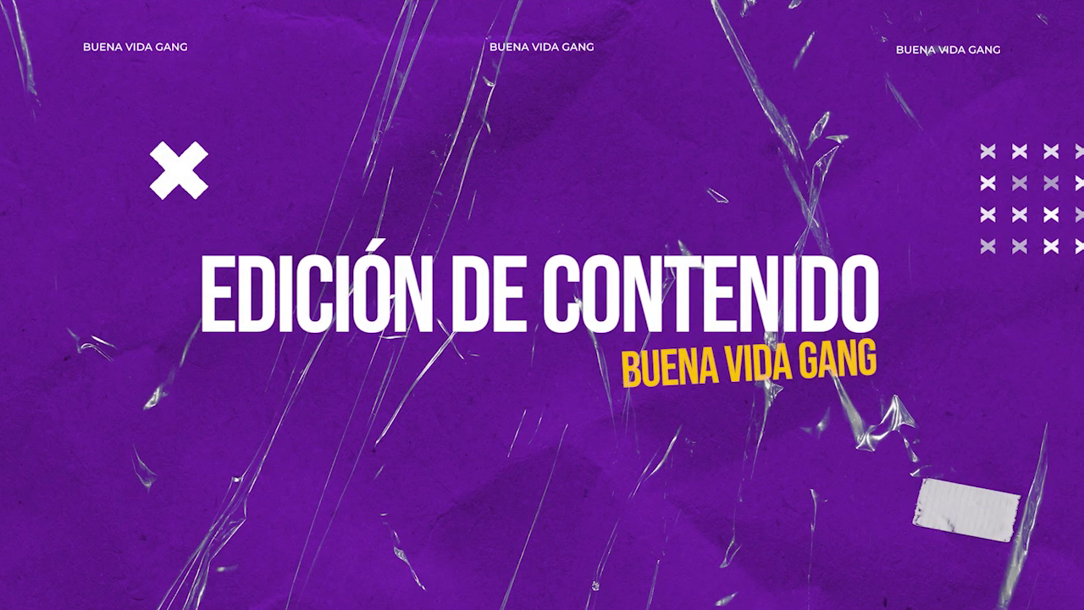
Step: Hide the intro title clip in OBS and minimise OBS to reveal the Illustrator drawing
{"action": "left_click", "coordinate": [382, 413]}
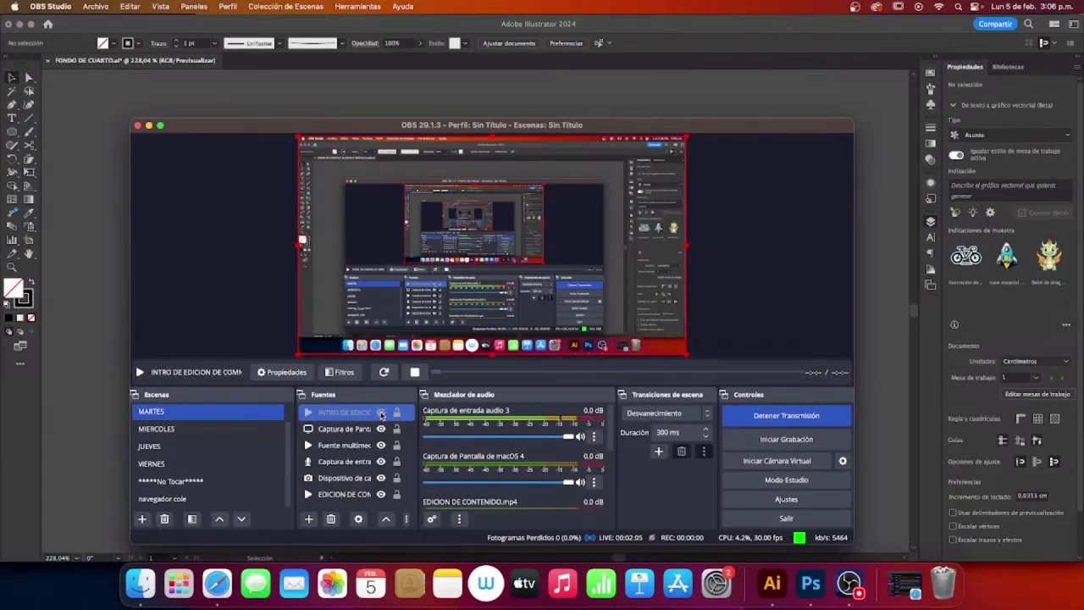
{"action": "left_click", "coordinate": [149, 125]}
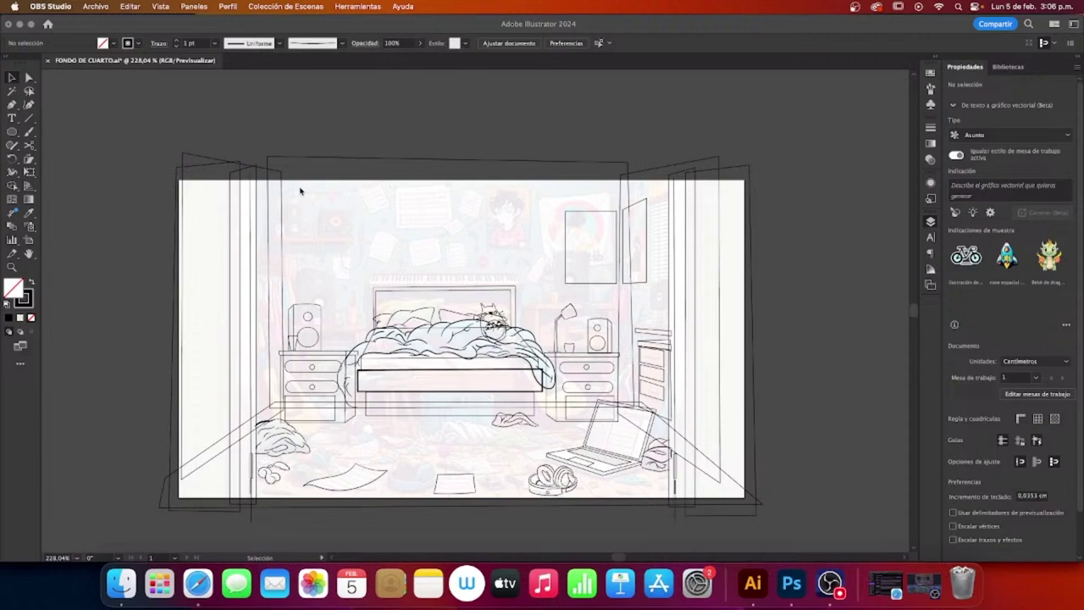
Step: Activate Illustrator so its floating Color and Layers panels reappear beside the bedroom sketch
{"action": "left_click", "coordinate": [379, 309]}
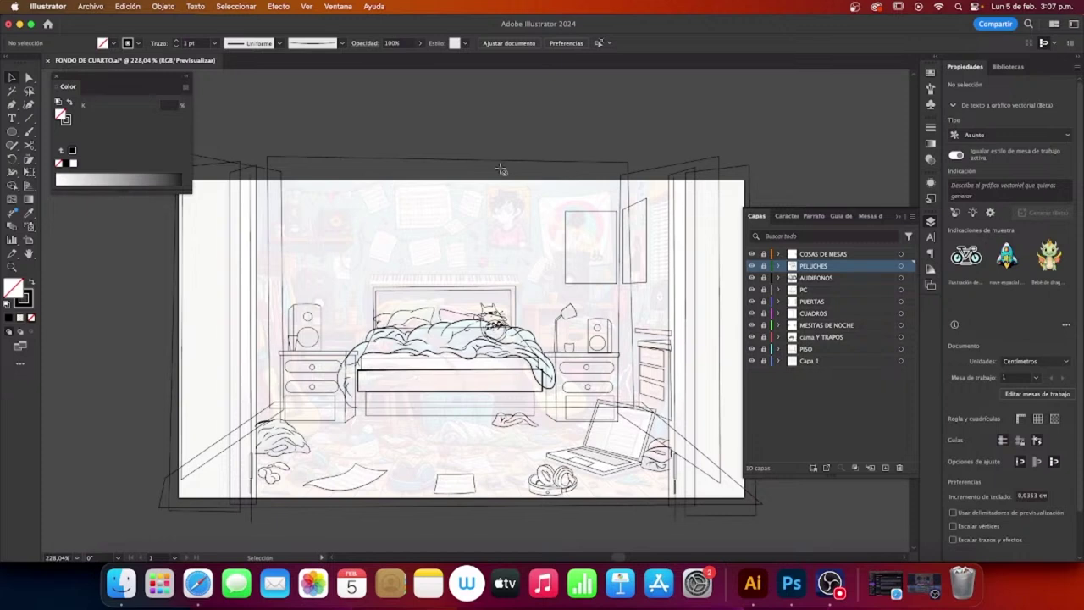
Step: Turn off the Capa 1 layer so only the black line bedroom drawing shows
{"action": "left_click", "coordinate": [751, 361]}
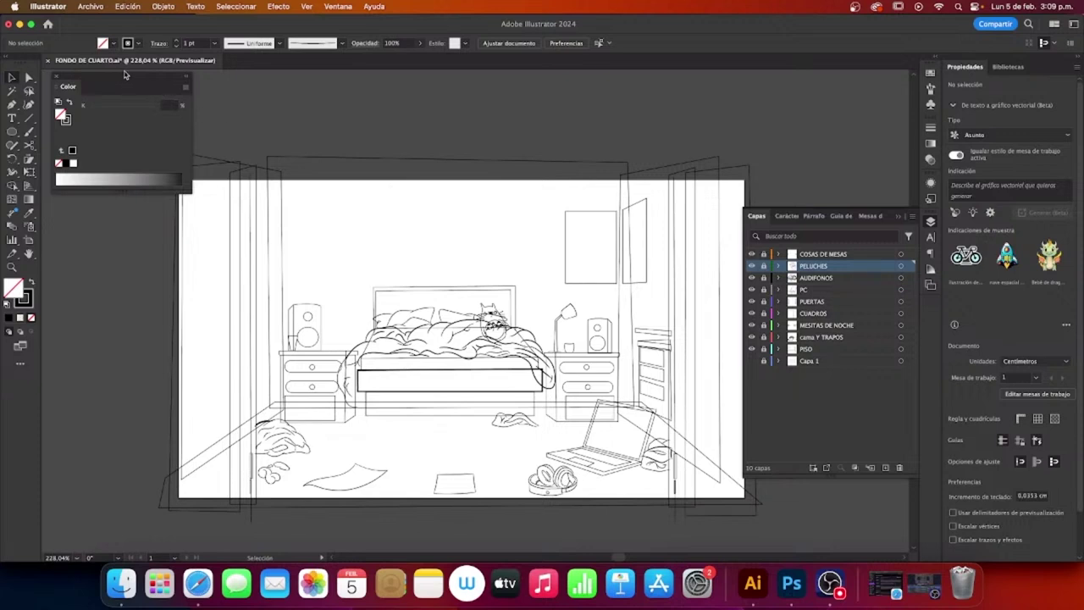
Step: Nudge the Color panel, deselect the PELUCHES layer and bring up Descargas in Finder
{"action": "mouse_move", "coordinate": [137, 81]}
{"action": "left_mouse_down"}
{"action": "mouse_move", "coordinate": [153, 76]}
{"action": "mouse_move", "coordinate": [144, 81]}
{"action": "left_mouse_up"}
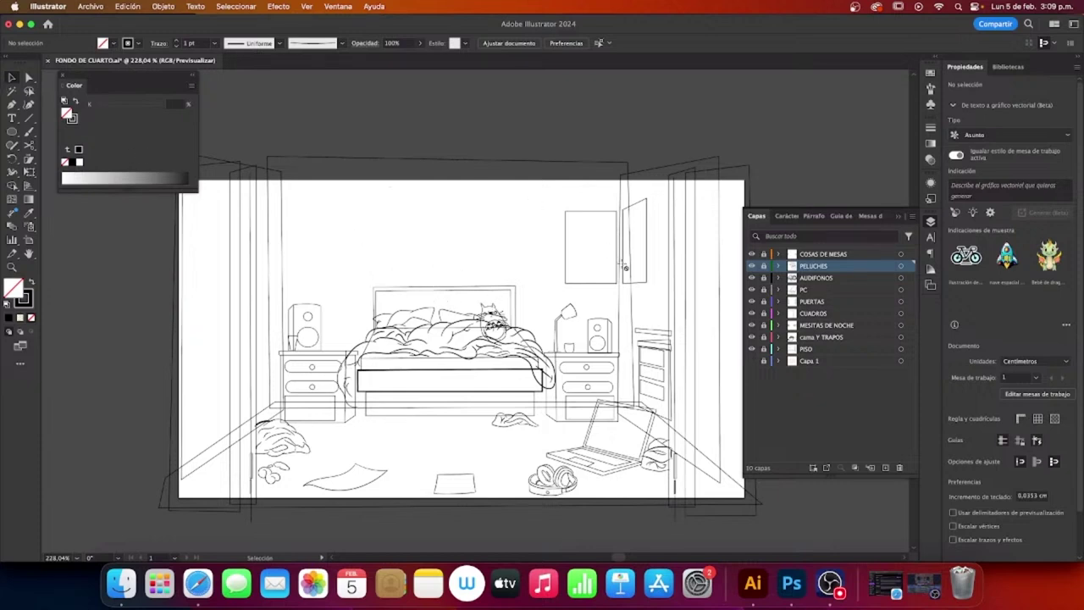
{"action": "left_click", "coordinate": [812, 389]}
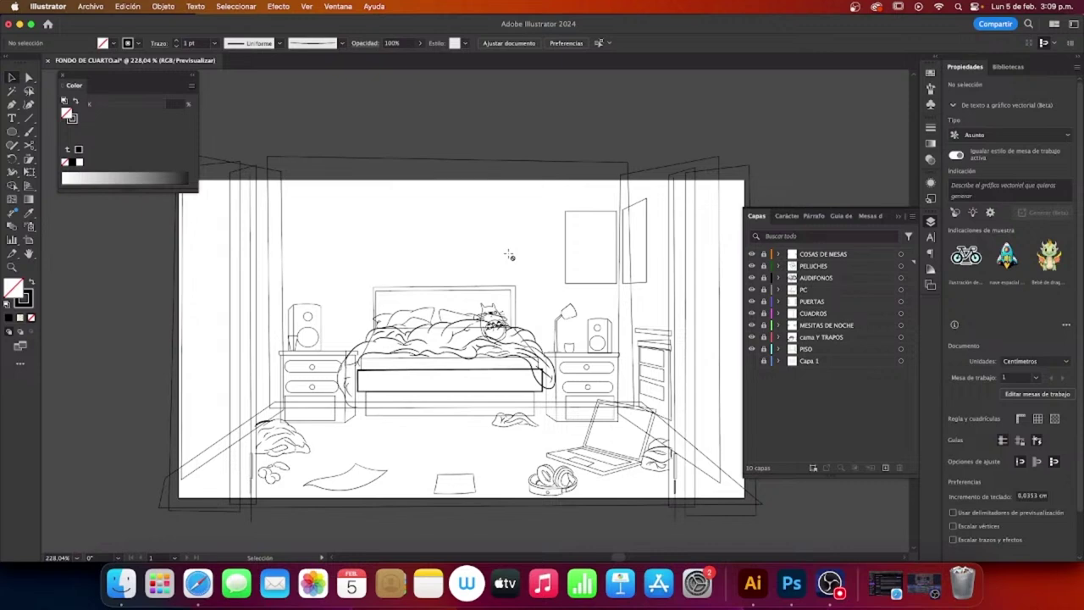
{"action": "left_click", "coordinate": [122, 583]}
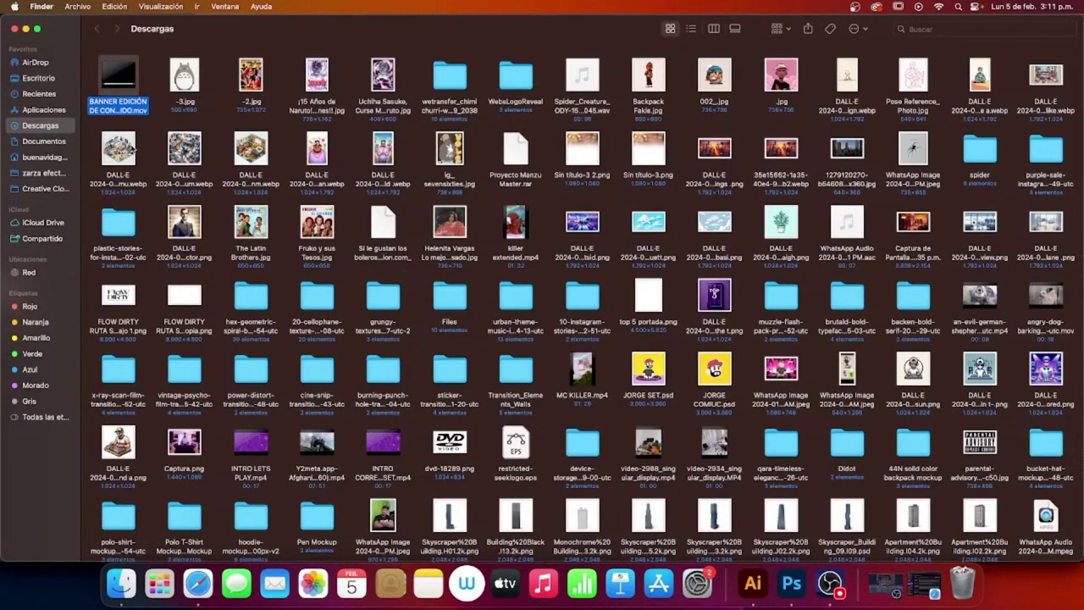
{"action": "left_click", "coordinate": [131, 150]}
{"action": "key", "text": "space"}
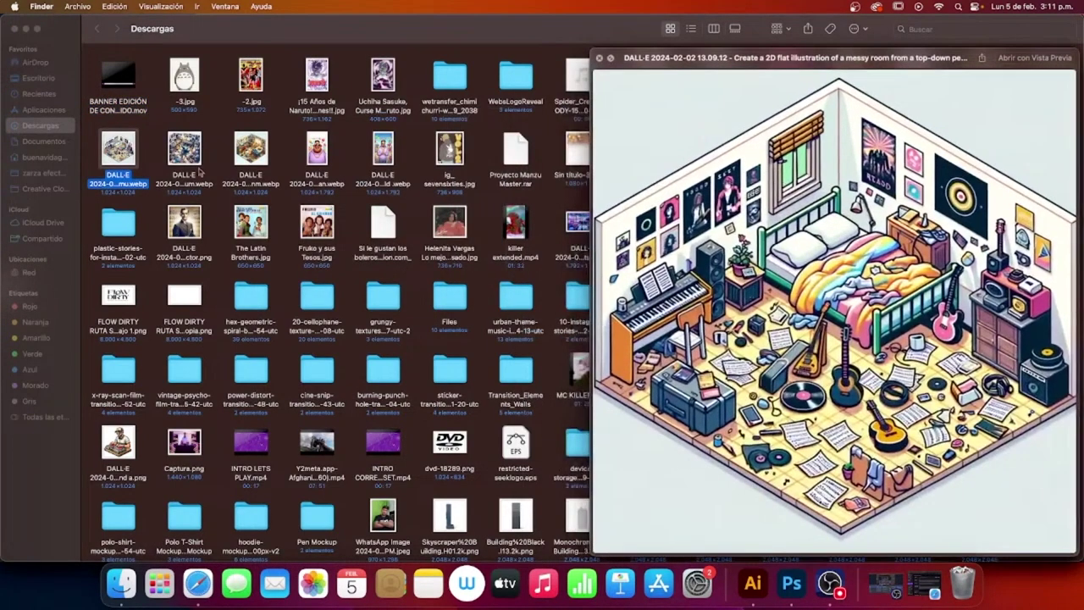
{"action": "left_click_drag", "start_coordinate": [818, 52], "coordinate": [561, 53]}
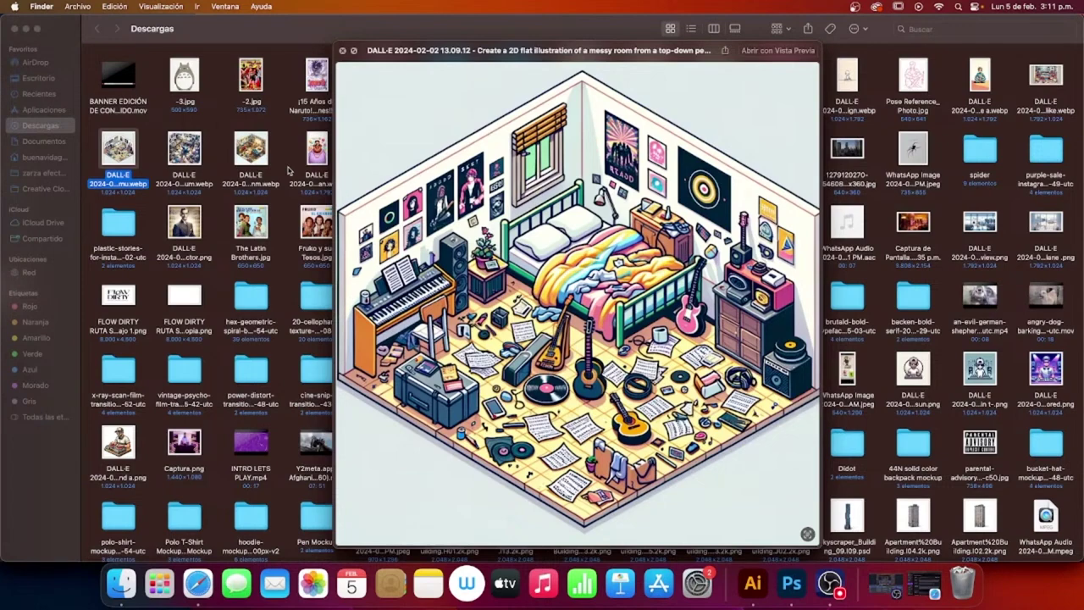
{"action": "key", "text": "Right"}
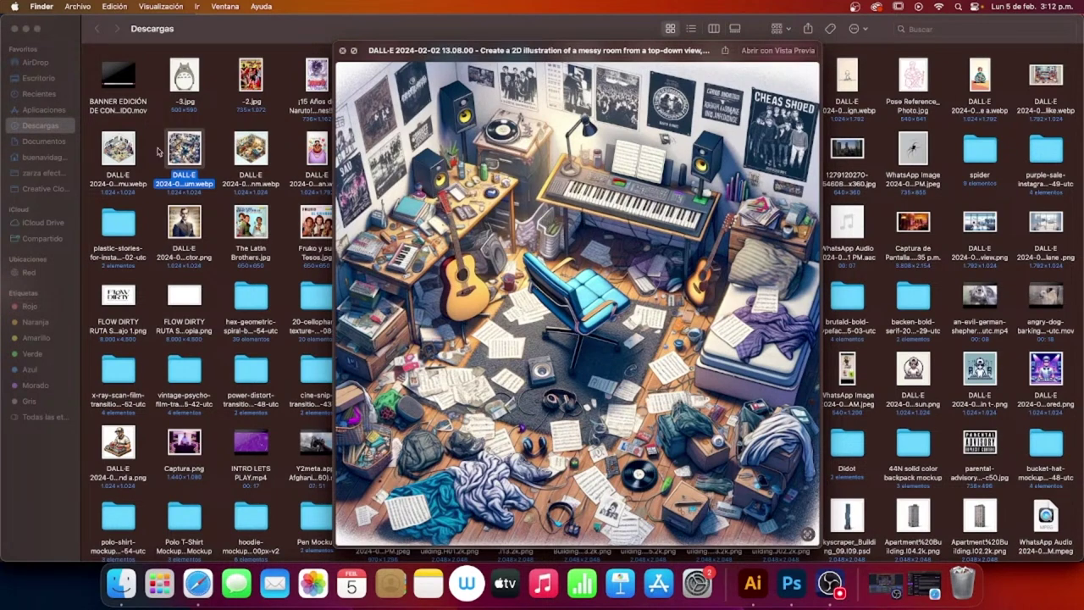
{"action": "left_click", "coordinate": [254, 152]}
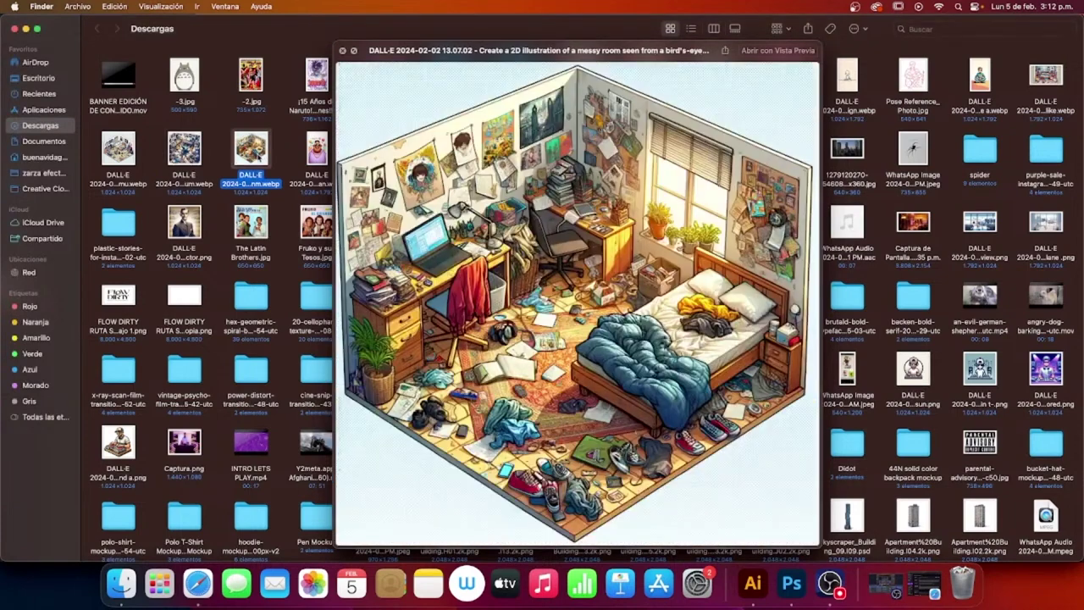
{"action": "left_click_drag", "start_coordinate": [533, 56], "coordinate": [678, 63]}
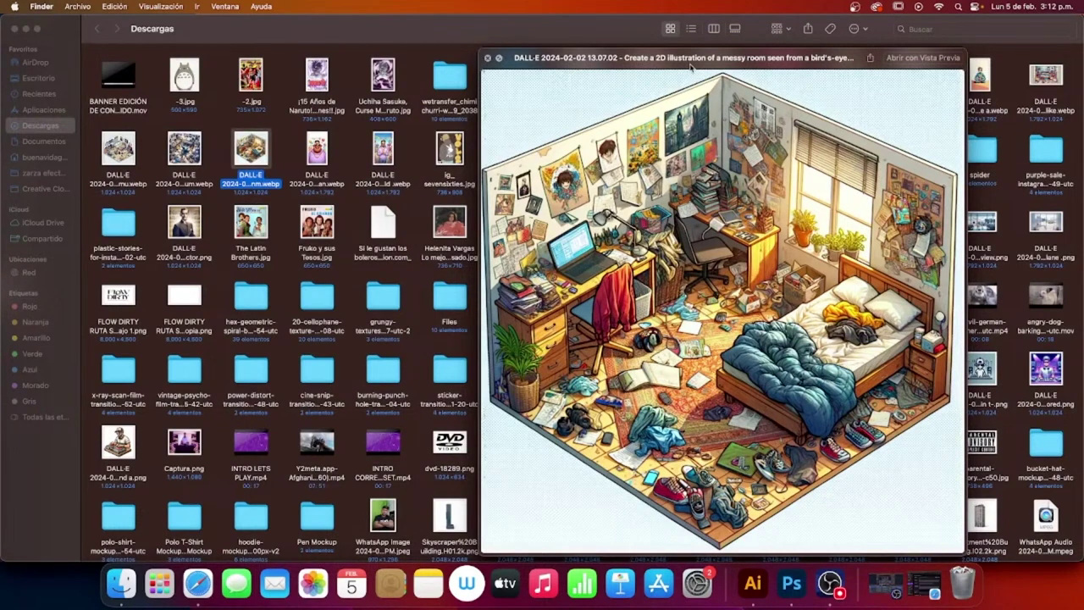
{"action": "left_click_drag", "start_coordinate": [555, 59], "coordinate": [364, 34]}
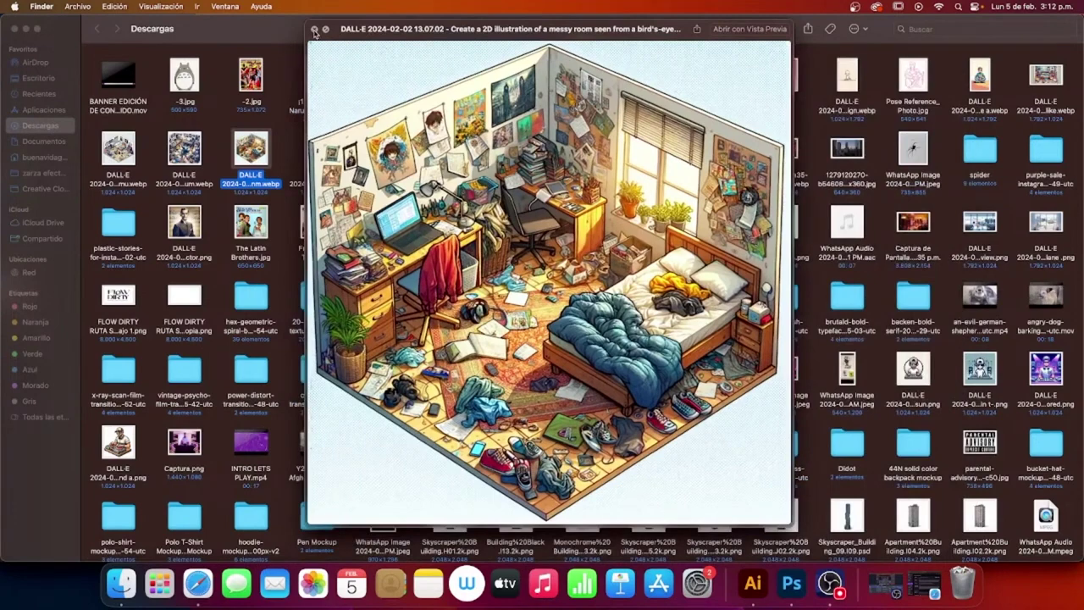
{"action": "left_click", "coordinate": [314, 28]}
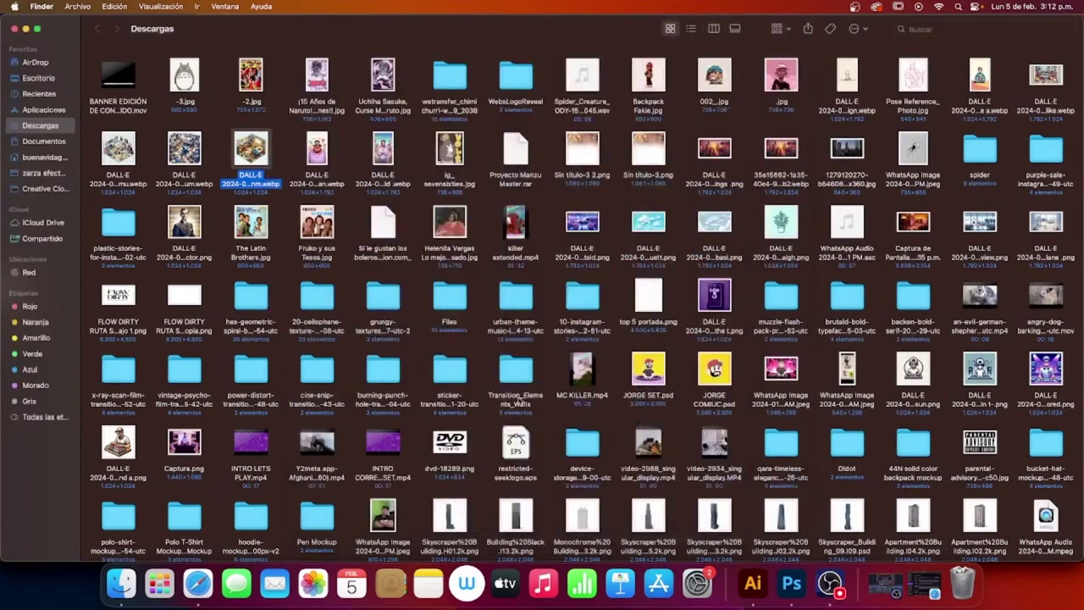
{"action": "left_click", "coordinate": [758, 579]}
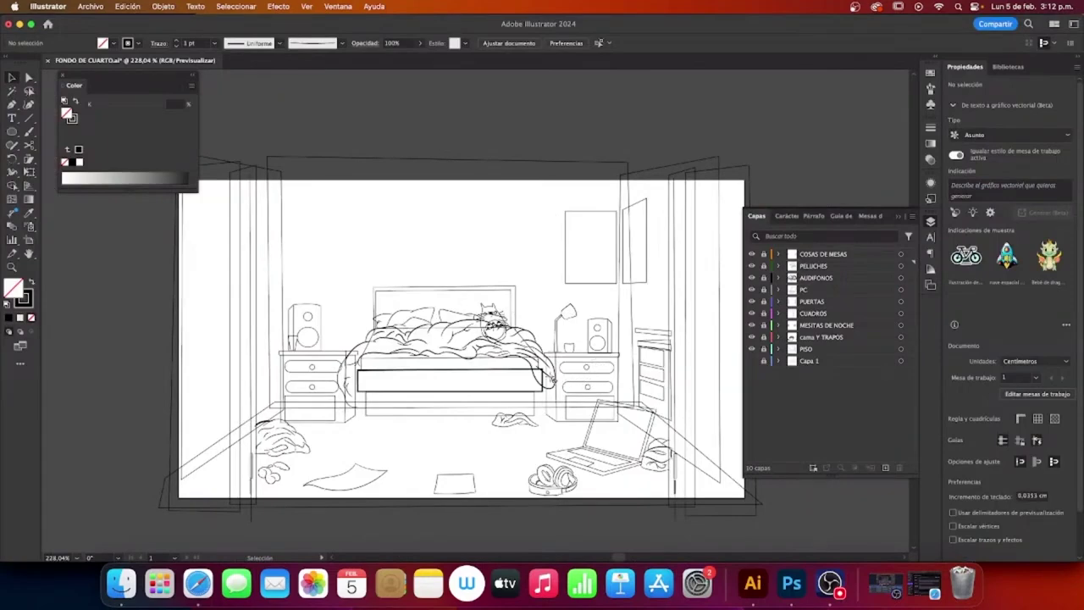
{"action": "scroll", "coordinate": [550, 377], "scroll_direction": "up", "scroll_amount": 3}
{"action": "scroll", "coordinate": [553, 367], "scroll_direction": "up", "scroll_amount": 2}
{"action": "scroll", "coordinate": [555, 364], "scroll_direction": "up", "scroll_amount": 2}
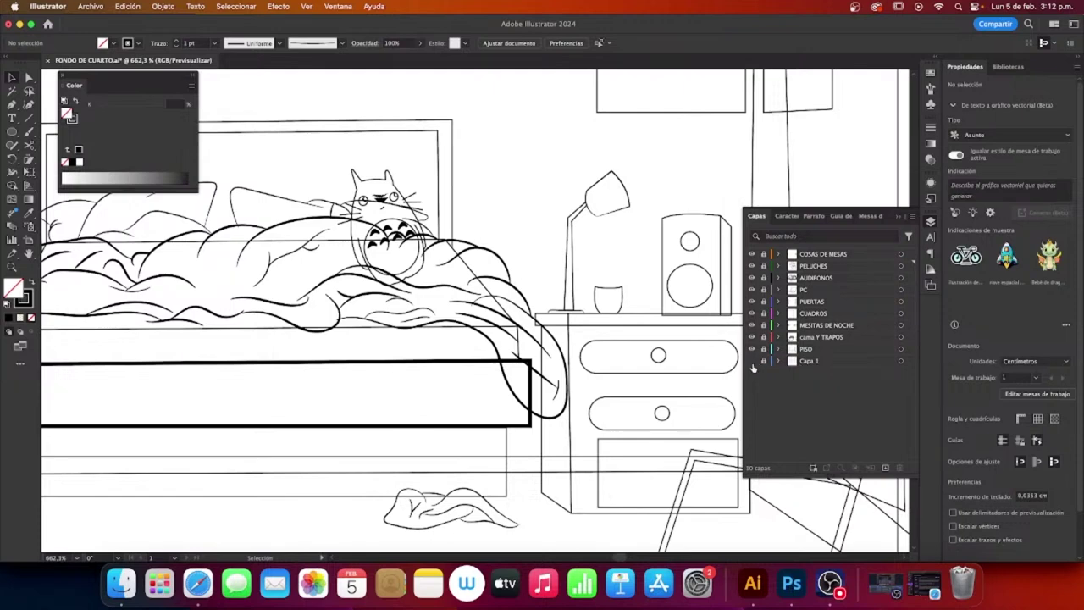
{"action": "scroll", "coordinate": [534, 303], "scroll_direction": "left", "scroll_amount": 2}
{"action": "scroll", "coordinate": [534, 303], "scroll_direction": "left", "scroll_amount": 2}
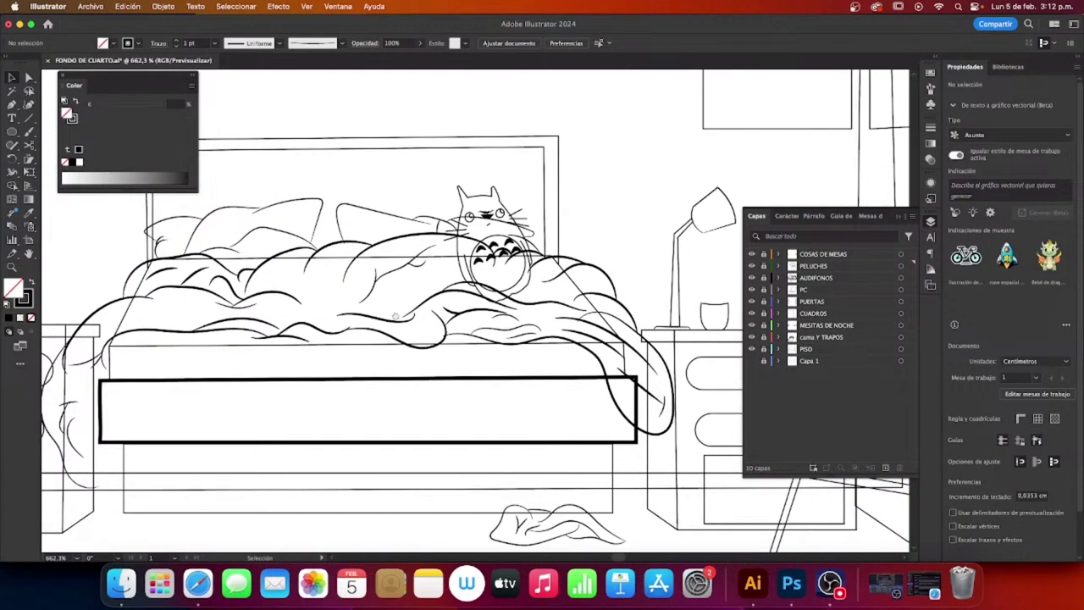
{"action": "scroll", "coordinate": [533, 304], "scroll_direction": "left", "scroll_amount": 3}
{"action": "scroll", "coordinate": [483, 300], "scroll_direction": "left", "scroll_amount": 5}
{"action": "scroll", "coordinate": [509, 314], "scroll_direction": "right", "scroll_amount": 6}
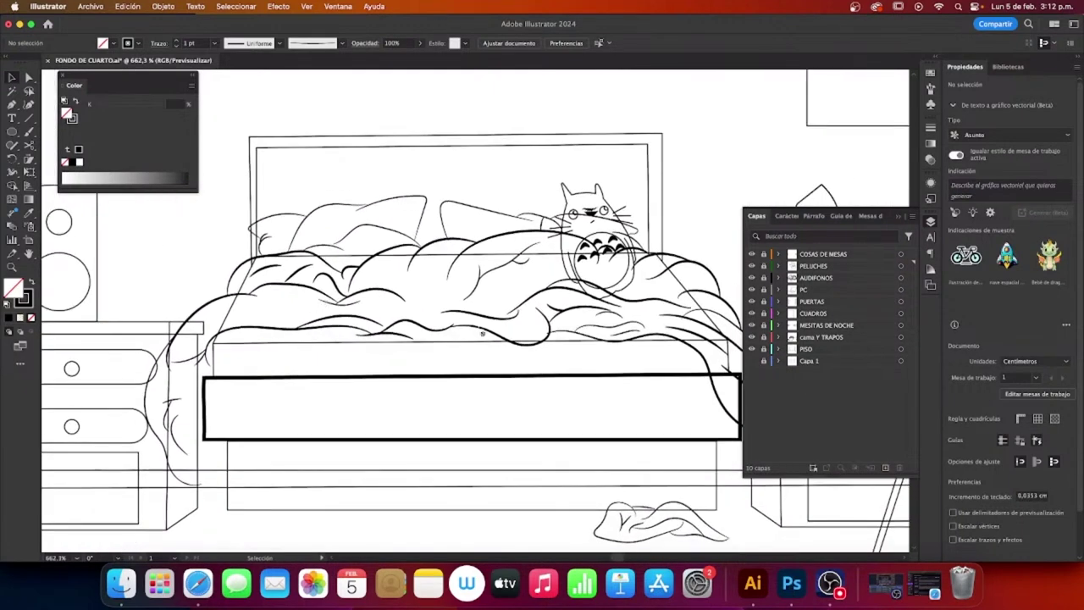
{"action": "scroll", "coordinate": [509, 322], "scroll_direction": "right", "scroll_amount": 7}
{"action": "scroll", "coordinate": [535, 330], "scroll_direction": "right", "scroll_amount": 1}
{"action": "scroll", "coordinate": [551, 304], "scroll_direction": "right", "scroll_amount": 4}
{"action": "scroll", "coordinate": [525, 297], "scroll_direction": "down", "scroll_amount": 1}
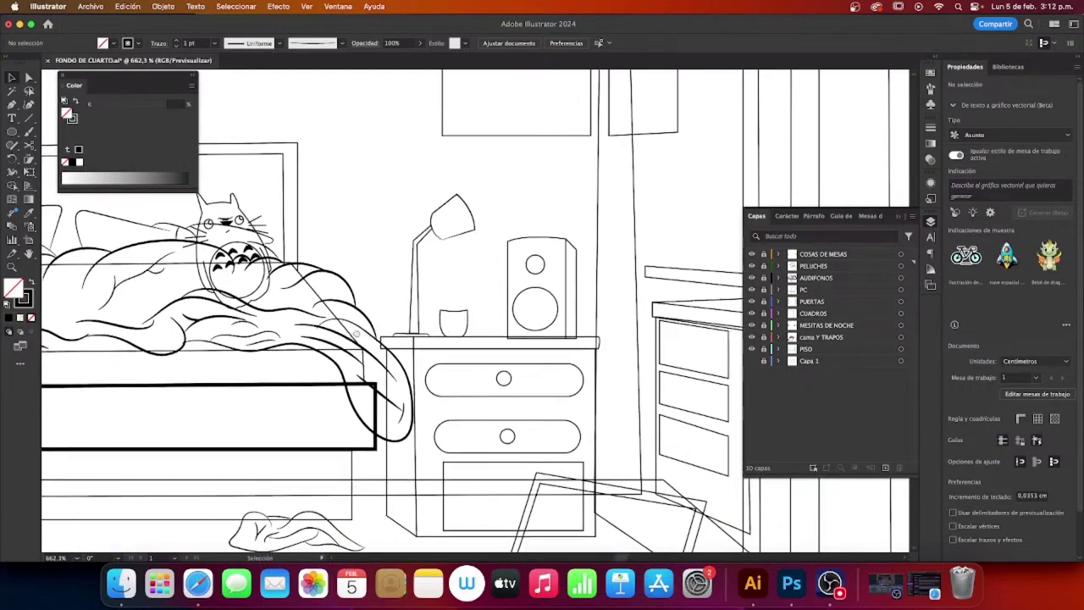
{"action": "scroll", "coordinate": [508, 288], "scroll_direction": "left", "scroll_amount": 5}
{"action": "scroll", "coordinate": [509, 288], "scroll_direction": "down", "scroll_amount": 3}
{"action": "scroll", "coordinate": [473, 253], "scroll_direction": "down", "scroll_amount": 2}
{"action": "scroll", "coordinate": [473, 253], "scroll_direction": "right", "scroll_amount": 1}
{"action": "scroll", "coordinate": [472, 253], "scroll_direction": "down", "scroll_amount": 3}
{"action": "scroll", "coordinate": [473, 253], "scroll_direction": "right", "scroll_amount": 2}
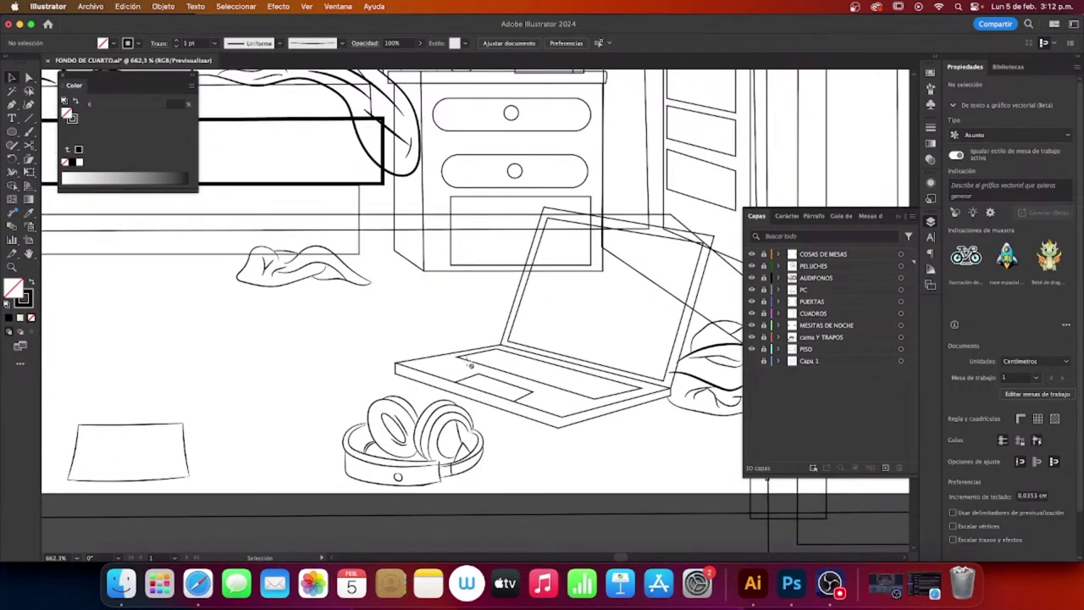
{"action": "scroll", "coordinate": [398, 318], "scroll_direction": "down", "scroll_amount": 3}
{"action": "scroll", "coordinate": [399, 318], "scroll_direction": "left", "scroll_amount": 3}
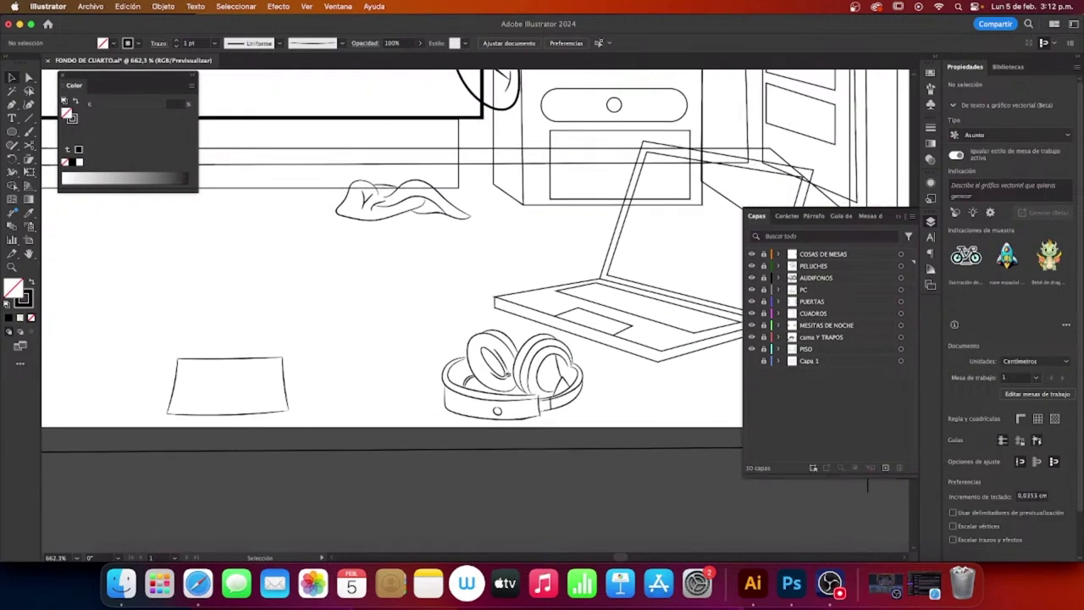
{"action": "scroll", "coordinate": [598, 289], "scroll_direction": "right", "scroll_amount": 2}
{"action": "scroll", "coordinate": [598, 289], "scroll_direction": "up", "scroll_amount": 1}
{"action": "scroll", "coordinate": [351, 462], "scroll_direction": "up", "scroll_amount": 5}
{"action": "scroll", "coordinate": [351, 462], "scroll_direction": "right", "scroll_amount": 5}
{"action": "scroll", "coordinate": [388, 345], "scroll_direction": "up", "scroll_amount": 5}
{"action": "scroll", "coordinate": [389, 345], "scroll_direction": "left", "scroll_amount": 3}
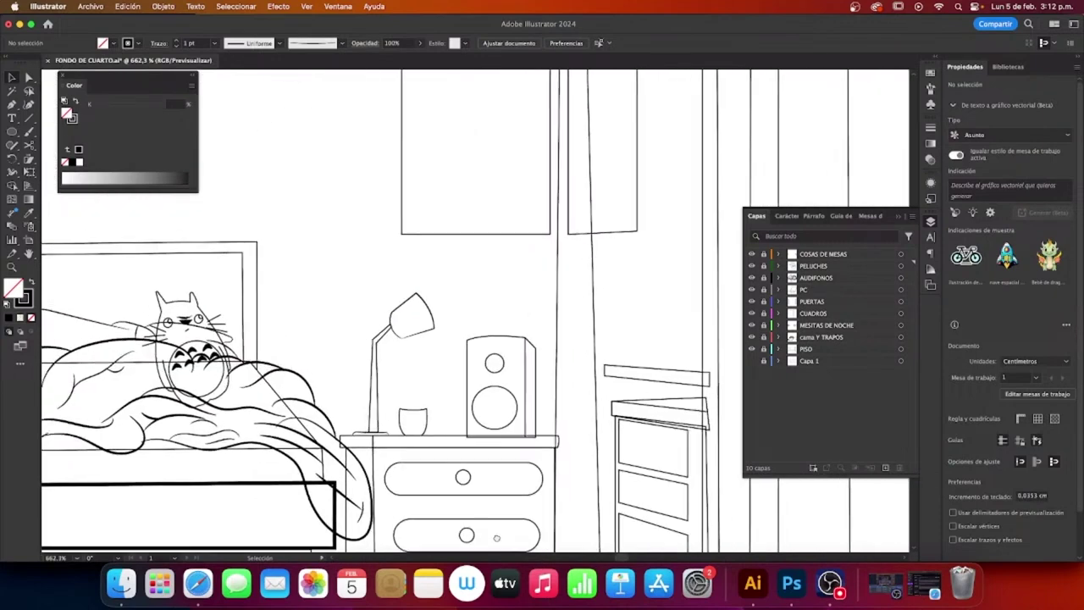
{"action": "scroll", "coordinate": [407, 399], "scroll_direction": "left", "scroll_amount": 5}
{"action": "scroll", "coordinate": [407, 399], "scroll_direction": "up", "scroll_amount": 1}
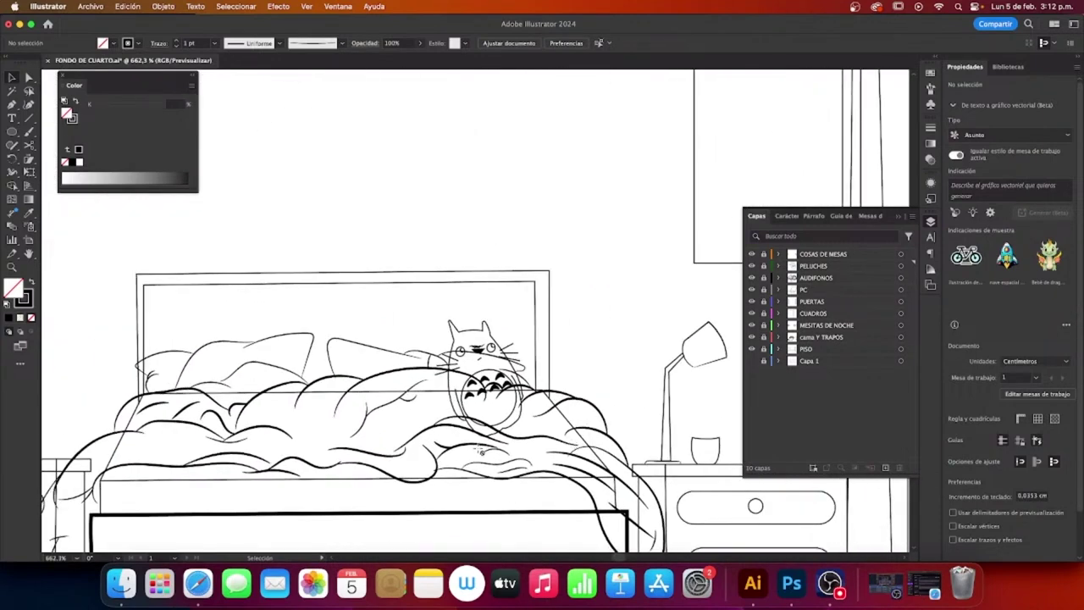
{"action": "scroll", "coordinate": [438, 460], "scroll_direction": "left", "scroll_amount": 3}
{"action": "scroll", "coordinate": [438, 460], "scroll_direction": "down", "scroll_amount": 2}
{"action": "scroll", "coordinate": [636, 373], "scroll_direction": "up", "scroll_amount": 1}
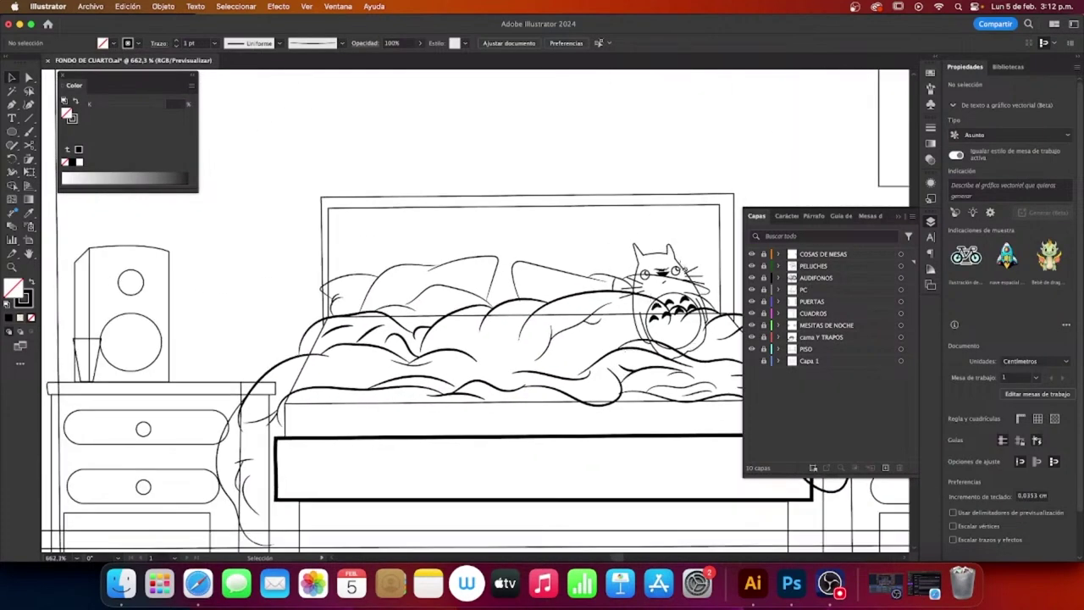
{"action": "scroll", "coordinate": [642, 256], "scroll_direction": "right", "scroll_amount": 4}
{"action": "scroll", "coordinate": [642, 256], "scroll_direction": "up", "scroll_amount": 1}
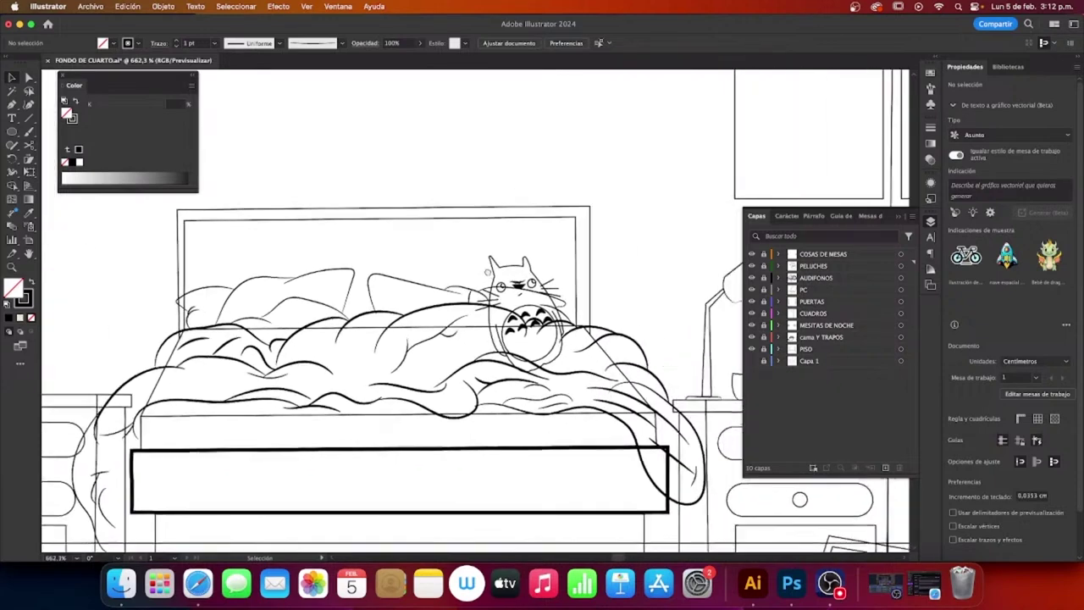
{"action": "scroll", "coordinate": [475, 247], "scroll_direction": "right", "scroll_amount": 1}
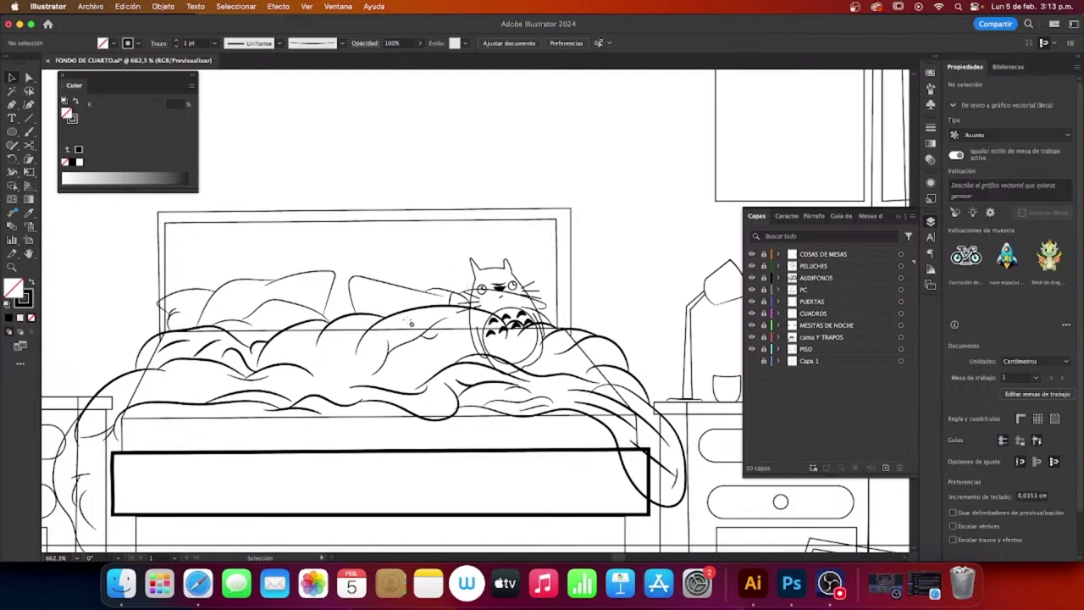
{"action": "scroll", "coordinate": [398, 347], "scroll_direction": "down", "scroll_amount": 3}
{"action": "scroll", "coordinate": [398, 348], "scroll_direction": "left", "scroll_amount": 3}
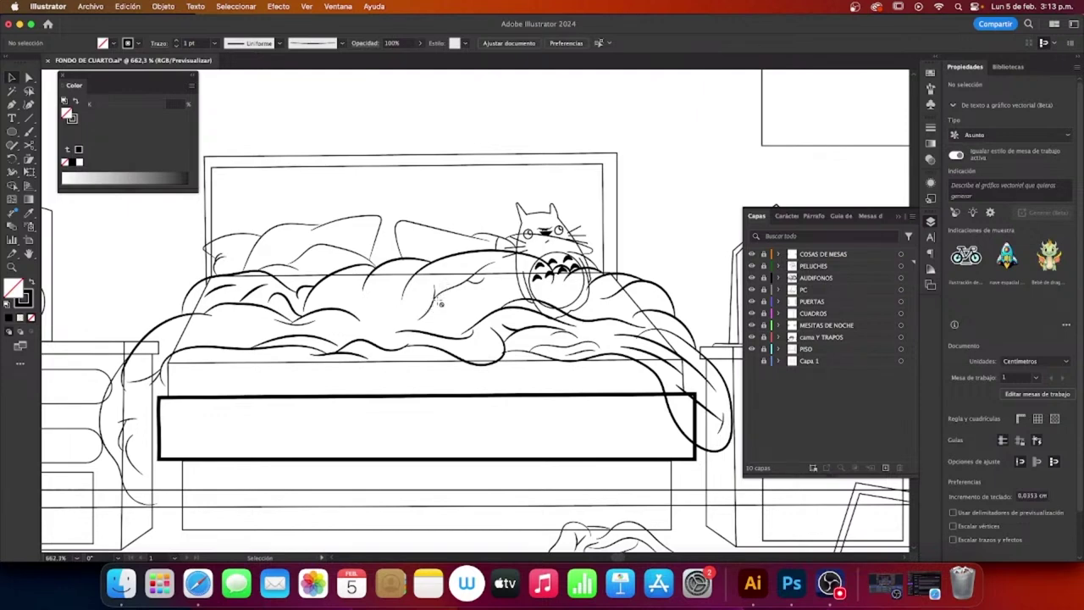
{"action": "scroll", "coordinate": [458, 288], "scroll_direction": "right", "scroll_amount": 3}
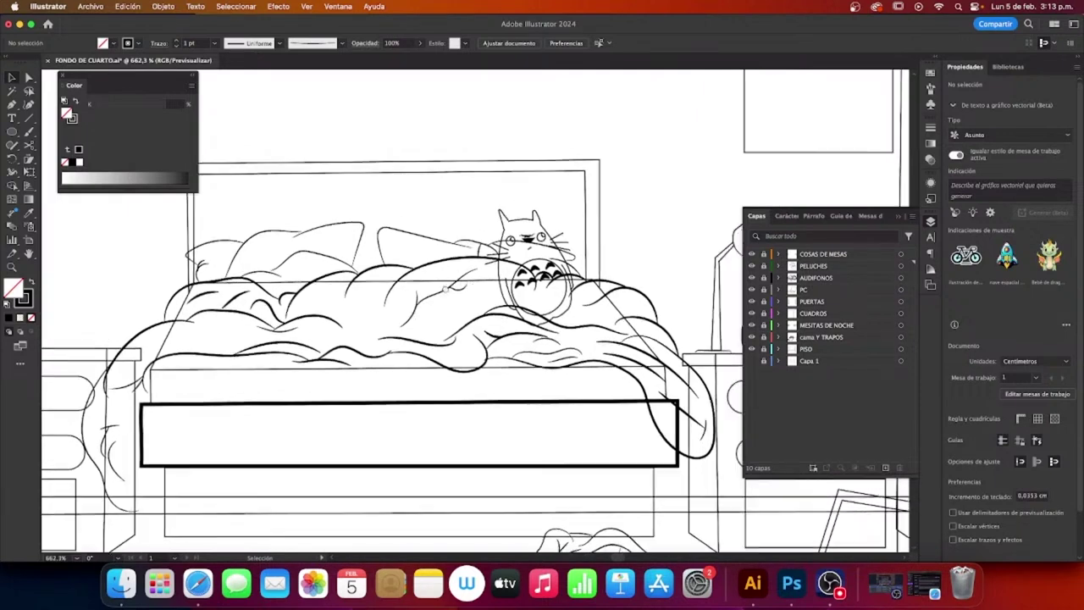
{"action": "scroll", "coordinate": [457, 288], "scroll_direction": "up", "scroll_amount": 1}
{"action": "scroll", "coordinate": [436, 334], "scroll_direction": "left", "scroll_amount": 3}
{"action": "scroll", "coordinate": [436, 335], "scroll_direction": "up", "scroll_amount": 1}
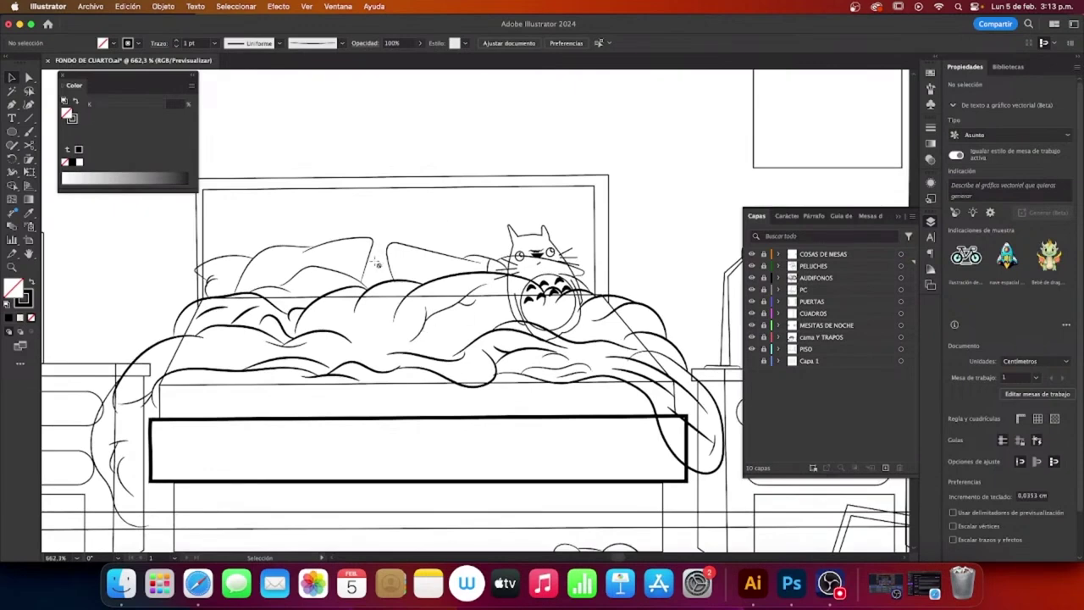
{"action": "scroll", "coordinate": [466, 293], "scroll_direction": "down", "scroll_amount": 1}
{"action": "scroll", "coordinate": [466, 293], "scroll_direction": "left", "scroll_amount": 1}
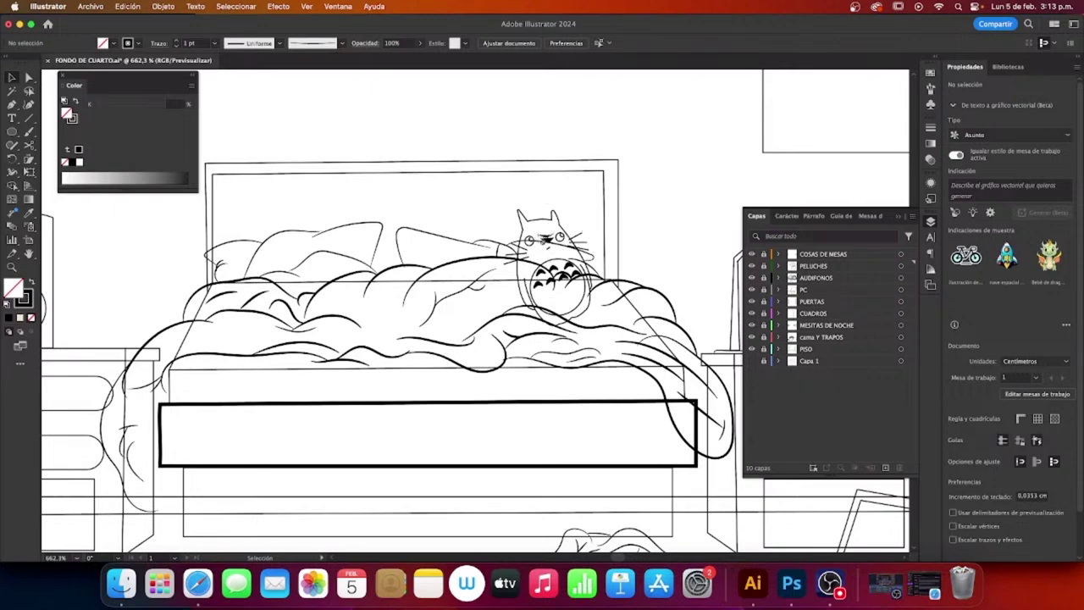
{"action": "scroll", "coordinate": [505, 315], "scroll_direction": "down", "scroll_amount": 1}
{"action": "scroll", "coordinate": [505, 315], "scroll_direction": "left", "scroll_amount": 1}
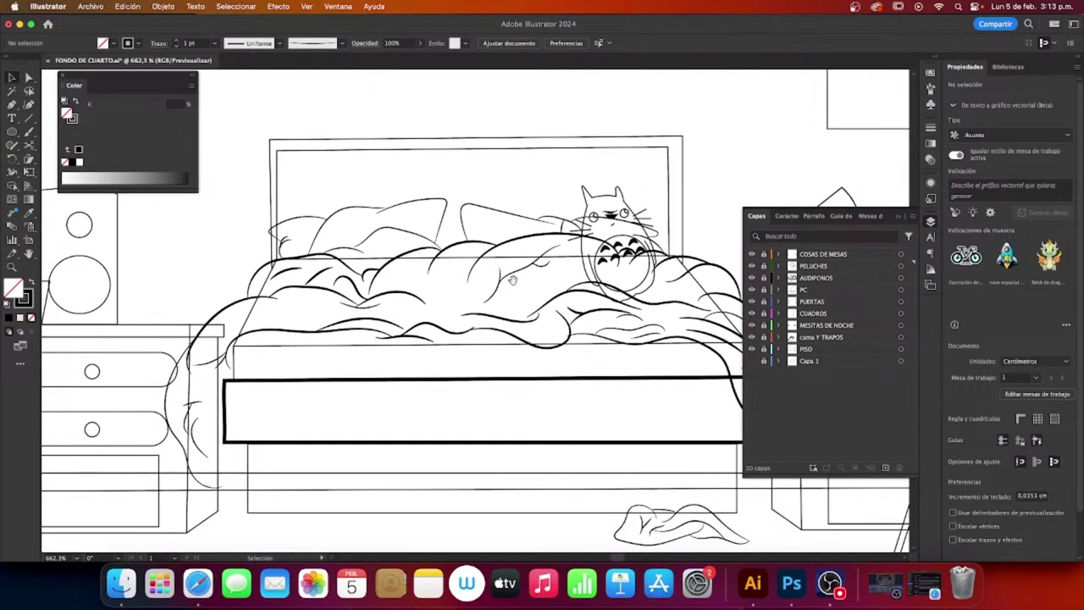
{"action": "scroll", "coordinate": [471, 308], "scroll_direction": "down", "scroll_amount": 1}
{"action": "scroll", "coordinate": [470, 308], "scroll_direction": "left", "scroll_amount": 1}
{"action": "scroll", "coordinate": [470, 308], "scroll_direction": "left", "scroll_amount": 1}
{"action": "scroll", "coordinate": [465, 308], "scroll_direction": "left", "scroll_amount": 2}
{"action": "scroll", "coordinate": [465, 308], "scroll_direction": "down", "scroll_amount": 1}
{"action": "scroll", "coordinate": [399, 334], "scroll_direction": "left", "scroll_amount": 1}
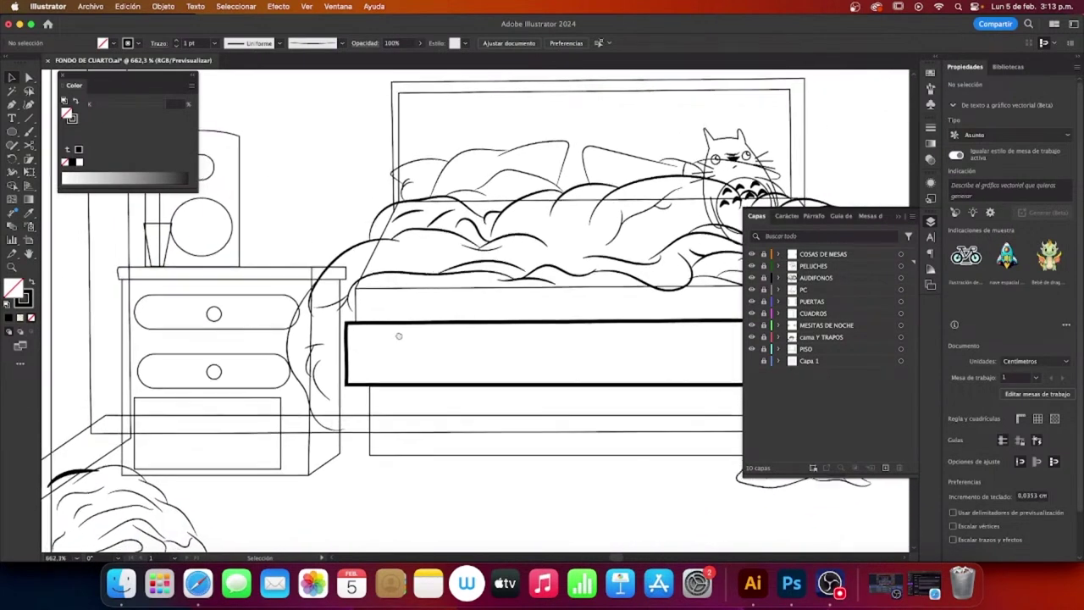
{"action": "scroll", "coordinate": [450, 337], "scroll_direction": "left", "scroll_amount": 2}
{"action": "scroll", "coordinate": [450, 336], "scroll_direction": "down", "scroll_amount": 1}
{"action": "scroll", "coordinate": [450, 336], "scroll_direction": "right", "scroll_amount": 2}
{"action": "scroll", "coordinate": [450, 336], "scroll_direction": "up", "scroll_amount": 1}
{"action": "scroll", "coordinate": [388, 314], "scroll_direction": "right", "scroll_amount": 2}
{"action": "scroll", "coordinate": [387, 314], "scroll_direction": "up", "scroll_amount": 1}
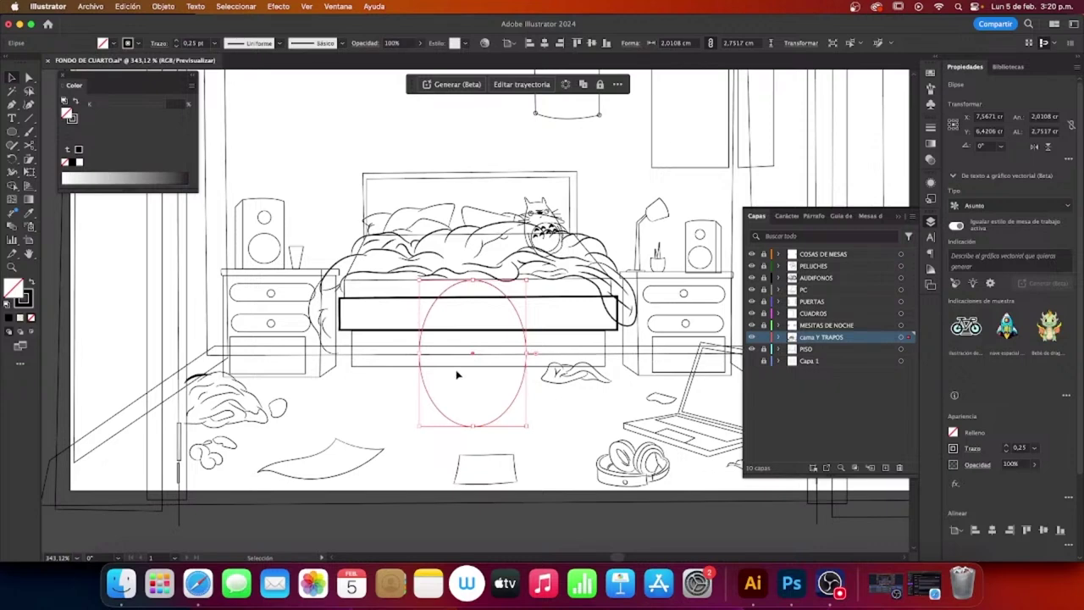
Step: Narrow the tall ellipse in front of the bed to about 1.80 cm wide
{"action": "left_click", "coordinate": [557, 414]}
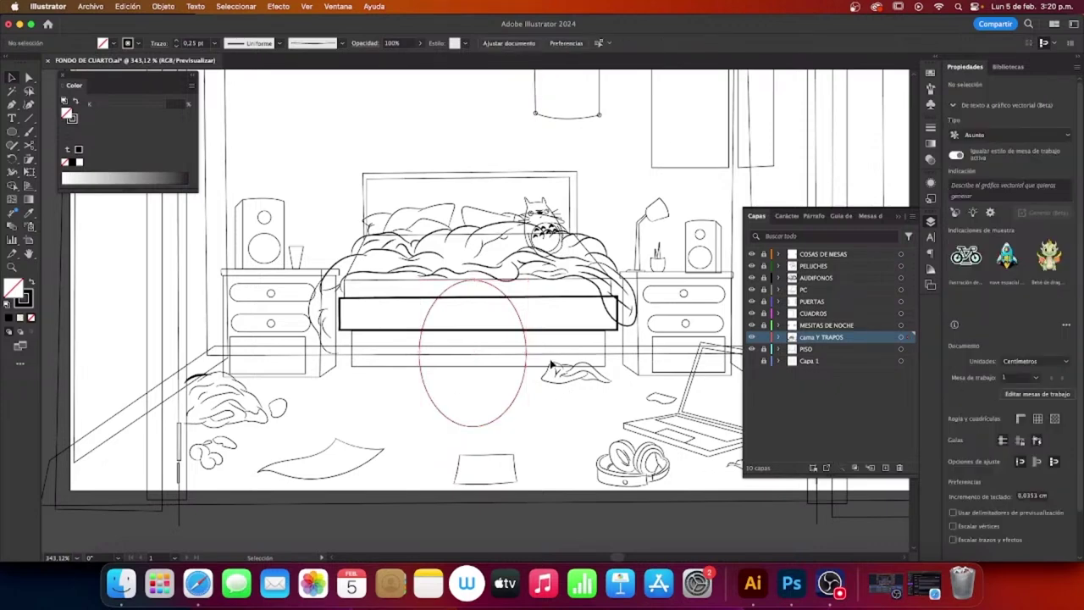
{"action": "scroll", "coordinate": [546, 339], "scroll_direction": "up", "scroll_amount": 1}
{"action": "scroll", "coordinate": [559, 346], "scroll_direction": "up", "scroll_amount": 1}
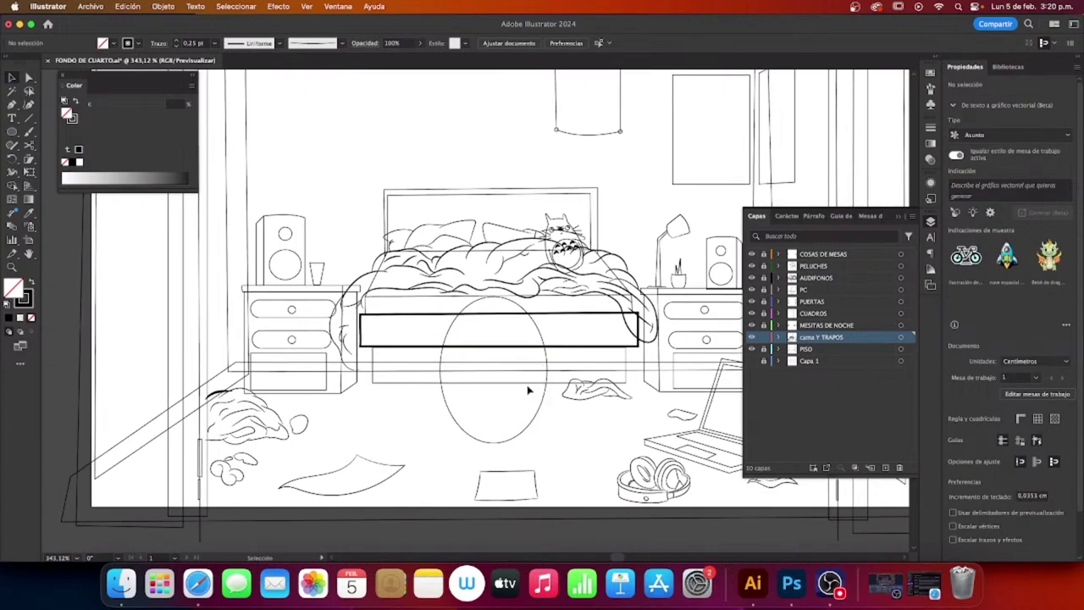
{"action": "scroll", "coordinate": [523, 353], "scroll_direction": "down", "scroll_amount": 1}
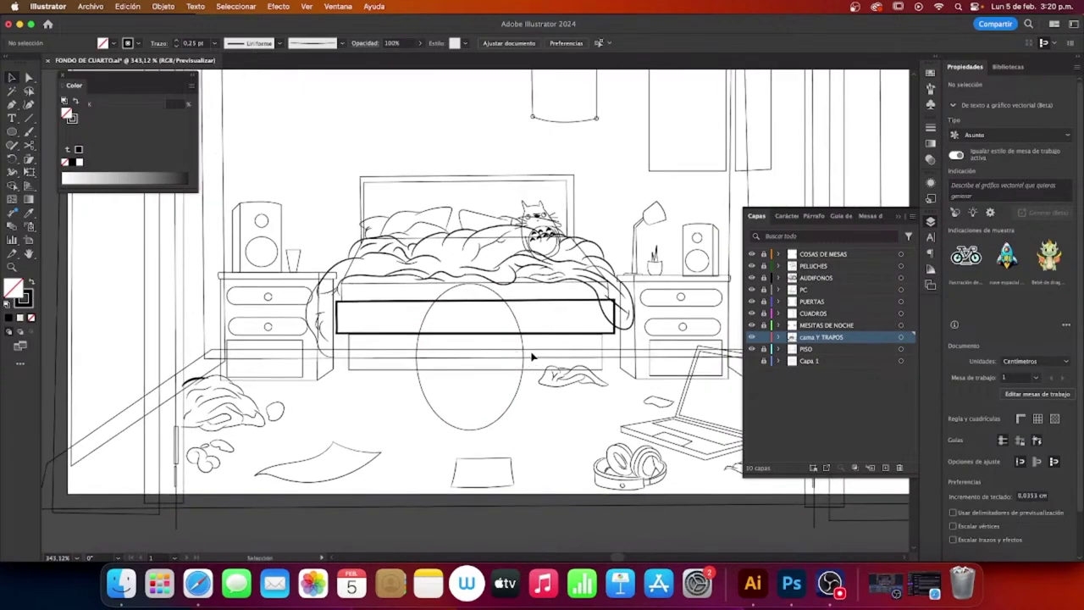
{"action": "left_click", "coordinate": [523, 389]}
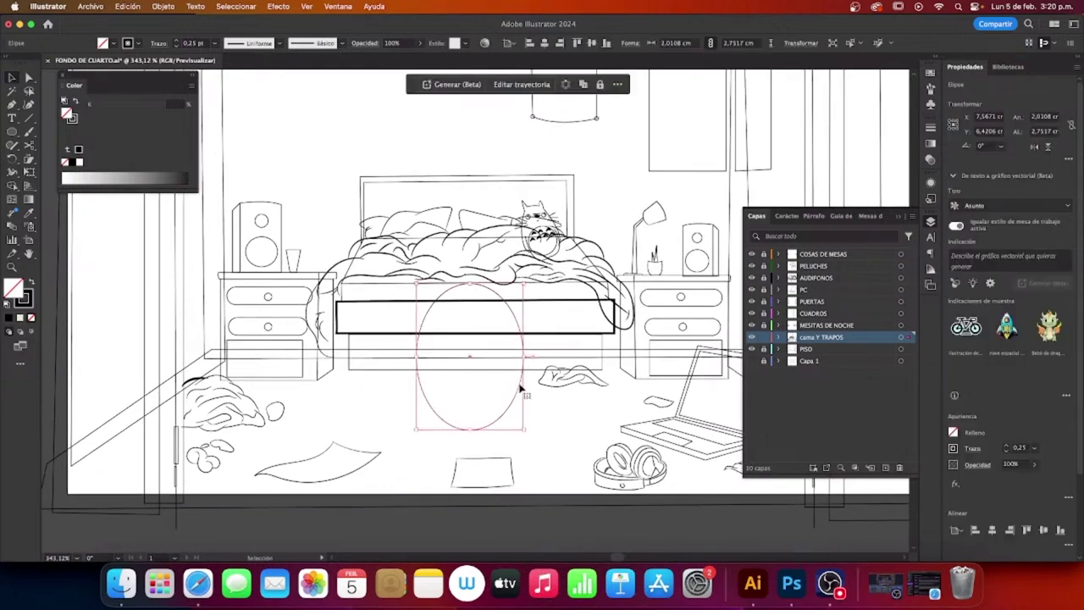
{"action": "left_click_drag", "start_coordinate": [526, 358], "coordinate": [517, 359]}
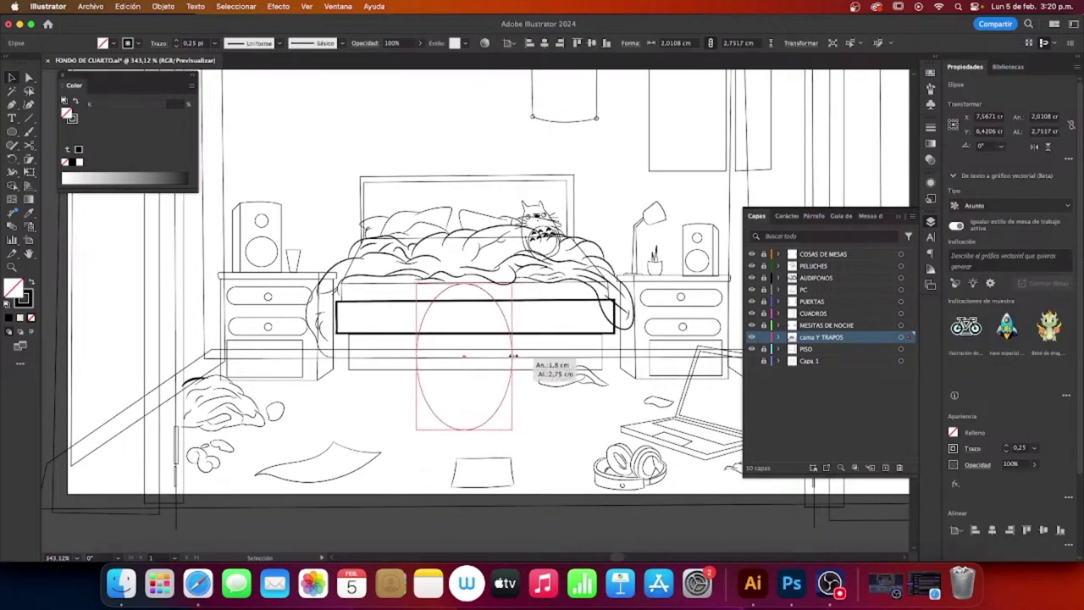
{"action": "left_click", "coordinate": [564, 423]}
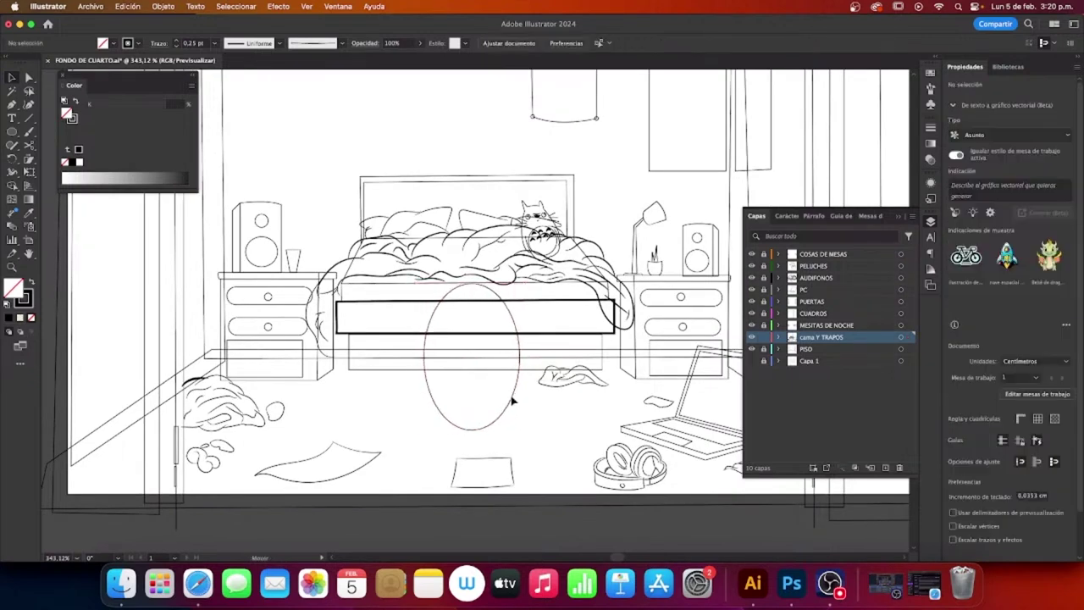
Step: Reselect the ellipse and zoom out to confirm its 1.7992 × 2.7517 cm size
{"action": "left_click", "coordinate": [513, 397]}
{"action": "left_click", "coordinate": [552, 418]}
{"action": "scroll", "coordinate": [546, 398], "scroll_direction": "up", "scroll_amount": 2}
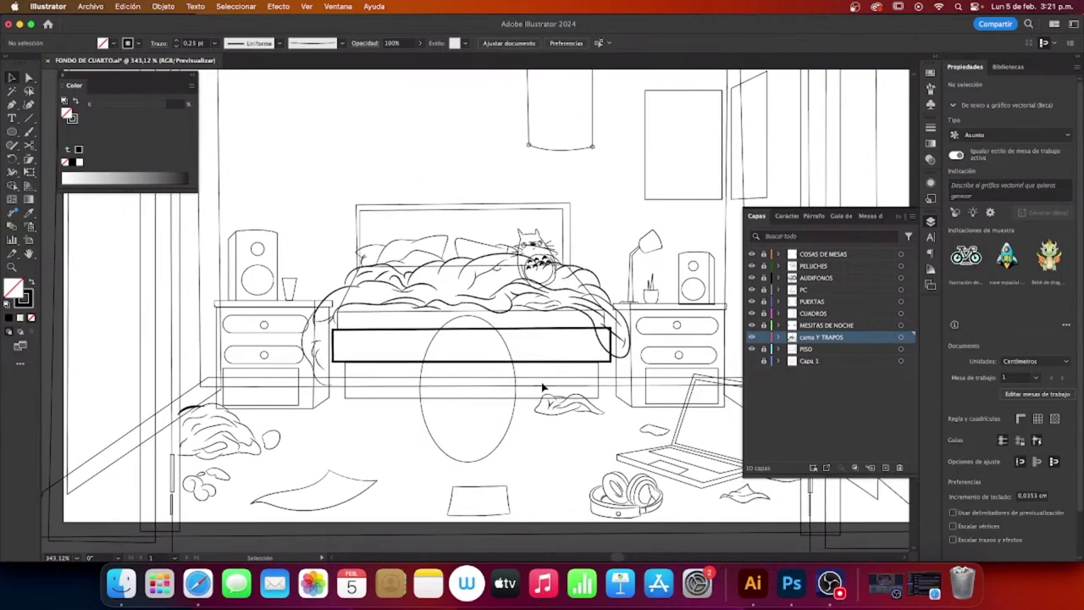
{"action": "left_click", "coordinate": [513, 395]}
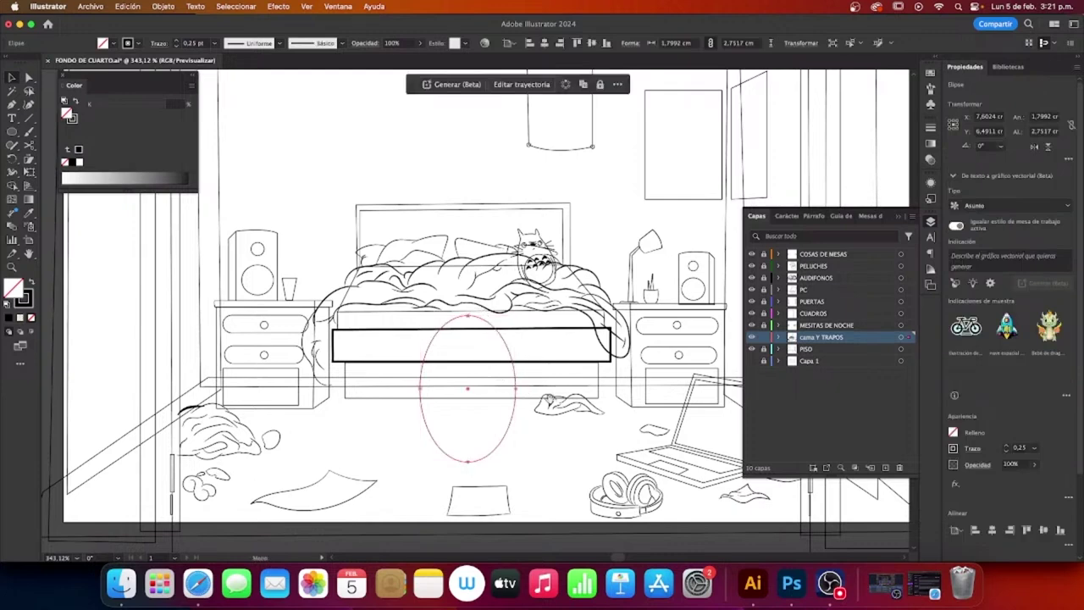
{"action": "scroll", "coordinate": [546, 378], "scroll_direction": "down", "scroll_amount": 2}
{"action": "scroll", "coordinate": [546, 378], "scroll_direction": "down", "scroll_amount": 3}
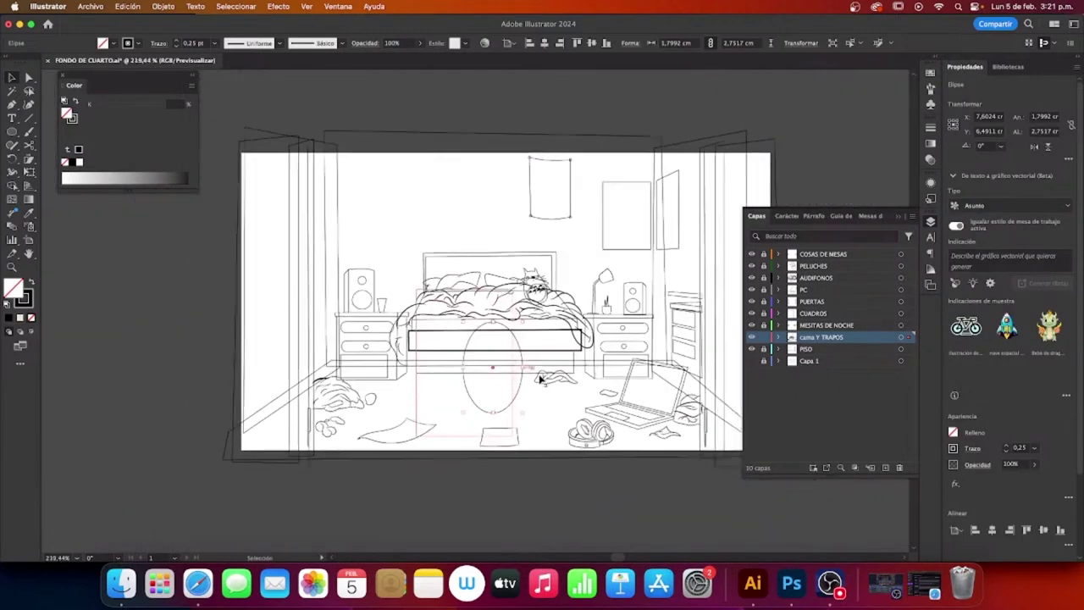
{"action": "scroll", "coordinate": [605, 339], "scroll_direction": "right", "scroll_amount": 5}
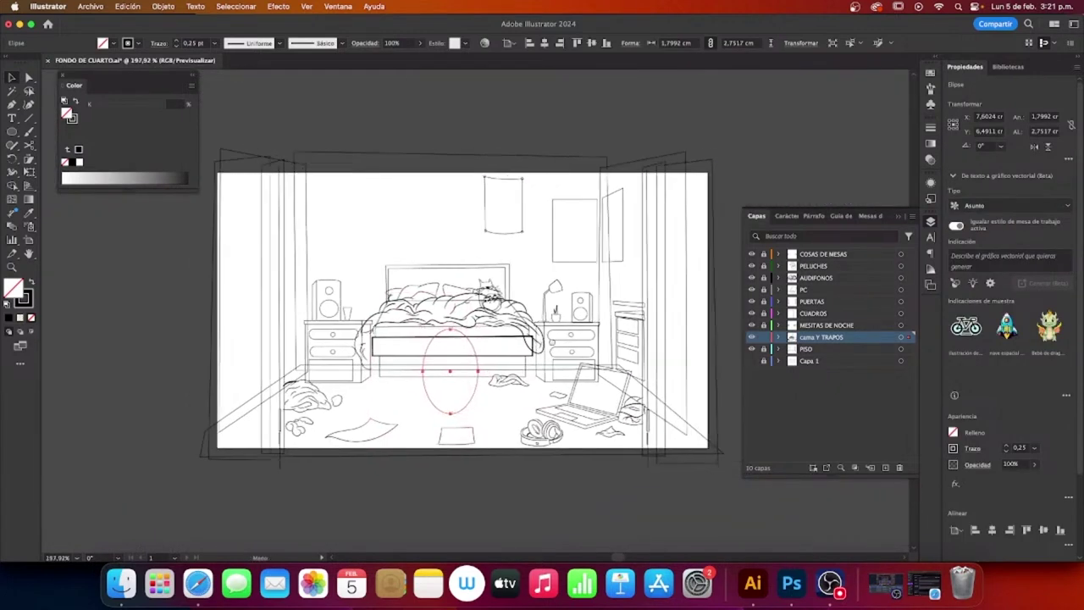
{"action": "scroll", "coordinate": [379, 325], "scroll_direction": "left", "scroll_amount": 3}
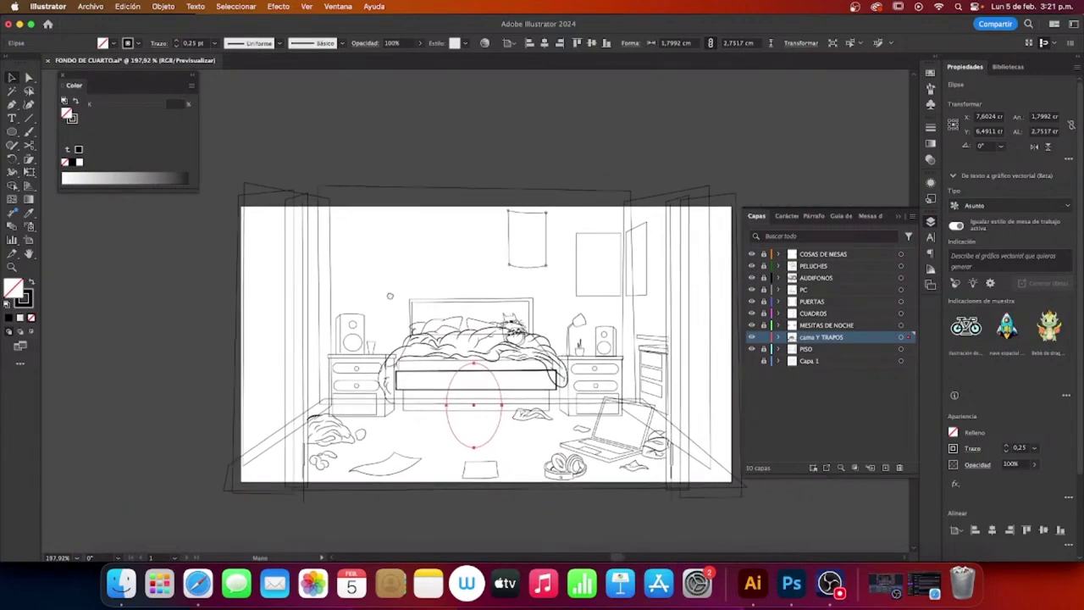
{"action": "scroll", "coordinate": [370, 288], "scroll_direction": "right", "scroll_amount": 2}
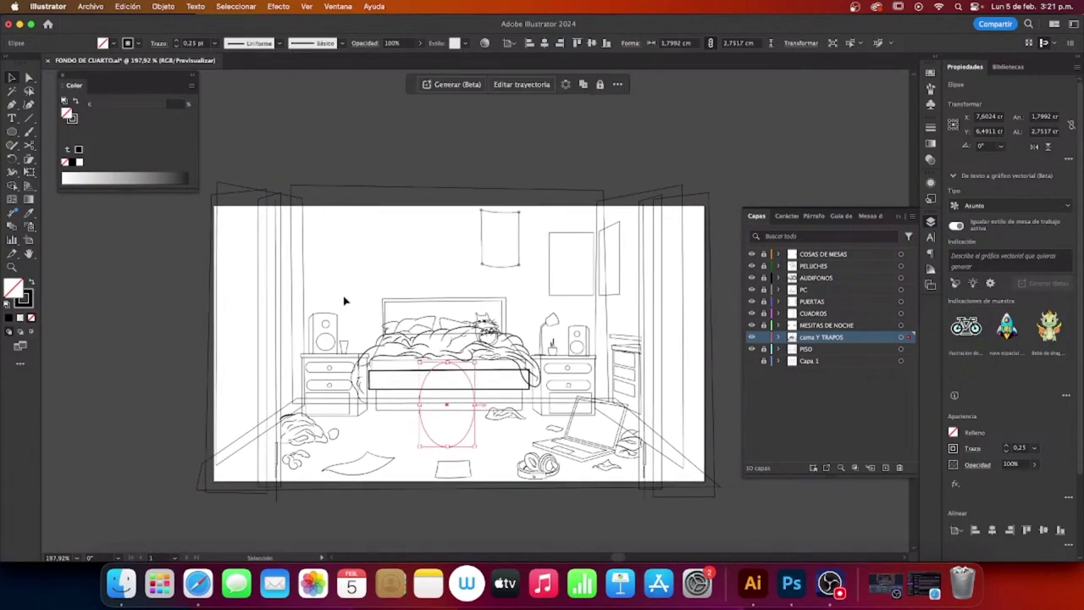
{"action": "left_click", "coordinate": [568, 164]}
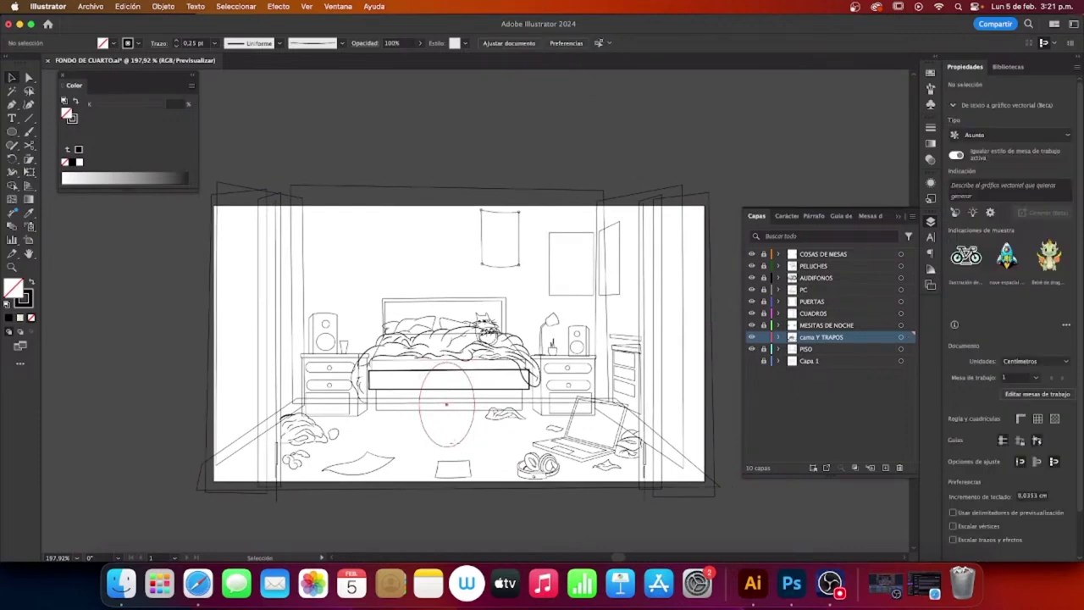
Step: Delete the ellipse and show only the cama Y TRAPOS layer in full preview
{"action": "left_click", "coordinate": [447, 444]}
{"action": "key", "text": "Delete"}
{"action": "left_click_drag", "start_coordinate": [753, 350], "coordinate": [753, 254]}
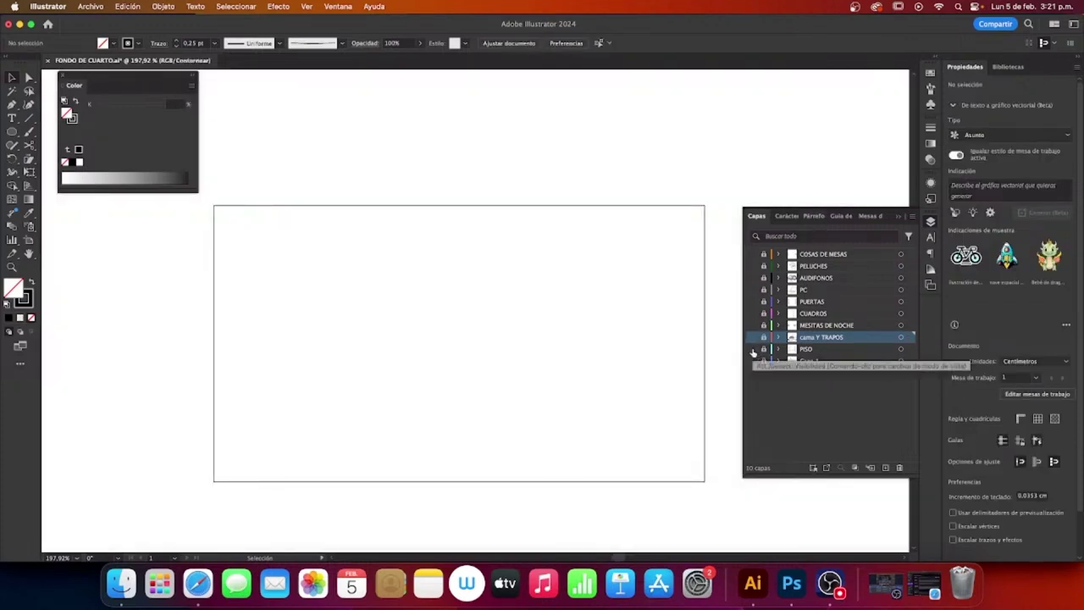
{"action": "left_click", "coordinate": [753, 349]}
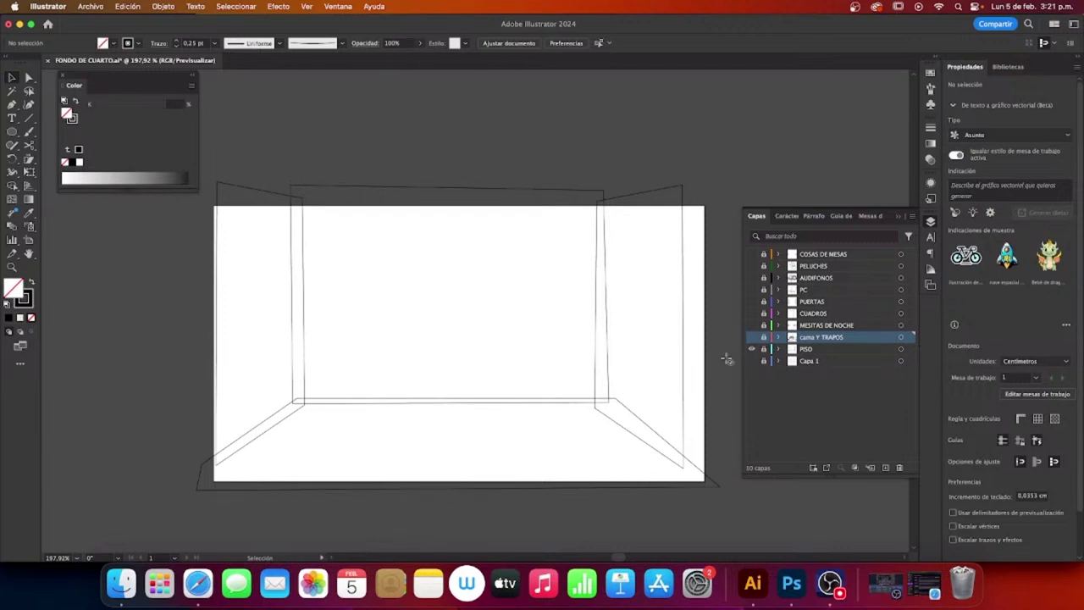
{"action": "left_click", "coordinate": [752, 350]}
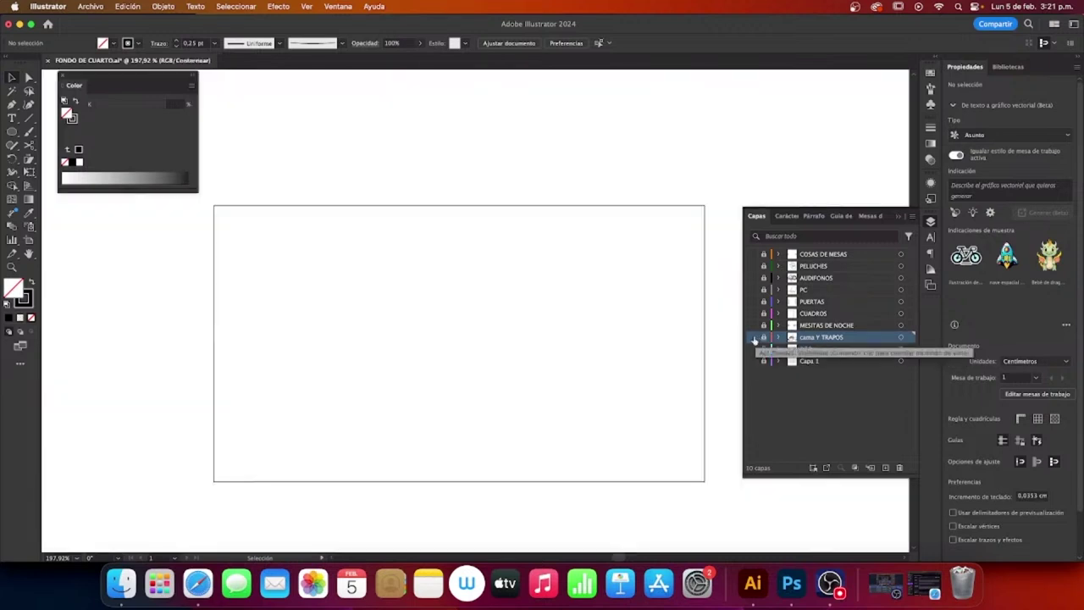
{"action": "left_click", "coordinate": [752, 337]}
{"action": "key", "text": "super+y"}
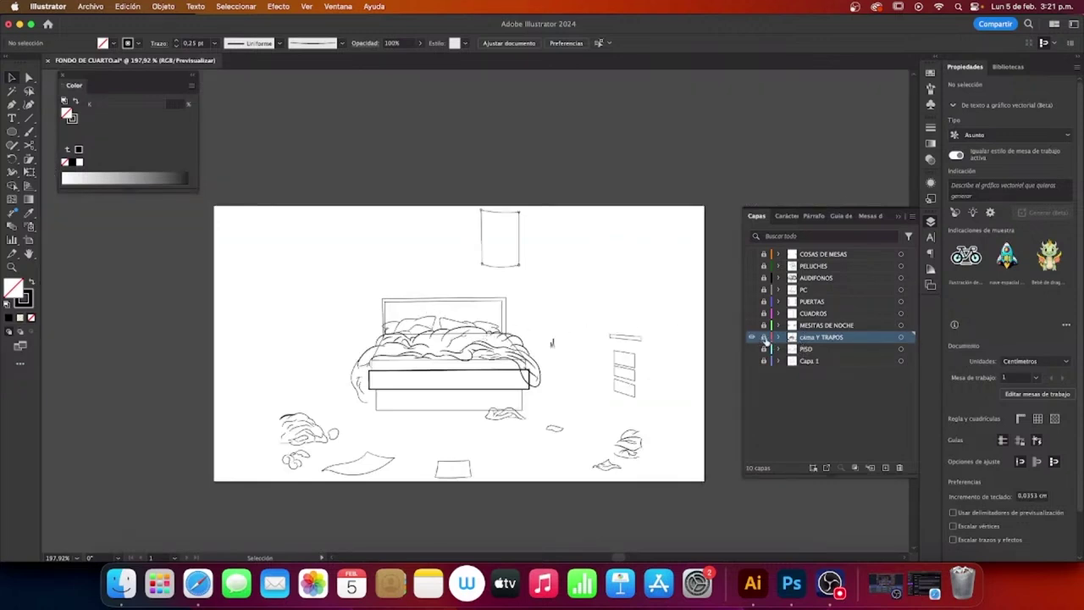
Step: Select the right-hand drawer cabinet and unlock the MESITAS DE NOCHE layer for it
{"action": "left_click_drag", "start_coordinate": [607, 315], "coordinate": [654, 400]}
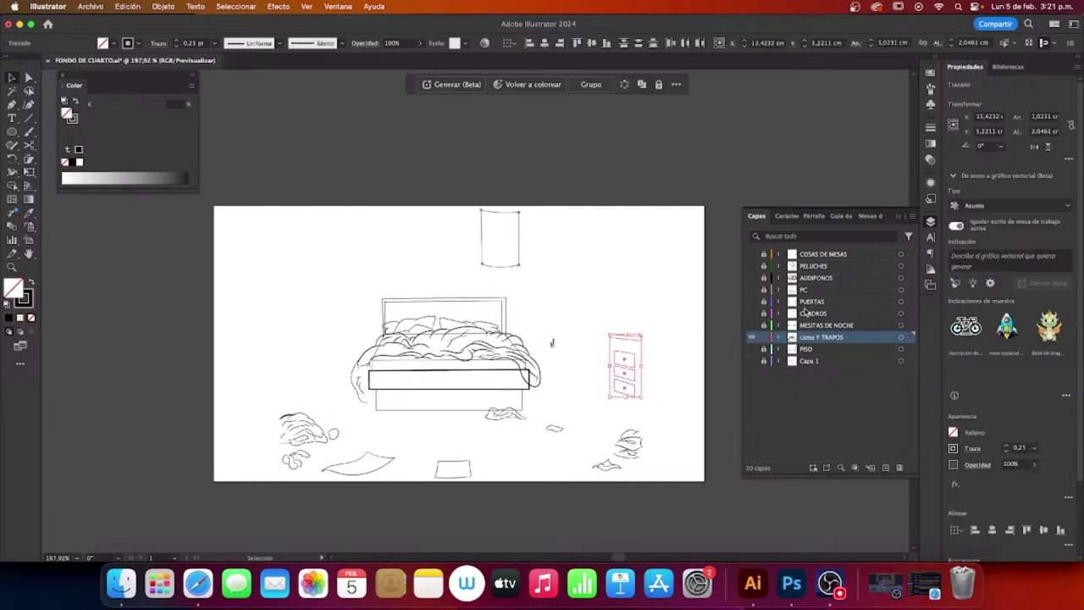
{"action": "left_click", "coordinate": [763, 326]}
{"action": "left_click", "coordinate": [816, 343]}
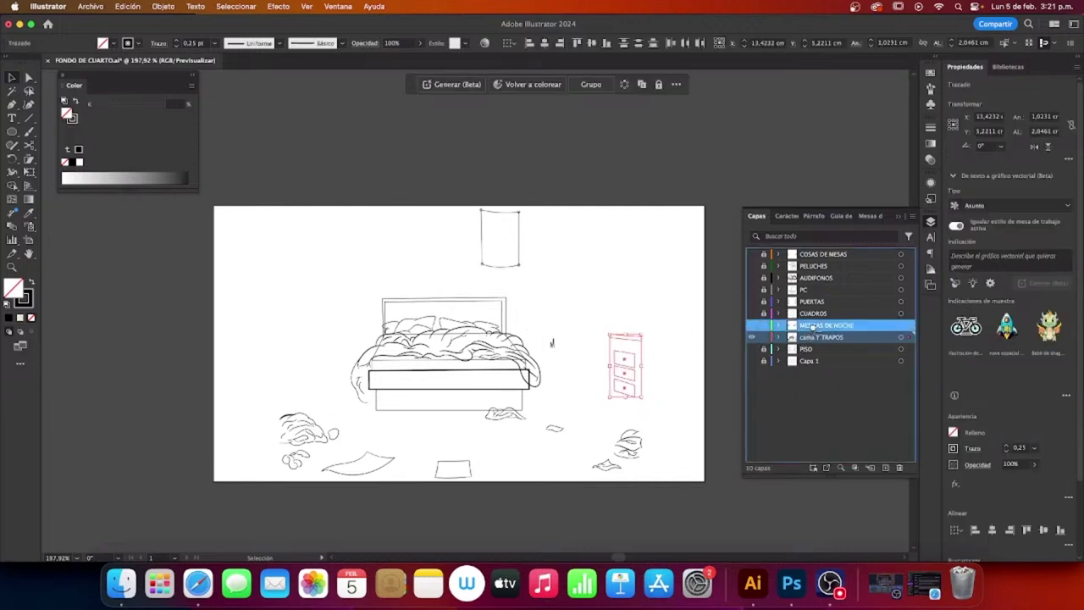
{"action": "left_click", "coordinate": [779, 337]}
{"action": "scroll", "coordinate": [837, 381], "scroll_direction": "down", "scroll_amount": 5}
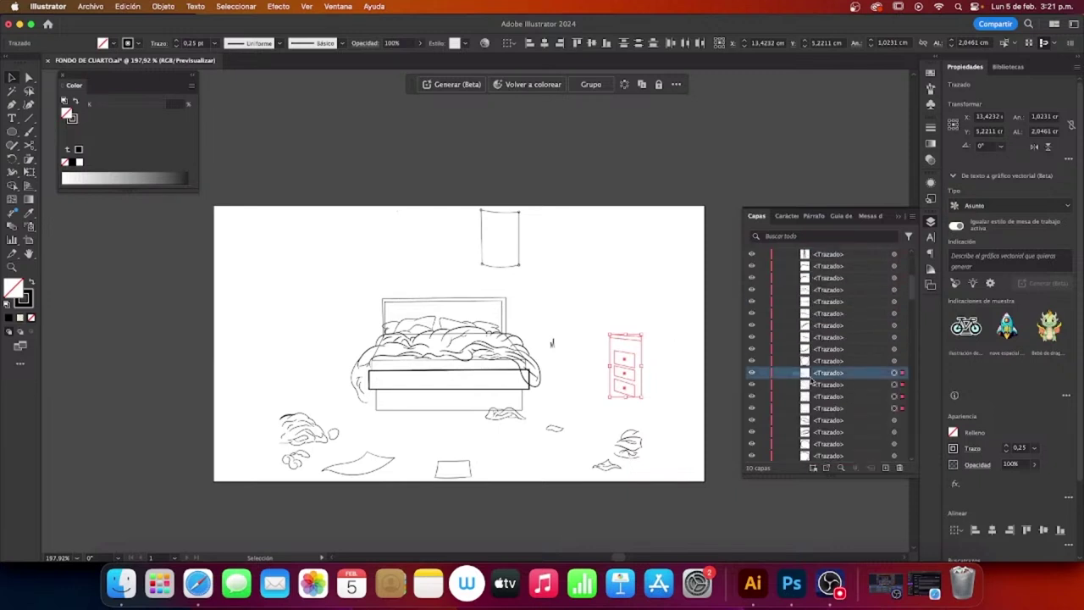
{"action": "left_click", "coordinate": [685, 317]}
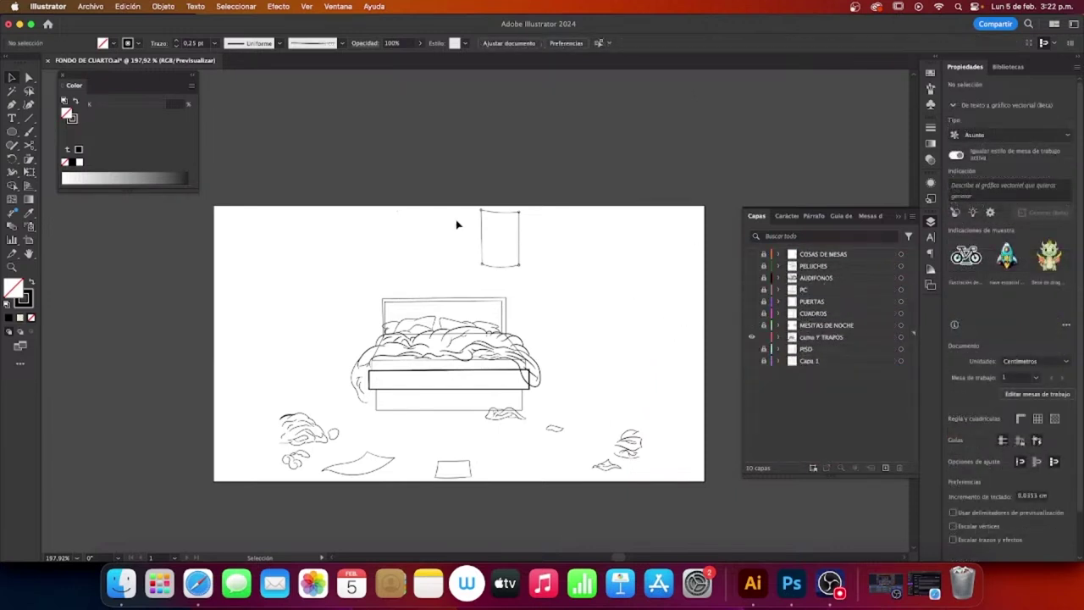
Step: Move the hanging wall frame's path and four ellipses into the unlocked CUADROS layer
{"action": "left_click_drag", "start_coordinate": [460, 211], "coordinate": [582, 281]}
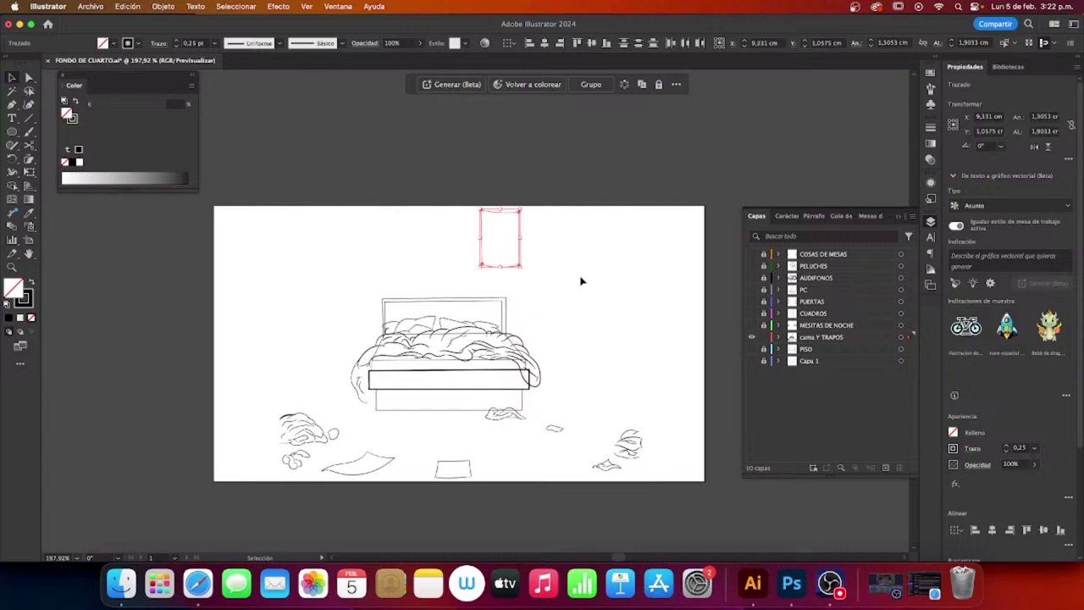
{"action": "left_click", "coordinate": [765, 314]}
{"action": "left_click", "coordinate": [779, 338]}
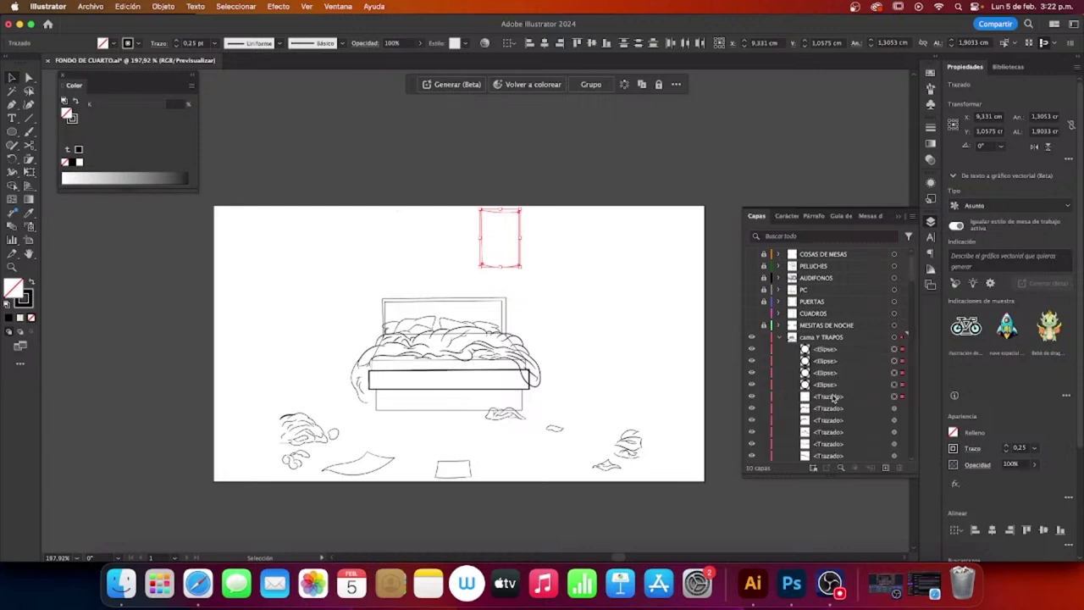
{"action": "left_click", "coordinate": [834, 396]}
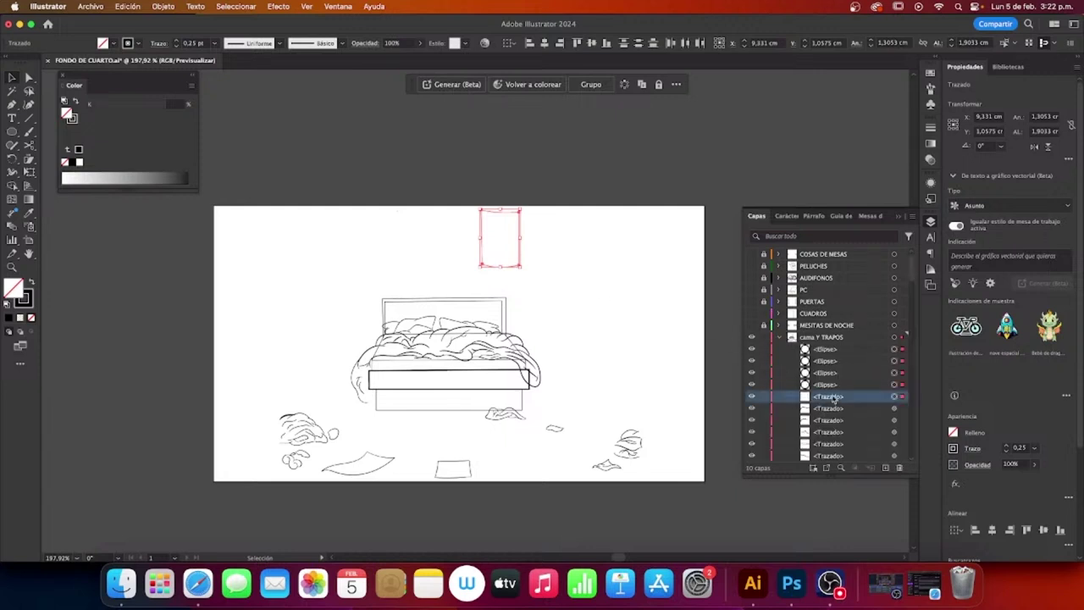
{"action": "left_click", "coordinate": [847, 349], "text": "shift"}
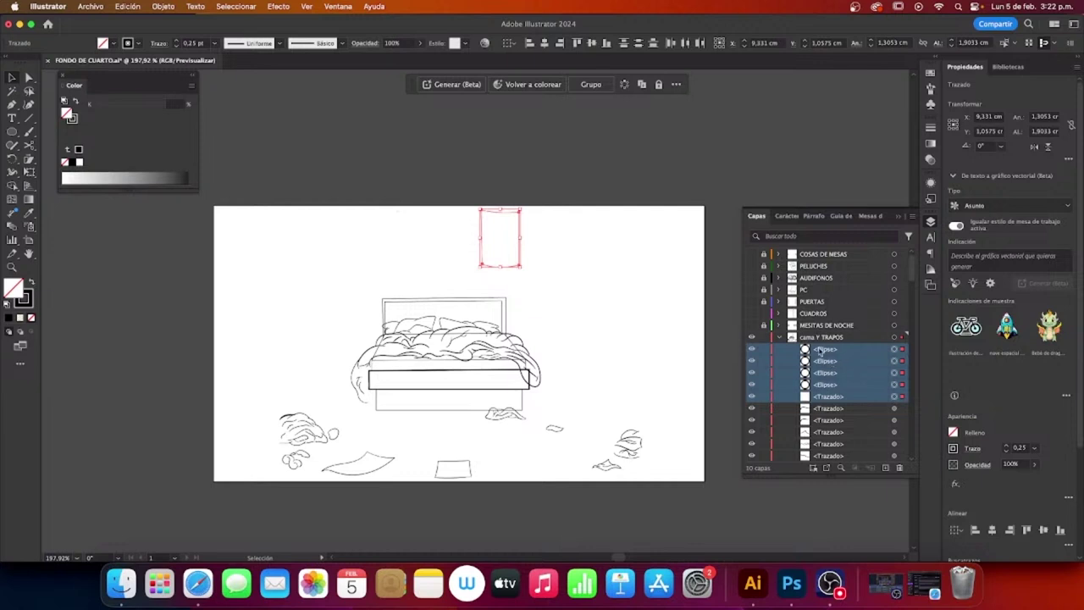
{"action": "mouse_move", "coordinate": [822, 350]}
{"action": "left_mouse_down"}
{"action": "mouse_move", "coordinate": [792, 326]}
{"action": "mouse_move", "coordinate": [811, 315]}
{"action": "left_mouse_up"}
{"action": "left_click", "coordinate": [778, 314]}
{"action": "left_click", "coordinate": [779, 313]}
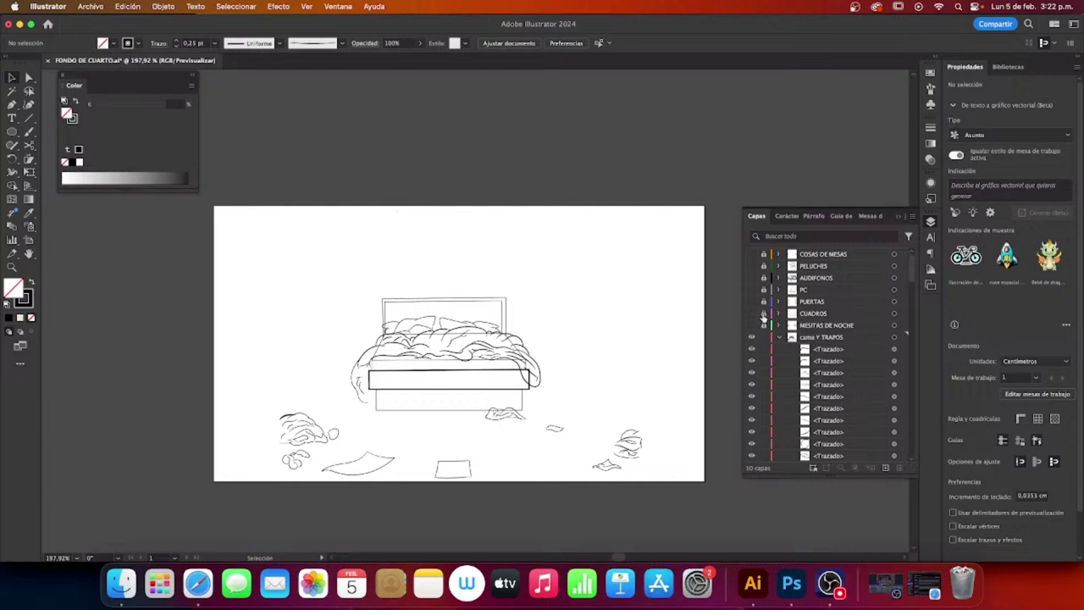
{"action": "left_click", "coordinate": [779, 337]}
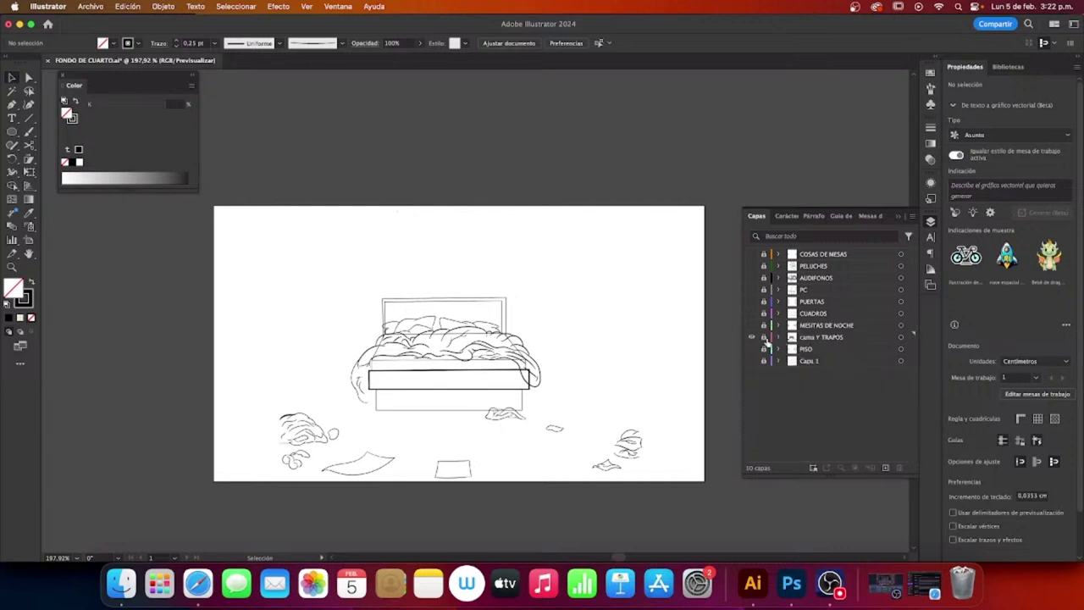
{"action": "left_click", "coordinate": [765, 338]}
Step: Toggle Outline view, then hide the nightstands and show only the CUADROS wall frames
{"action": "key", "text": "super+y"}
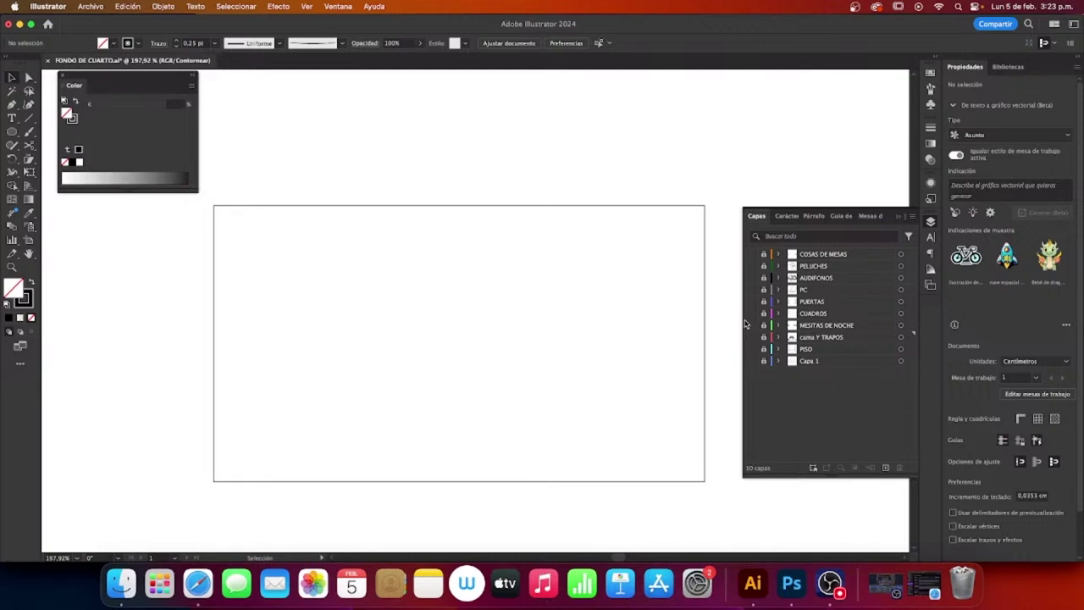
{"action": "key", "text": "super+y"}
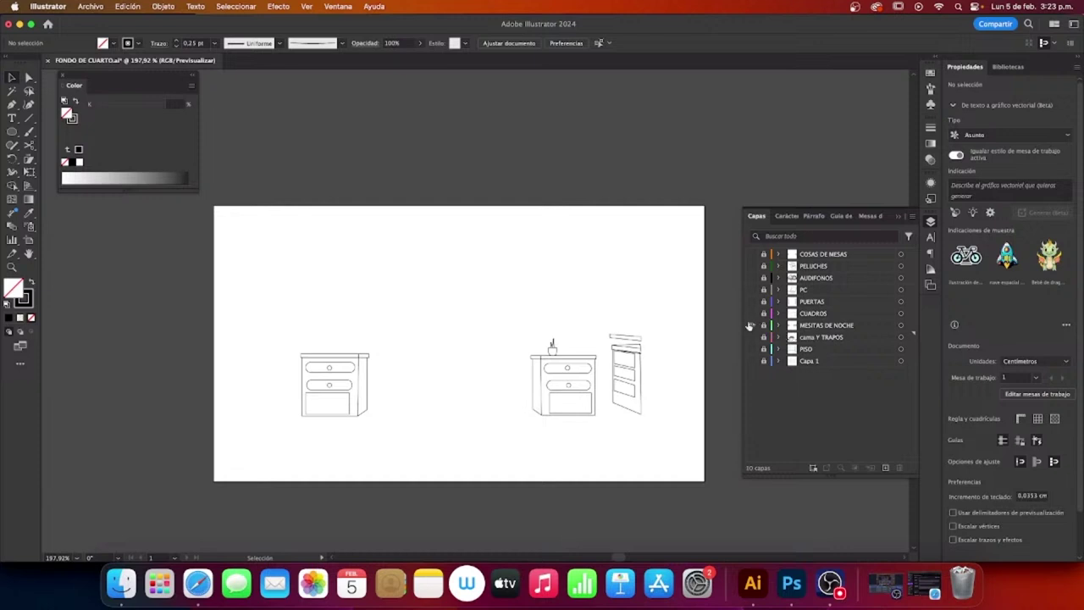
{"action": "left_click", "coordinate": [752, 325]}
{"action": "left_click", "coordinate": [754, 319]}
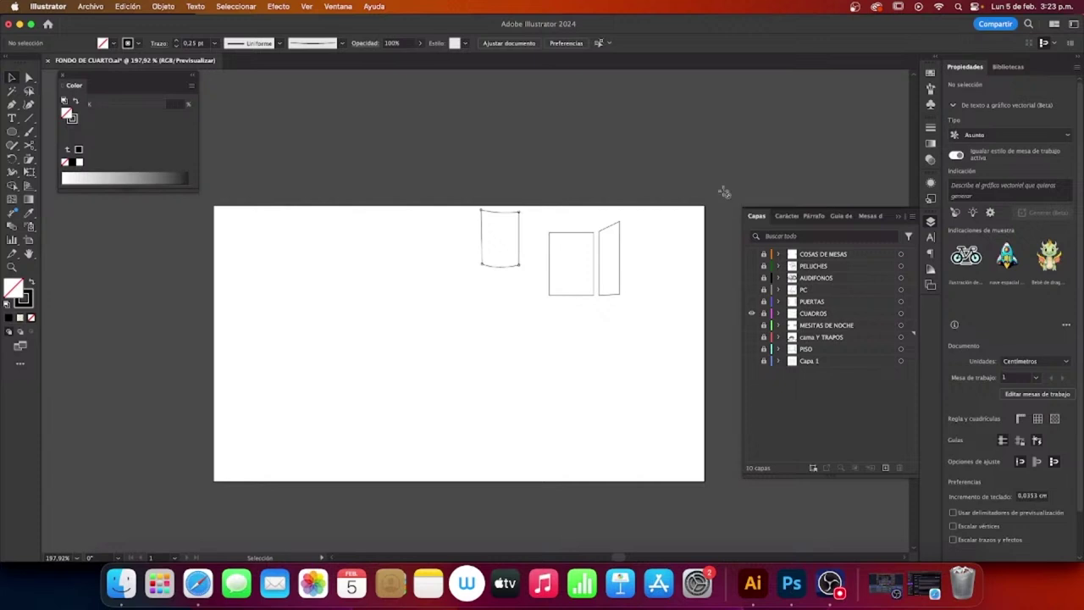
Step: Review the PUERTAS, PC and AUDIFONOS layers one at a time in preview
{"action": "left_click", "coordinate": [754, 317]}
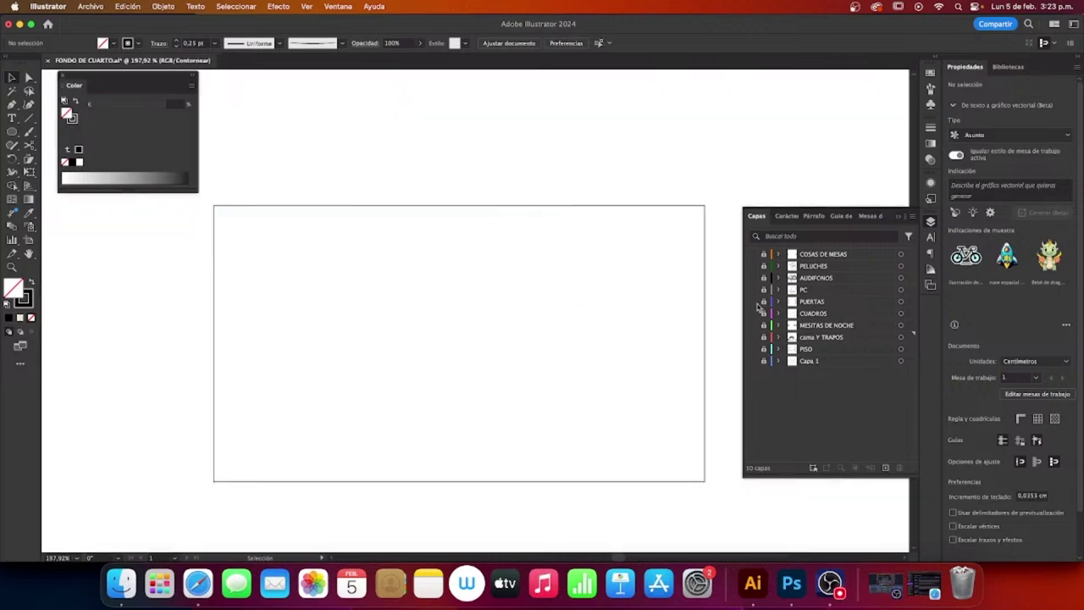
{"action": "left_click", "coordinate": [753, 301]}
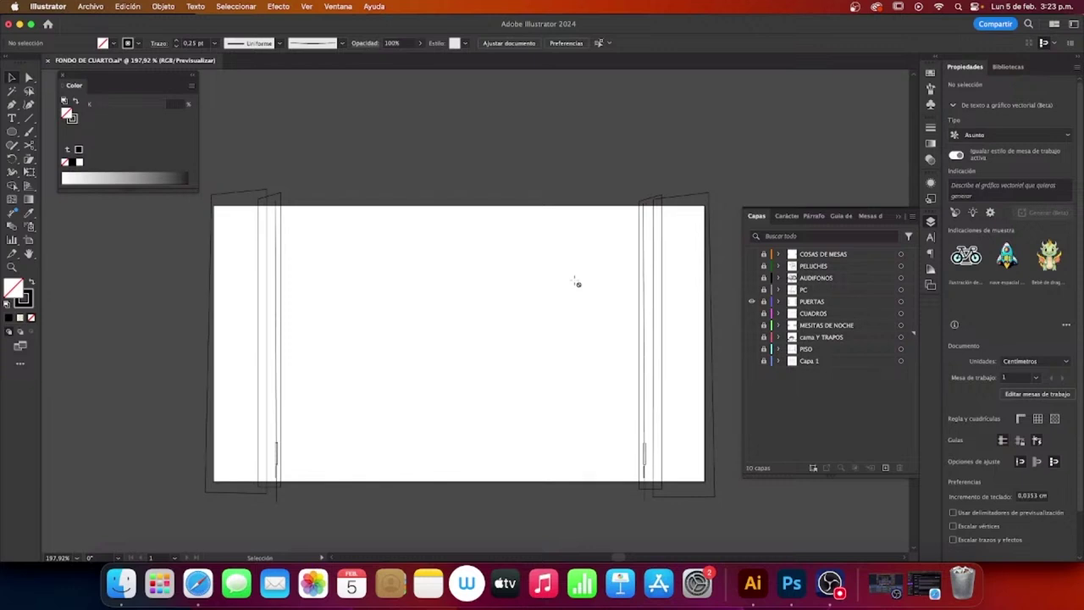
{"action": "left_click", "coordinate": [752, 300]}
{"action": "left_click", "coordinate": [751, 290]}
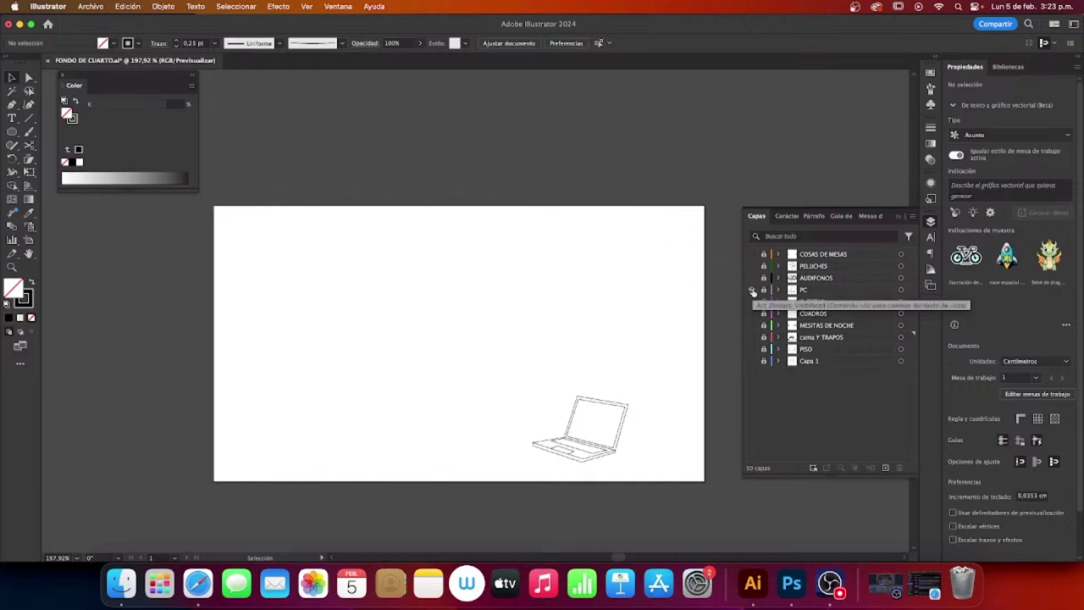
{"action": "left_click", "coordinate": [752, 290]}
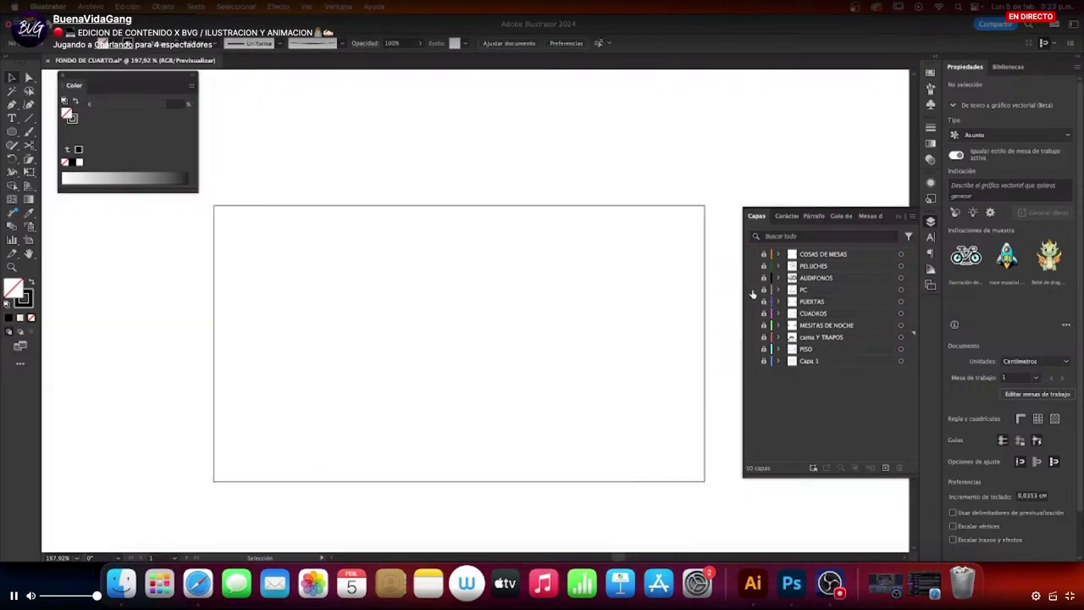
{"action": "left_click", "coordinate": [751, 278]}
{"action": "key", "text": "ctrl+y"}
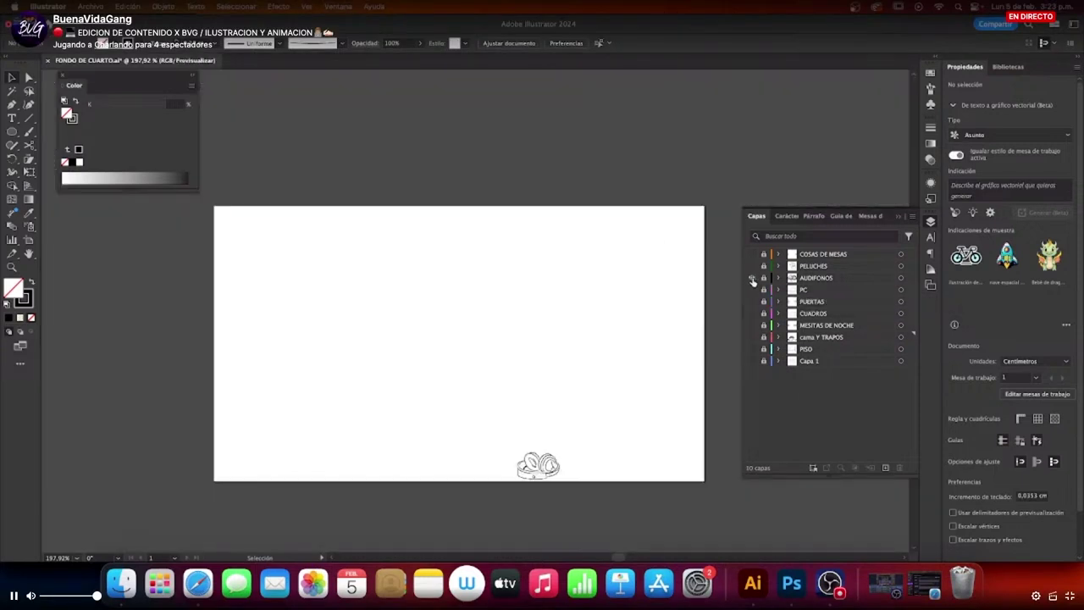
Step: Check PELUCHES and COSAS DE MESAS, then turn Capa 1 and PISO back on
{"action": "left_click", "coordinate": [752, 279]}
{"action": "left_click", "coordinate": [751, 267]}
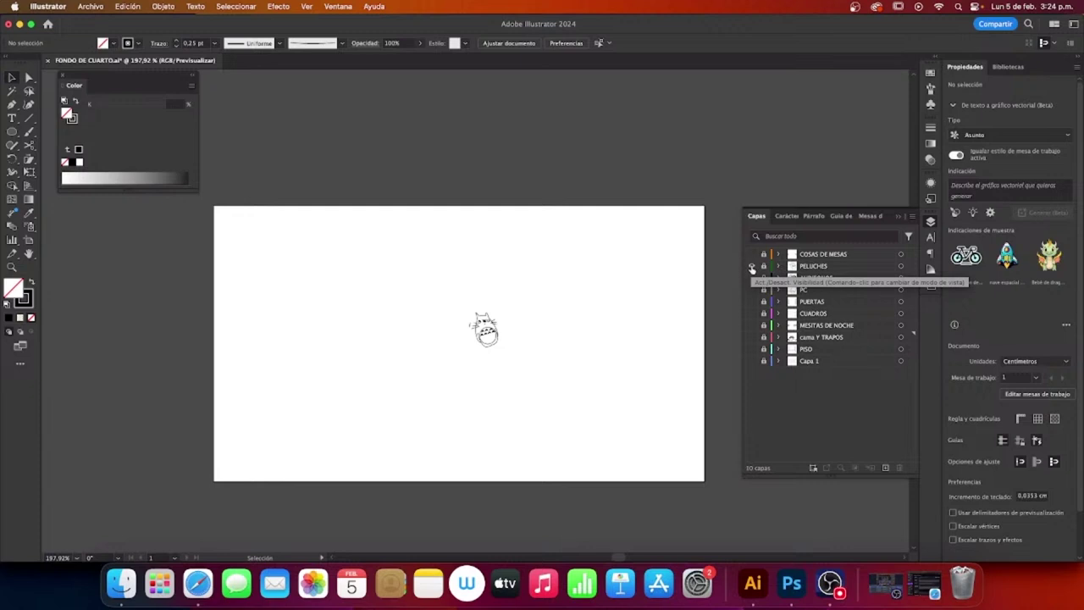
{"action": "left_click", "coordinate": [751, 268], "text": "super"}
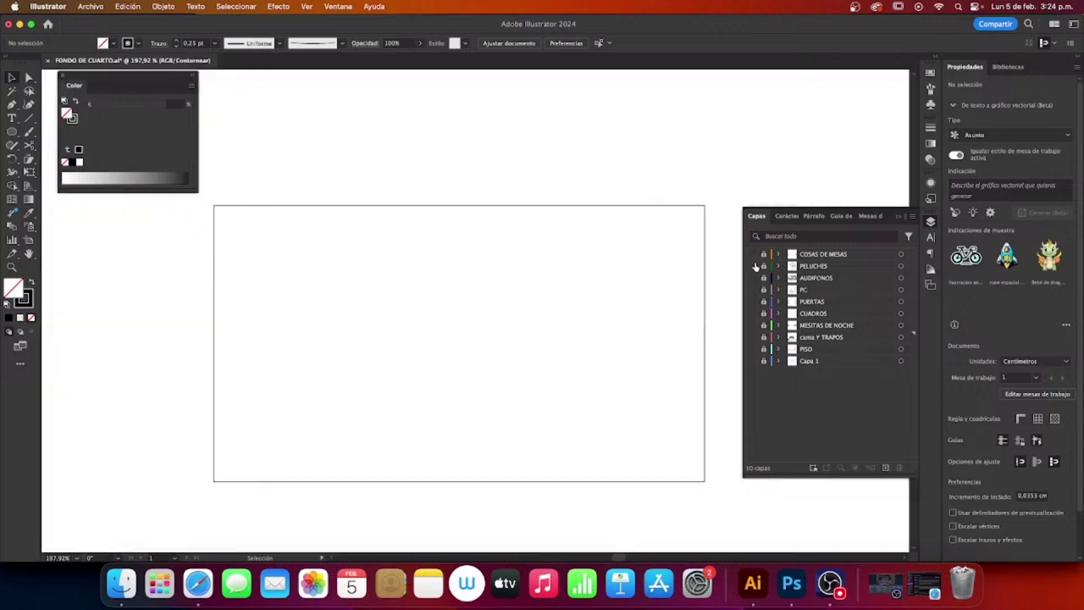
{"action": "left_click", "coordinate": [751, 256], "text": "super"}
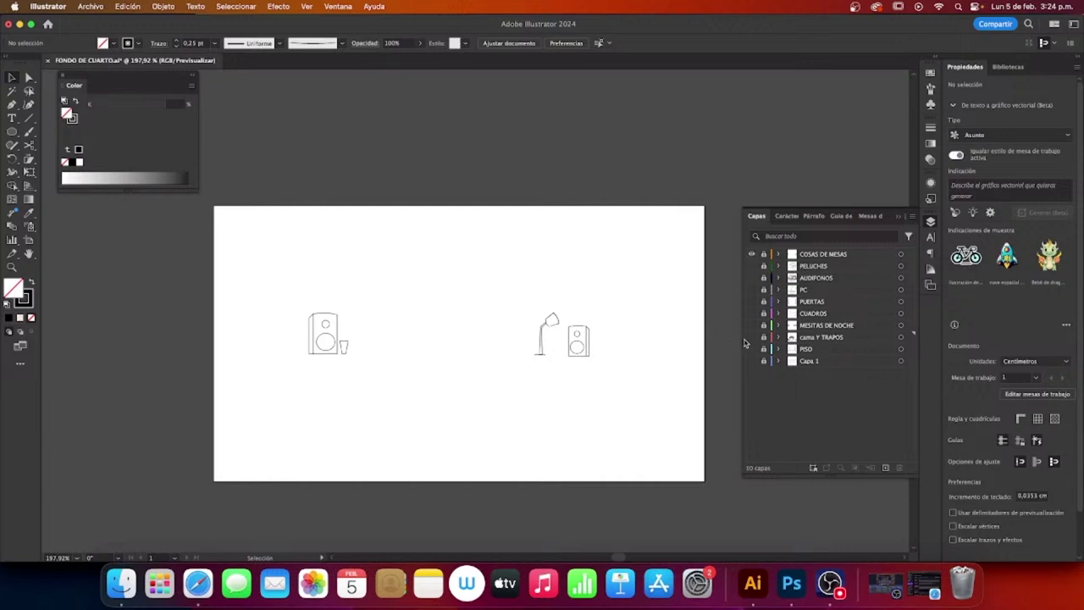
{"action": "left_click", "coordinate": [752, 361]}
{"action": "left_click", "coordinate": [752, 349]}
Step: Show the bed, nightstand, frame, door, laptop, headphone and plush layers, then unlock and expand PISO
{"action": "left_click", "coordinate": [752, 337]}
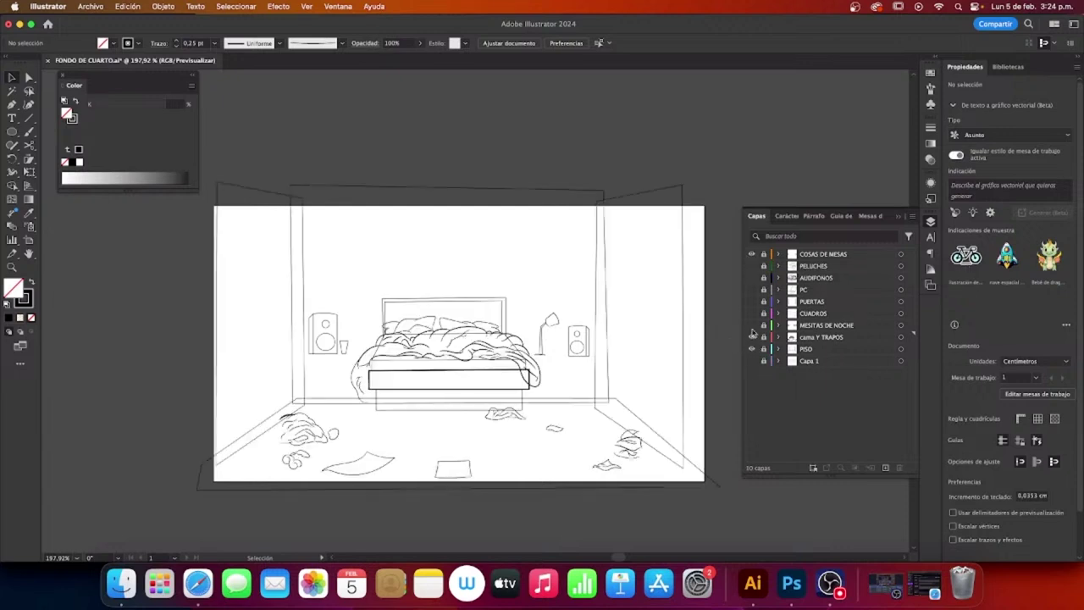
{"action": "left_click", "coordinate": [752, 325]}
{"action": "left_click", "coordinate": [753, 314]}
{"action": "left_click", "coordinate": [751, 302]}
{"action": "left_click", "coordinate": [752, 290]}
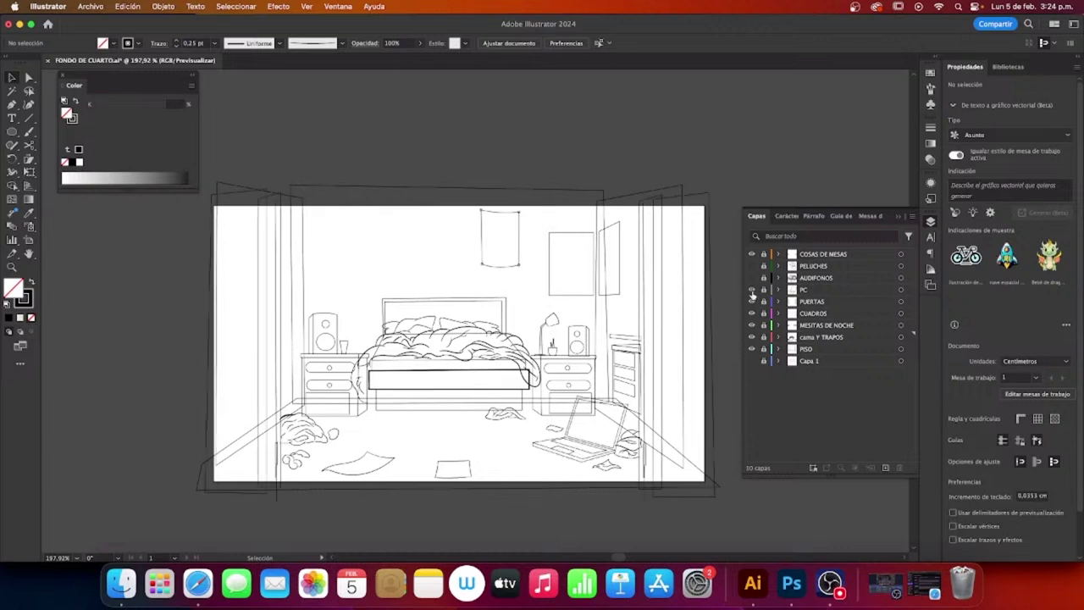
{"action": "left_click", "coordinate": [752, 278]}
{"action": "left_click", "coordinate": [751, 266]}
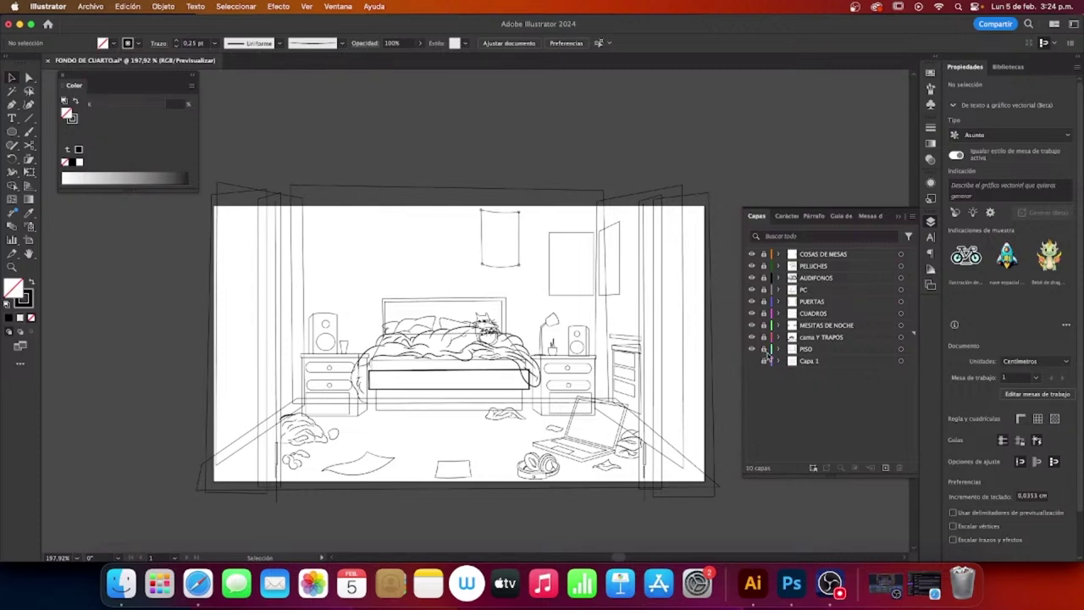
{"action": "left_click", "coordinate": [763, 349]}
{"action": "left_click", "coordinate": [778, 349]}
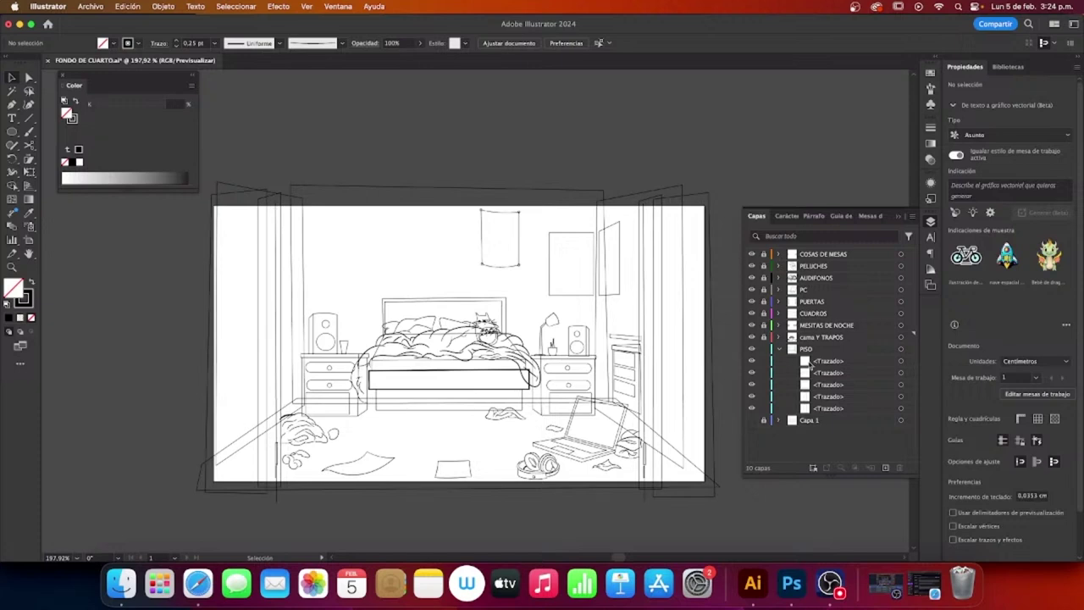
Step: Give the floor path a solid pale yellow F7E094 fill using the Color Picker
{"action": "left_click", "coordinate": [901, 373]}
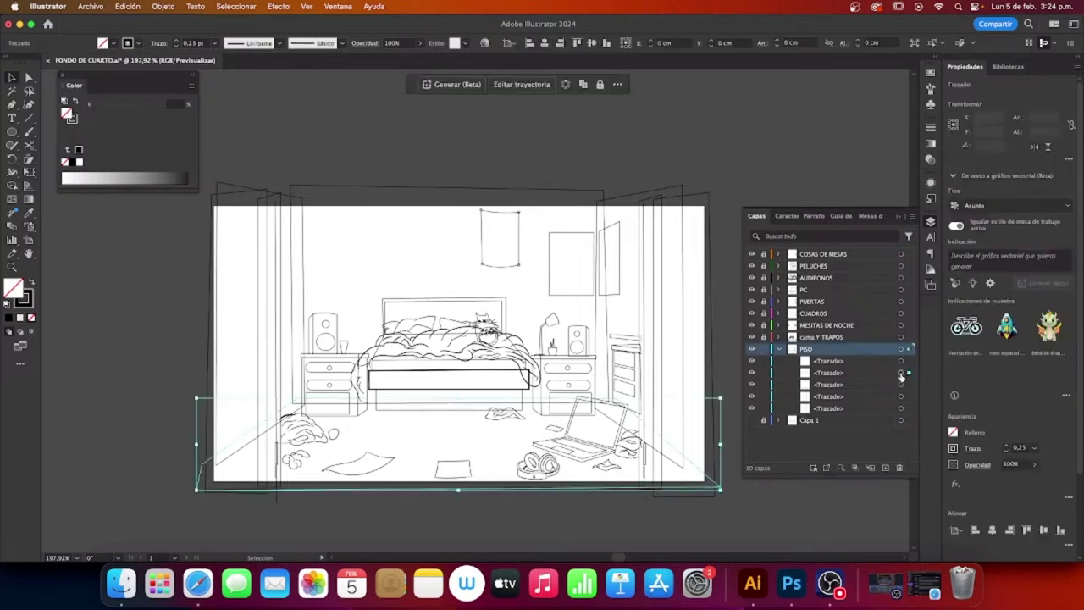
{"action": "left_click", "coordinate": [32, 285]}
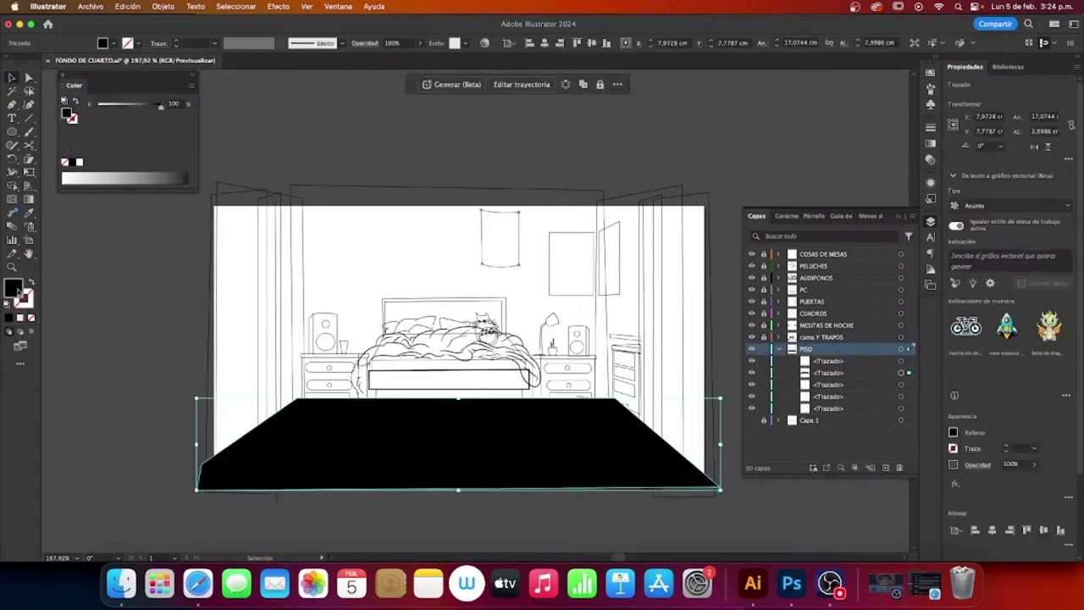
{"action": "double_click", "coordinate": [13, 289]}
{"action": "mouse_move", "coordinate": [744, 412]}
{"action": "left_mouse_down"}
{"action": "mouse_move", "coordinate": [826, 370]}
{"action": "mouse_move", "coordinate": [806, 367]}
{"action": "left_mouse_up"}
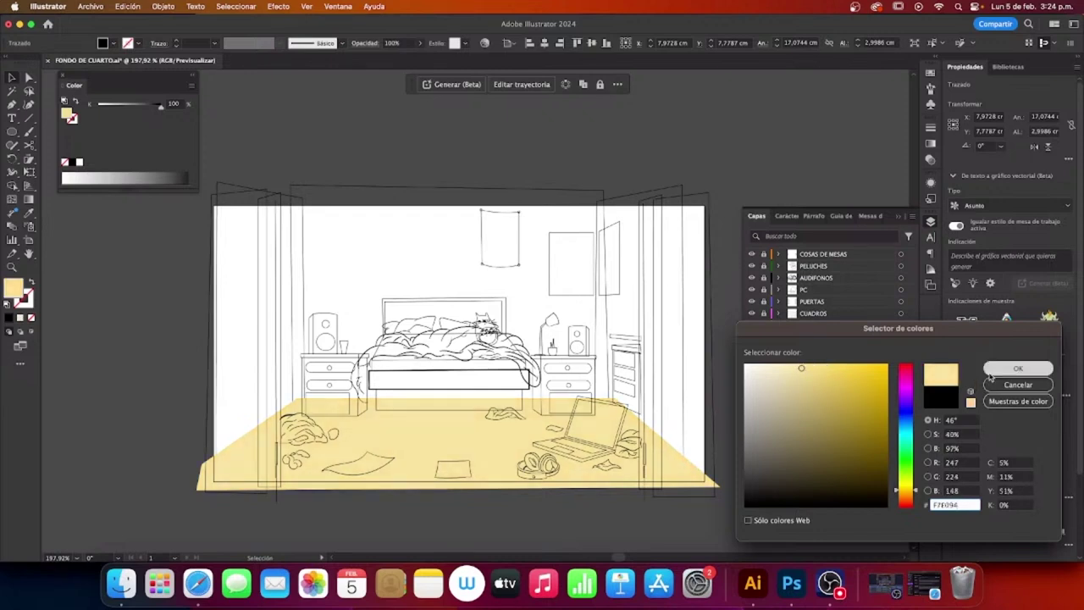
{"action": "left_click", "coordinate": [998, 370]}
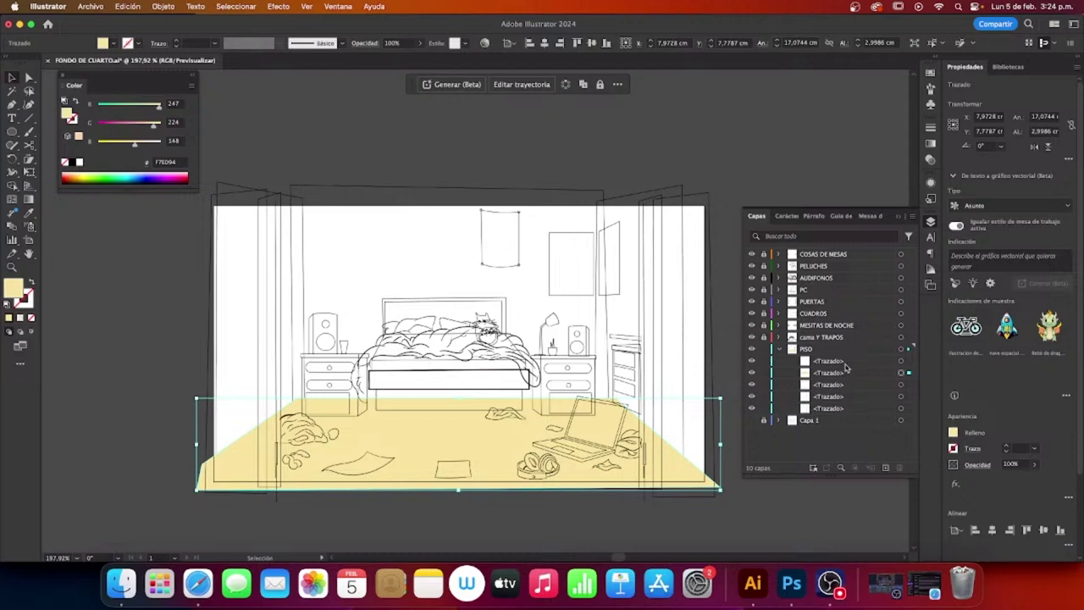
Step: Fill the back wall shape with a light lilac chosen in the Color Picker
{"action": "left_click", "coordinate": [902, 386]}
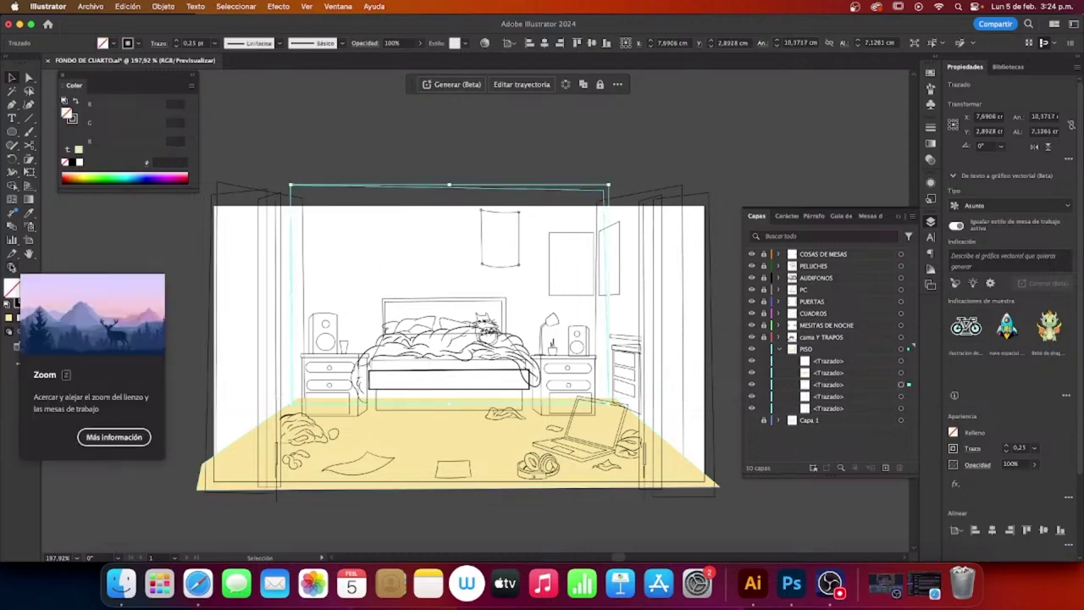
{"action": "left_click", "coordinate": [31, 283]}
{"action": "double_click", "coordinate": [15, 289]}
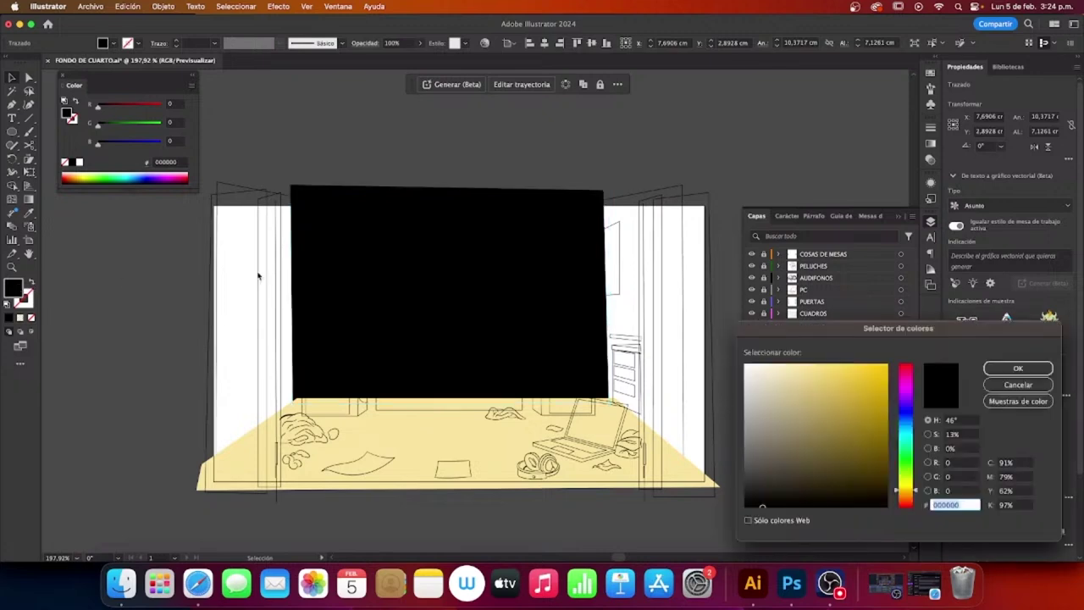
{"action": "left_click_drag", "start_coordinate": [766, 385], "coordinate": [785, 384]}
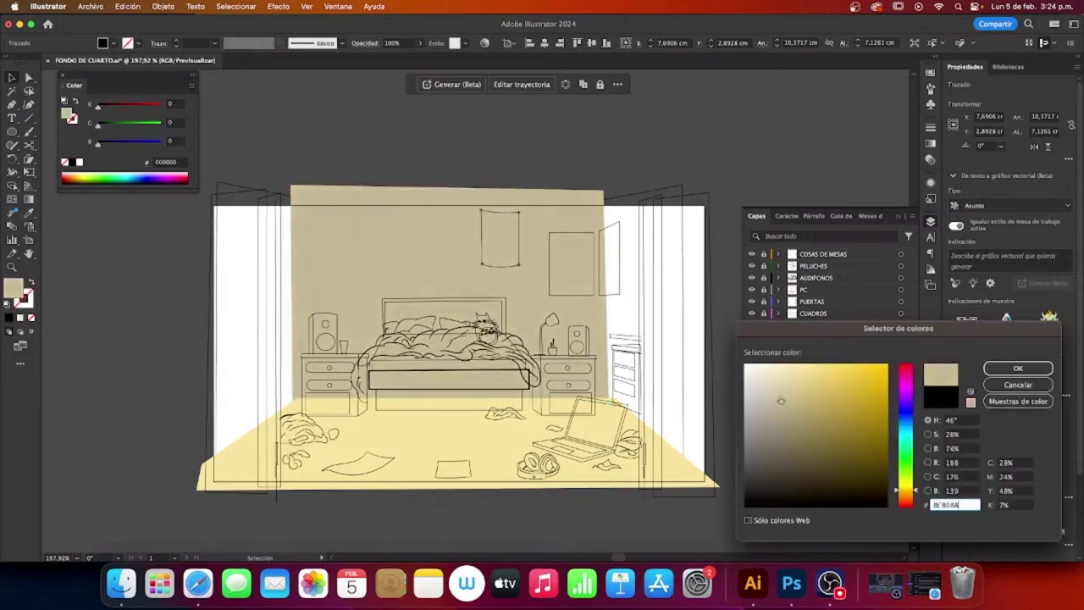
Step: Scroll around the view and collapse the PISO layer's path list
{"action": "scroll", "coordinate": [385, 361], "scroll_direction": "down", "scroll_amount": 3}
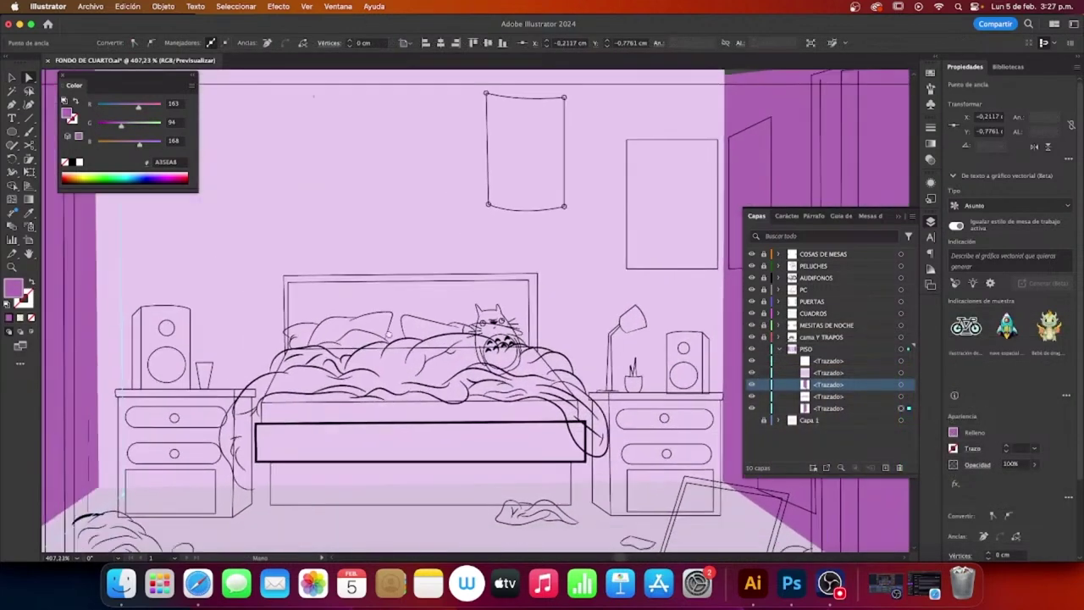
{"action": "scroll", "coordinate": [254, 407], "scroll_direction": "left", "scroll_amount": 8}
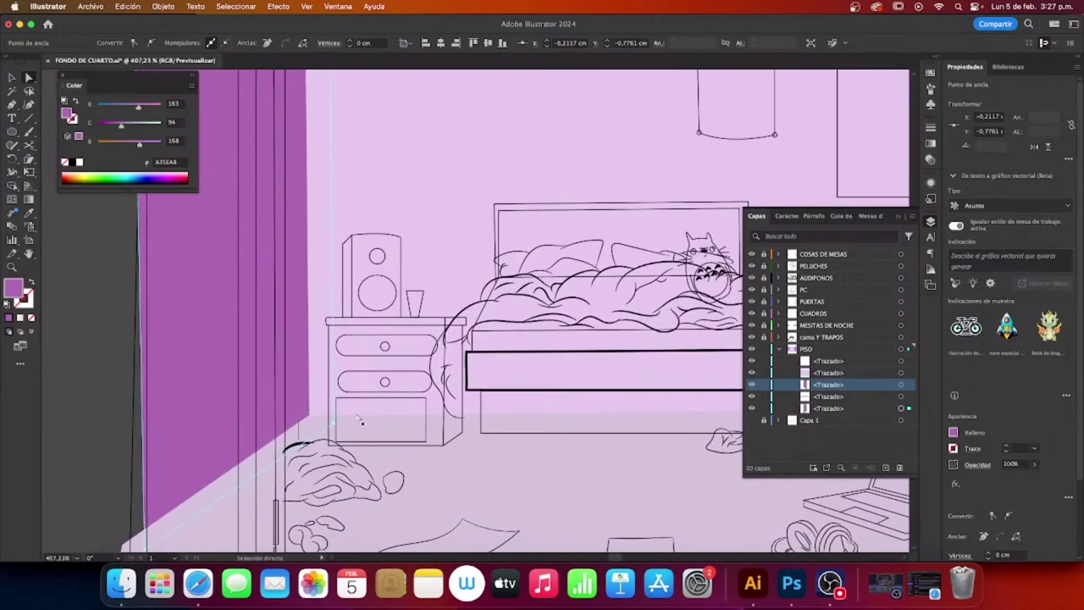
{"action": "scroll", "coordinate": [212, 456], "scroll_direction": "up", "scroll_amount": 5}
{"action": "scroll", "coordinate": [212, 456], "scroll_direction": "right", "scroll_amount": 3}
{"action": "scroll", "coordinate": [459, 286], "scroll_direction": "down", "scroll_amount": 5}
{"action": "scroll", "coordinate": [459, 286], "scroll_direction": "right", "scroll_amount": 4}
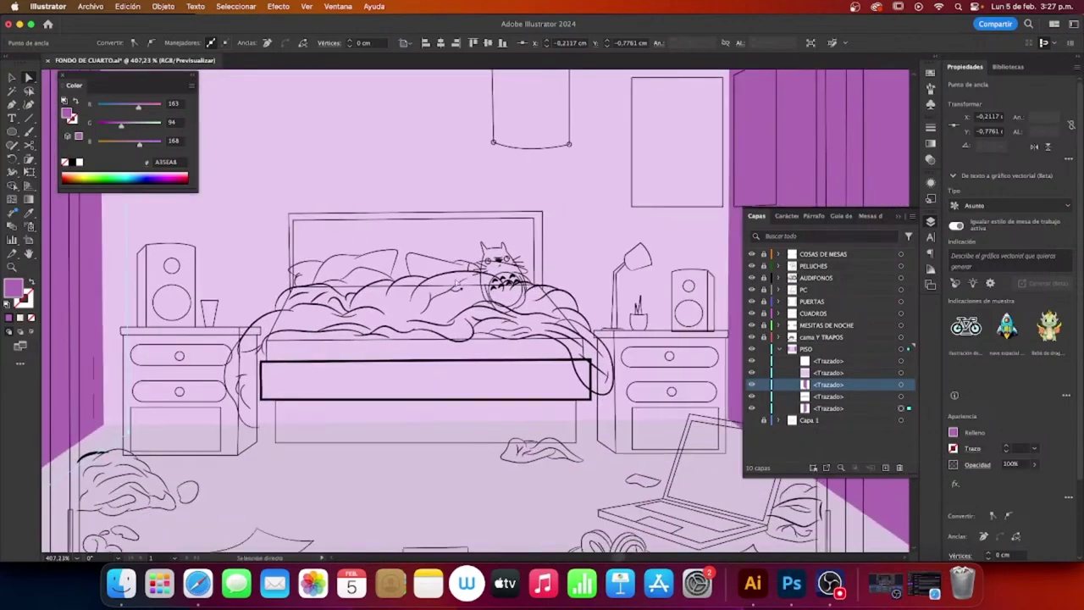
{"action": "left_click", "coordinate": [779, 349]}
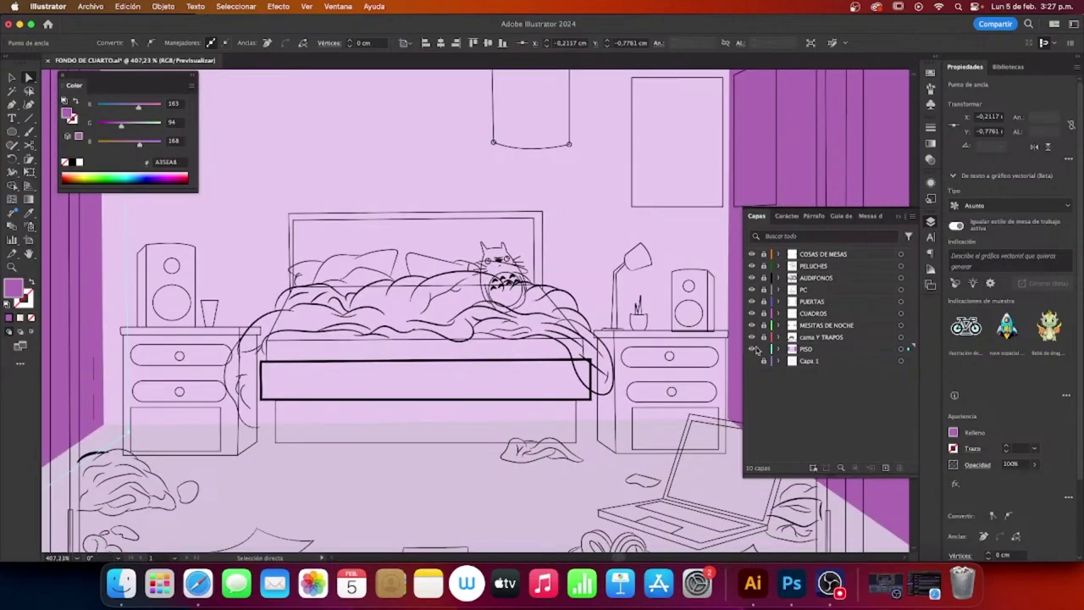
Step: Hide the bed, nightstand, frame, door and PC layers, leaving only PISO, and deselect
{"action": "left_click_drag", "start_coordinate": [753, 343], "coordinate": [755, 285]}
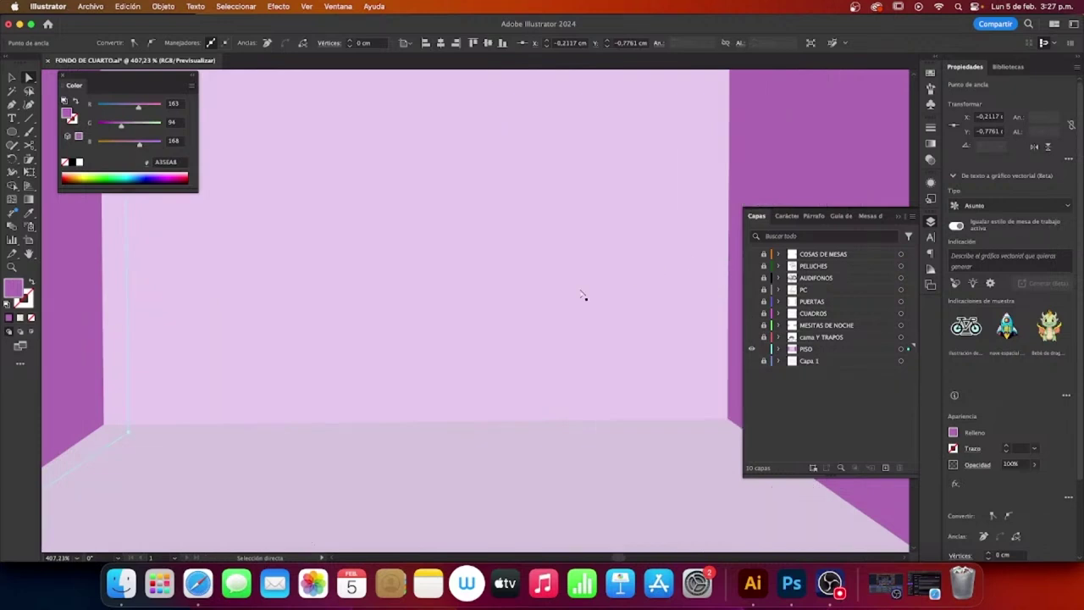
{"action": "scroll", "coordinate": [555, 315], "scroll_direction": "down", "scroll_amount": 5, "text": "alt"}
{"action": "scroll", "coordinate": [534, 322], "scroll_direction": "up", "scroll_amount": 1, "text": "alt"}
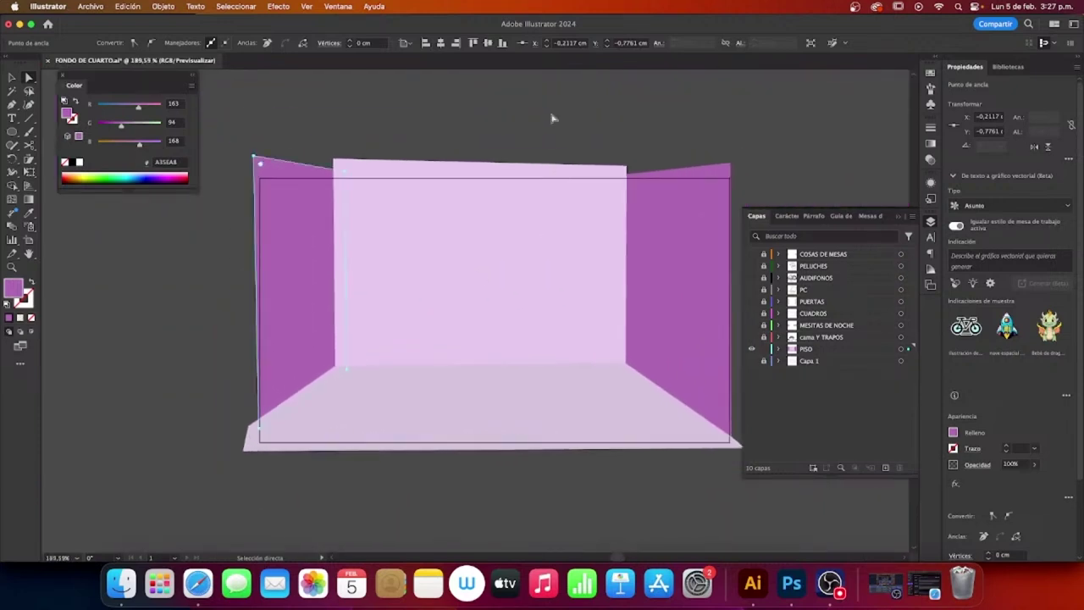
{"action": "left_click", "coordinate": [550, 121]}
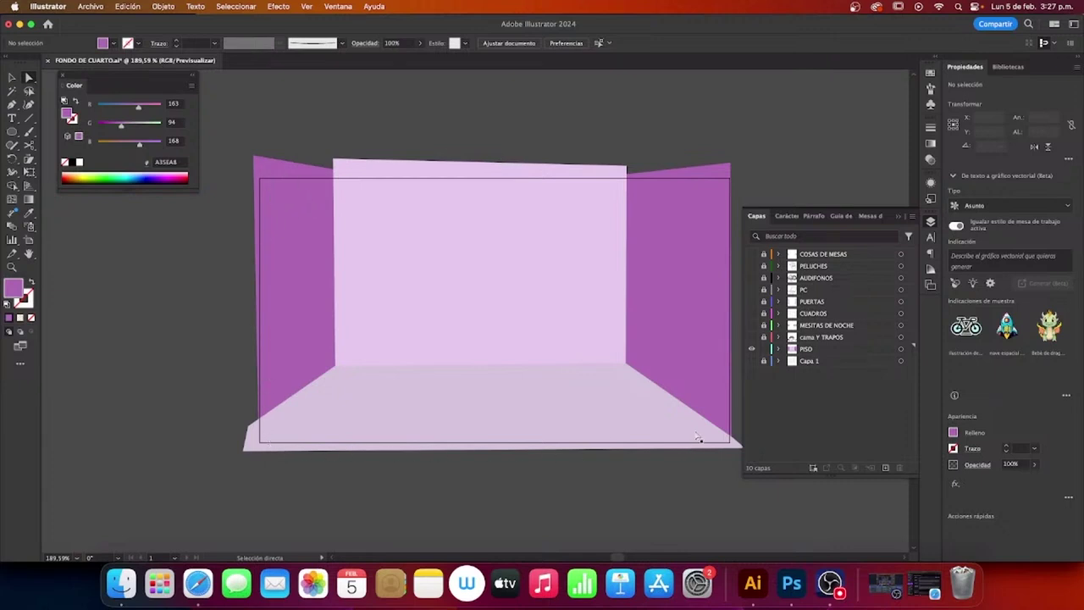
{"action": "scroll", "coordinate": [551, 307], "scroll_direction": "right", "scroll_amount": 5}
{"action": "scroll", "coordinate": [511, 305], "scroll_direction": "up", "scroll_amount": 2}
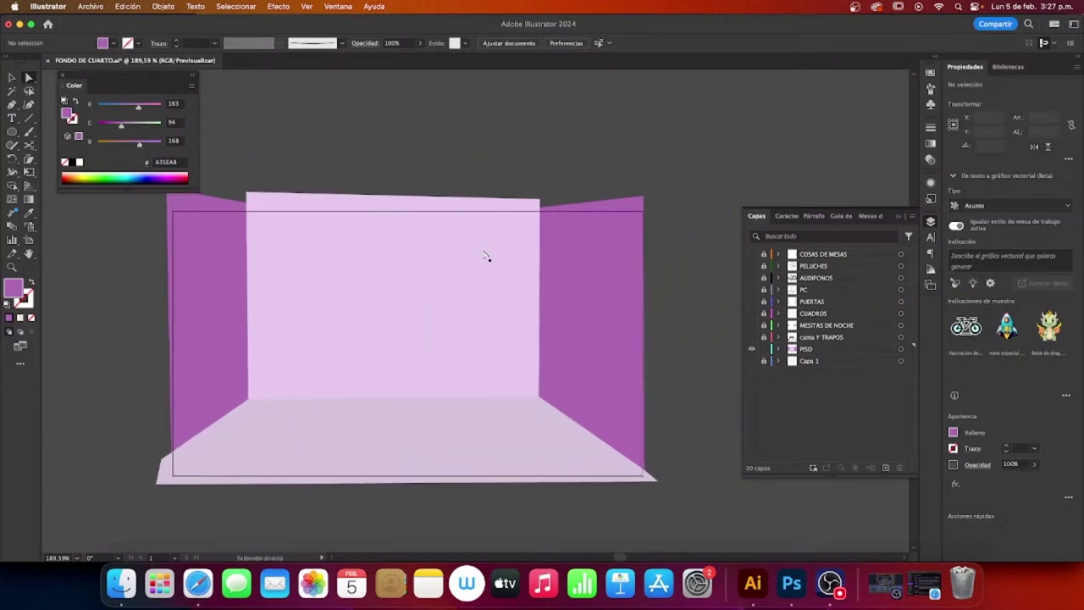
{"action": "scroll", "coordinate": [364, 224], "scroll_direction": "left", "scroll_amount": 2}
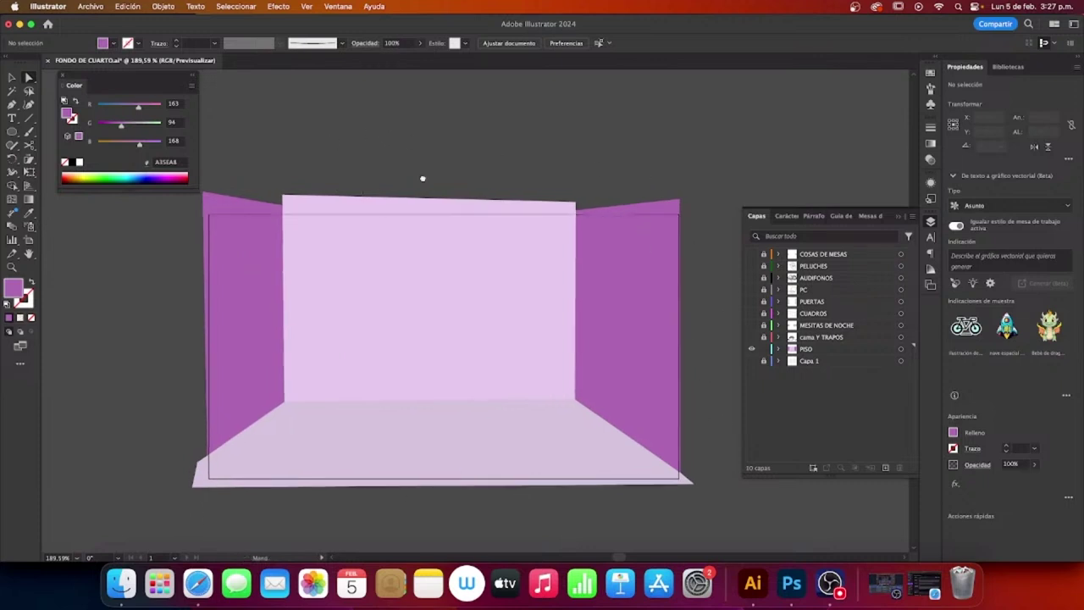
{"action": "scroll", "coordinate": [421, 177], "scroll_direction": "left", "scroll_amount": 2}
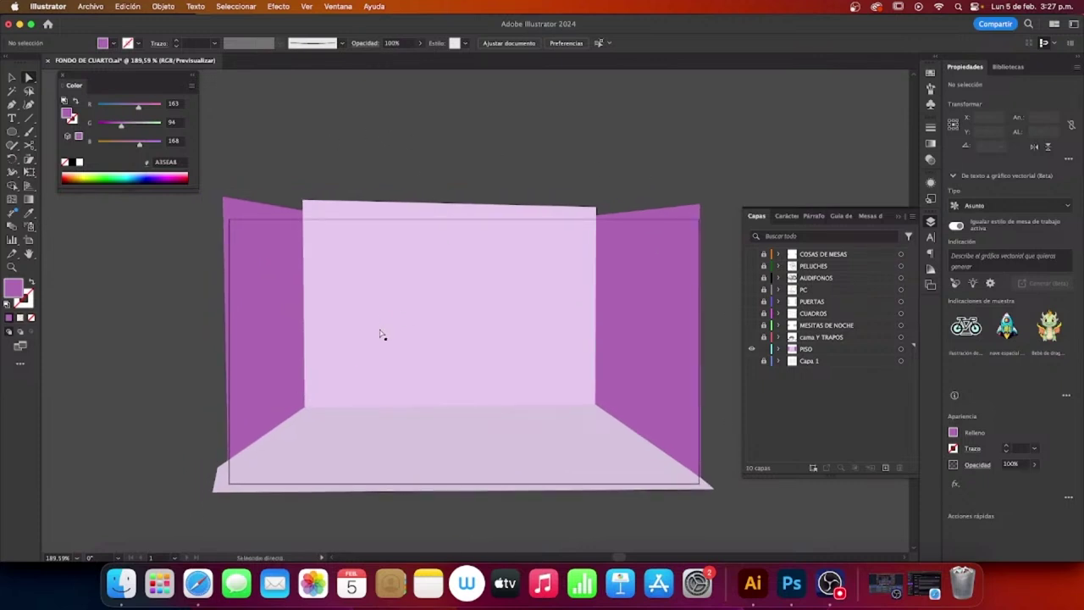
Step: Drag the back wall's bottom-right anchor slightly right to meet the right wall
{"action": "left_click", "coordinate": [474, 340]}
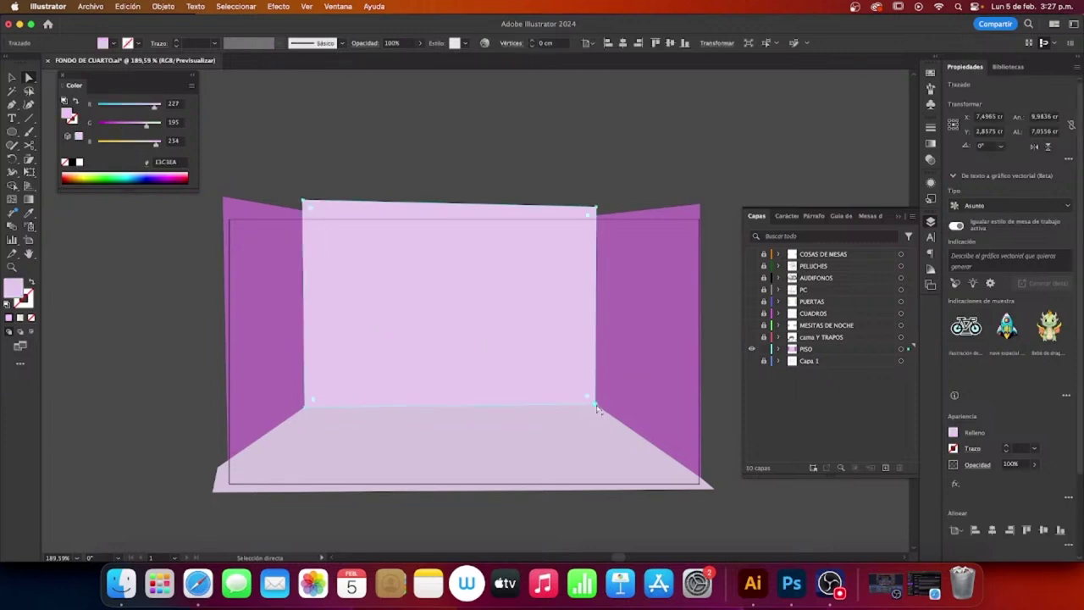
{"action": "scroll", "coordinate": [597, 410], "scroll_direction": "up", "scroll_amount": 3}
{"action": "left_click", "coordinate": [596, 404]}
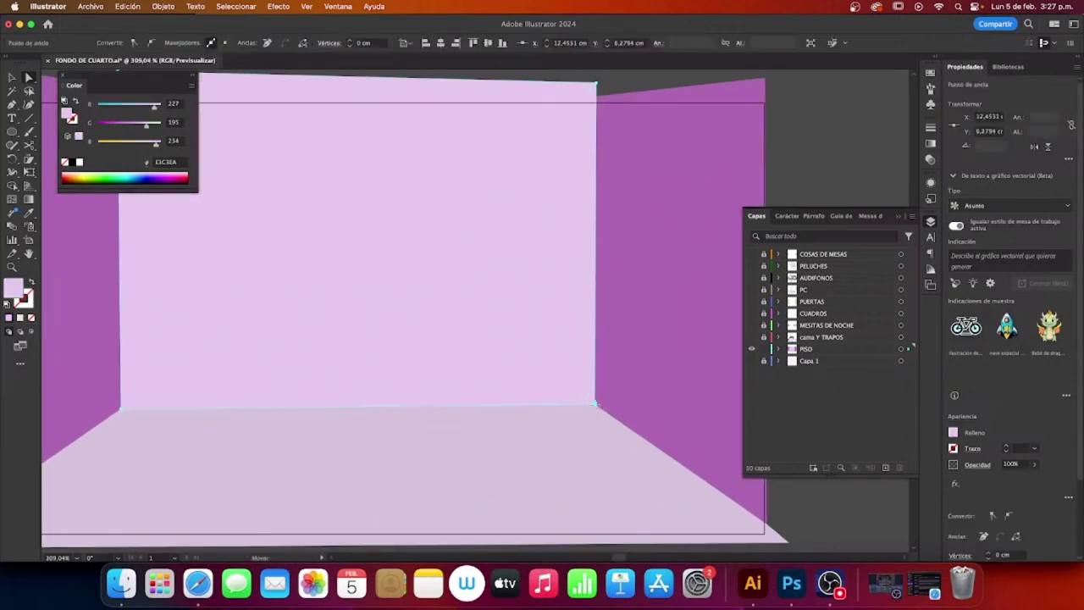
{"action": "left_click_drag", "start_coordinate": [596, 404], "coordinate": [598, 407]}
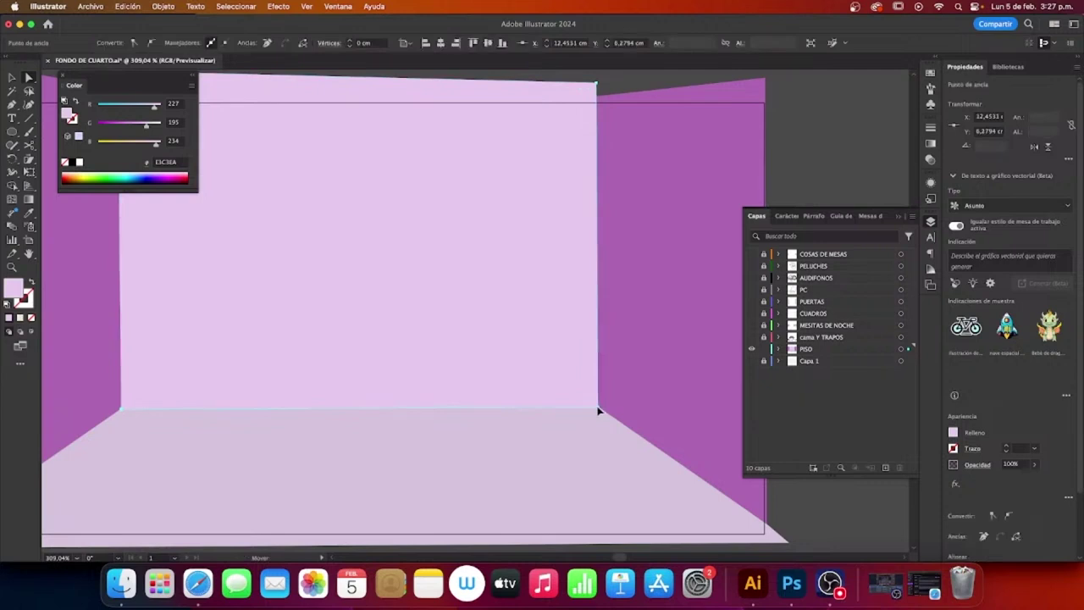
{"action": "scroll", "coordinate": [593, 432], "scroll_direction": "up", "scroll_amount": 3}
{"action": "scroll", "coordinate": [550, 432], "scroll_direction": "right", "scroll_amount": 3}
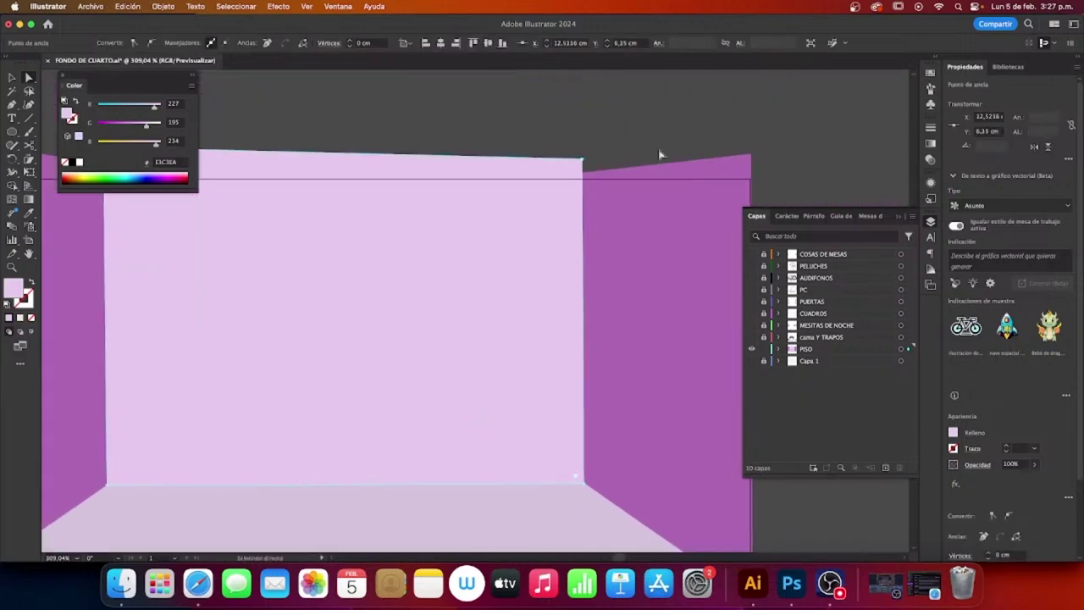
{"action": "scroll", "coordinate": [395, 264], "scroll_direction": "left", "scroll_amount": 2}
{"action": "scroll", "coordinate": [410, 285], "scroll_direction": "down", "scroll_amount": 3}
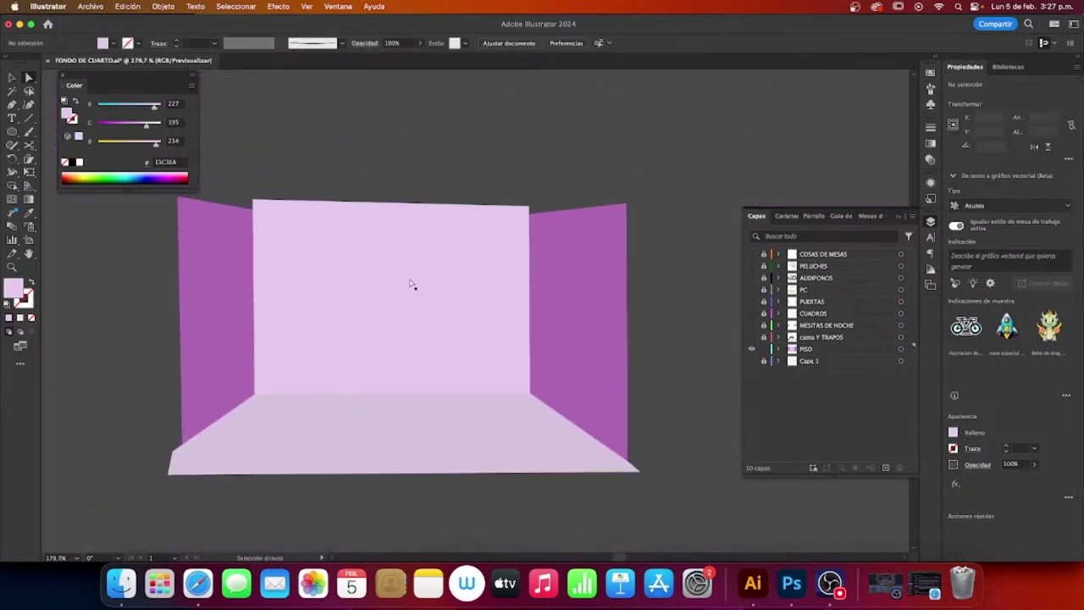
{"action": "scroll", "coordinate": [410, 284], "scroll_direction": "down", "scroll_amount": 1}
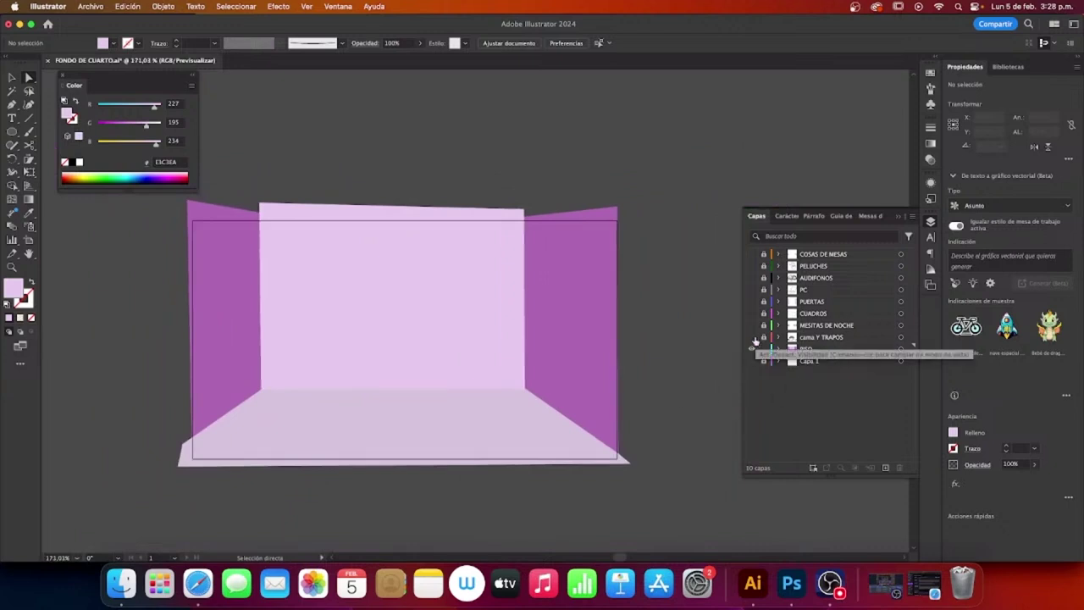
Step: Show and unlock the cama Y TRAPOS layer, undo a stray wall move, and lock PISO
{"action": "left_click", "coordinate": [752, 338]}
{"action": "left_click", "coordinate": [751, 326]}
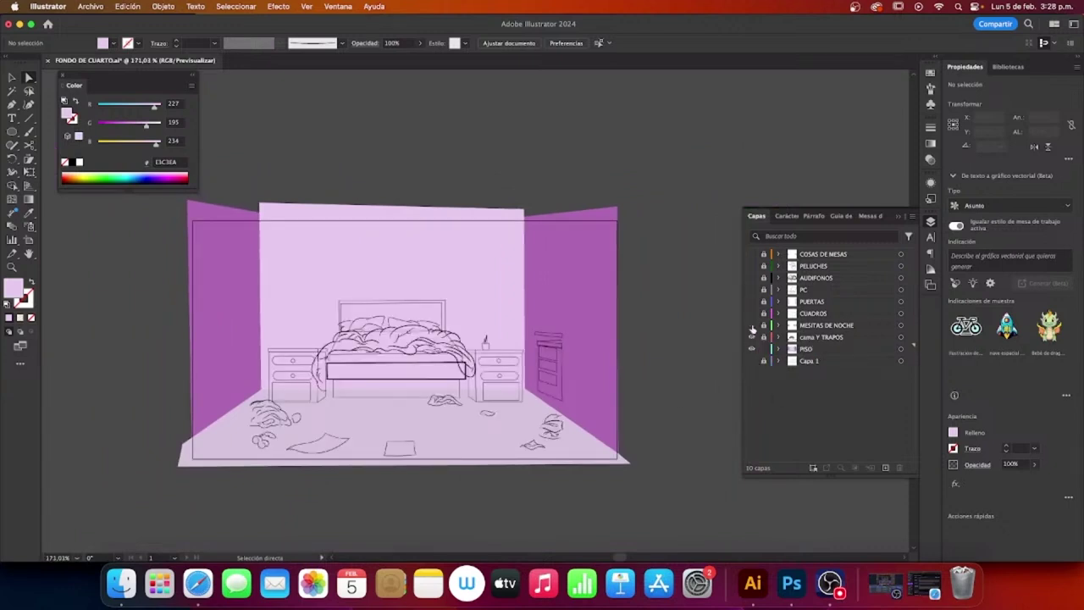
{"action": "left_click", "coordinate": [752, 325]}
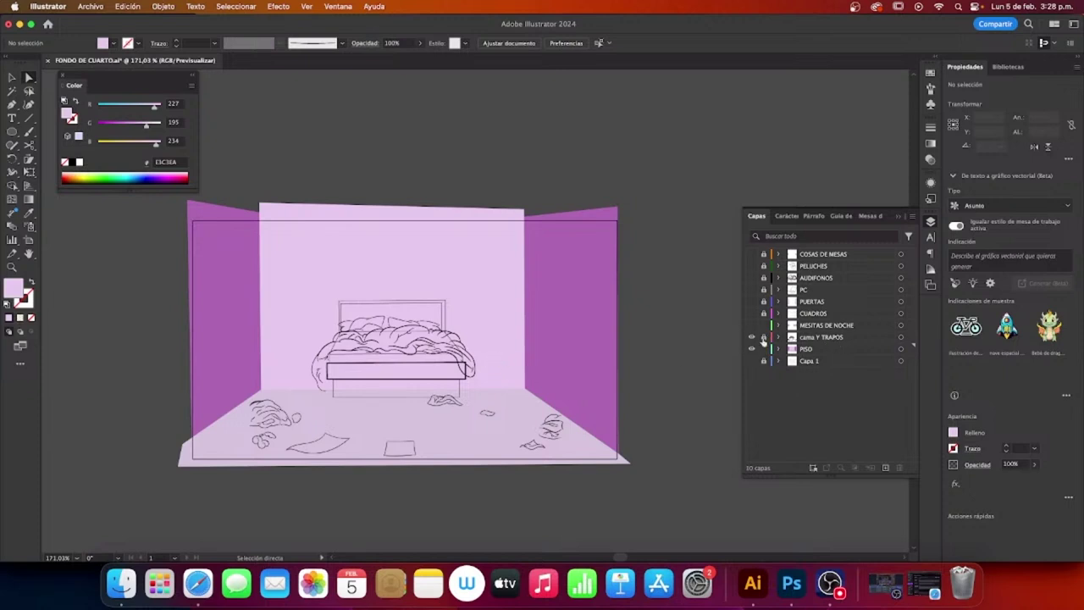
{"action": "left_click", "coordinate": [764, 338]}
{"action": "left_click_drag", "start_coordinate": [323, 299], "coordinate": [382, 349]}
{"action": "key", "text": "super+z"}
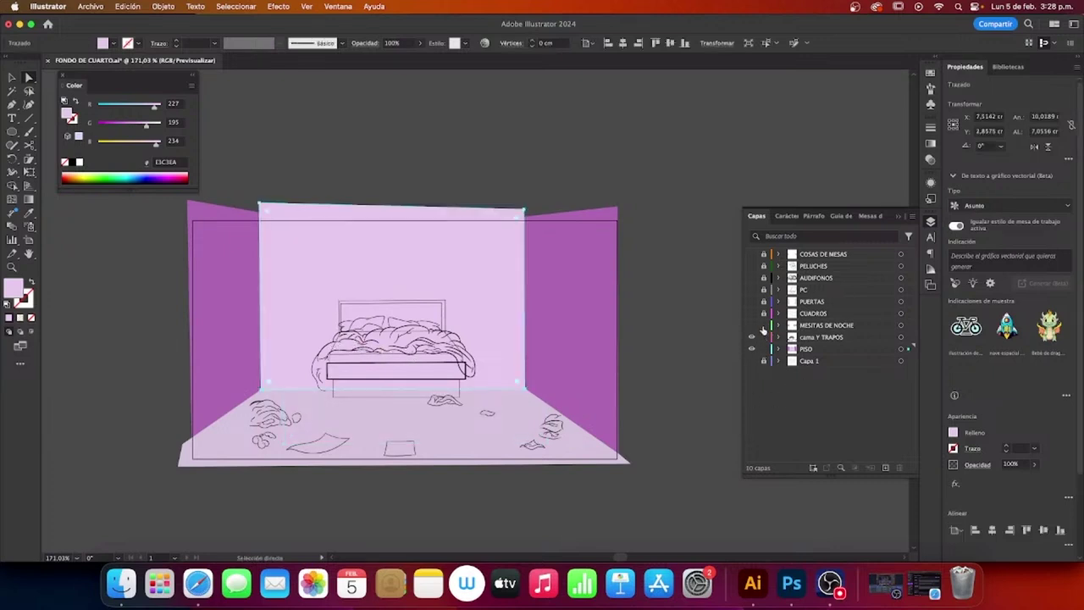
{"action": "left_click", "coordinate": [765, 349]}
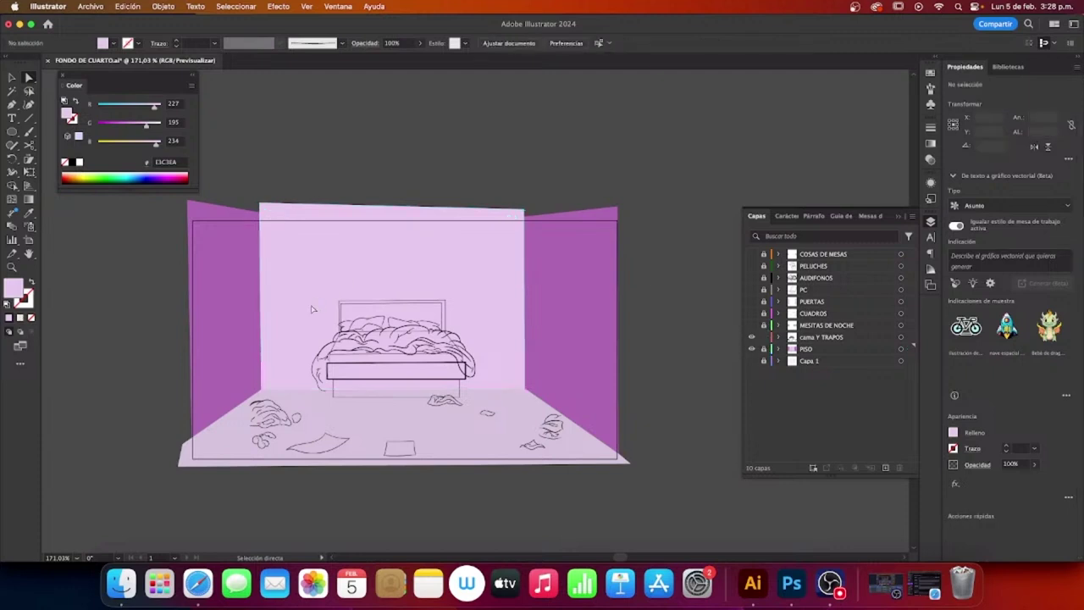
Step: Test selecting and deselecting the bed and clothes drawings with the Selection and Direct Selection tools
{"action": "left_click", "coordinate": [463, 405]}
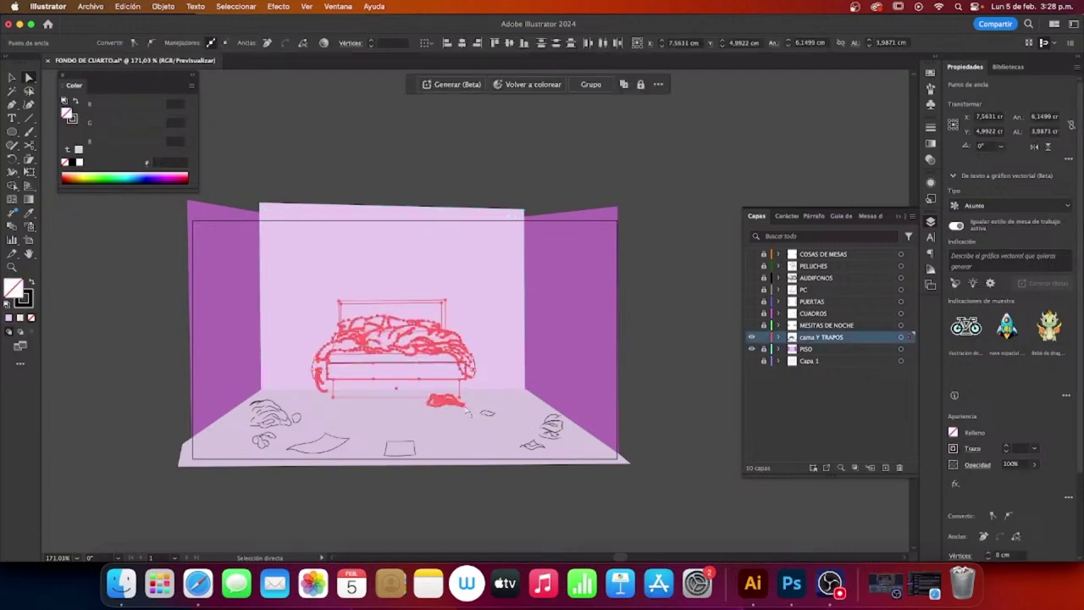
{"action": "key", "text": "v"}
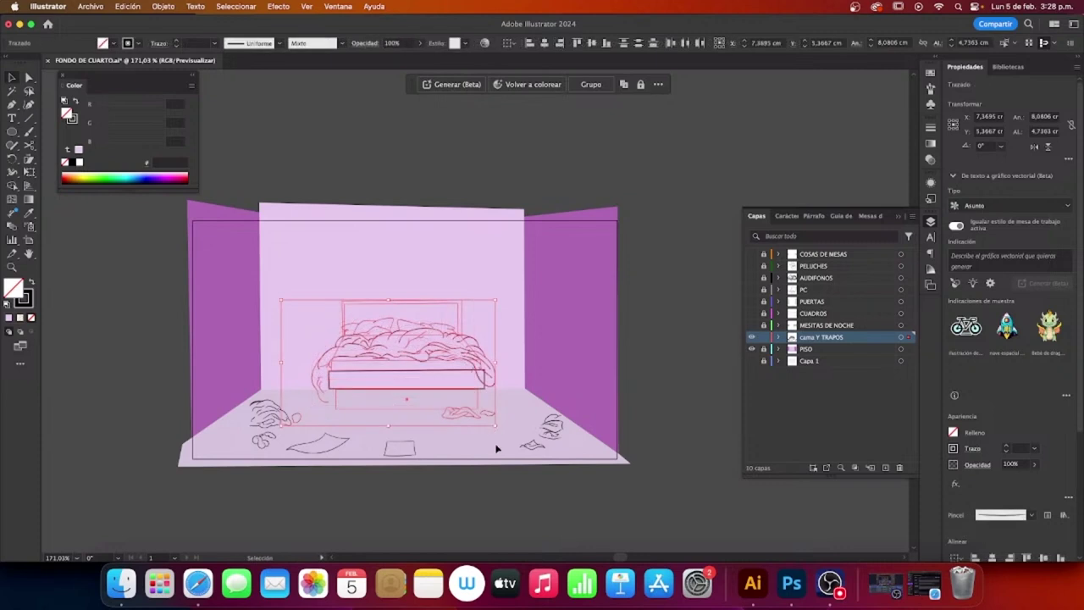
{"action": "left_click", "coordinate": [675, 278]}
{"action": "key", "text": "a"}
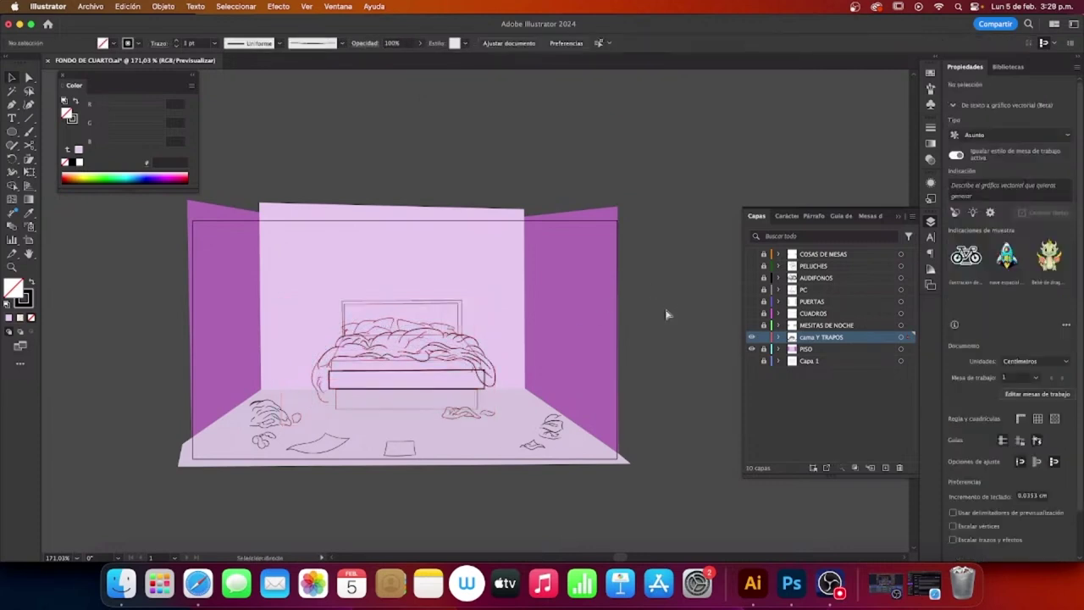
{"action": "key", "text": "super+a"}
{"action": "left_click", "coordinate": [667, 314]}
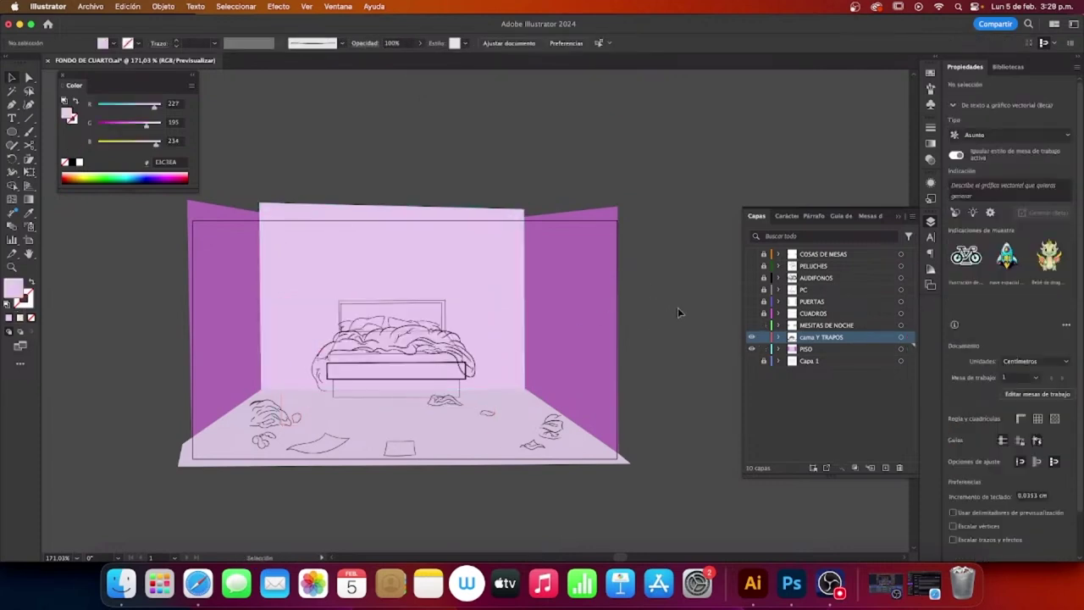
Step: Hide the bed artwork with Cmd+3, then reveal all hidden objects with Cmd+Alt+3
{"action": "key", "text": "super+a"}
{"action": "key", "text": "super+3"}
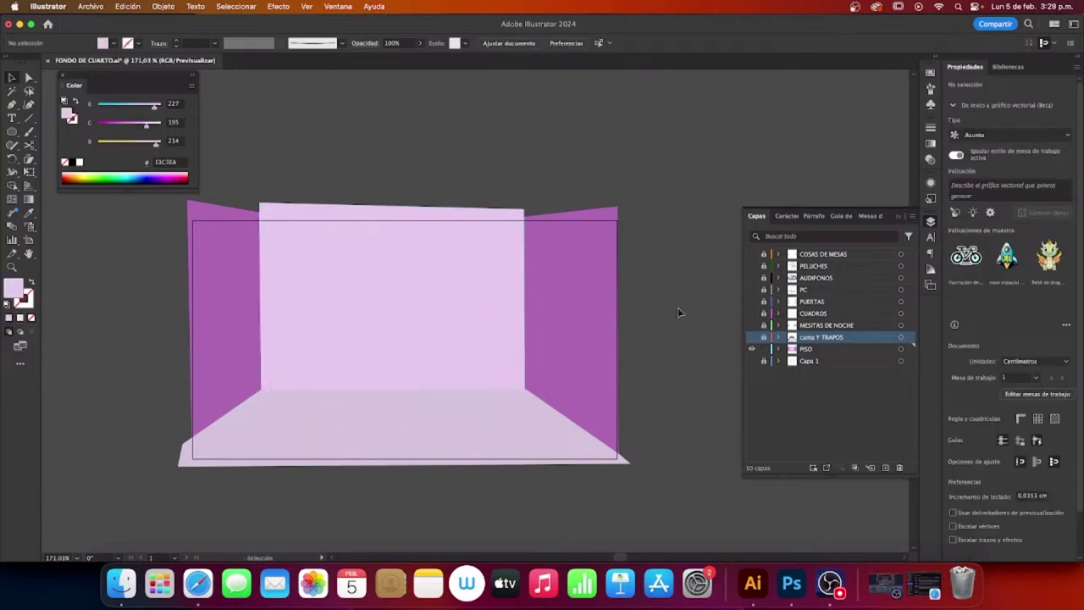
{"action": "key", "text": "super+a"}
{"action": "key", "text": "super+alt+3"}
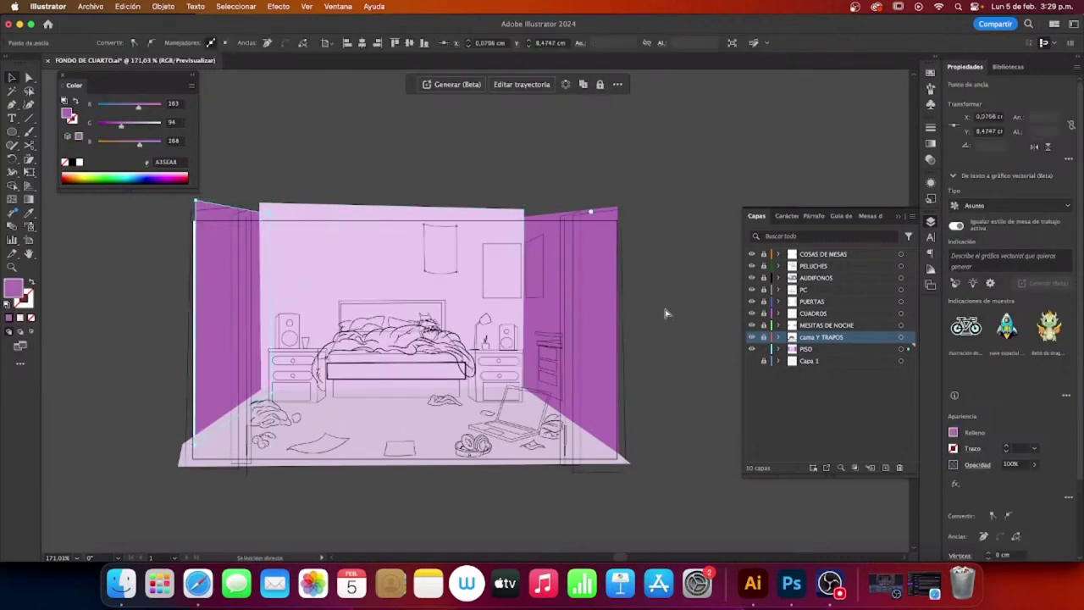
Step: Undo and redo the wall moves from the Edición menu to restore the left wall
{"action": "key", "text": "v"}
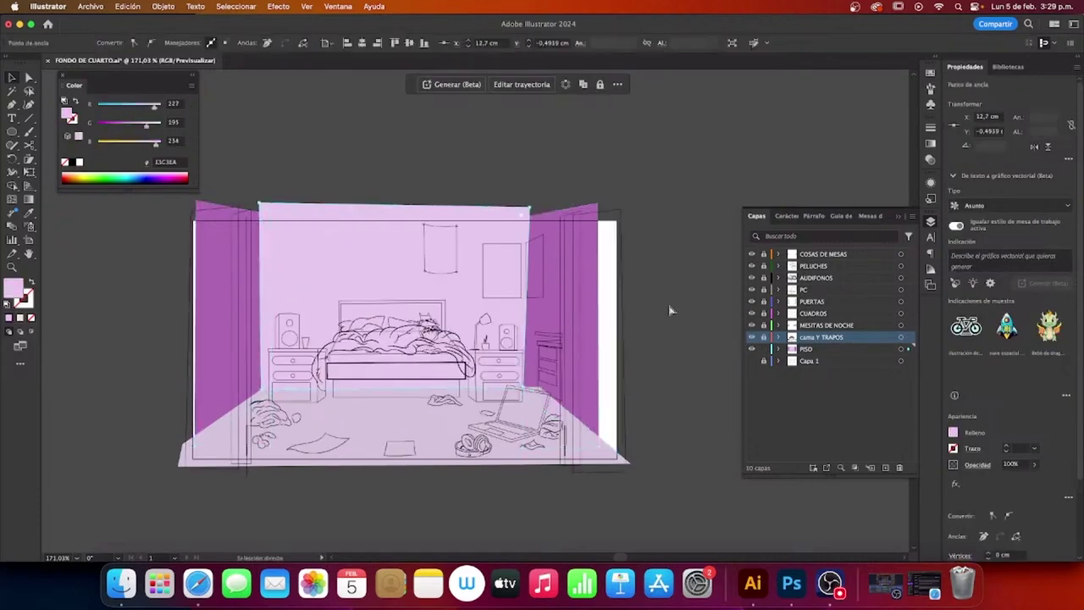
{"action": "left_click", "coordinate": [127, 6]}
{"action": "left_click", "coordinate": [142, 23]}
{"action": "left_click", "coordinate": [128, 7]}
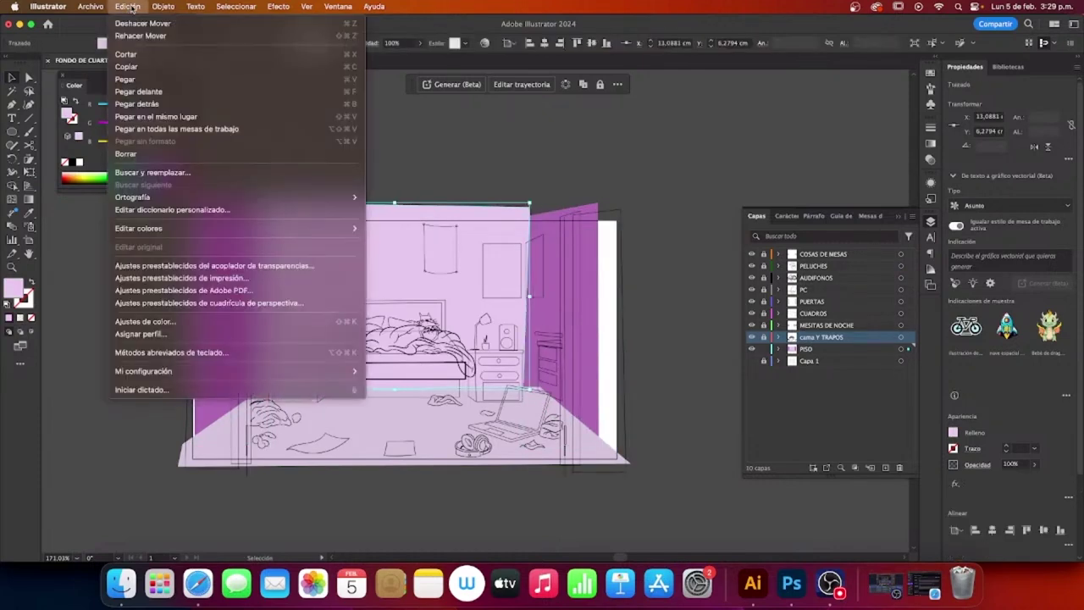
{"action": "left_click", "coordinate": [139, 35]}
{"action": "left_click", "coordinate": [128, 7]}
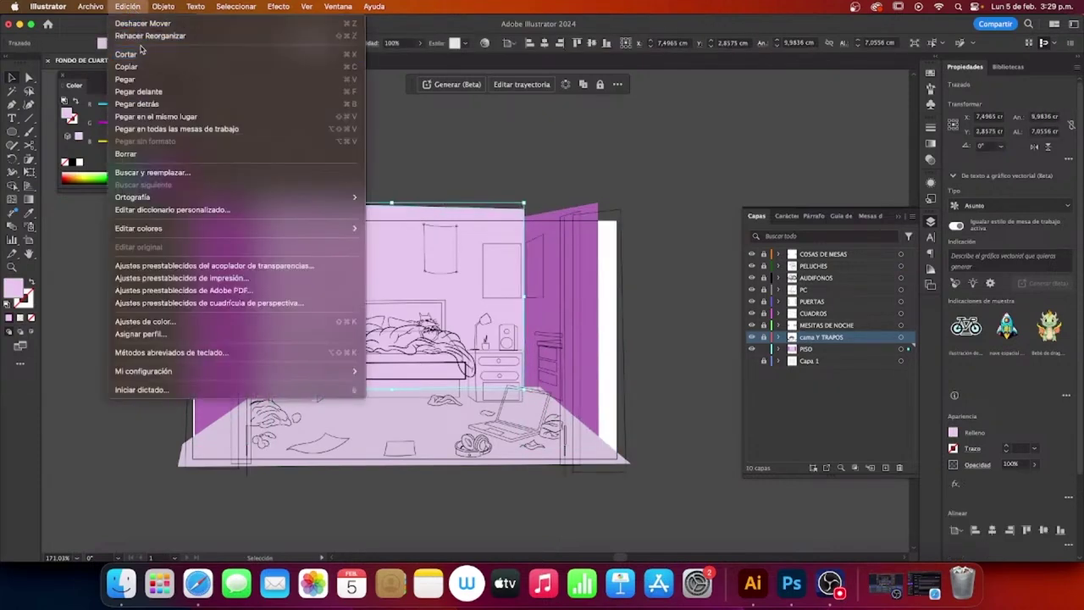
{"action": "left_click", "coordinate": [141, 35]}
{"action": "left_click", "coordinate": [127, 6]}
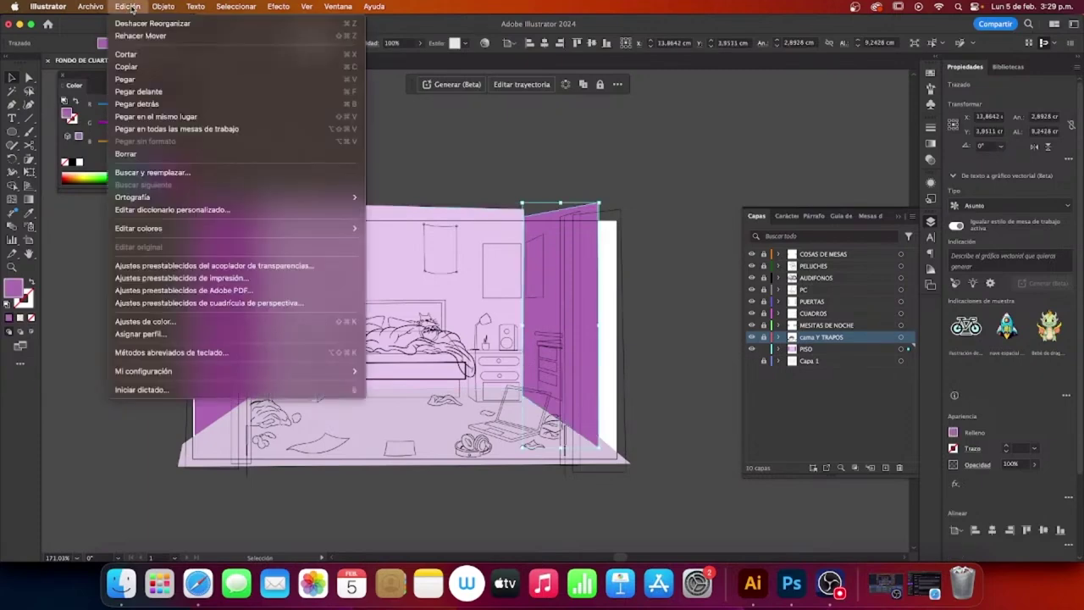
{"action": "left_click", "coordinate": [141, 36]}
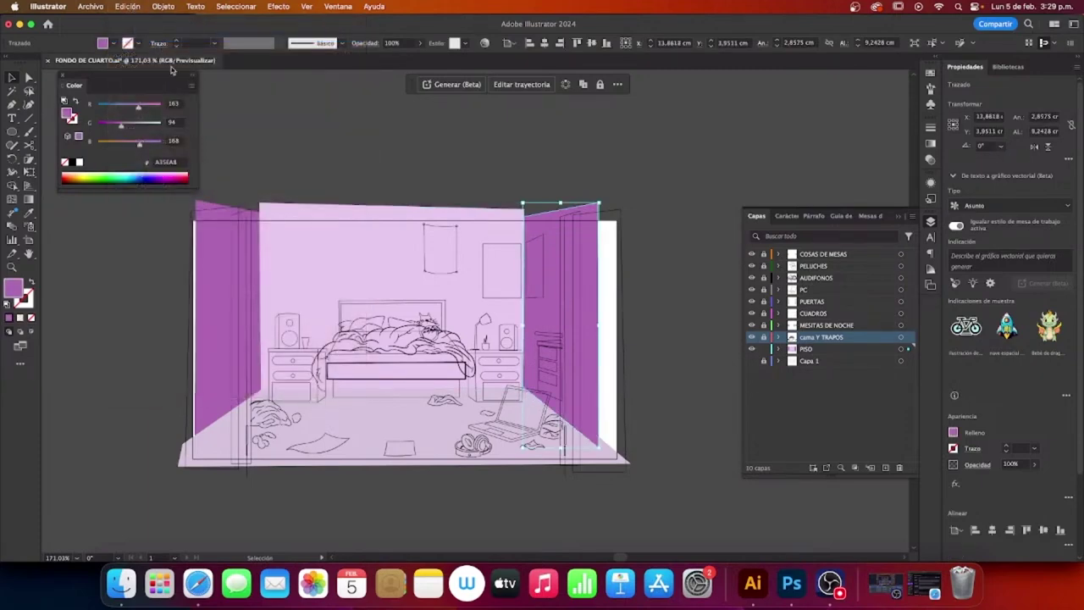
{"action": "left_click", "coordinate": [127, 7]}
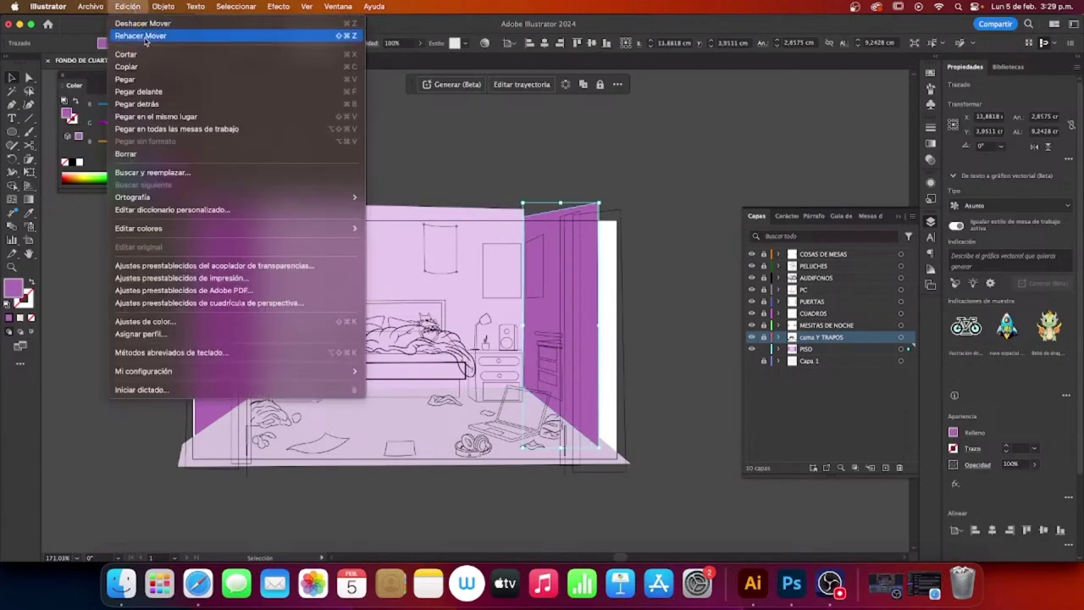
{"action": "left_click", "coordinate": [145, 36]}
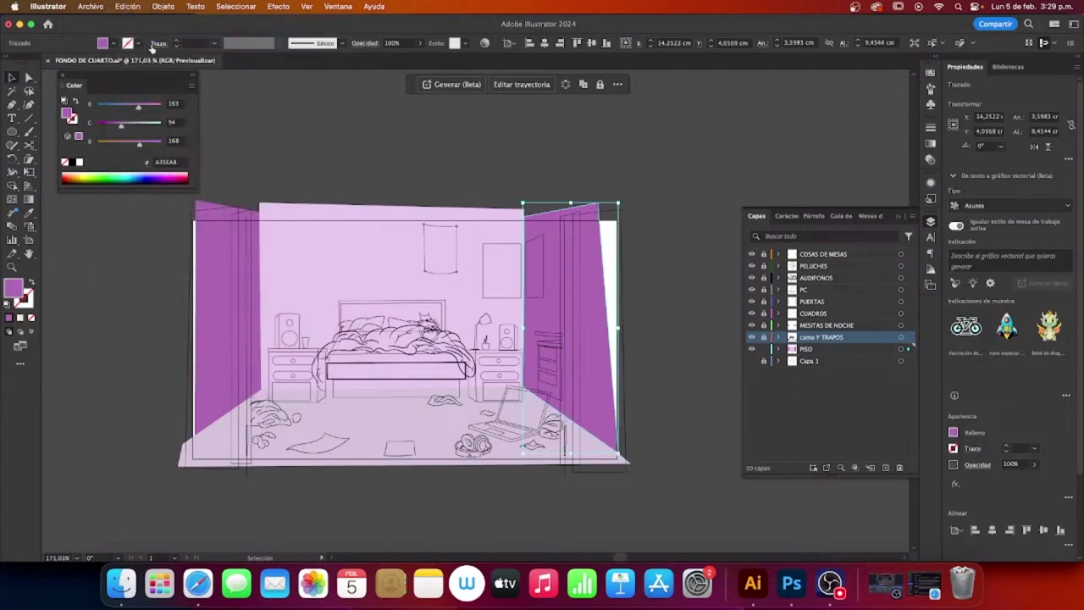
{"action": "left_click", "coordinate": [135, 8]}
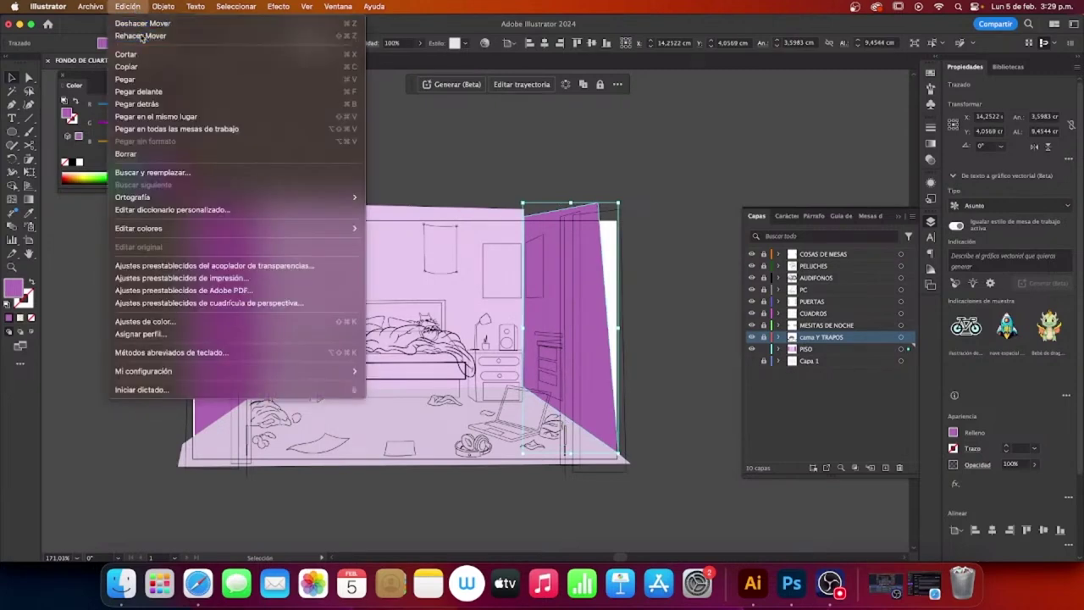
{"action": "left_click", "coordinate": [141, 36]}
Step: Hide all line-art layers in the Layers eye column and deselect the walls
{"action": "left_click", "coordinate": [688, 171]}
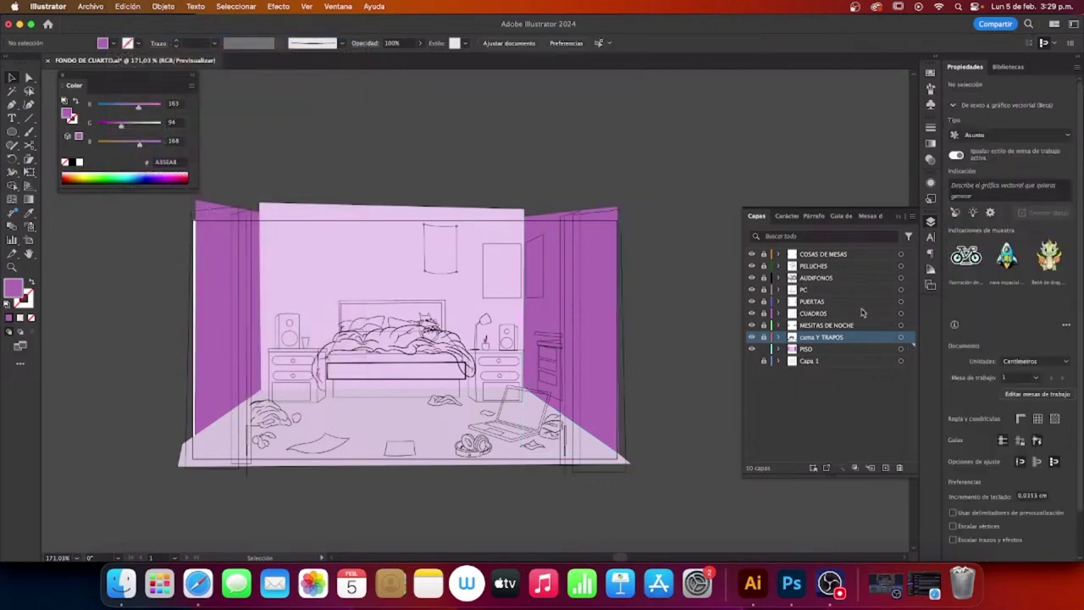
{"action": "left_click_drag", "start_coordinate": [750, 289], "coordinate": [751, 254]}
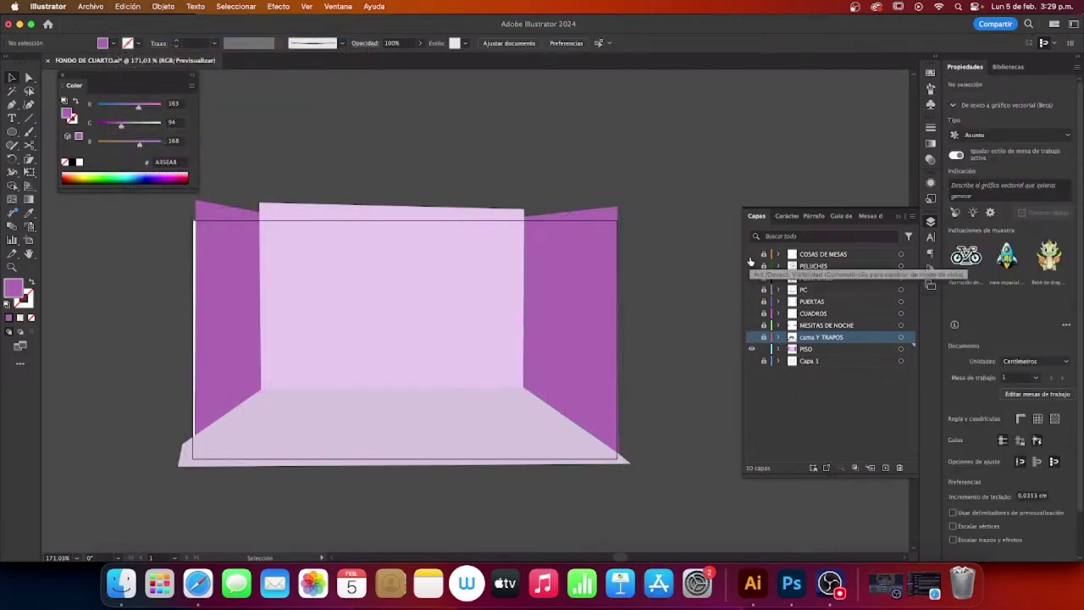
{"action": "left_click", "coordinate": [225, 280]}
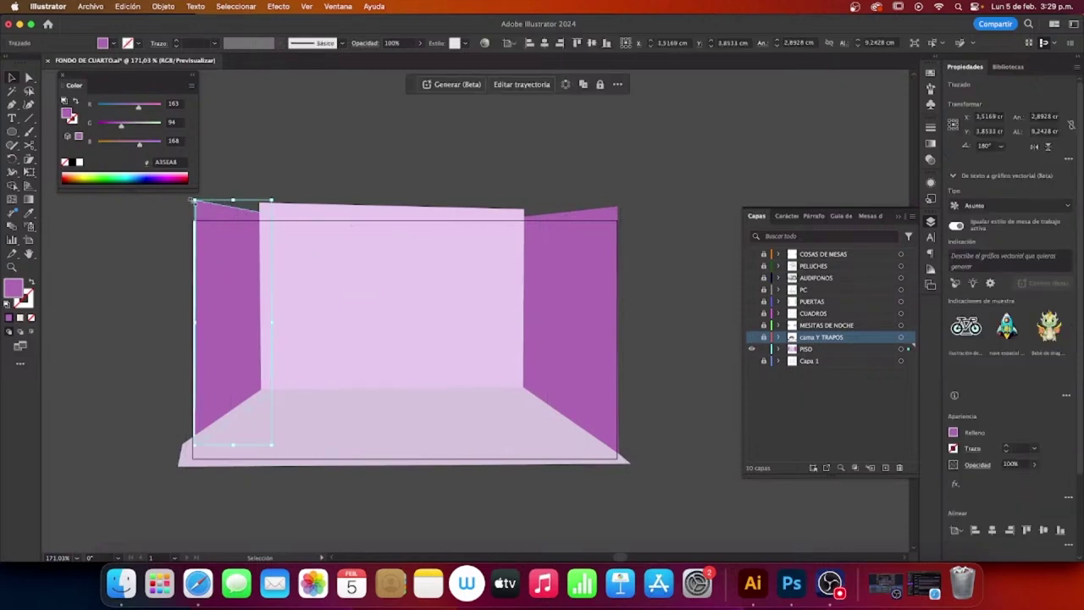
{"action": "left_click", "coordinate": [196, 201]}
Step: Remove the fills from the left purple wall and the pink back wall
{"action": "scroll", "coordinate": [596, 305], "scroll_direction": "down", "scroll_amount": 2}
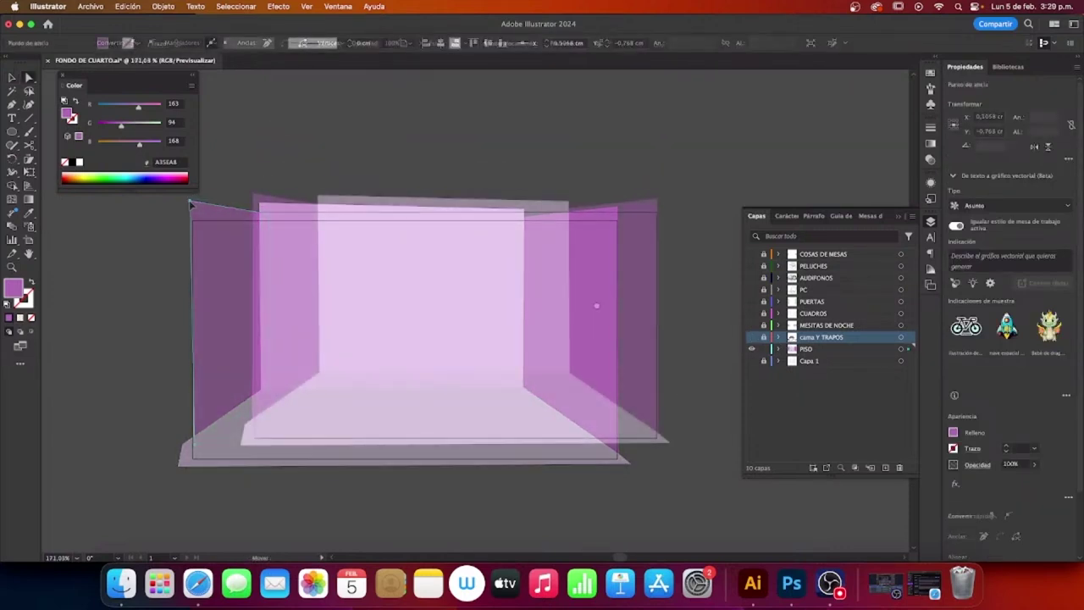
{"action": "left_click", "coordinate": [526, 360]}
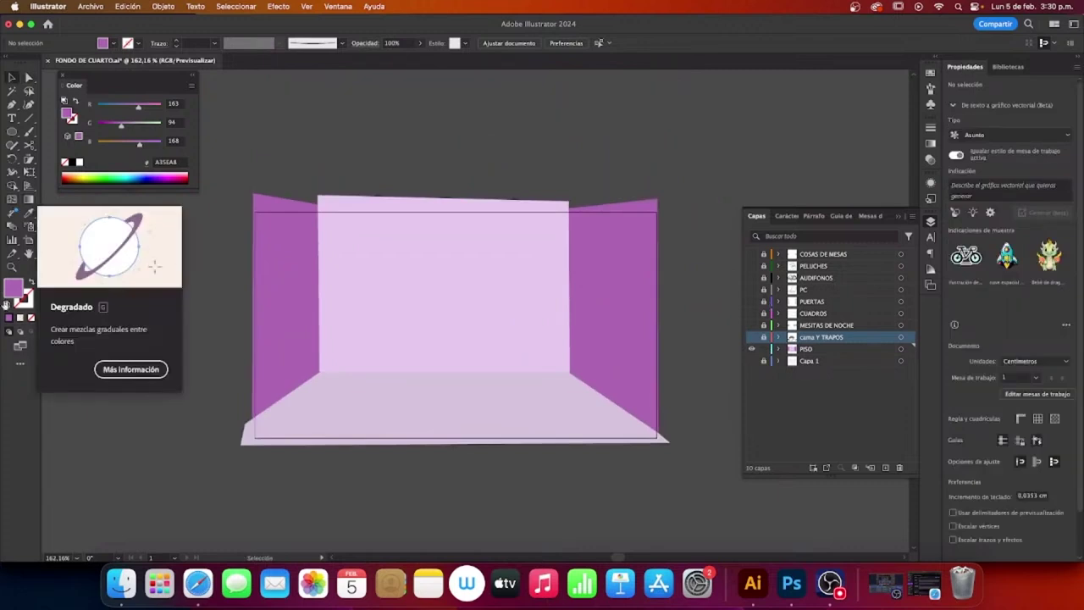
{"action": "left_click", "coordinate": [276, 287]}
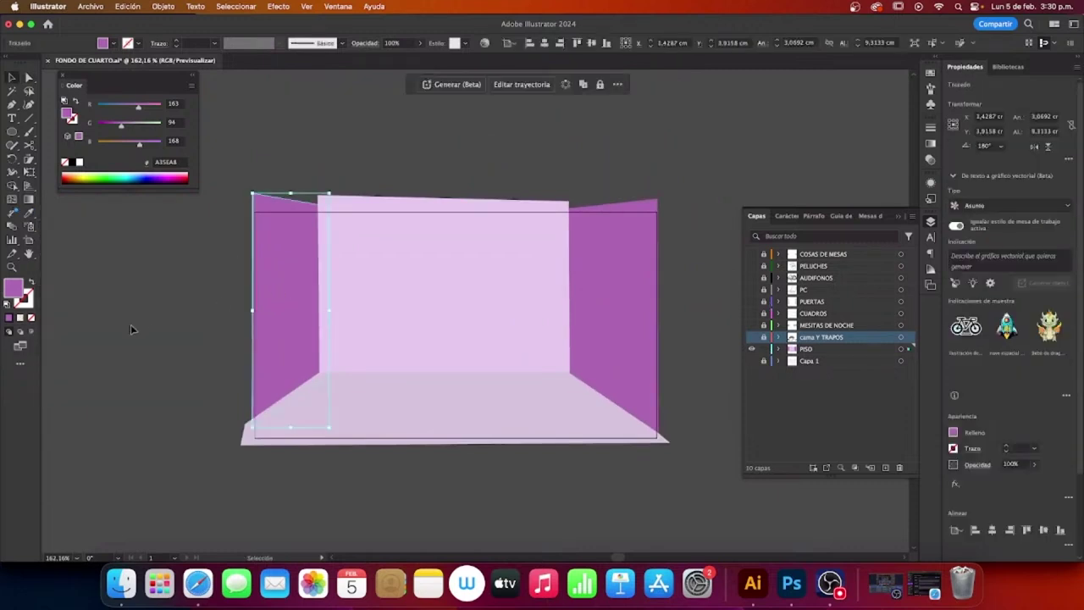
{"action": "left_click", "coordinate": [31, 283]}
{"action": "left_click", "coordinate": [138, 277]}
{"action": "left_click", "coordinate": [371, 254]}
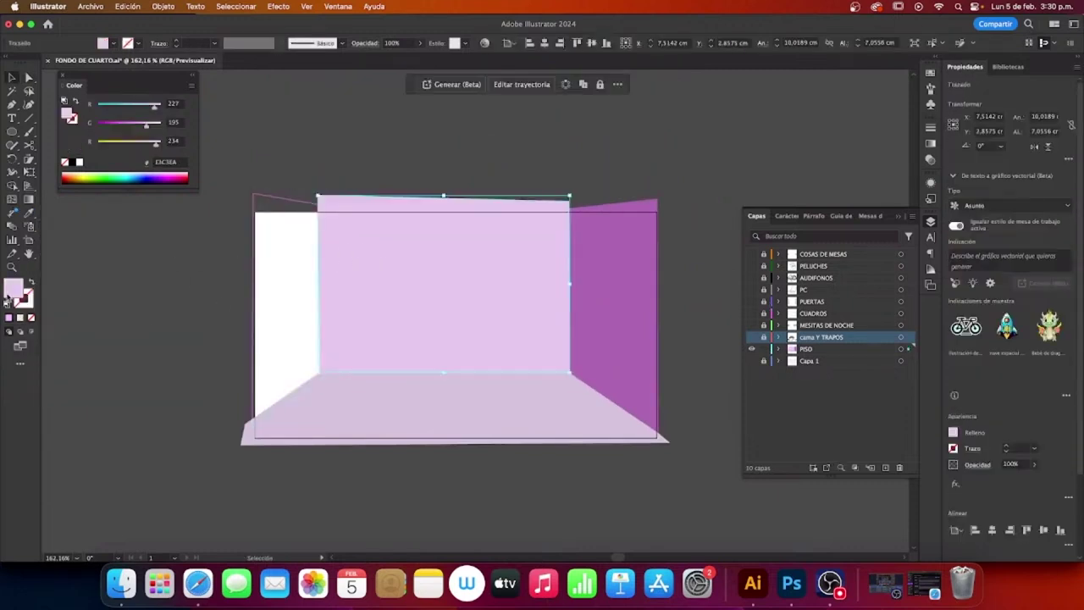
{"action": "left_click", "coordinate": [32, 283]}
{"action": "left_click", "coordinate": [117, 291]}
Step: Remove the right wall's and floor's fills, then make the PISO layer visible
{"action": "left_click", "coordinate": [648, 325]}
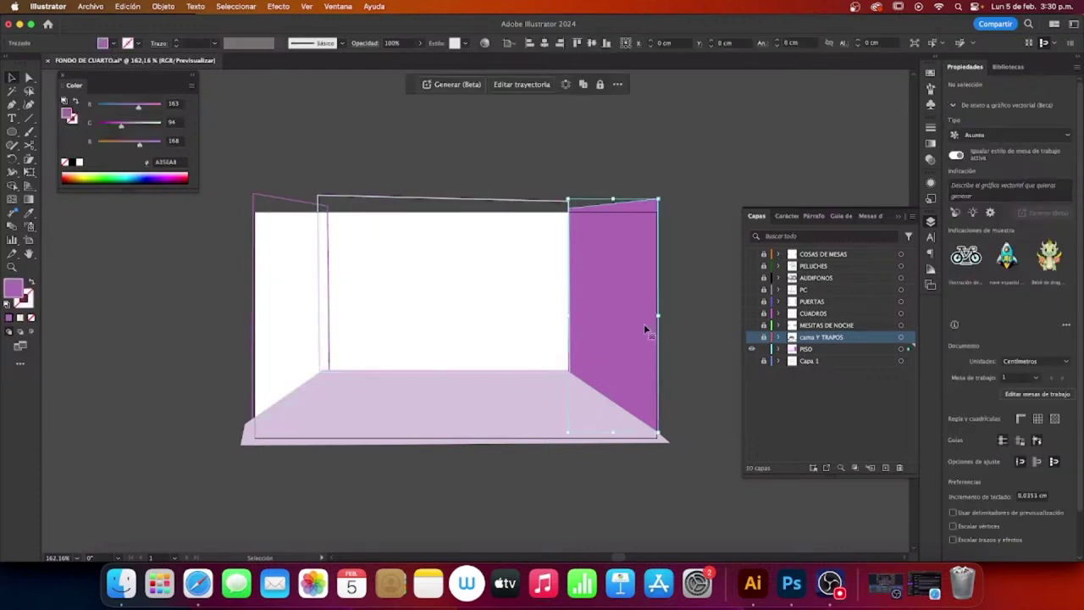
{"action": "left_click", "coordinate": [31, 283]}
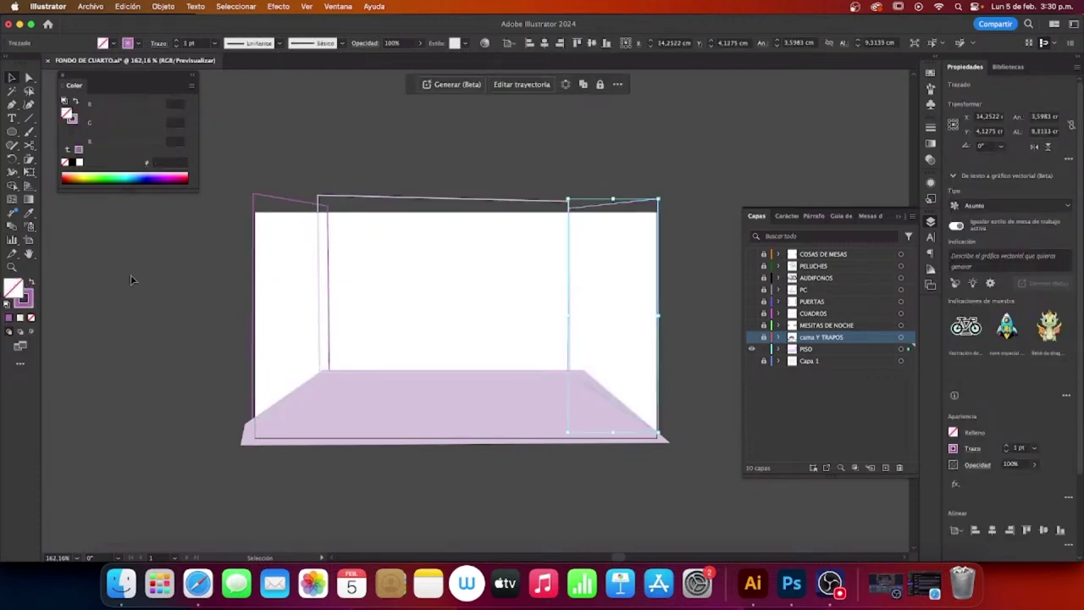
{"action": "left_click", "coordinate": [130, 275]}
{"action": "left_click", "coordinate": [486, 389]}
{"action": "left_click", "coordinate": [32, 283]}
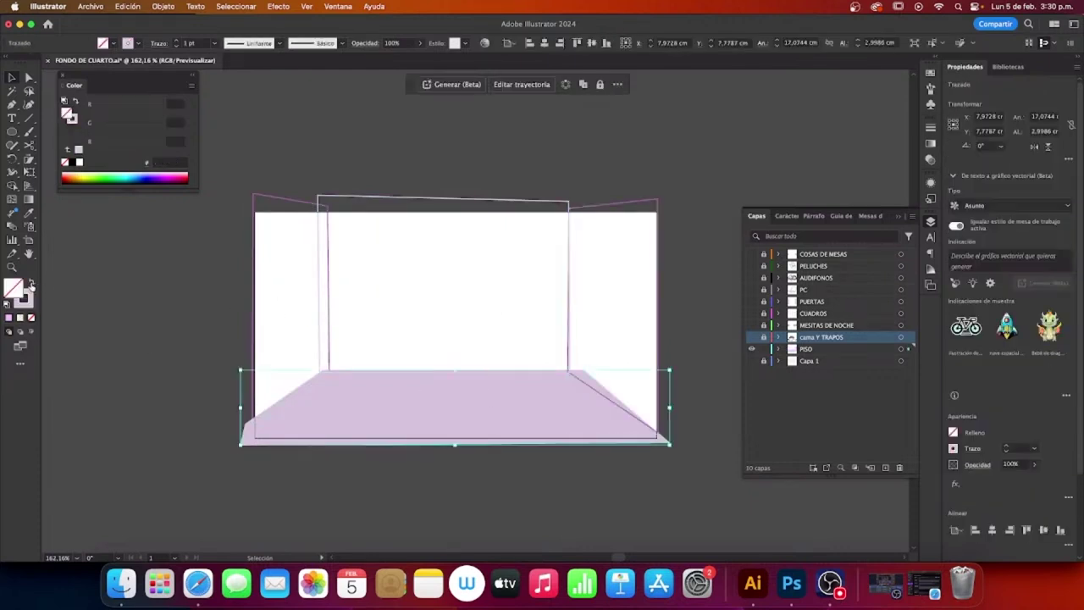
{"action": "left_click", "coordinate": [704, 356]}
{"action": "left_click", "coordinate": [753, 349]}
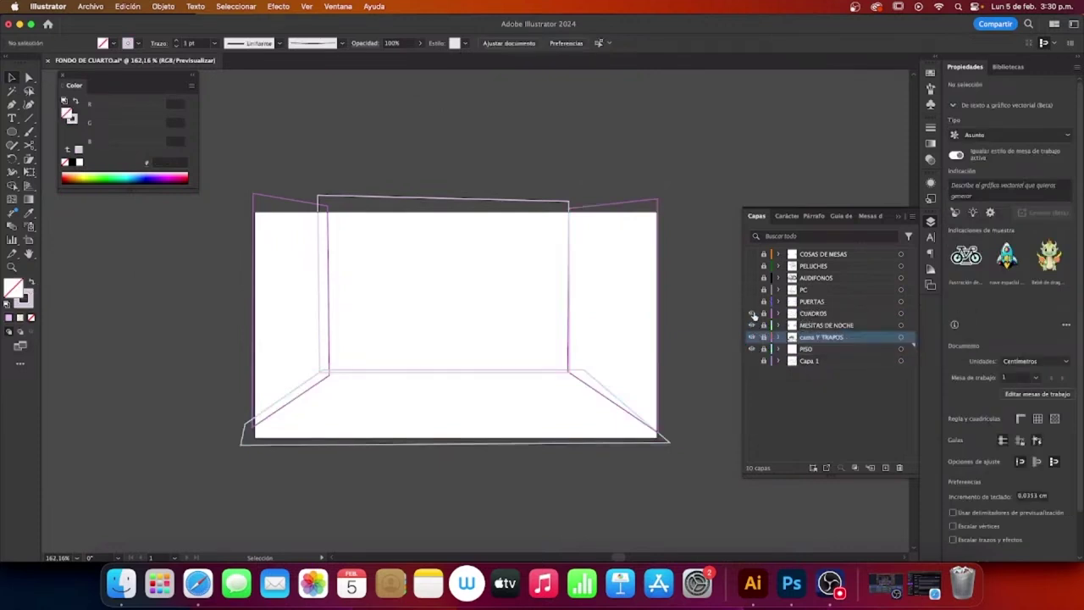
Step: Show all layers, then hide every layer including PISO and switch to Outline view with Cmd+Y
{"action": "left_click_drag", "start_coordinate": [753, 338], "coordinate": [752, 254]}
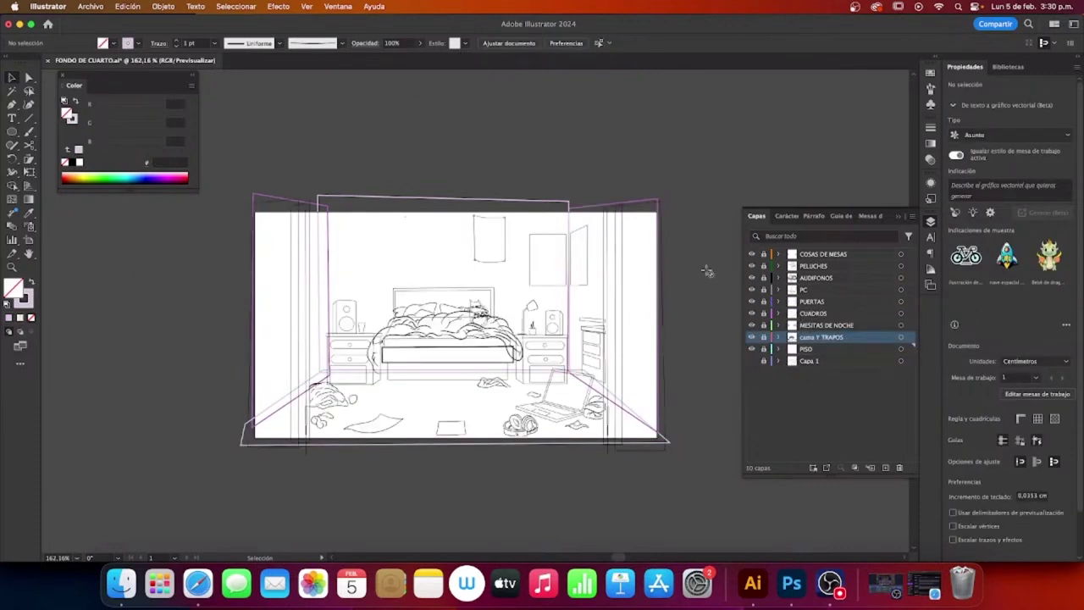
{"action": "scroll", "coordinate": [557, 357], "scroll_direction": "up", "scroll_amount": 2}
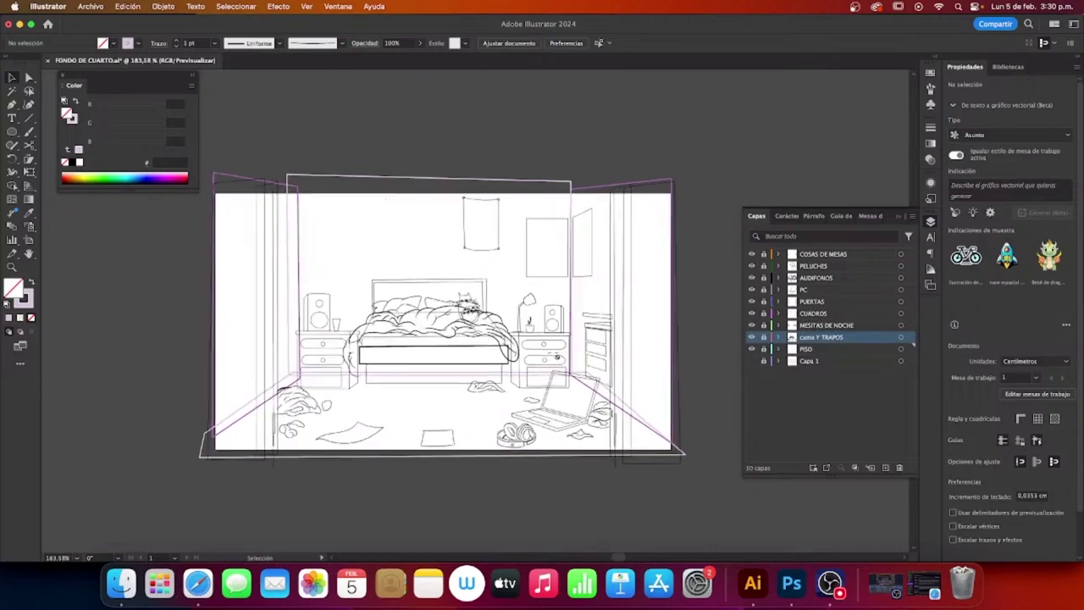
{"action": "scroll", "coordinate": [559, 358], "scroll_direction": "down", "scroll_amount": 3}
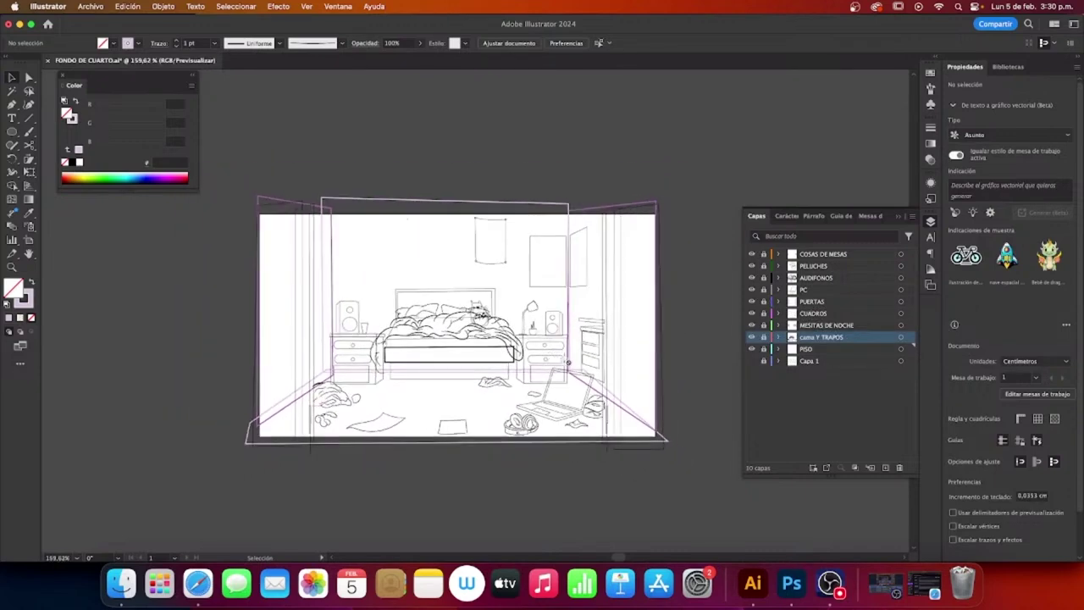
{"action": "mouse_move", "coordinate": [752, 337]}
{"action": "left_mouse_down"}
{"action": "mouse_move", "coordinate": [765, 279]}
{"action": "mouse_move", "coordinate": [753, 254]}
{"action": "left_mouse_up"}
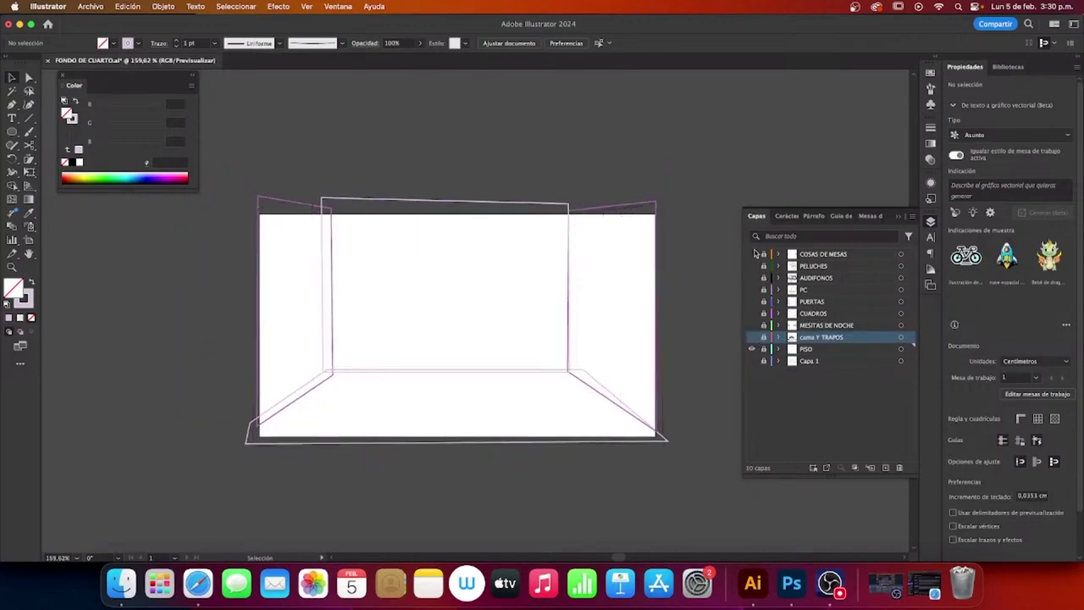
{"action": "left_click", "coordinate": [752, 349]}
{"action": "key", "text": "super+y"}
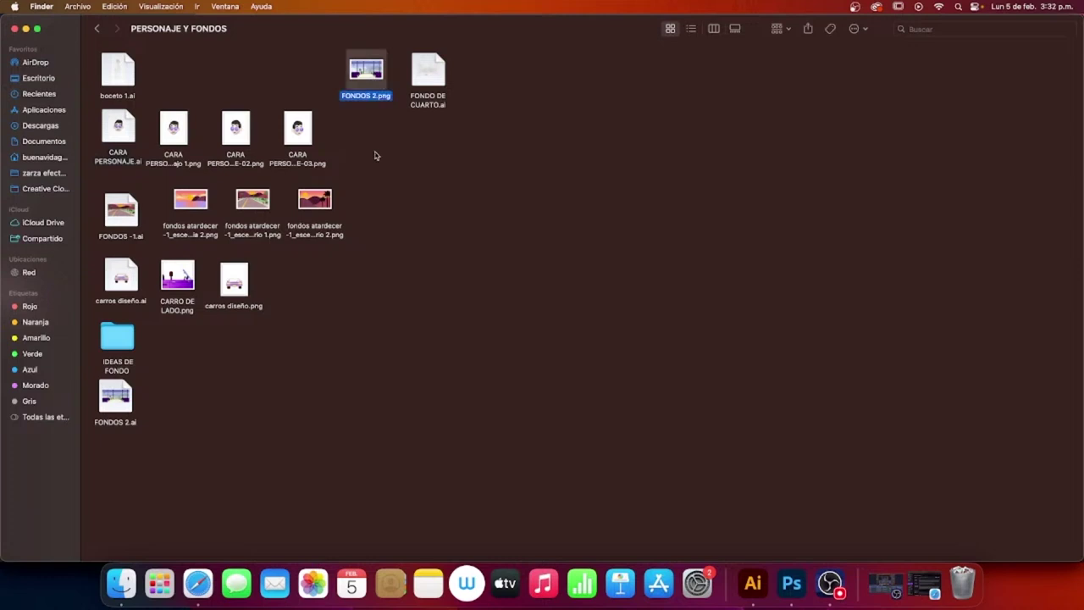
{"action": "left_click", "coordinate": [376, 155]}
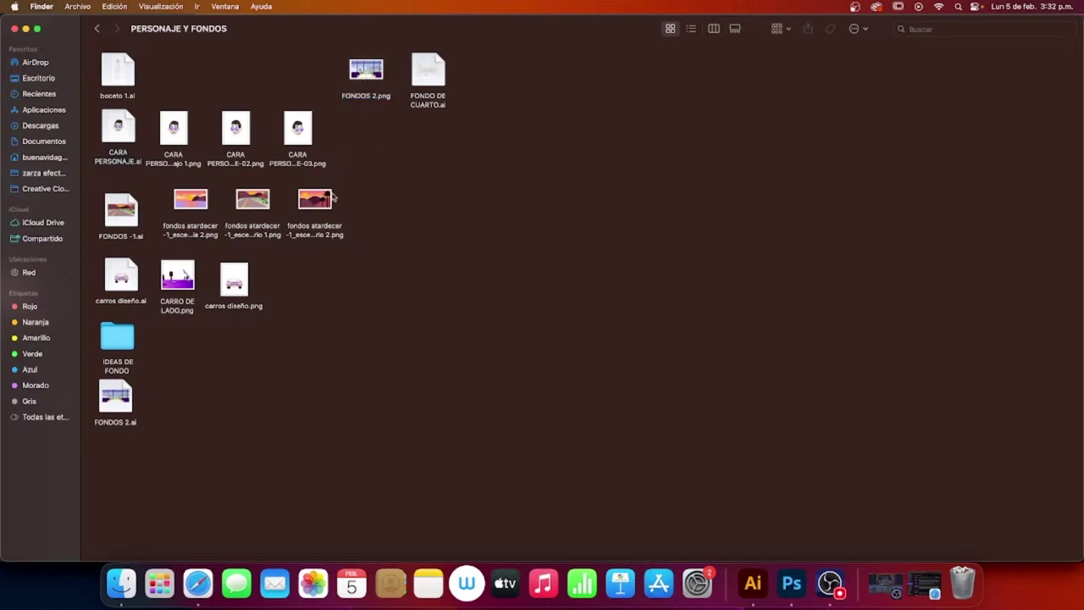
{"action": "left_click", "coordinate": [124, 398]}
{"action": "key", "text": "space"}
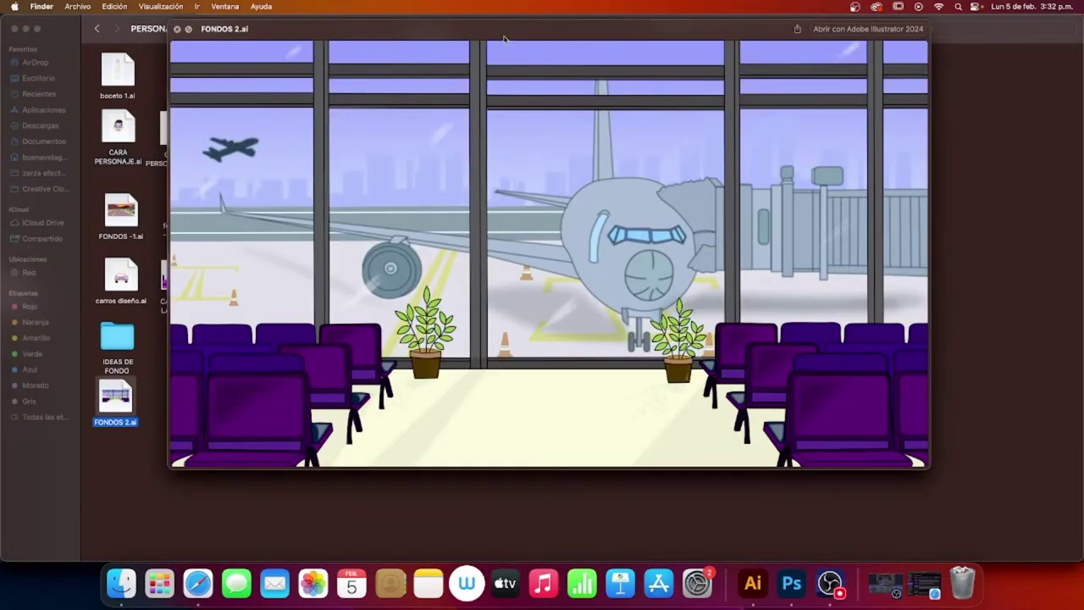
{"action": "left_click_drag", "start_coordinate": [503, 39], "coordinate": [477, 55]}
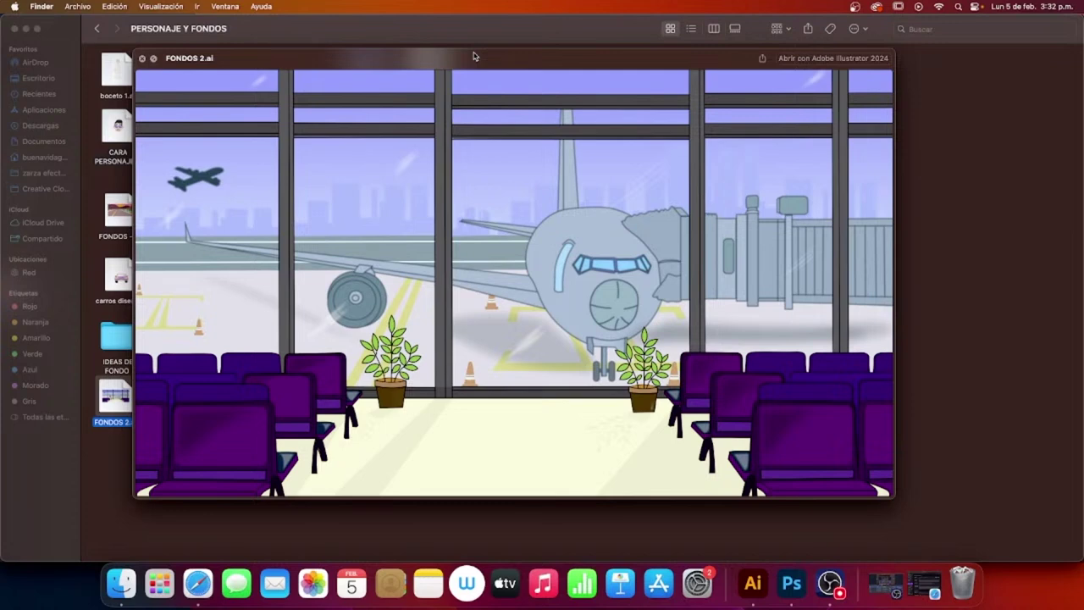
{"action": "key", "text": "space"}
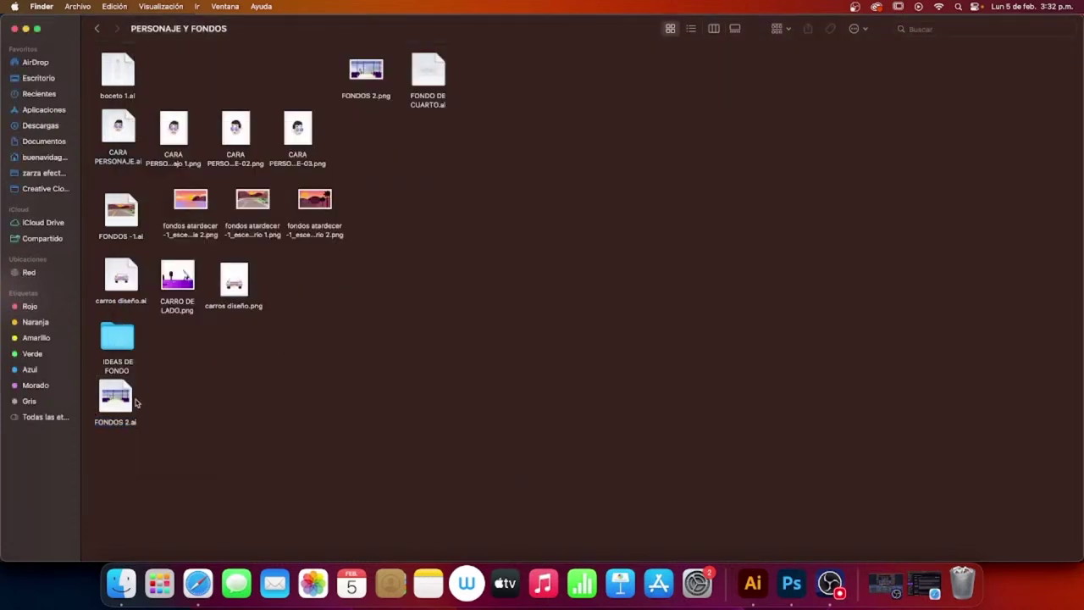
Step: Reopen the Quick Look preview of FONDOS 2.ai
{"action": "key", "text": "space"}
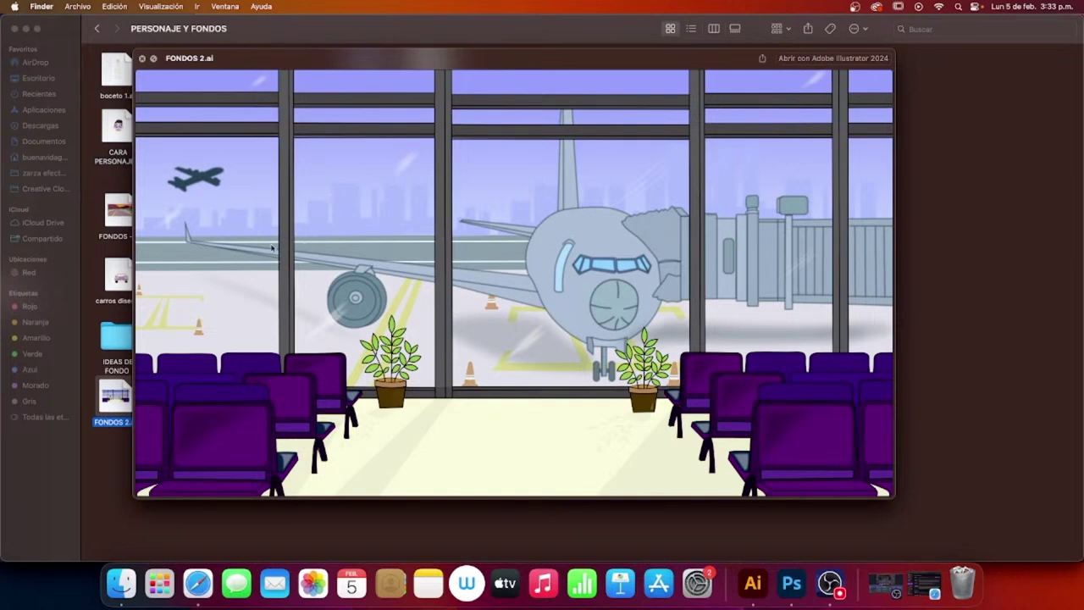
Step: Move the FONDOS 2.ai preview window, close it, and deselect the file
{"action": "left_click_drag", "start_coordinate": [336, 61], "coordinate": [352, 58]}
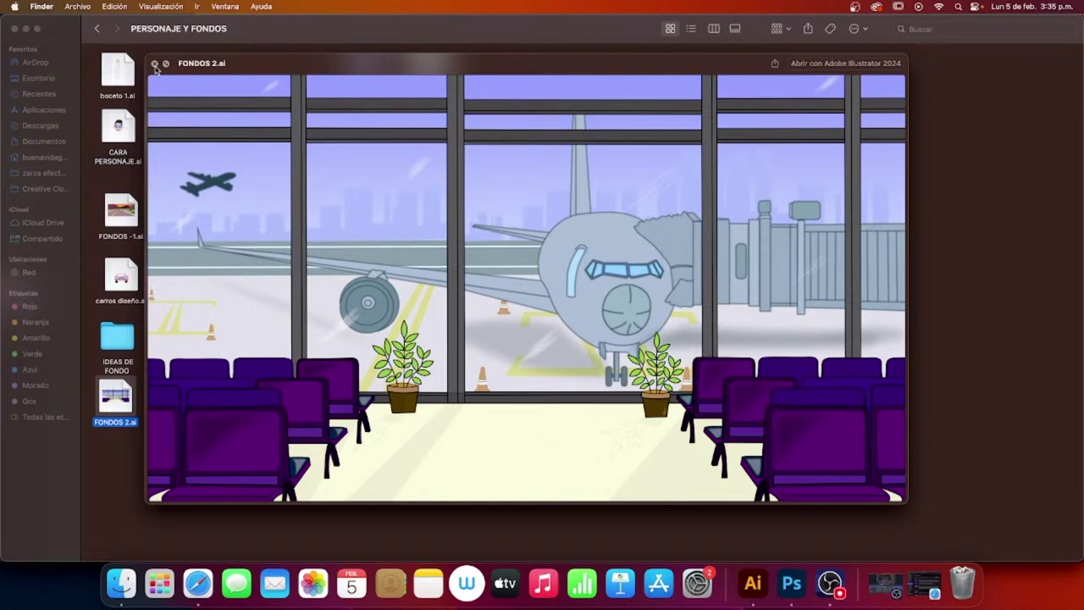
{"action": "left_click", "coordinate": [155, 64]}
{"action": "left_click", "coordinate": [450, 383]}
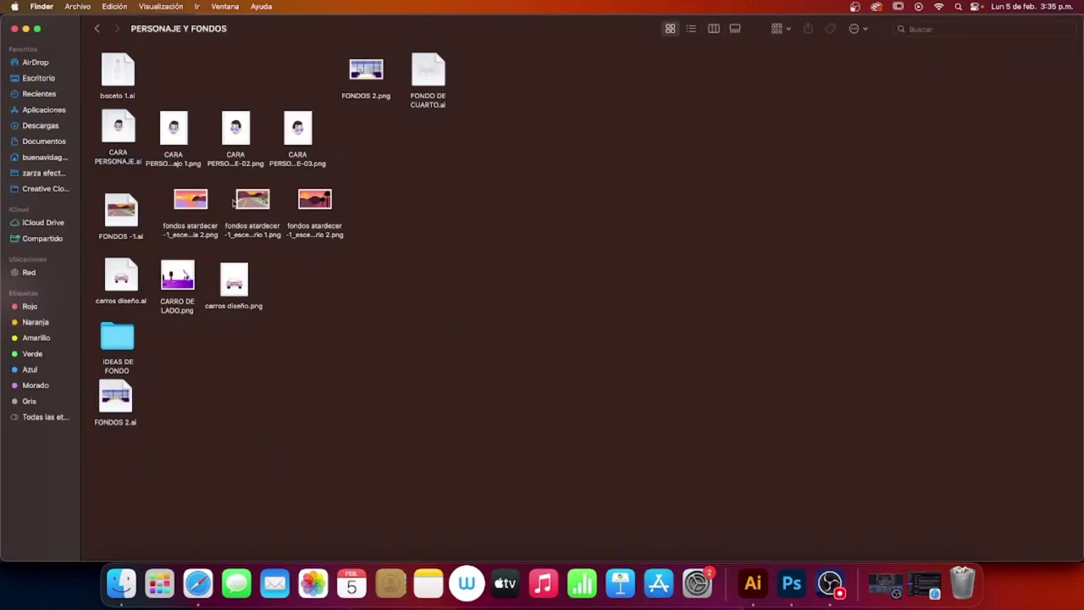
Step: Quick Look the sunset road scene image, then preview the carros diseño.ai car design
{"action": "left_click", "coordinate": [174, 199]}
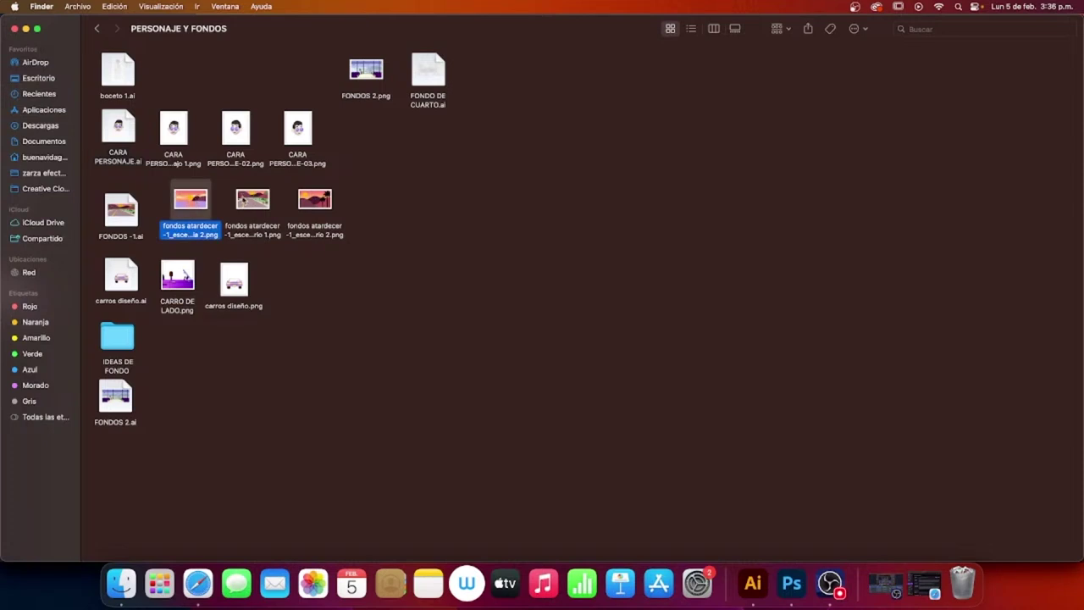
{"action": "left_click", "coordinate": [245, 201]}
{"action": "key", "text": "space"}
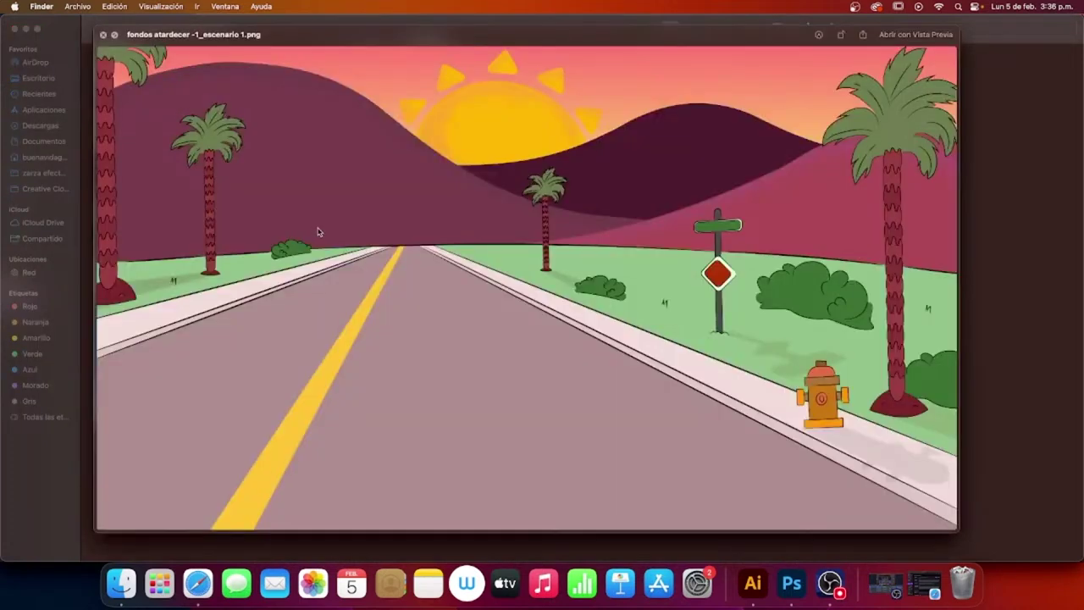
{"action": "left_click_drag", "start_coordinate": [464, 37], "coordinate": [446, 44]}
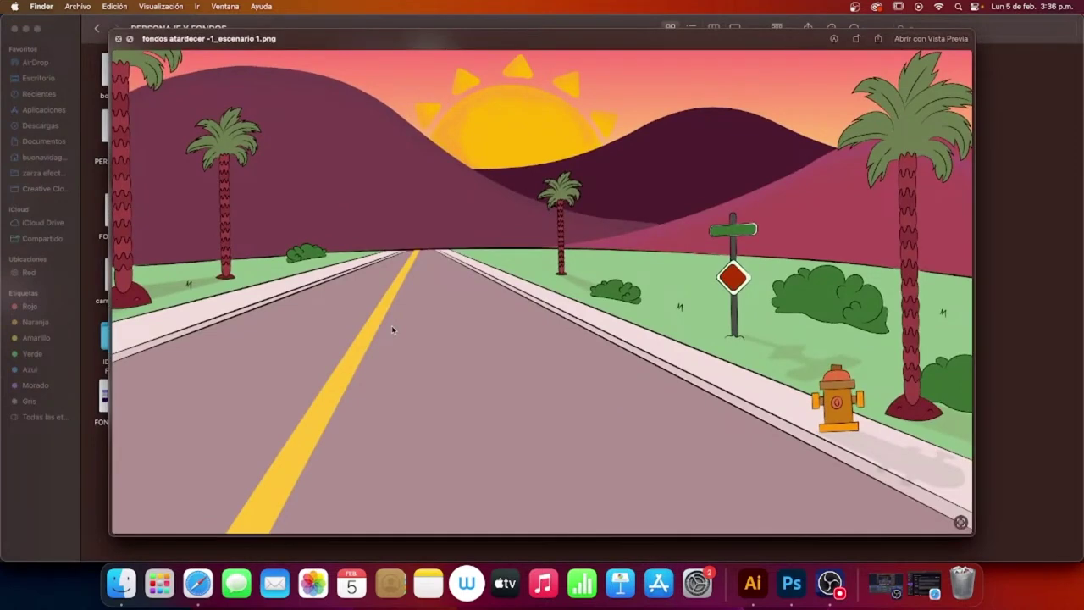
{"action": "left_click_drag", "start_coordinate": [310, 37], "coordinate": [404, 35]}
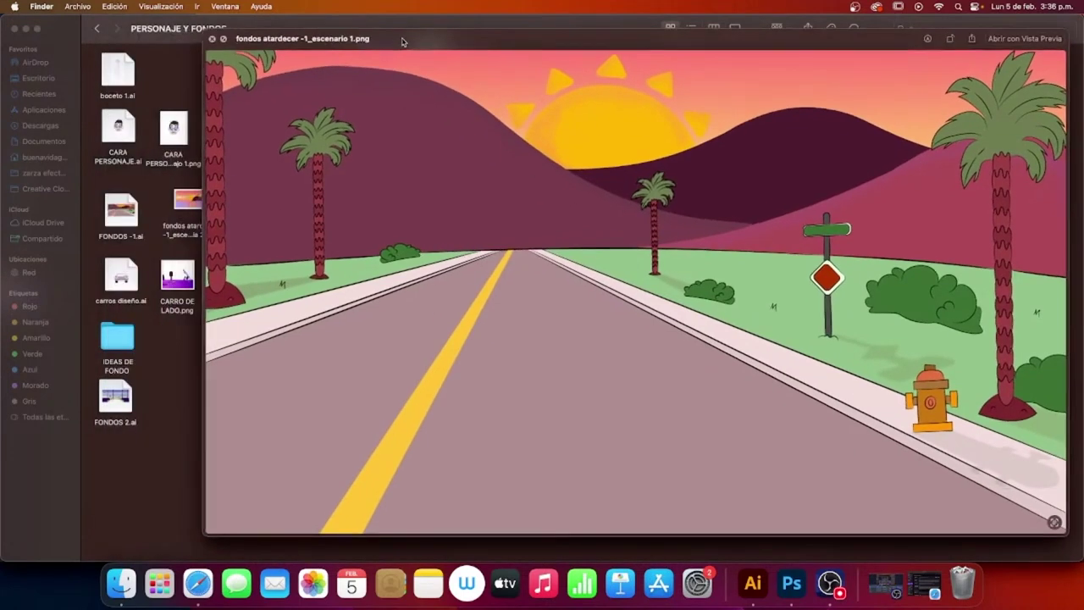
{"action": "left_click", "coordinate": [121, 276]}
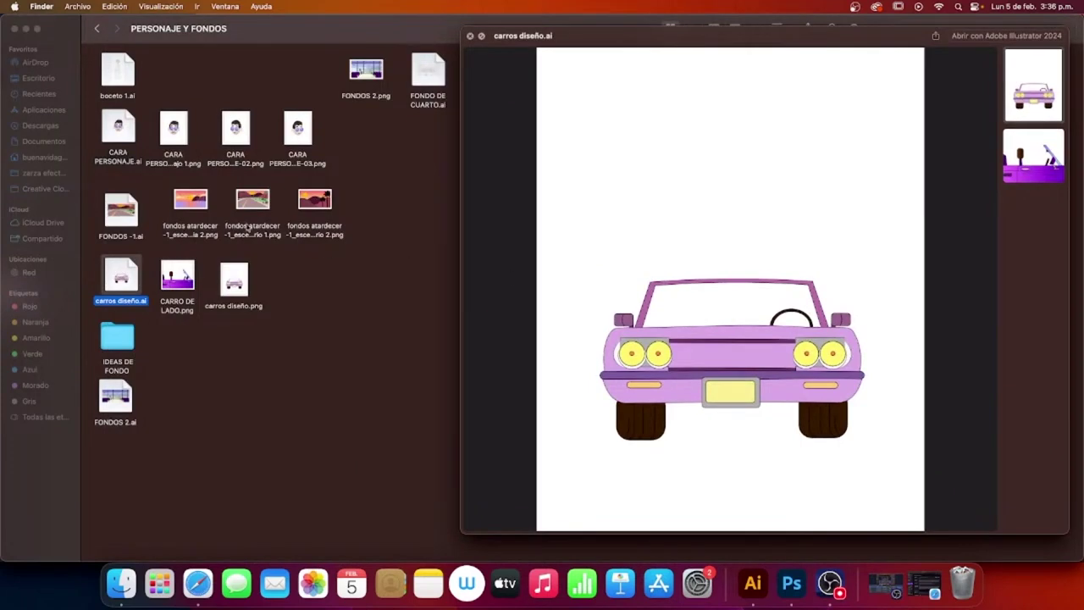
Step: Switch the preview back to fondos atardecer -1_escenario 1.png
{"action": "left_click", "coordinate": [250, 202]}
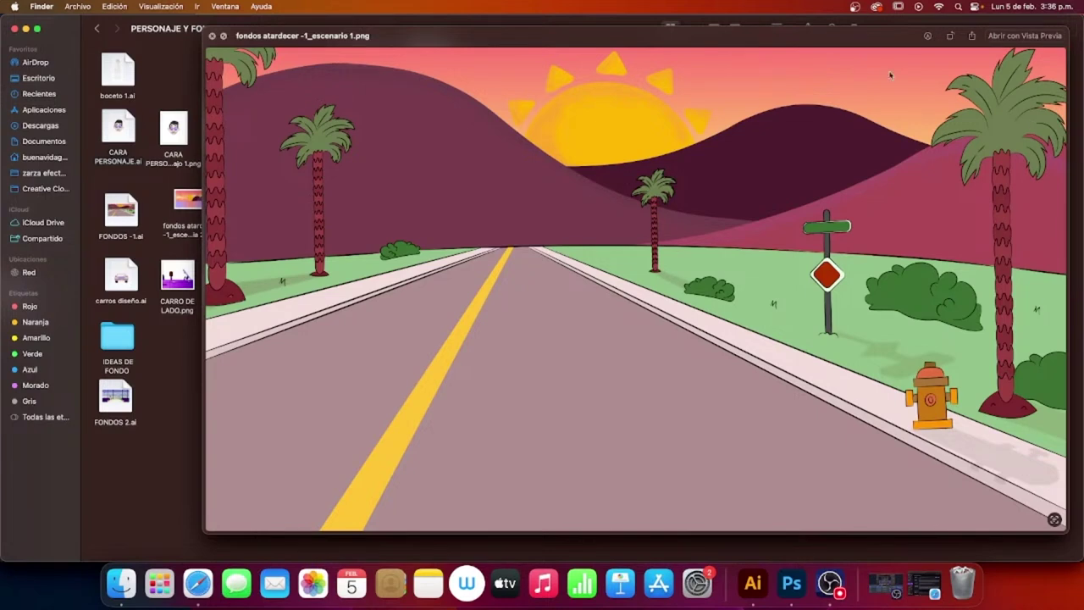
{"action": "left_click_drag", "start_coordinate": [781, 35], "coordinate": [713, 33]}
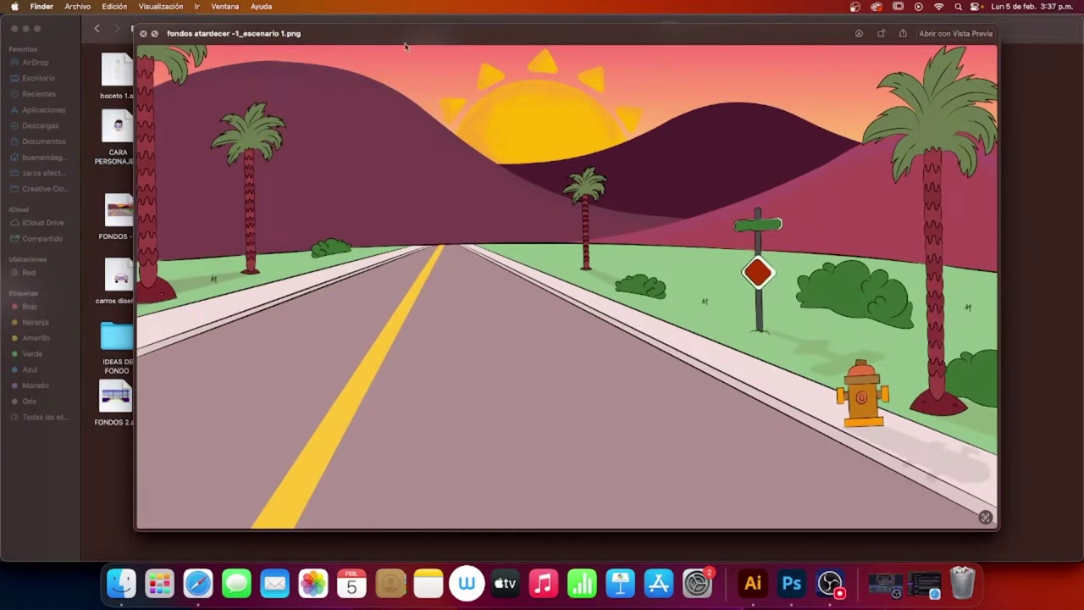
{"action": "mouse_move", "coordinate": [411, 40]}
{"action": "left_mouse_down"}
{"action": "mouse_move", "coordinate": [448, 57]}
{"action": "mouse_move", "coordinate": [384, 56]}
{"action": "left_mouse_up"}
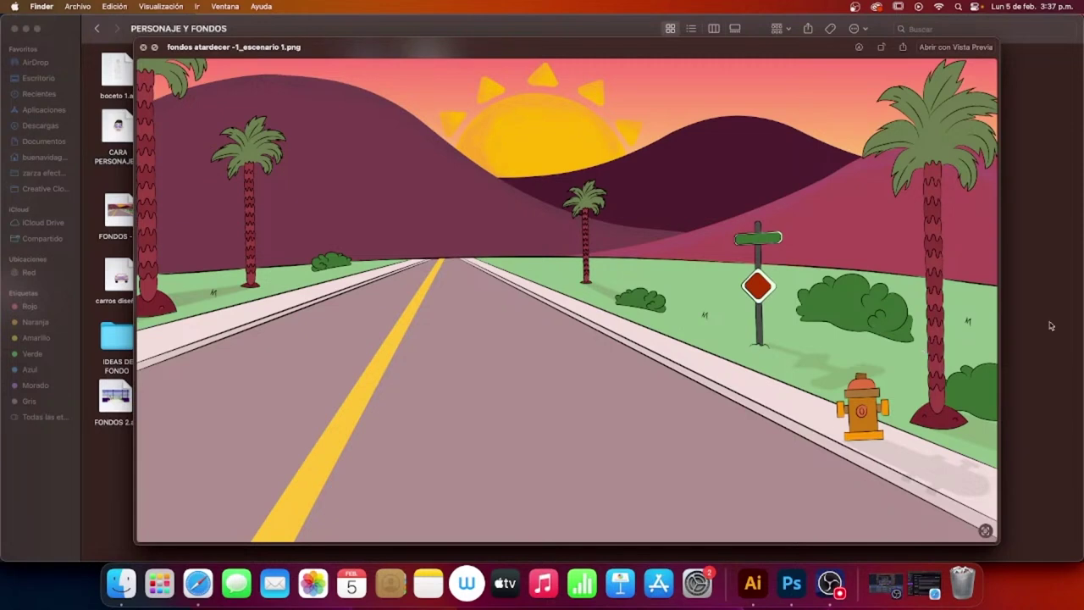
{"action": "left_click_drag", "start_coordinate": [563, 52], "coordinate": [525, 56]}
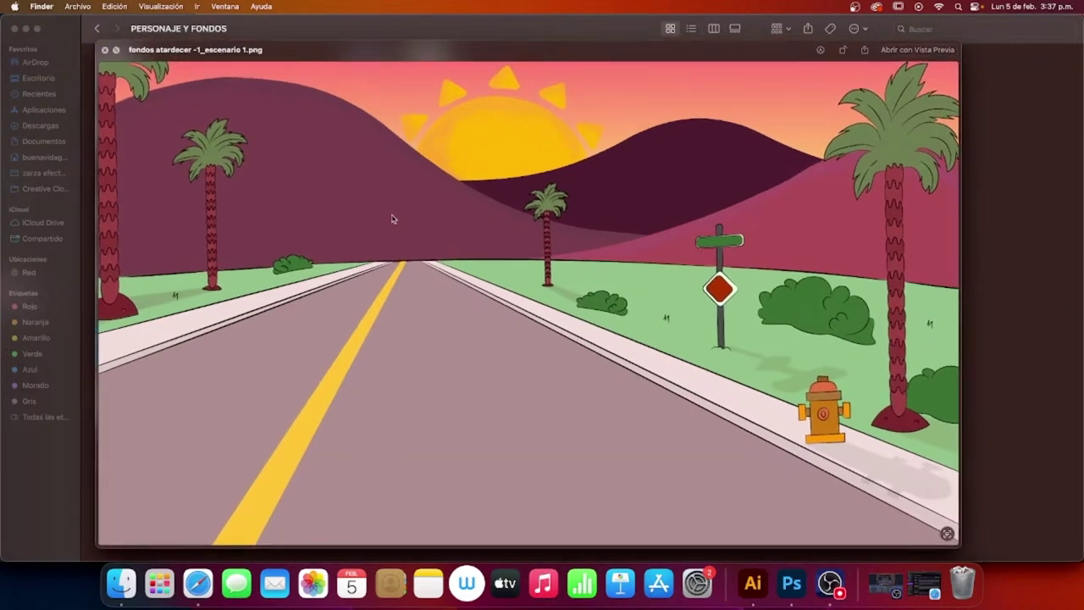
{"action": "left_click_drag", "start_coordinate": [452, 56], "coordinate": [482, 56]}
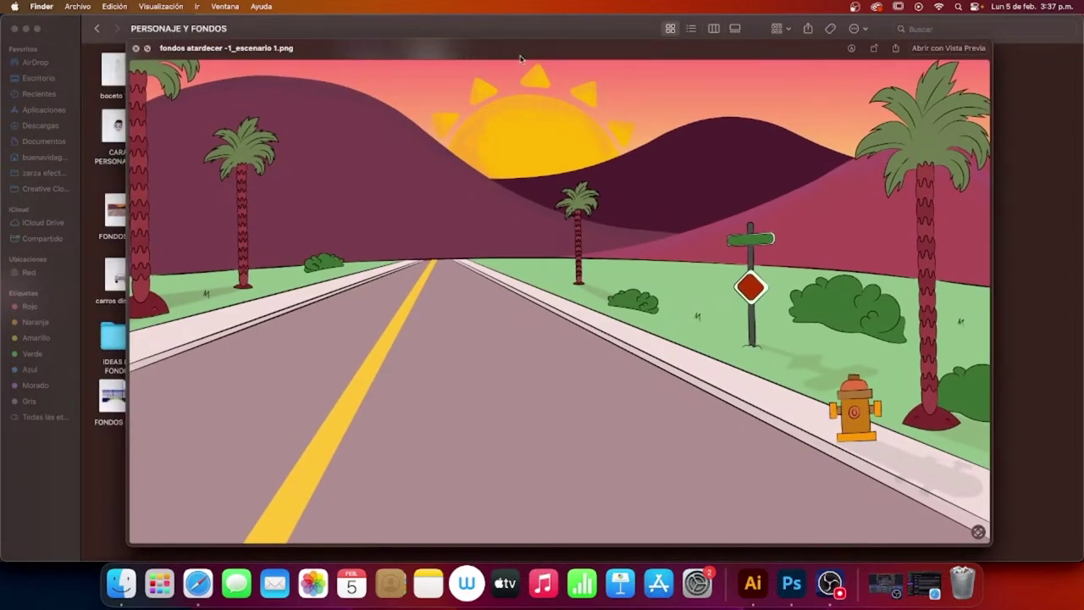
{"action": "left_click_drag", "start_coordinate": [503, 54], "coordinate": [497, 61]}
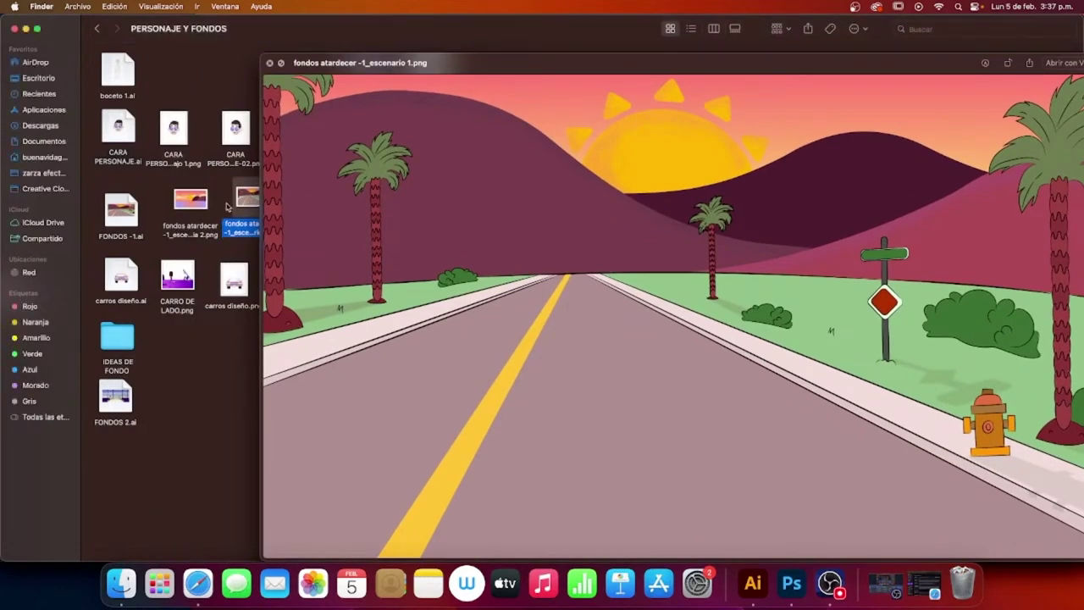
Step: Preview the sunset image and the CARRO DE LADO.png side-view car, moving the preview window aside
{"action": "left_click", "coordinate": [192, 206]}
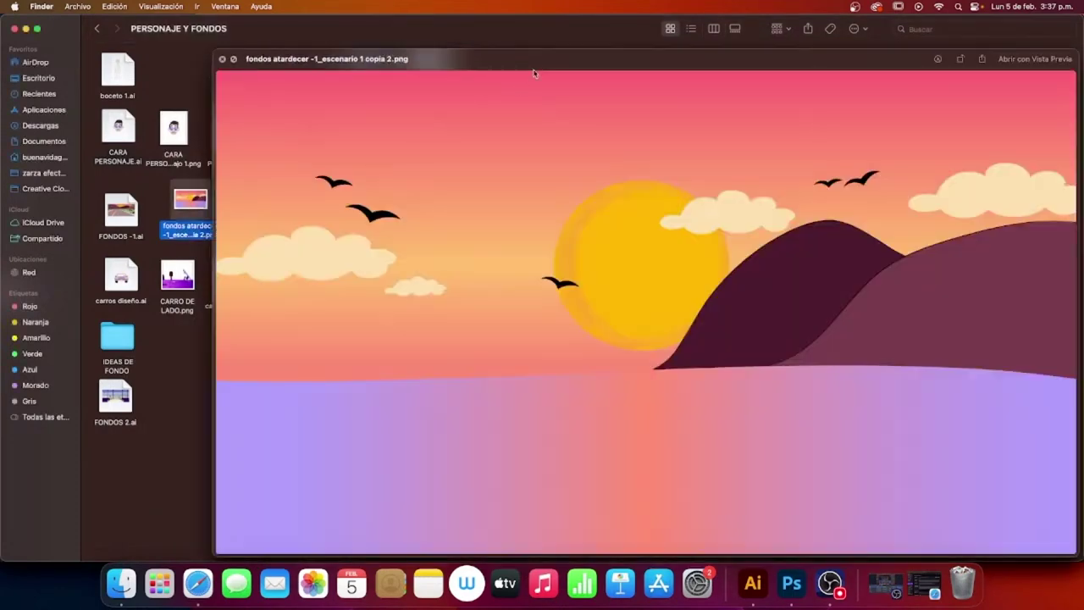
{"action": "mouse_move", "coordinate": [533, 74]}
{"action": "left_mouse_down"}
{"action": "mouse_move", "coordinate": [449, 58]}
{"action": "mouse_move", "coordinate": [645, 68]}
{"action": "left_mouse_up"}
{"action": "left_click", "coordinate": [180, 275]}
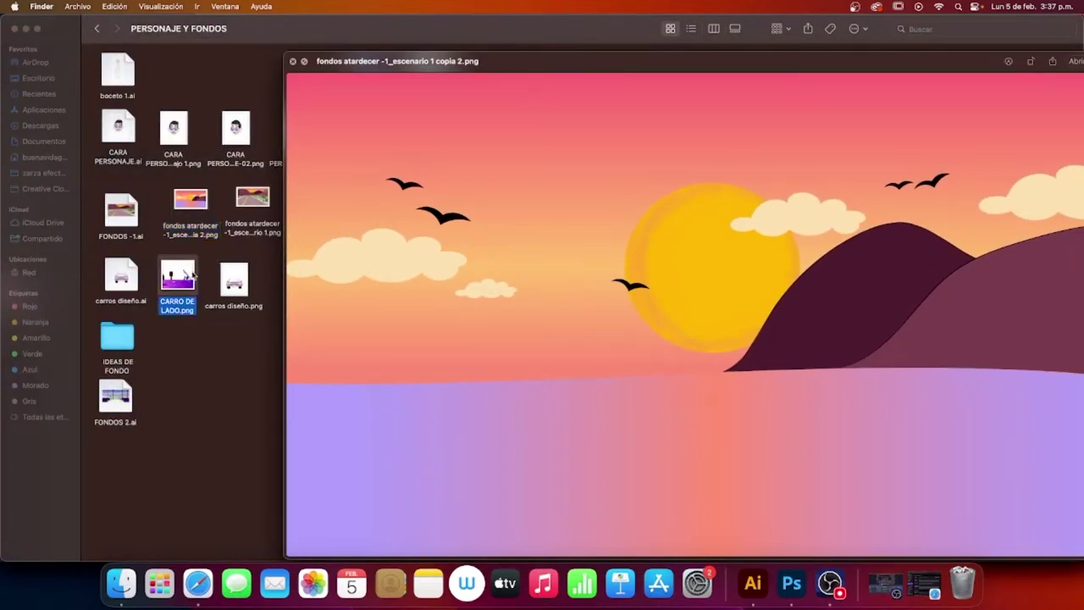
{"action": "left_click_drag", "start_coordinate": [784, 77], "coordinate": [609, 83]}
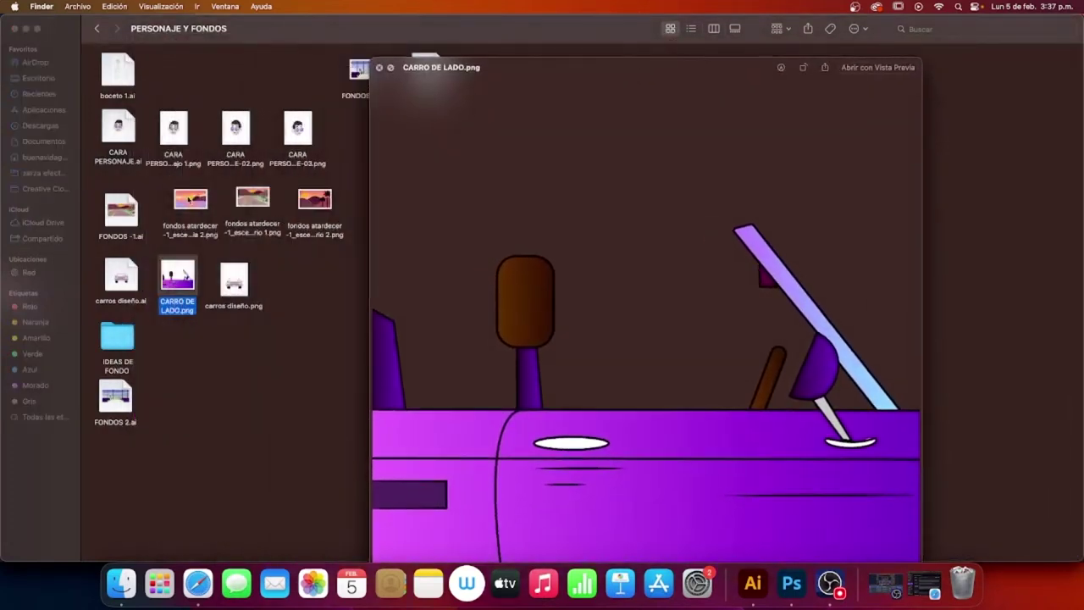
{"action": "left_click", "coordinate": [188, 201]}
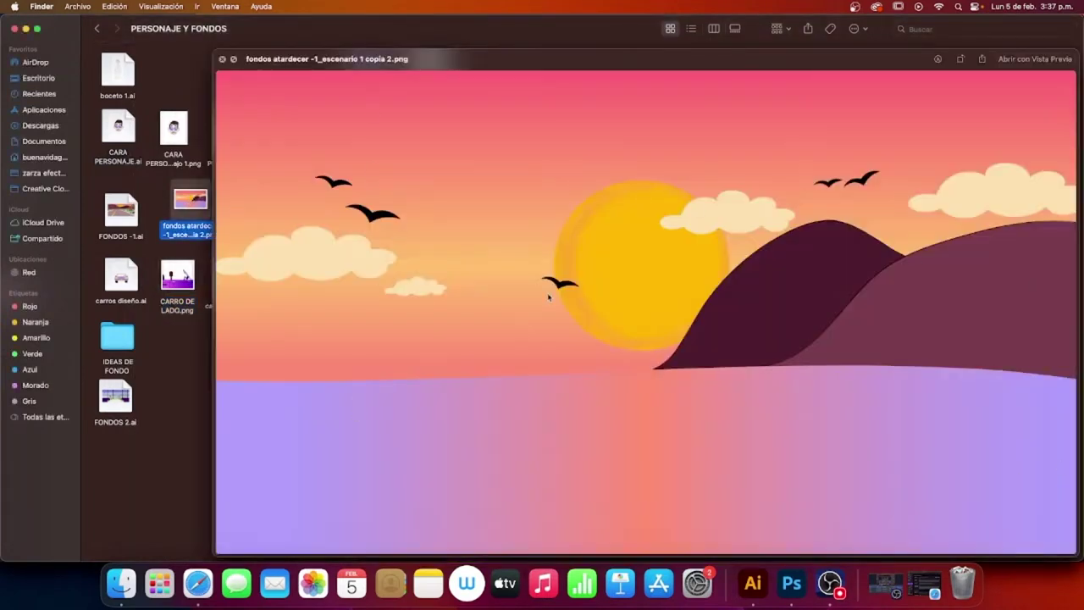
{"action": "left_click", "coordinate": [193, 285]}
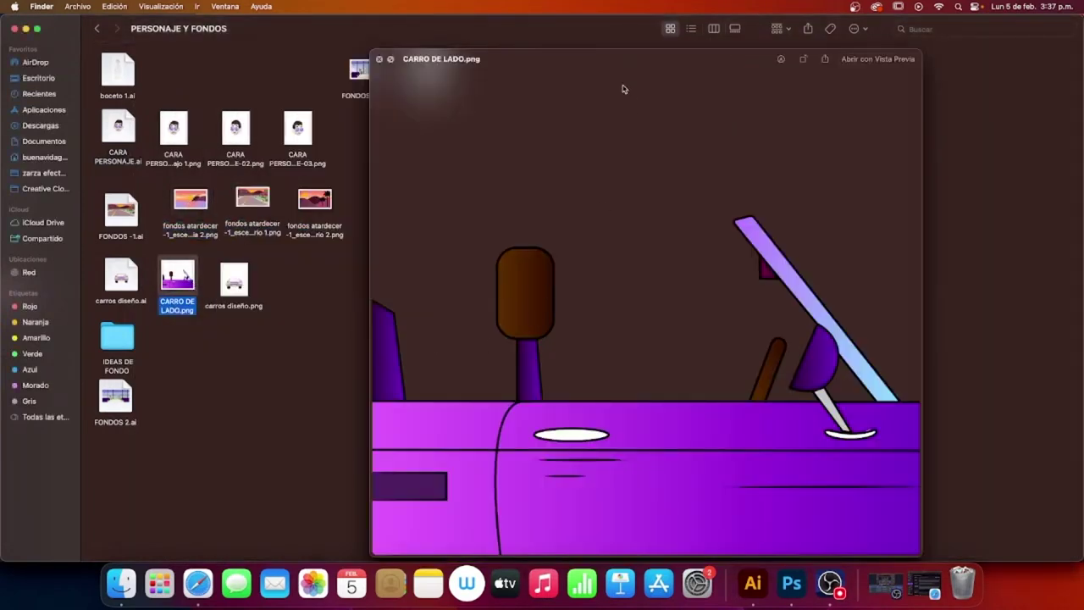
{"action": "left_click_drag", "start_coordinate": [621, 67], "coordinate": [563, 40]}
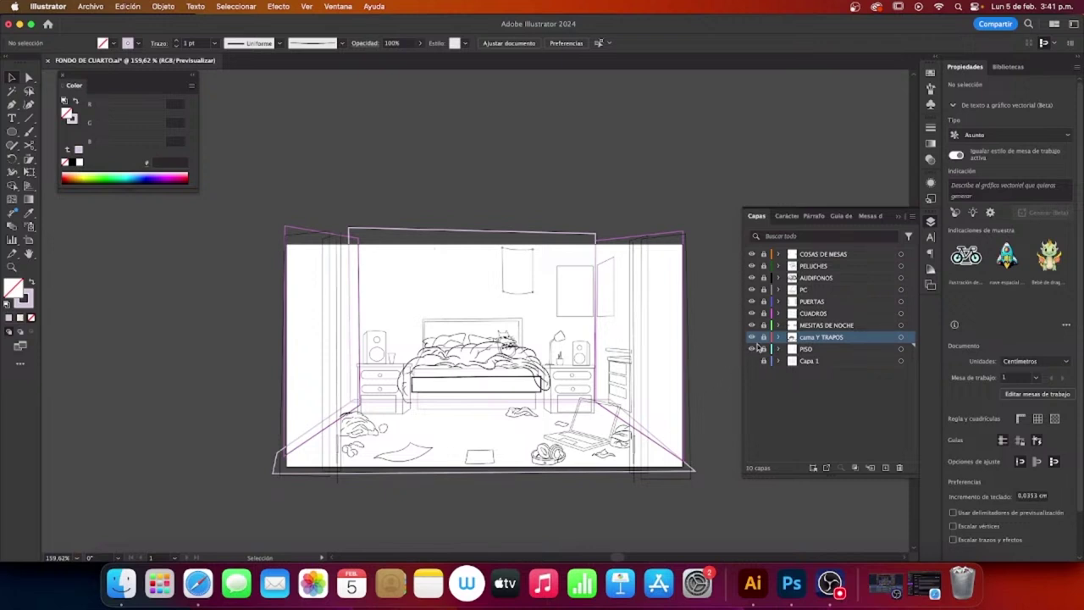
Step: Switch to the Paintbrush tool (B) and frame the bed and nightstands
{"action": "scroll", "coordinate": [468, 449], "scroll_direction": "up", "scroll_amount": 3}
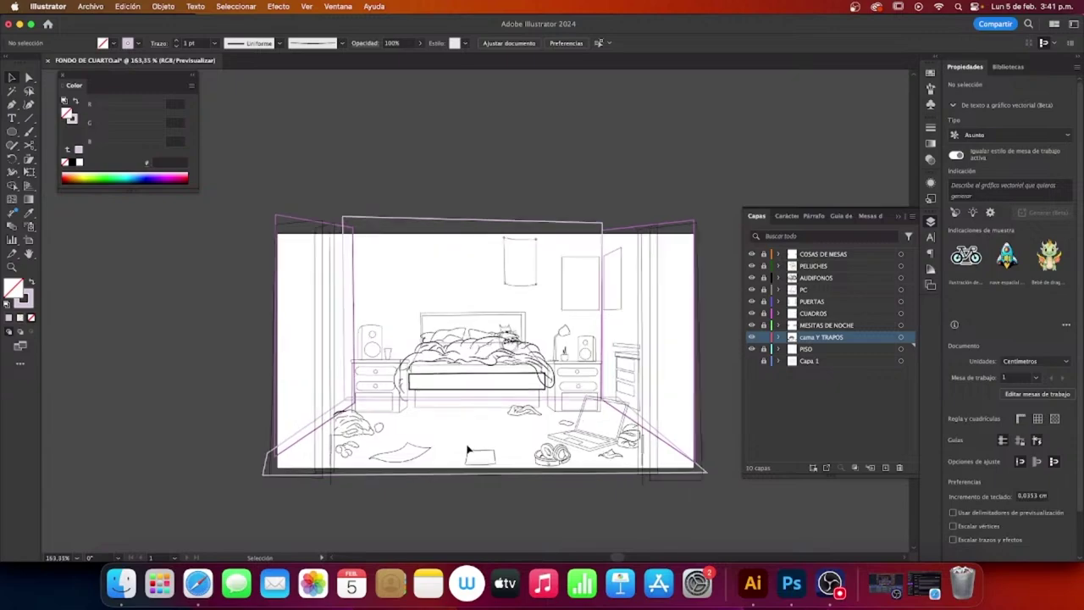
{"action": "scroll", "coordinate": [198, 222], "scroll_direction": "up", "scroll_amount": 3}
{"action": "key", "text": "b"}
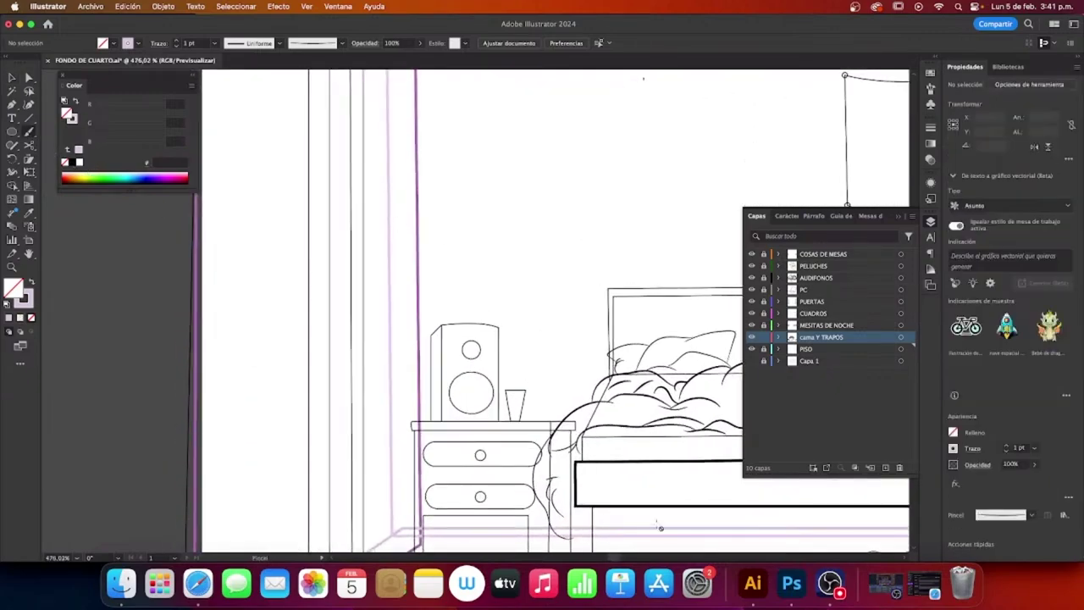
{"action": "scroll", "coordinate": [601, 513], "scroll_direction": "down", "scroll_amount": 2}
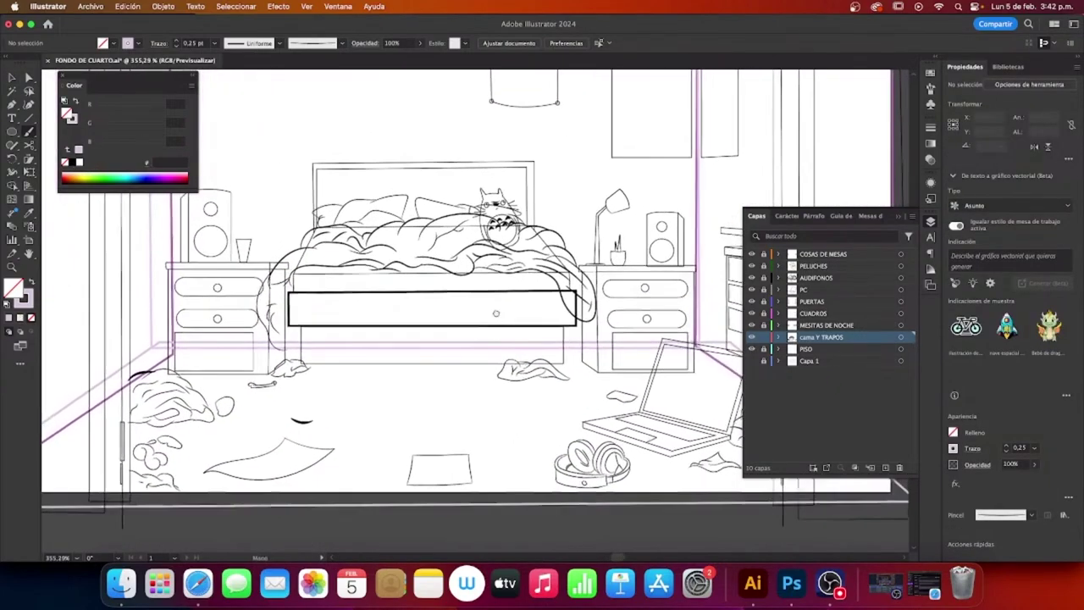
{"action": "scroll", "coordinate": [471, 304], "scroll_direction": "right", "scroll_amount": 2}
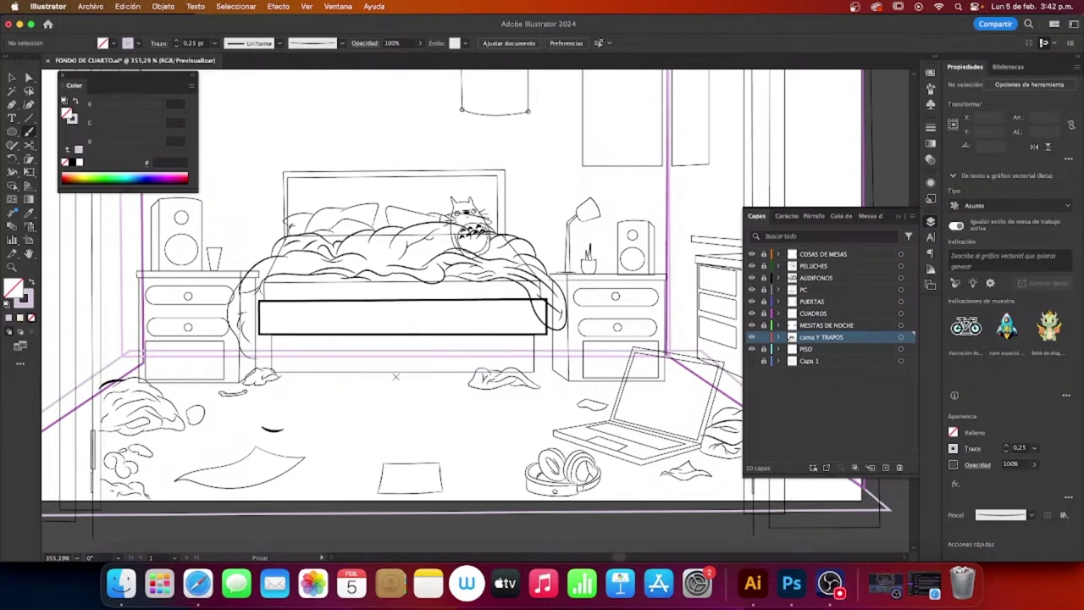
Step: Nudge the clothes pile in front of the bed slightly to the right
{"action": "key", "text": "v"}
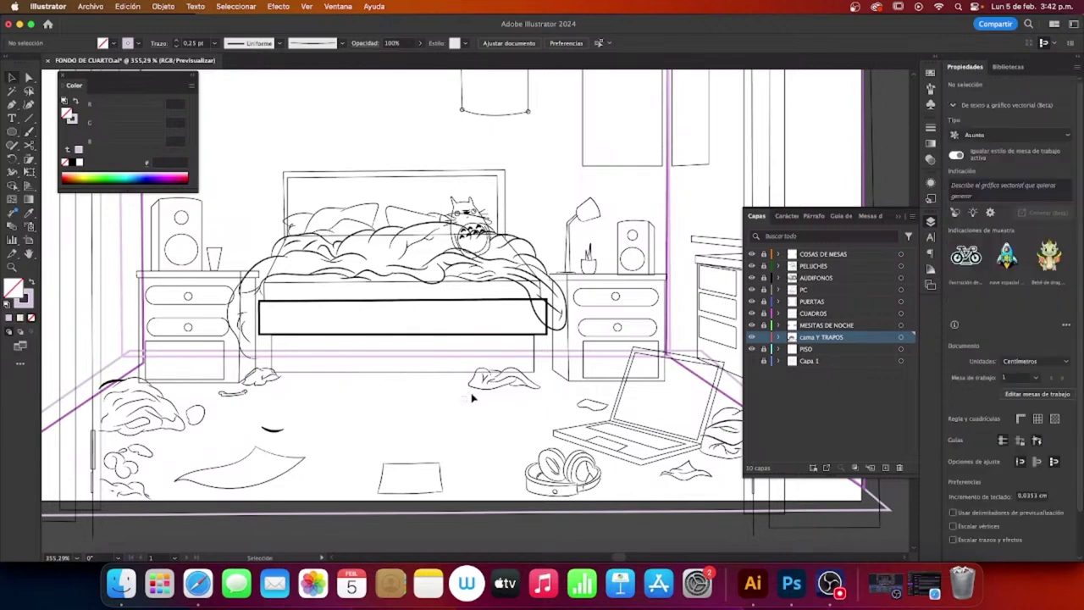
{"action": "left_click", "coordinate": [538, 382]}
{"action": "left_click", "coordinate": [475, 405]}
{"action": "left_click", "coordinate": [542, 381]}
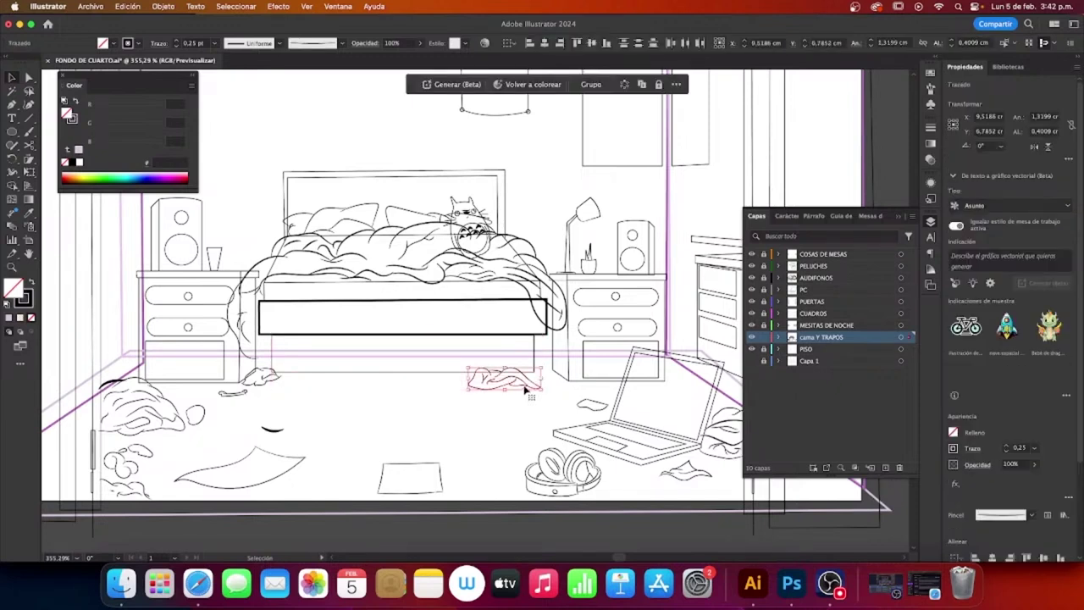
{"action": "mouse_move", "coordinate": [522, 388]}
{"action": "left_mouse_down"}
{"action": "mouse_move", "coordinate": [553, 395]}
{"action": "mouse_move", "coordinate": [528, 378]}
{"action": "left_mouse_up"}
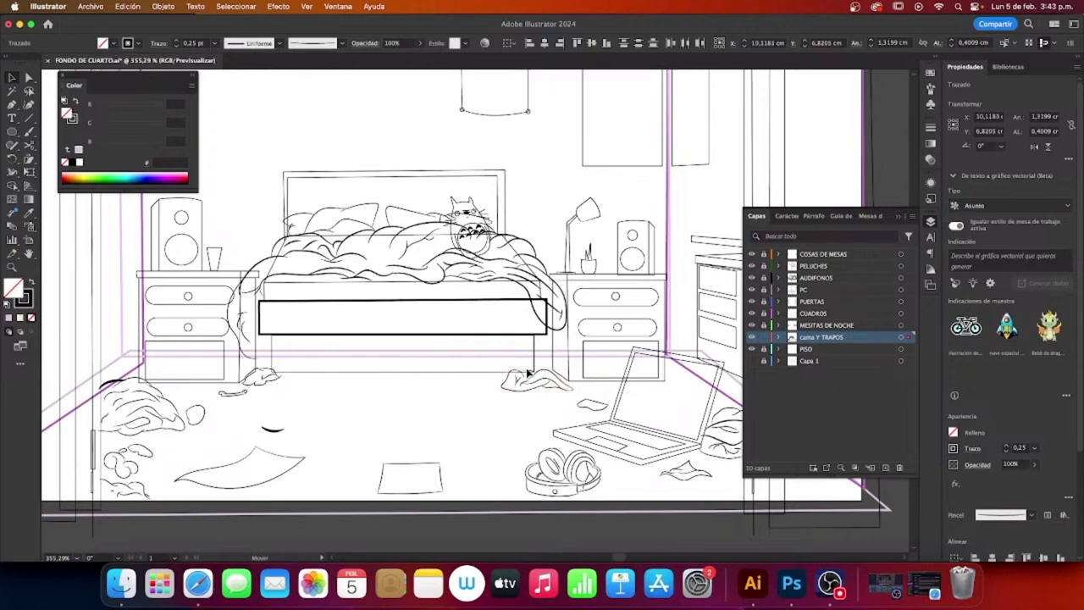
{"action": "left_click", "coordinate": [431, 399]}
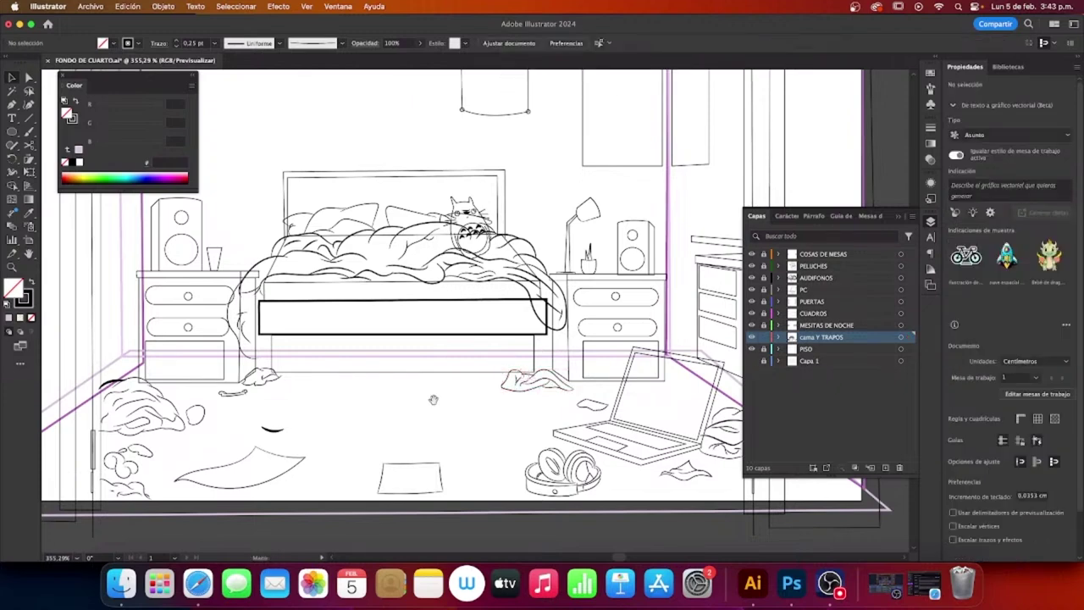
{"action": "scroll", "coordinate": [399, 347], "scroll_direction": "left", "scroll_amount": 2}
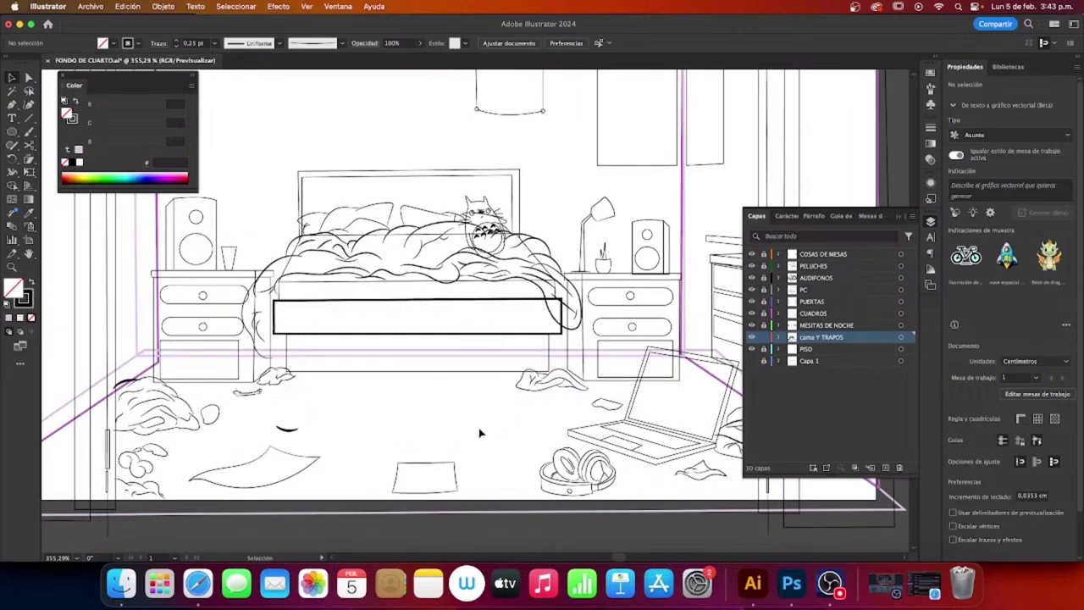
Step: Delete the stray curved floor stroke, pick the Add Anchor Point tool, and pan the sketch
{"action": "left_click", "coordinate": [286, 428]}
{"action": "key", "text": "Delete"}
{"action": "key", "text": "+"}
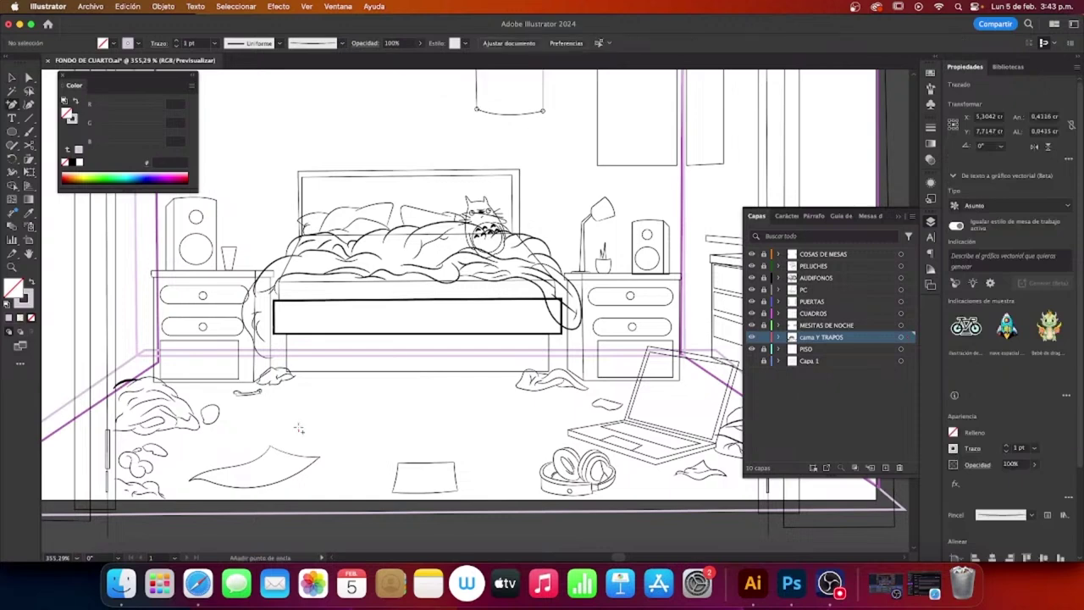
{"action": "scroll", "coordinate": [330, 312], "scroll_direction": "up", "scroll_amount": 3}
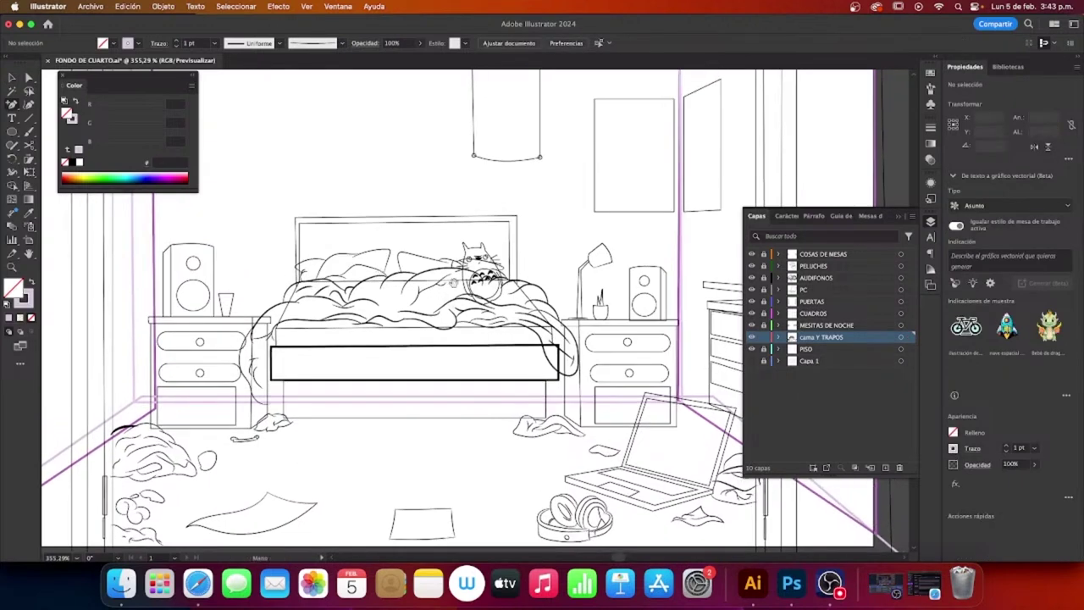
{"action": "scroll", "coordinate": [339, 307], "scroll_direction": "up", "scroll_amount": 1}
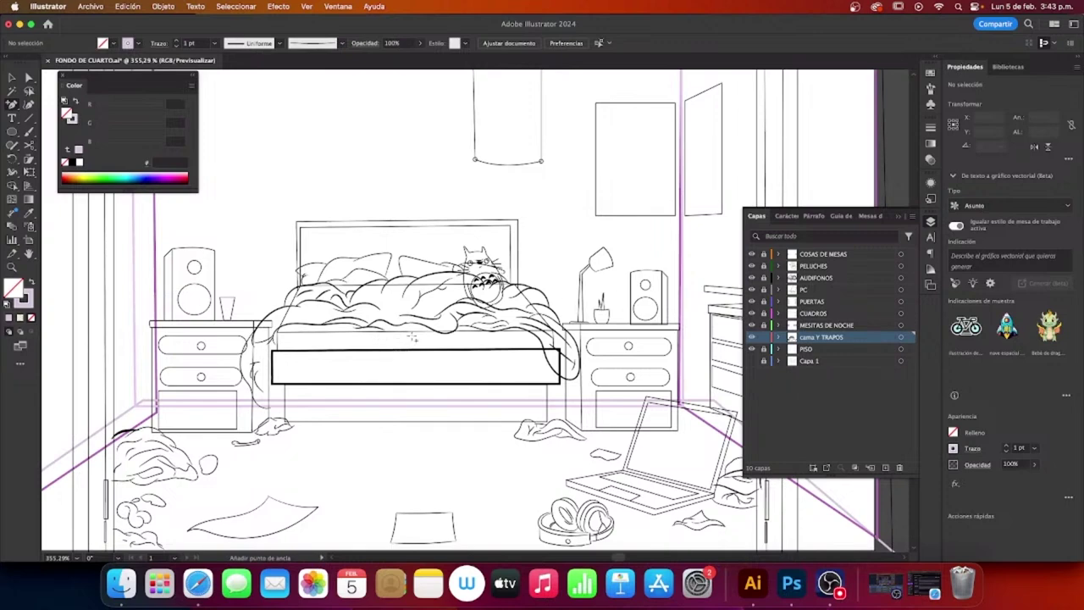
{"action": "scroll", "coordinate": [405, 331], "scroll_direction": "up", "scroll_amount": 1}
{"action": "scroll", "coordinate": [390, 338], "scroll_direction": "up", "scroll_amount": 2}
{"action": "scroll", "coordinate": [389, 339], "scroll_direction": "down", "scroll_amount": 2}
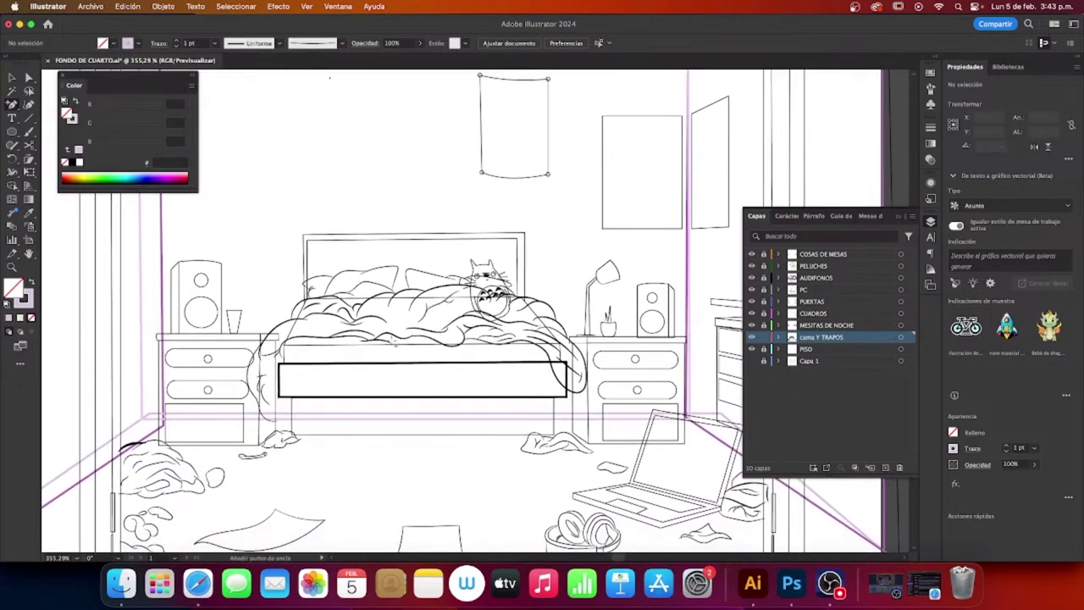
{"action": "scroll", "coordinate": [398, 322], "scroll_direction": "down", "scroll_amount": 1}
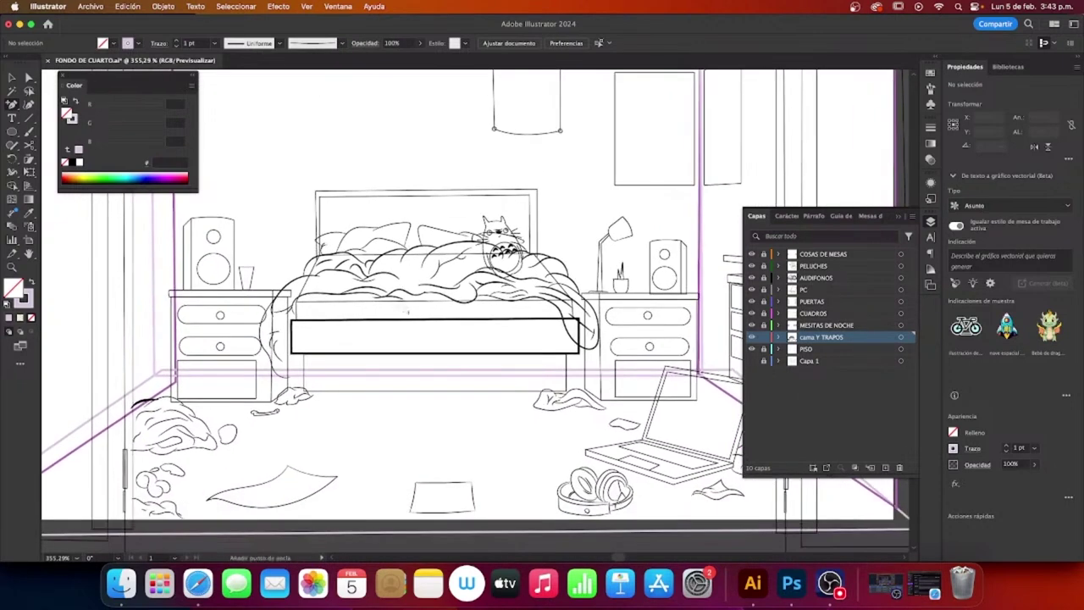
{"action": "scroll", "coordinate": [483, 295], "scroll_direction": "up", "scroll_amount": 3}
{"action": "scroll", "coordinate": [483, 295], "scroll_direction": "up", "scroll_amount": 2}
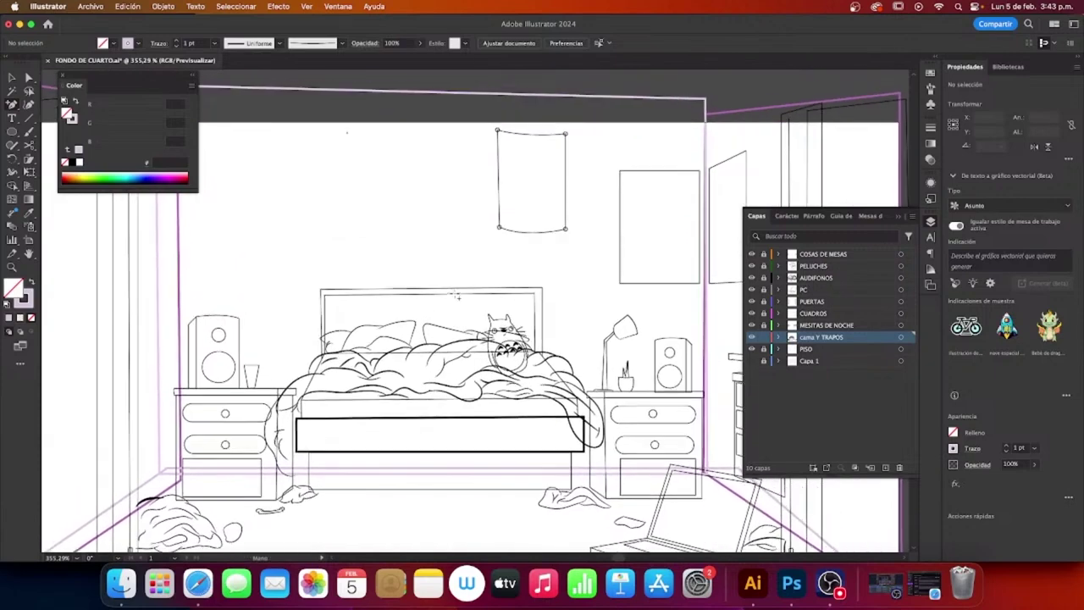
{"action": "scroll", "coordinate": [483, 296], "scroll_direction": "up", "scroll_amount": 1}
{"action": "scroll", "coordinate": [483, 296], "scroll_direction": "up", "scroll_amount": 1}
{"action": "scroll", "coordinate": [483, 295], "scroll_direction": "down", "scroll_amount": 1}
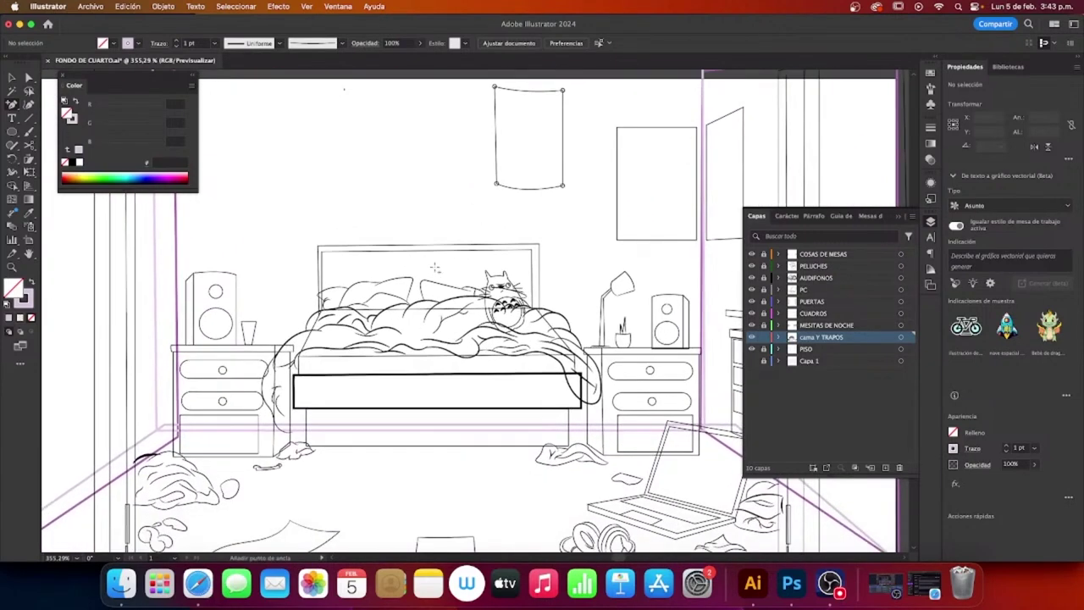
{"action": "scroll", "coordinate": [483, 295], "scroll_direction": "down", "scroll_amount": 2}
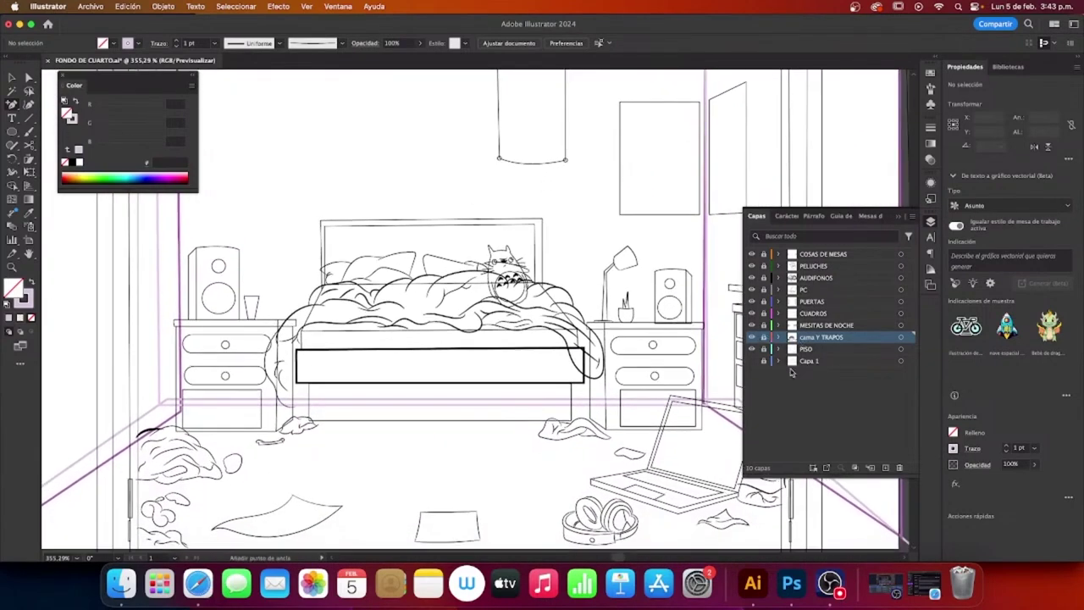
Step: Make PELUCHES the active layer and toggle its visibility to check the plush cat
{"action": "left_click", "coordinate": [795, 392]}
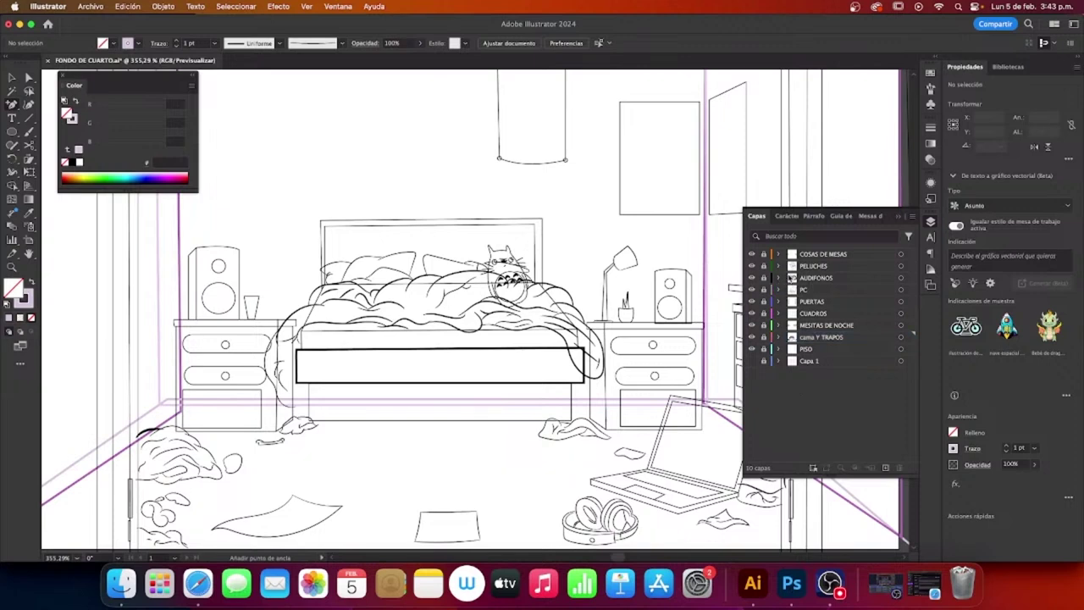
{"action": "left_click", "coordinate": [801, 266]}
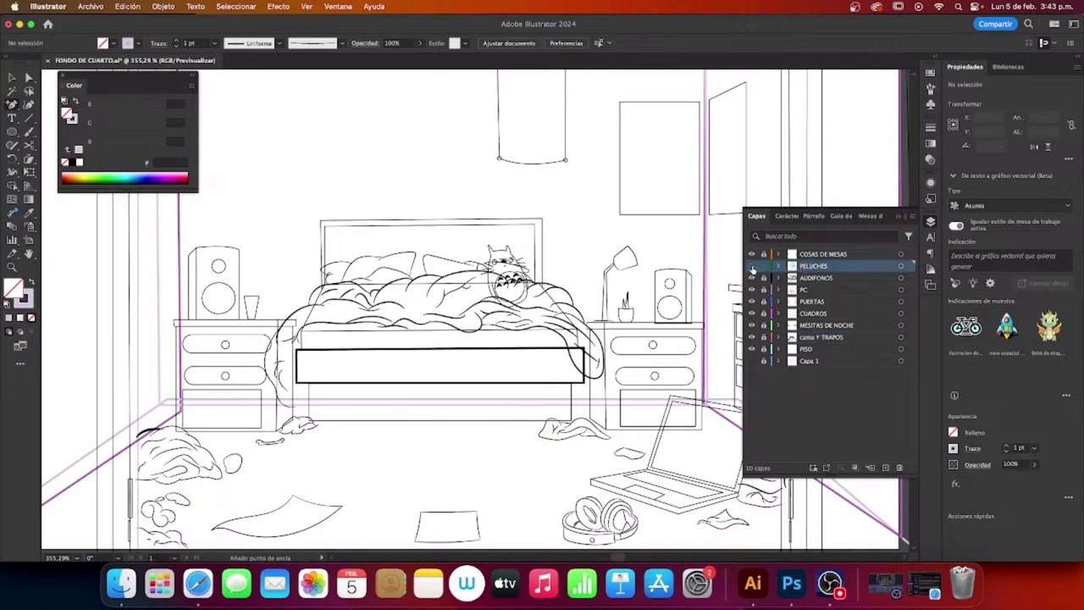
{"action": "left_click", "coordinate": [751, 266]}
{"action": "left_click", "coordinate": [752, 266]}
{"action": "left_click", "coordinate": [751, 266]}
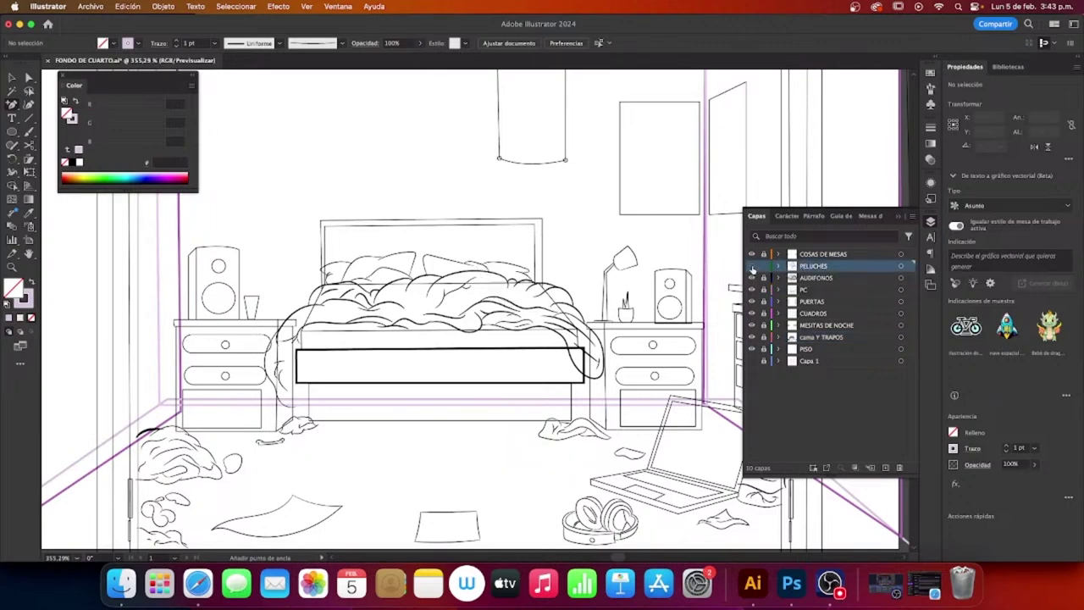
{"action": "left_click", "coordinate": [752, 266]}
{"action": "left_click", "coordinate": [751, 266]}
{"action": "left_click", "coordinate": [752, 266]}
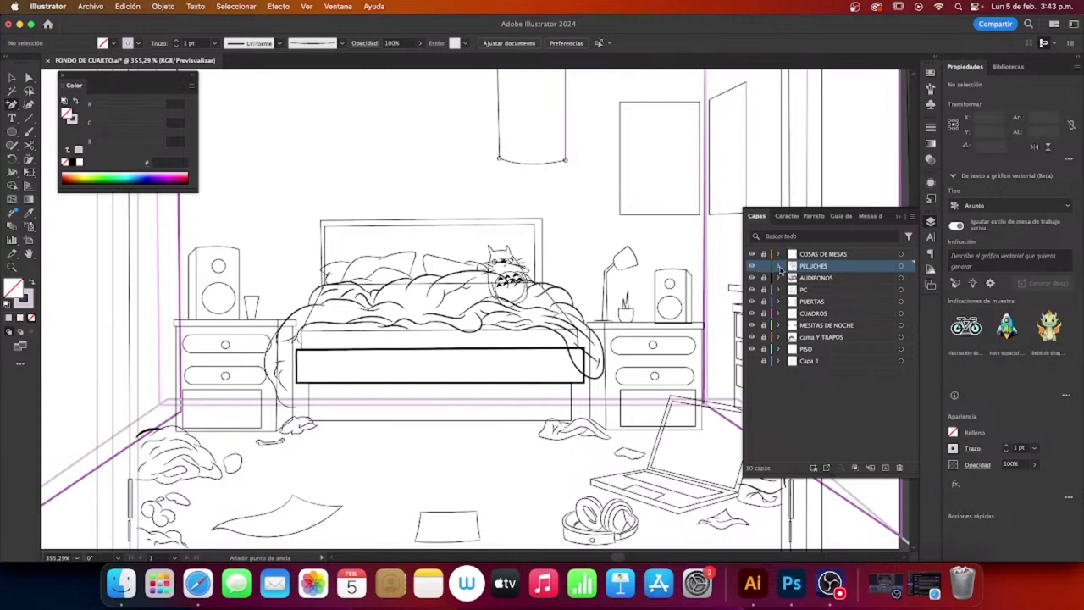
{"action": "left_click", "coordinate": [779, 266]}
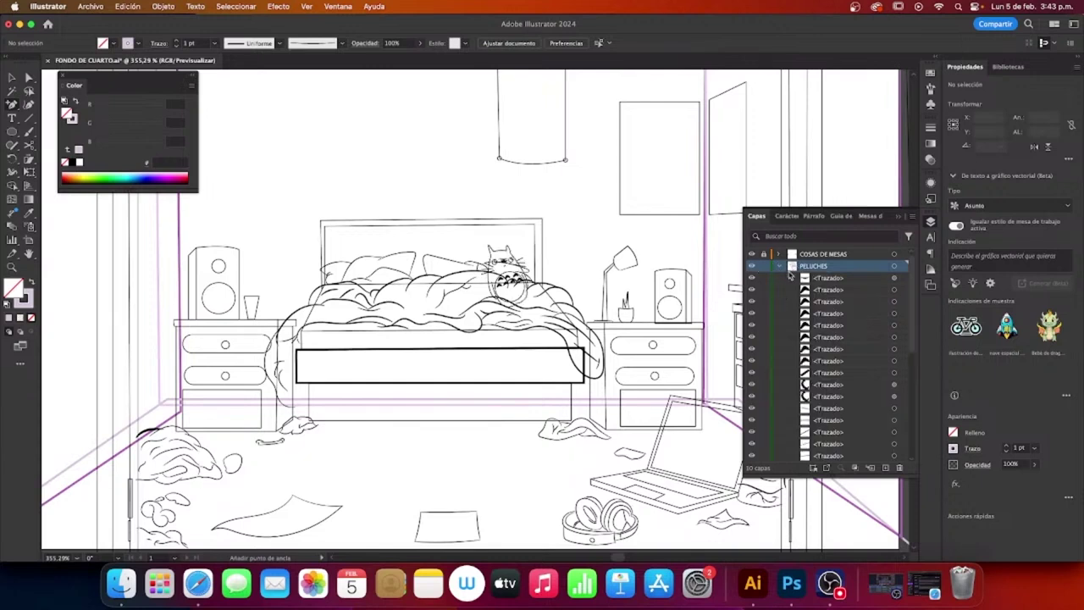
{"action": "left_click", "coordinate": [779, 266]}
Step: Group all the plush cat paths and name the group 'totoro'
{"action": "left_click", "coordinate": [903, 266]}
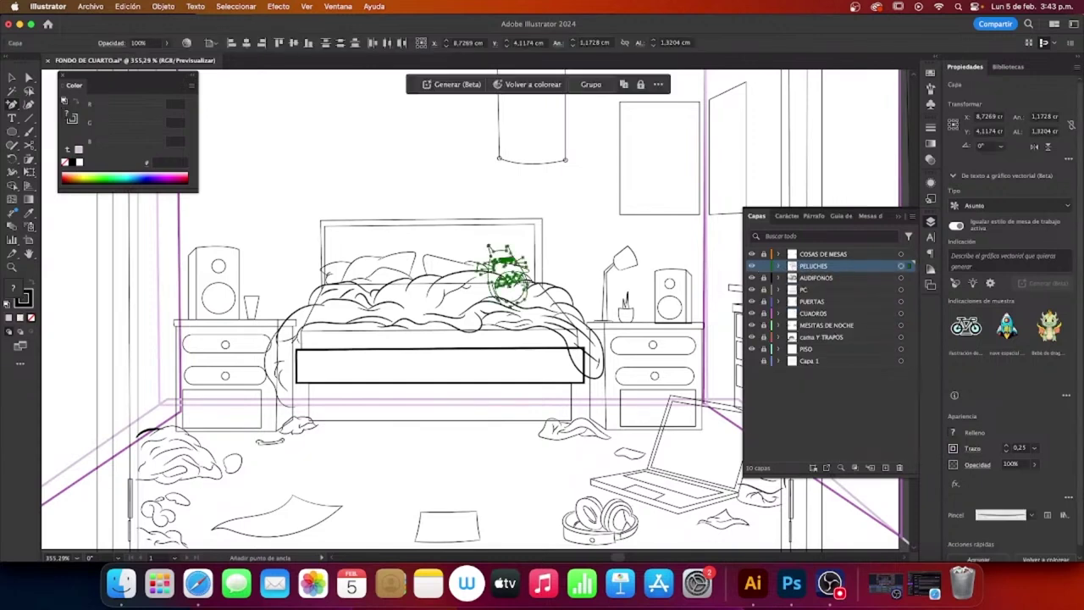
{"action": "right_click", "coordinate": [512, 283]}
{"action": "left_click", "coordinate": [546, 446]}
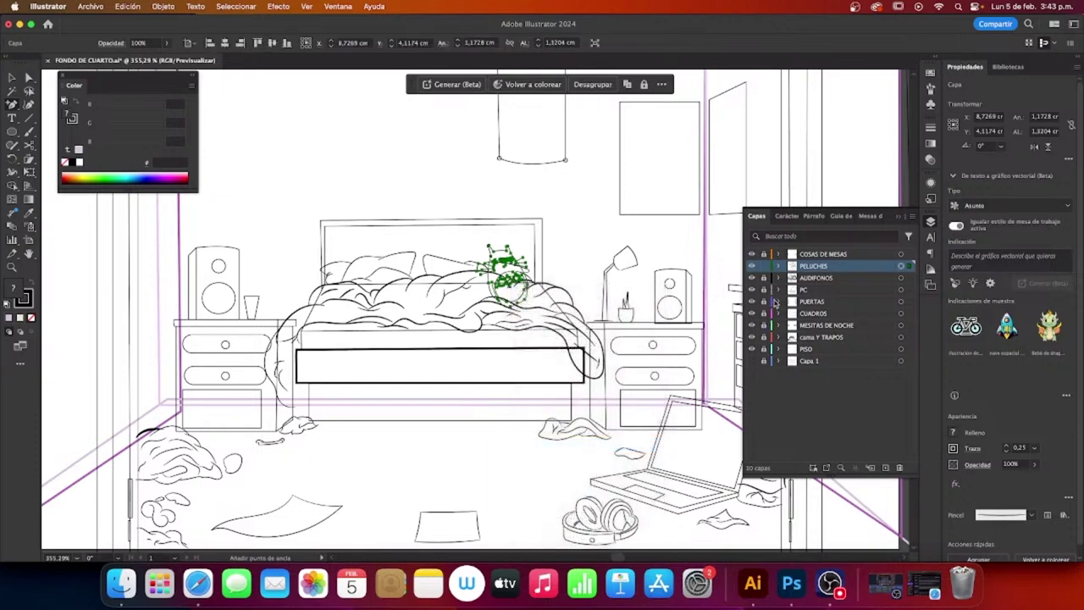
{"action": "left_click", "coordinate": [778, 266]}
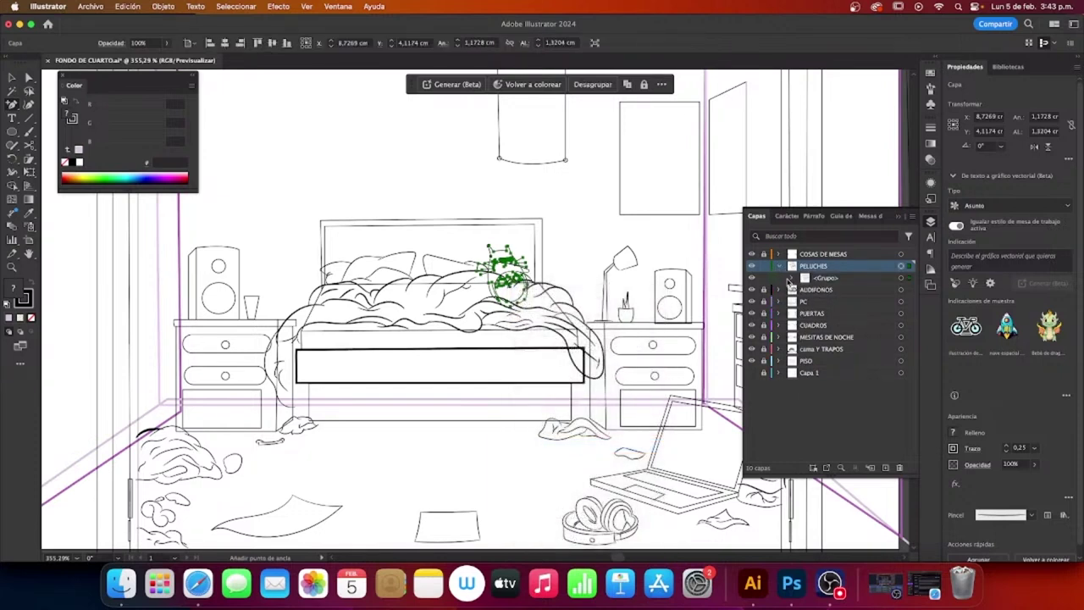
{"action": "double_click", "coordinate": [828, 278]}
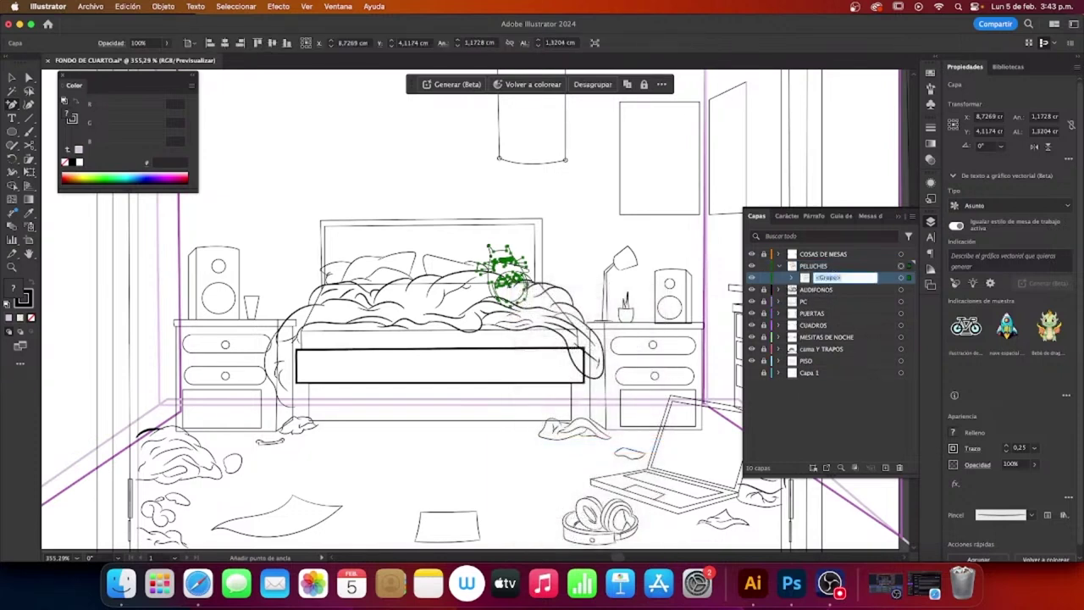
{"action": "type", "text": "ta"}
{"action": "key", "text": "Return"}
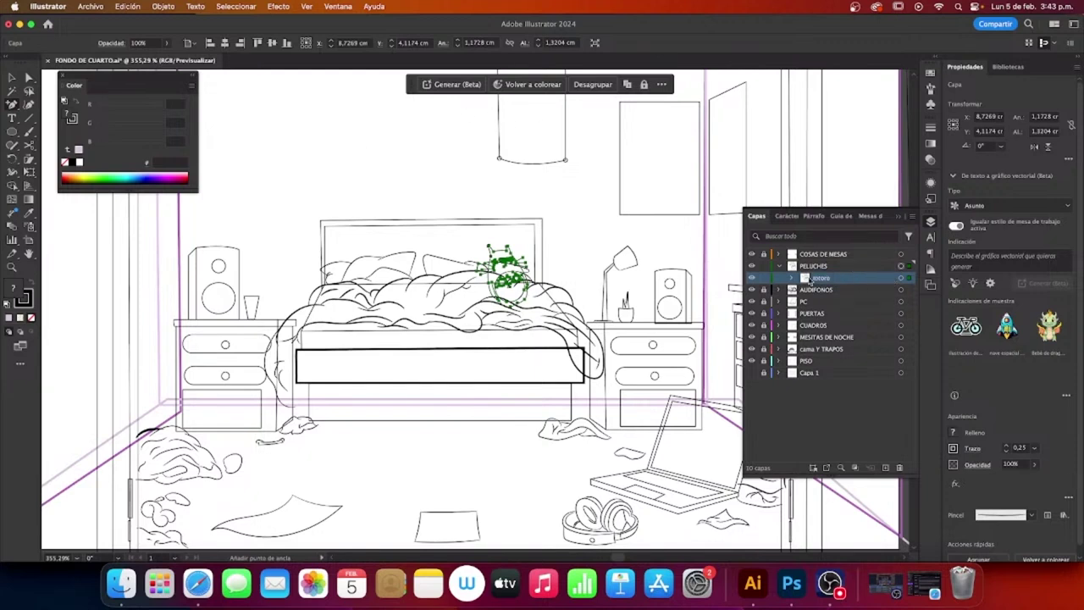
Step: Lock the PELUCHES layer
{"action": "left_click", "coordinate": [766, 278]}
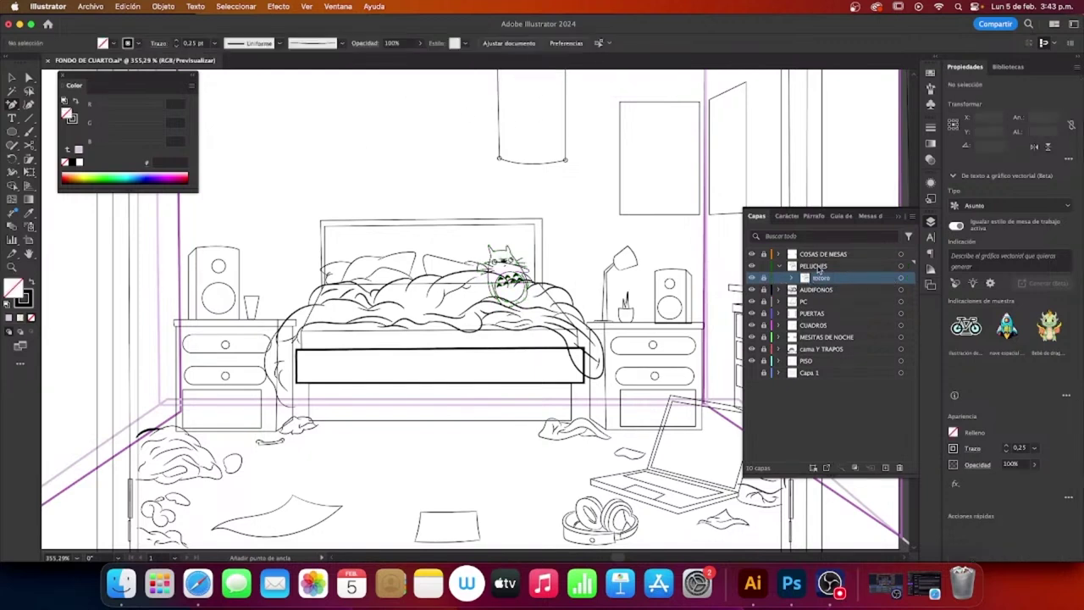
{"action": "left_click", "coordinate": [803, 268]}
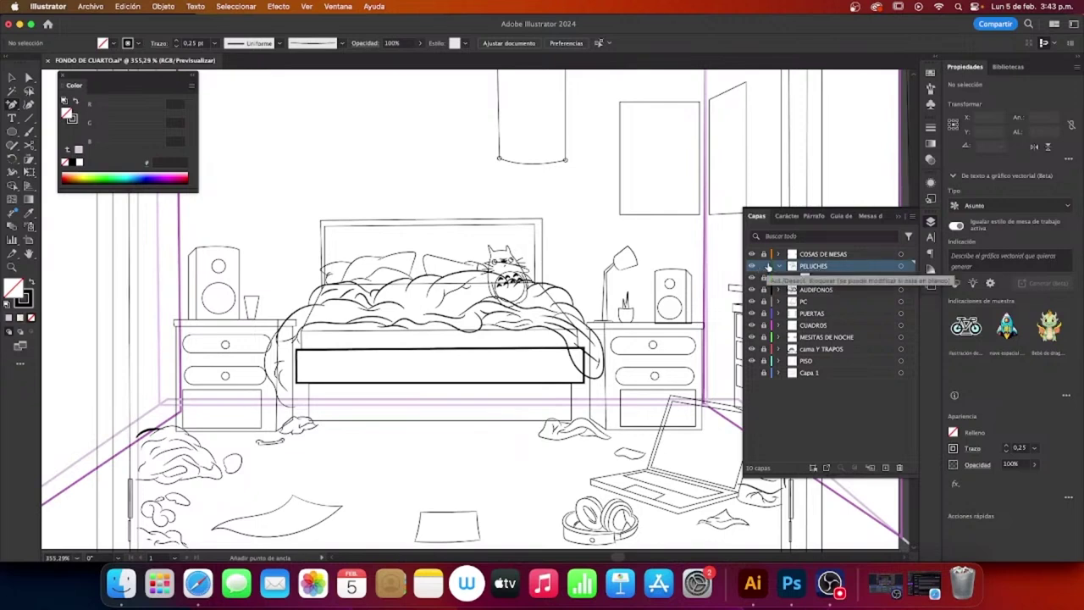
{"action": "left_click", "coordinate": [768, 268]}
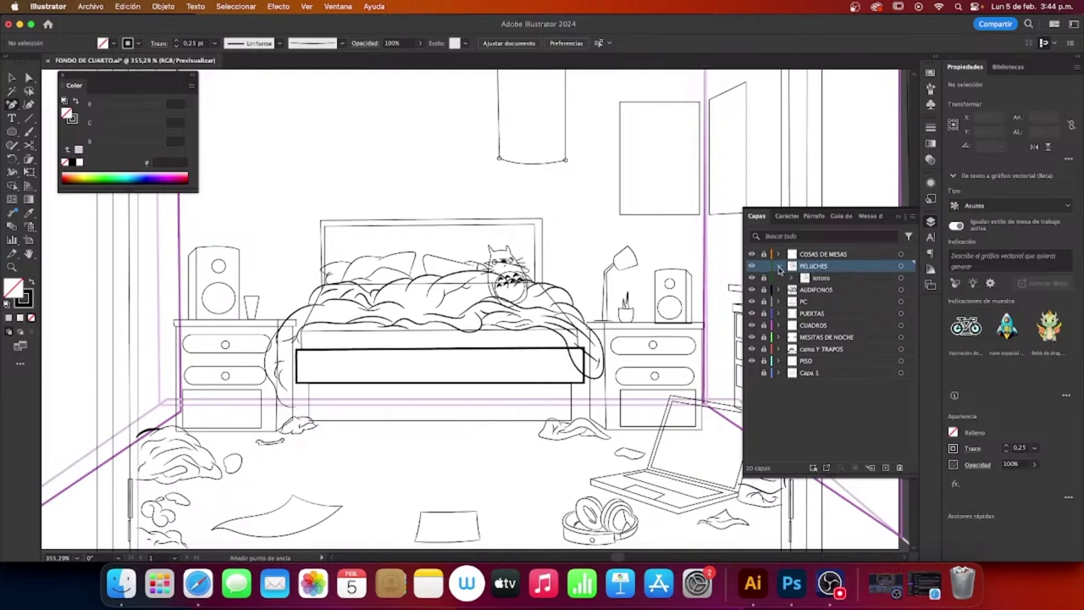
Step: Collapse the PELUCHES layer and choose the Pen tool from its flyout
{"action": "left_click", "coordinate": [780, 266]}
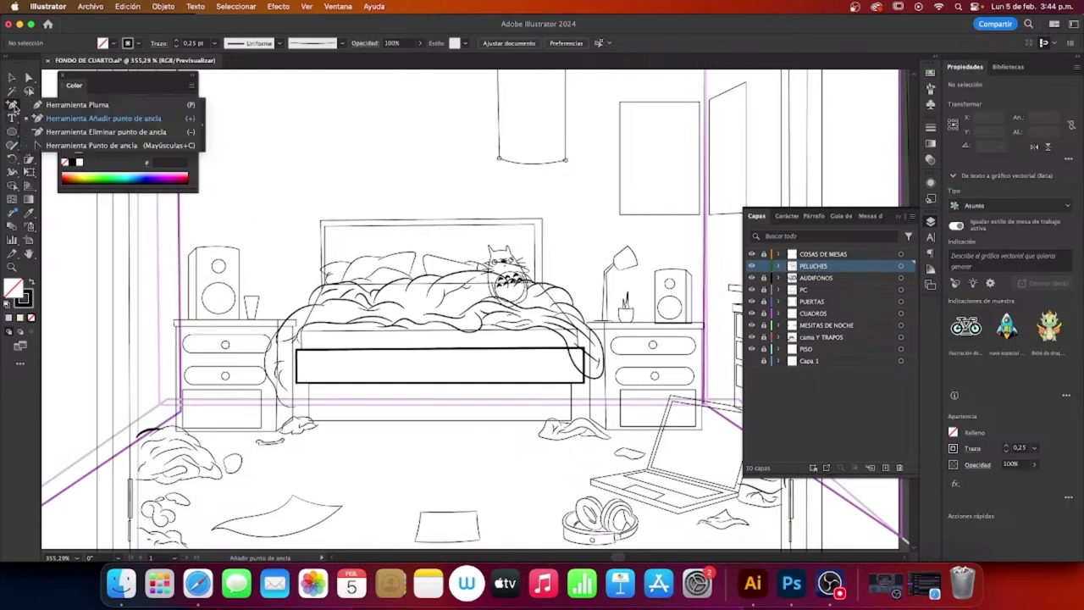
{"action": "left_click_drag", "start_coordinate": [12, 105], "coordinate": [85, 117]}
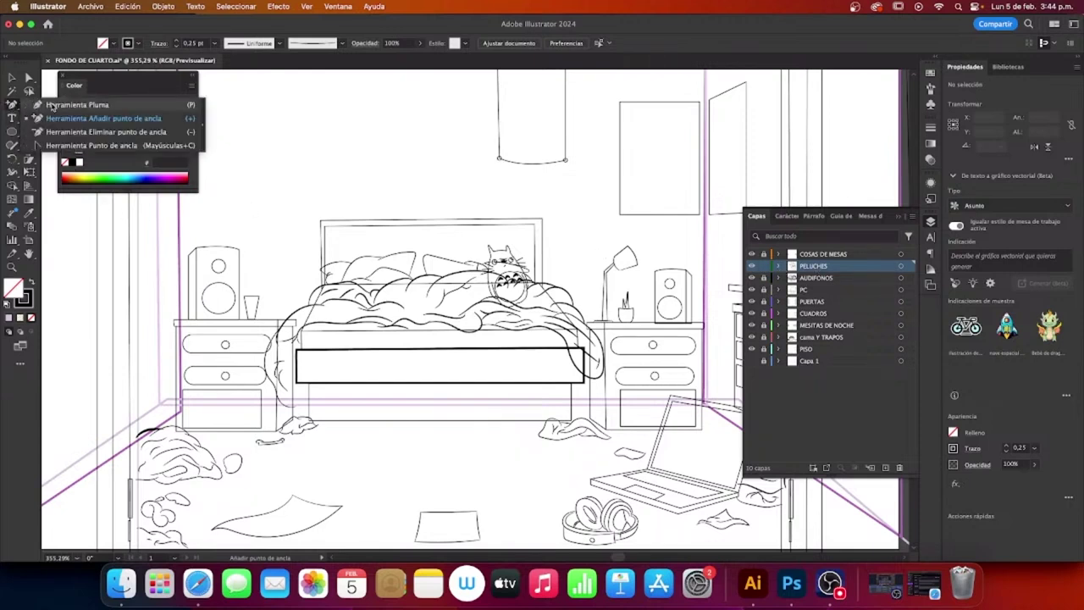
{"action": "left_click_drag", "start_coordinate": [11, 104], "coordinate": [51, 104]}
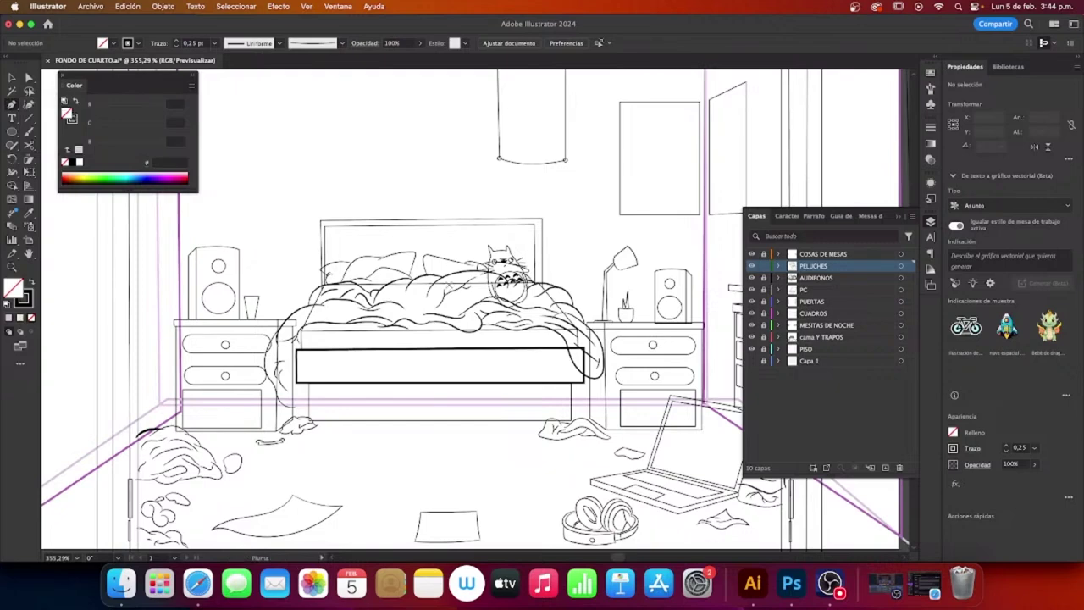
Step: Zoom into an empty area near the top of the artboard
{"action": "scroll", "coordinate": [443, 280], "scroll_direction": "up", "scroll_amount": 2}
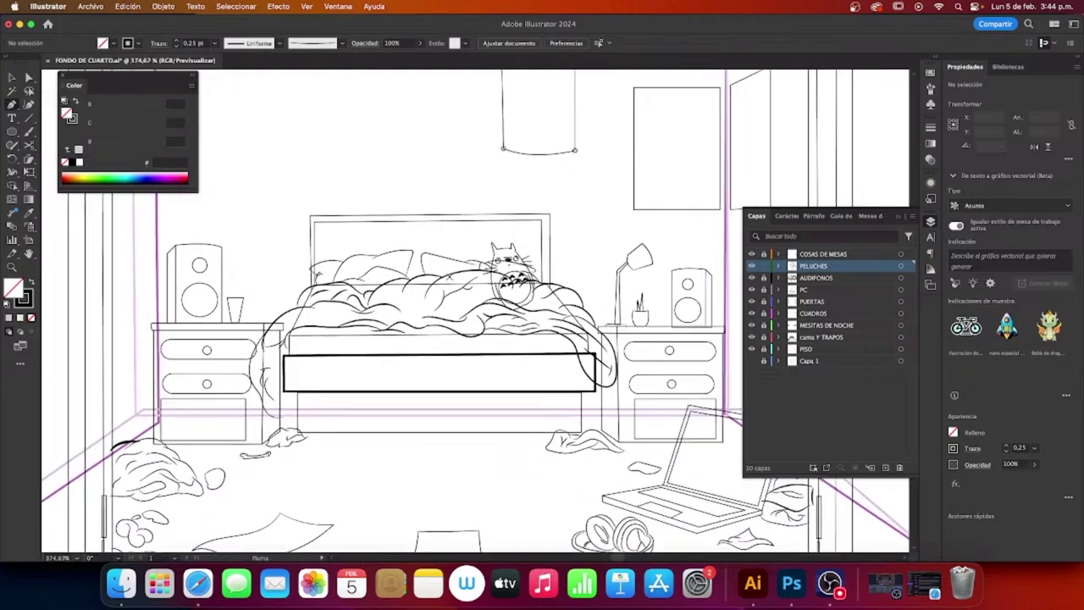
{"action": "scroll", "coordinate": [442, 280], "scroll_direction": "up", "scroll_amount": 2}
{"action": "scroll", "coordinate": [443, 279], "scroll_direction": "up", "scroll_amount": 2}
{"action": "scroll", "coordinate": [444, 278], "scroll_direction": "up", "scroll_amount": 2}
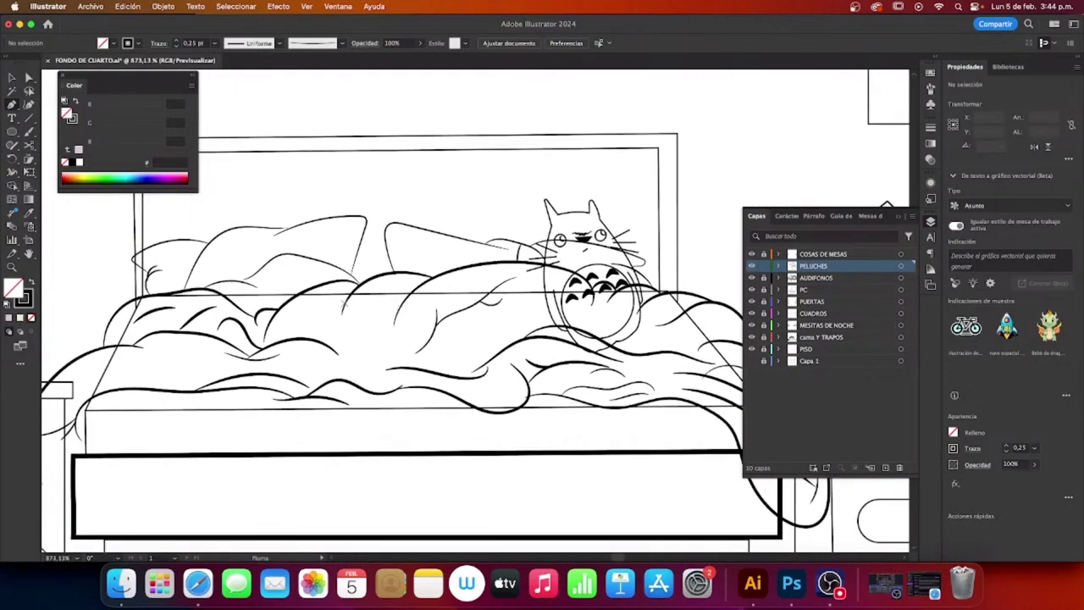
{"action": "scroll", "coordinate": [496, 399], "scroll_direction": "up", "scroll_amount": 5}
{"action": "scroll", "coordinate": [578, 411], "scroll_direction": "up", "scroll_amount": 5}
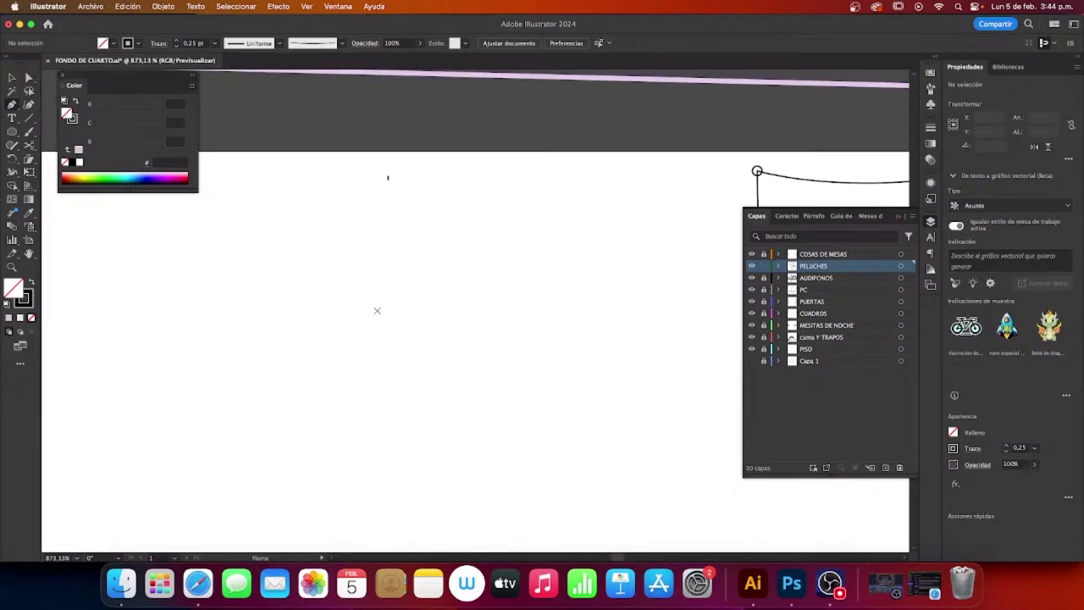
{"action": "scroll", "coordinate": [410, 312], "scroll_direction": "up", "scroll_amount": 1}
{"action": "scroll", "coordinate": [409, 313], "scroll_direction": "up", "scroll_amount": 1}
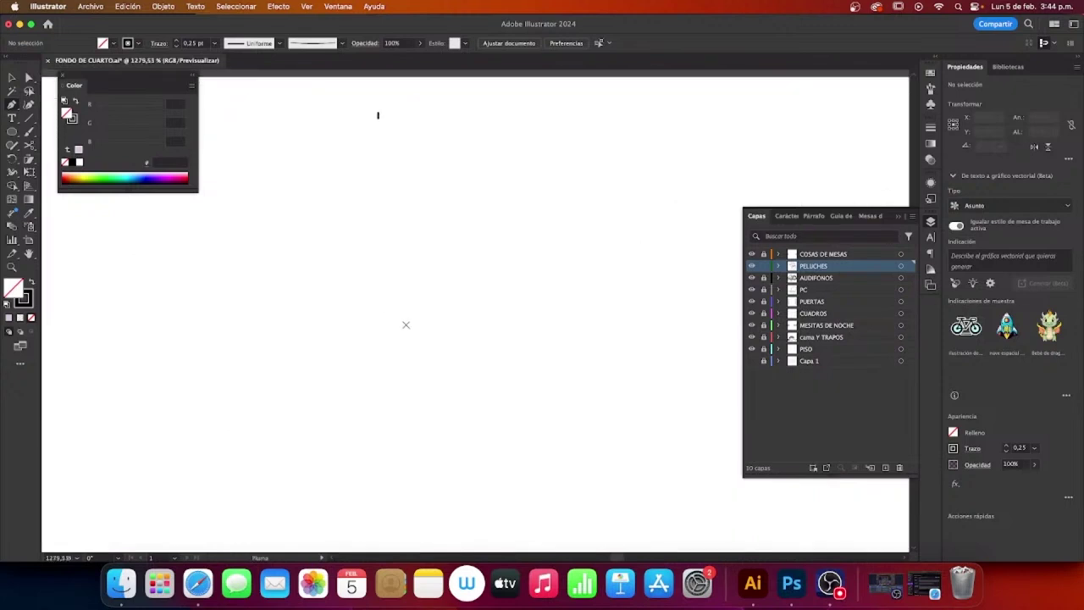
{"action": "scroll", "coordinate": [393, 288], "scroll_direction": "up", "scroll_amount": 1}
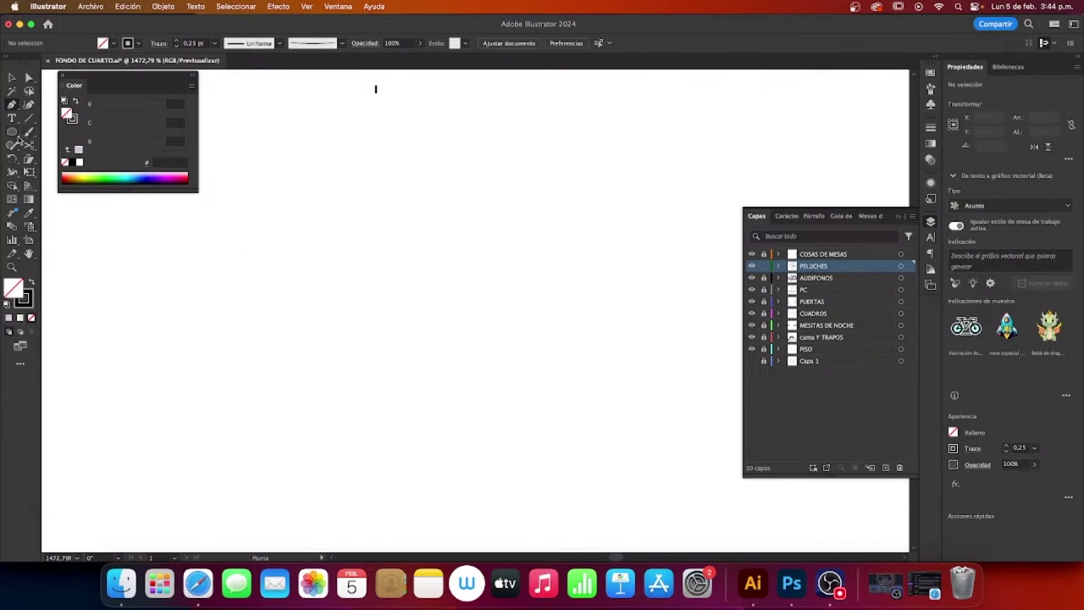
Step: Draw a circle outline with the Ellipse tool, then deselect and undo
{"action": "left_click", "coordinate": [12, 131]}
{"action": "left_click_drag", "start_coordinate": [378, 190], "coordinate": [492, 302]}
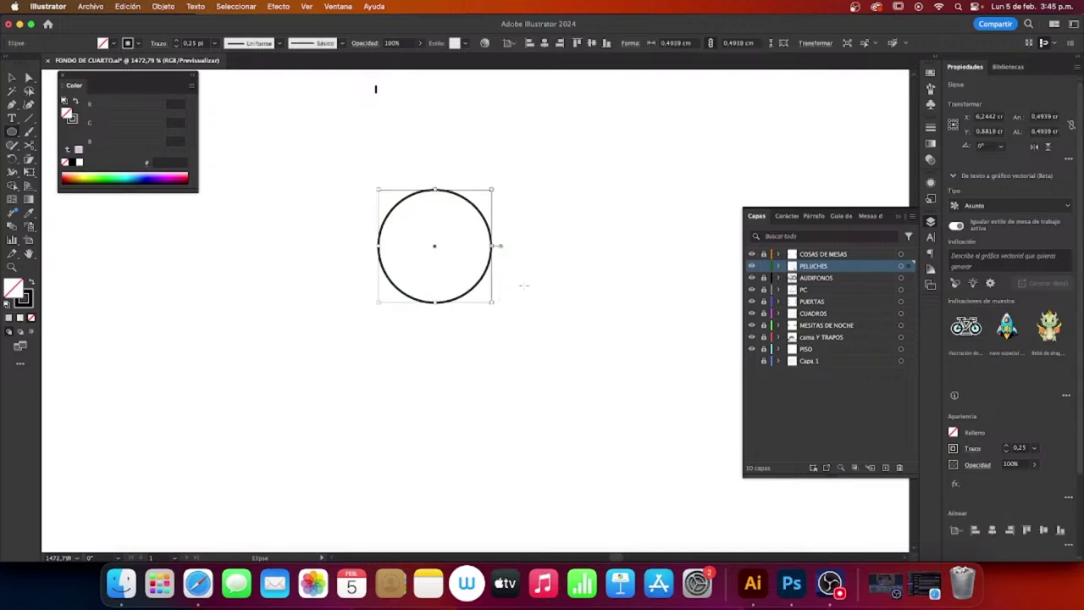
{"action": "key", "text": "super+shift+a"}
{"action": "key", "text": "super+z"}
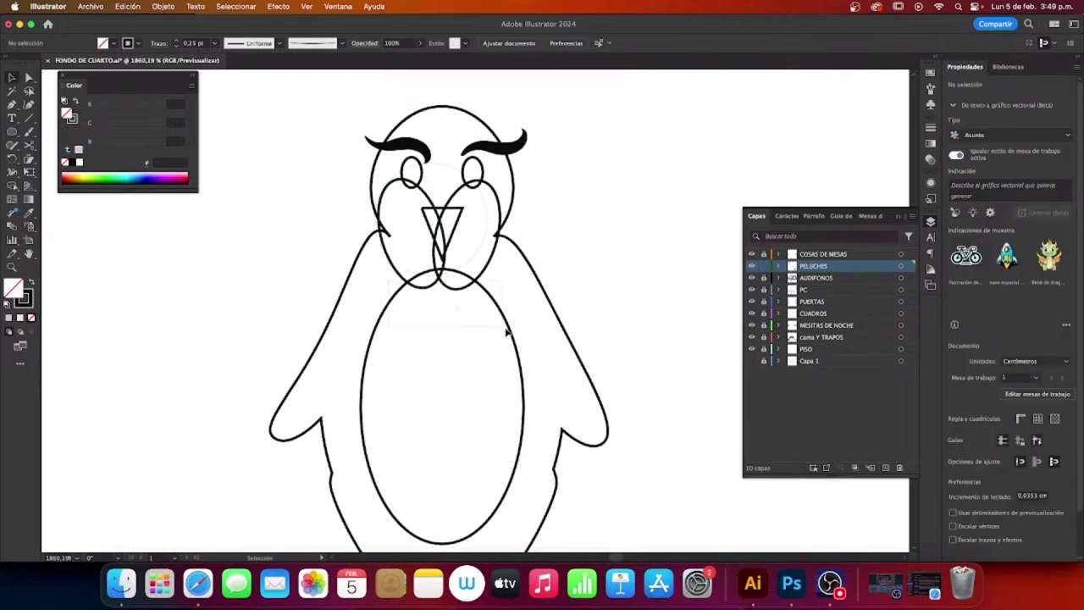
Step: Unite the penguin shapes to clear stray curves and raise its body under the head
{"action": "left_click", "coordinate": [503, 314]}
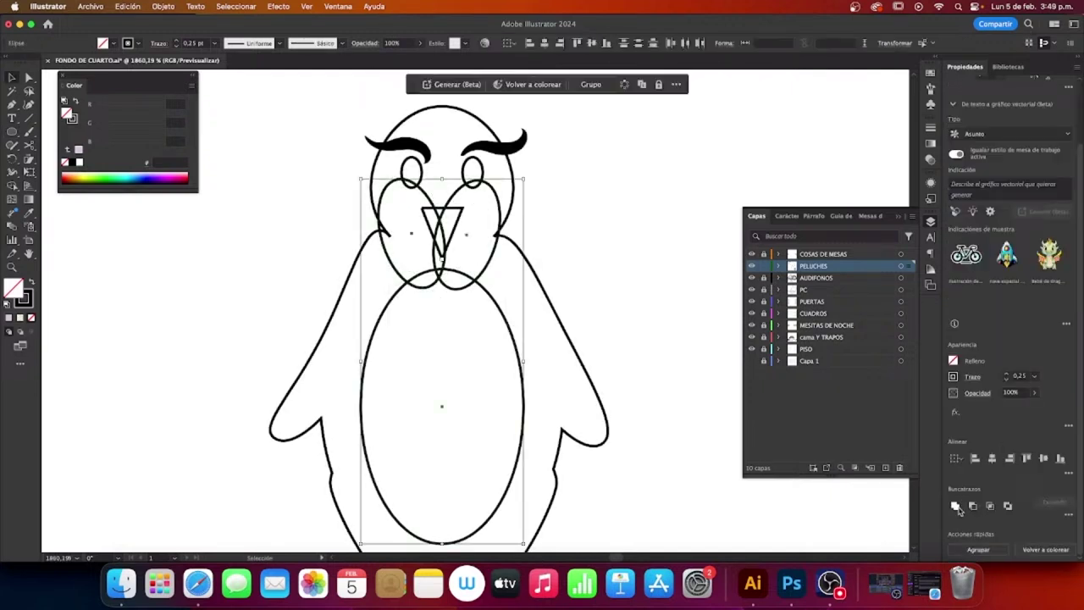
{"action": "left_click", "coordinate": [455, 282]}
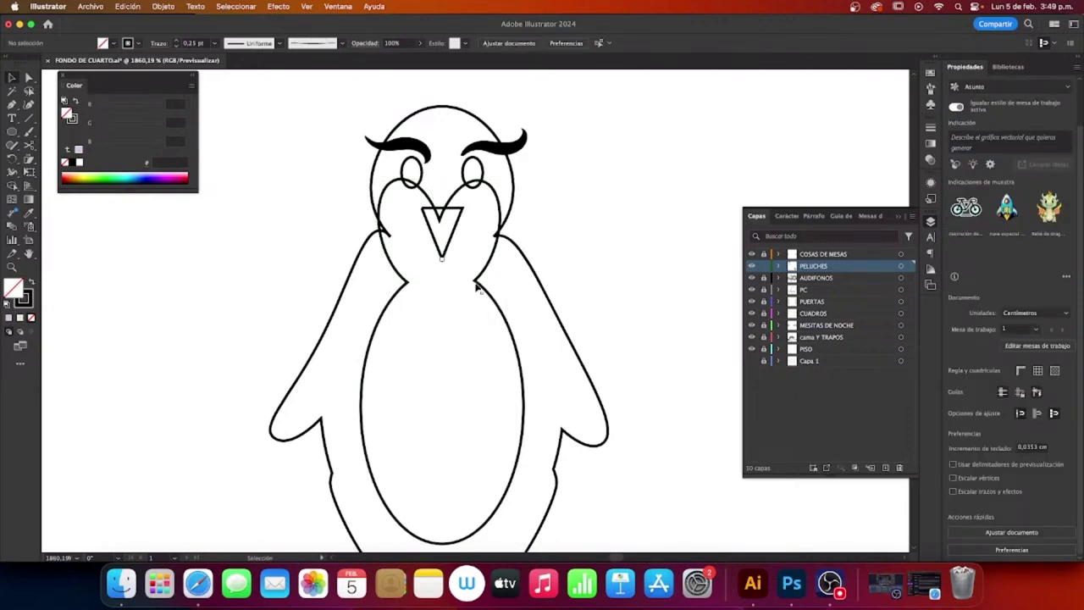
{"action": "left_click_drag", "start_coordinate": [480, 285], "coordinate": [480, 251]}
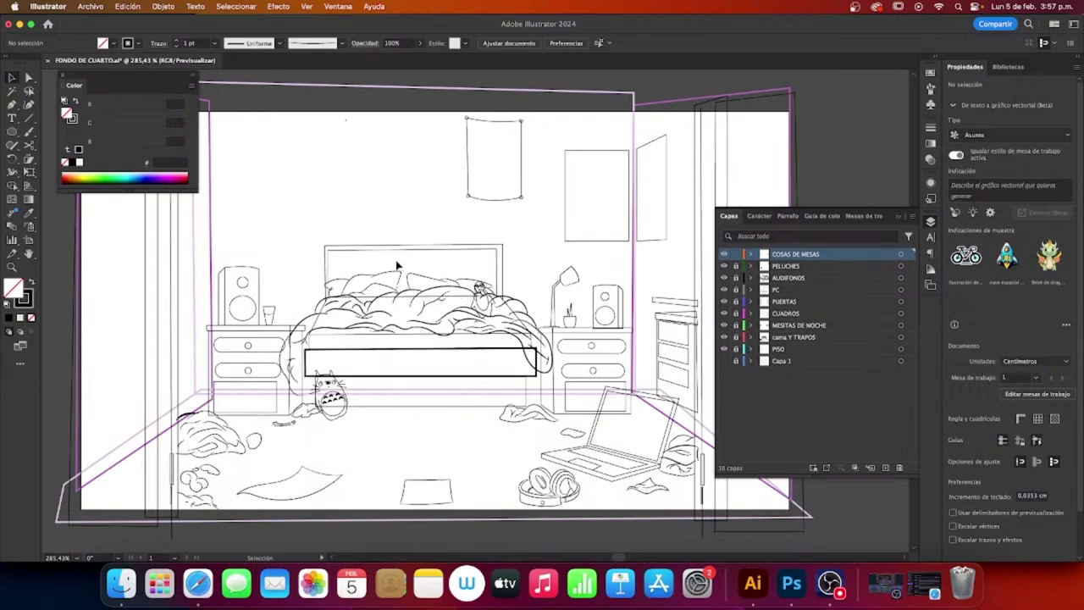
{"action": "scroll", "coordinate": [394, 267], "scroll_direction": "up", "scroll_amount": 3}
{"action": "scroll", "coordinate": [364, 237], "scroll_direction": "left", "scroll_amount": 2}
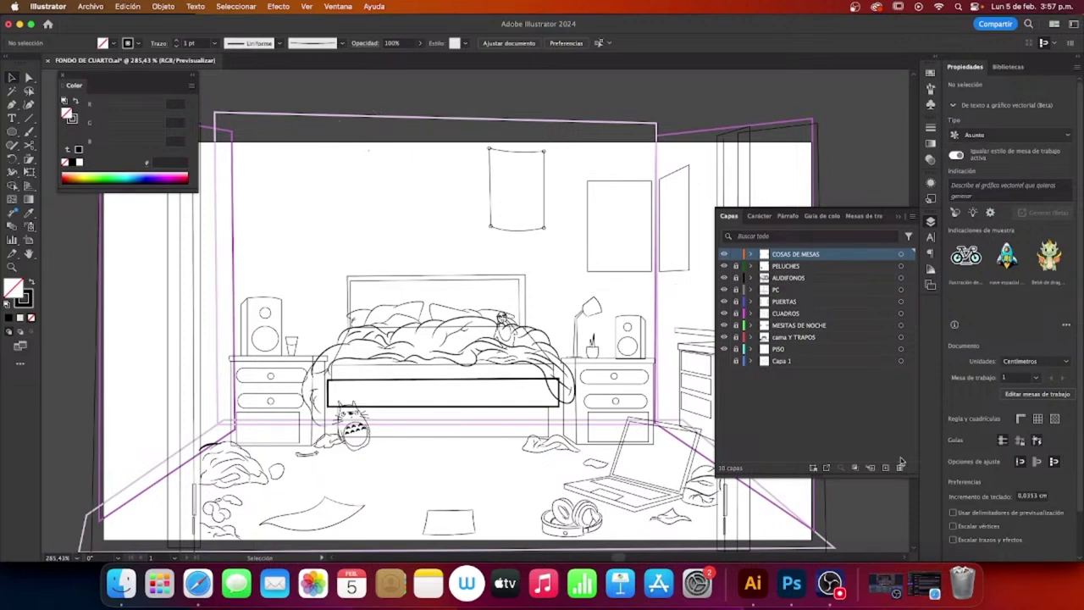
Step: Show the Capa 1 colour reference and zoom in toward the left wall
{"action": "left_click", "coordinate": [725, 361]}
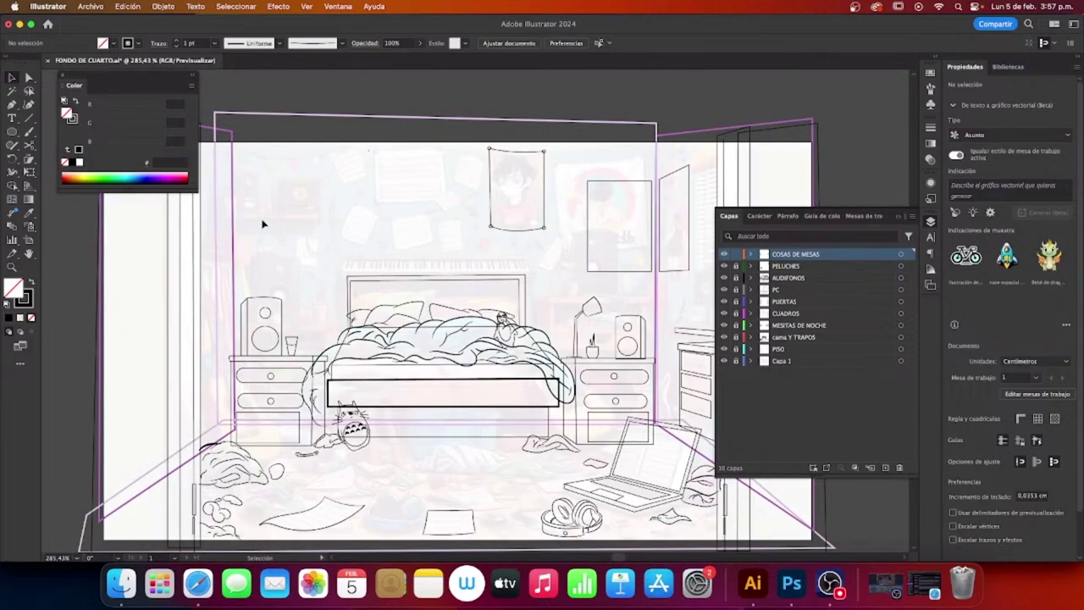
{"action": "scroll", "coordinate": [286, 213], "scroll_direction": "up", "scroll_amount": 5}
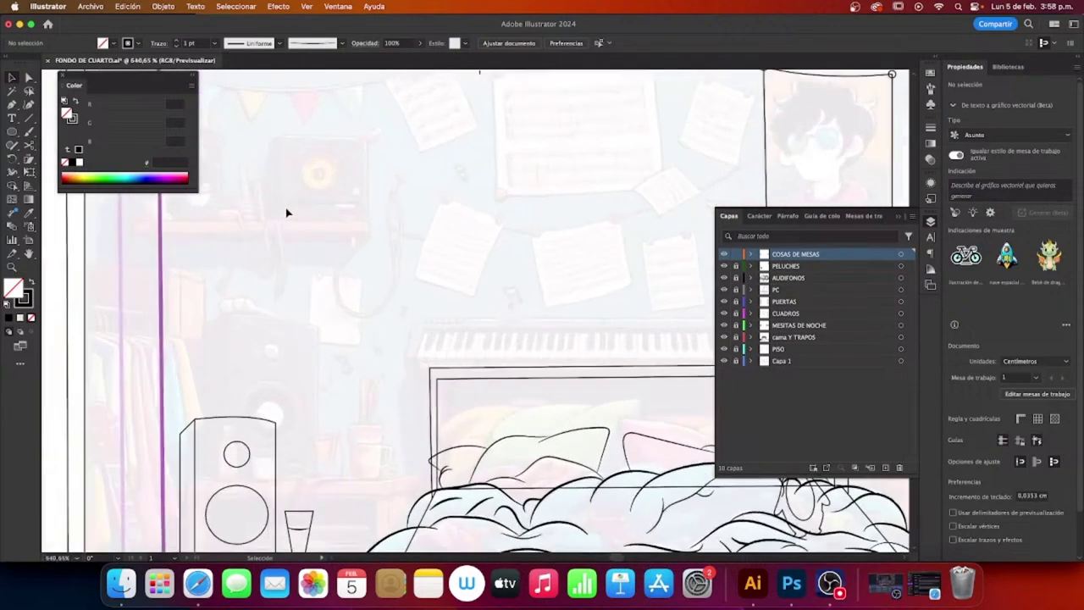
Step: Unlock the MESITAS DE NOCHE layer and make it the active drawing layer
{"action": "left_click_drag", "start_coordinate": [254, 249], "coordinate": [334, 327]}
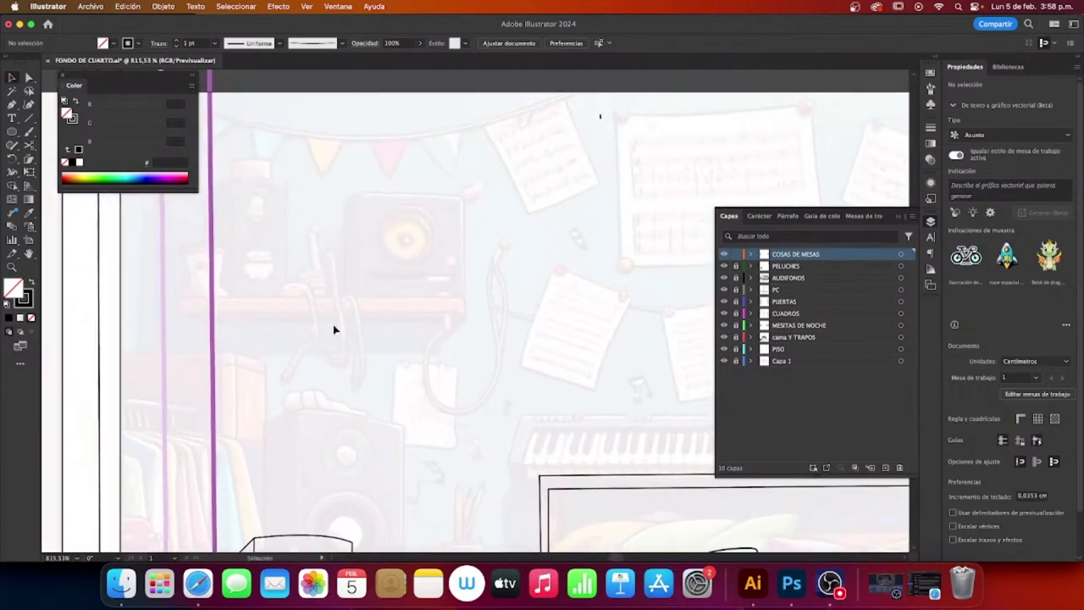
{"action": "left_click", "coordinate": [11, 104]}
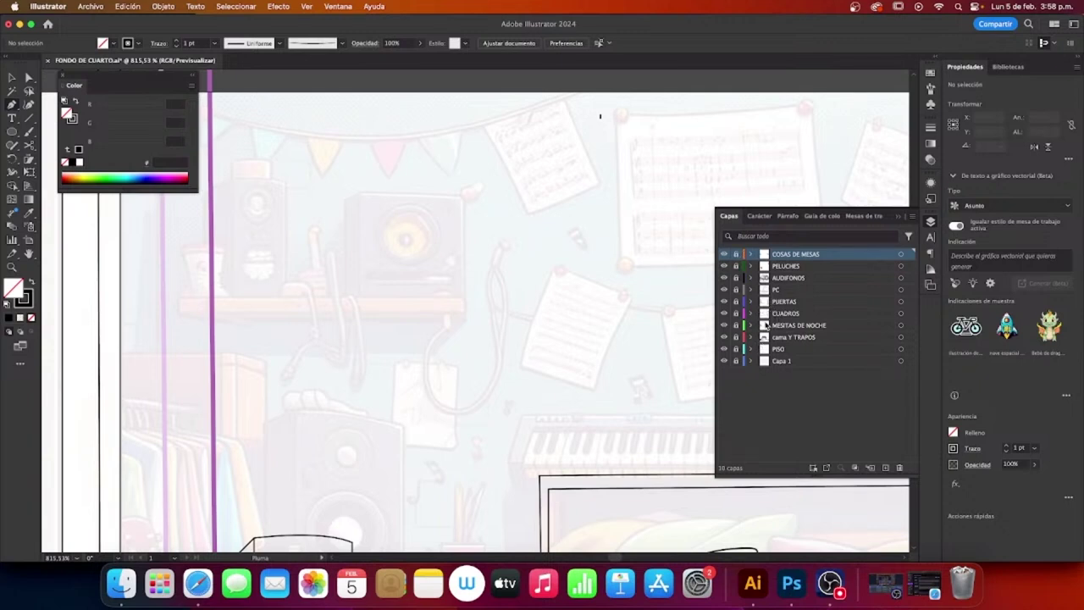
{"action": "left_click", "coordinate": [736, 326]}
{"action": "left_click", "coordinate": [803, 329]}
Step: Trace the shelf's thin top plank as a closed narrow rectangle
{"action": "left_click", "coordinate": [198, 314]}
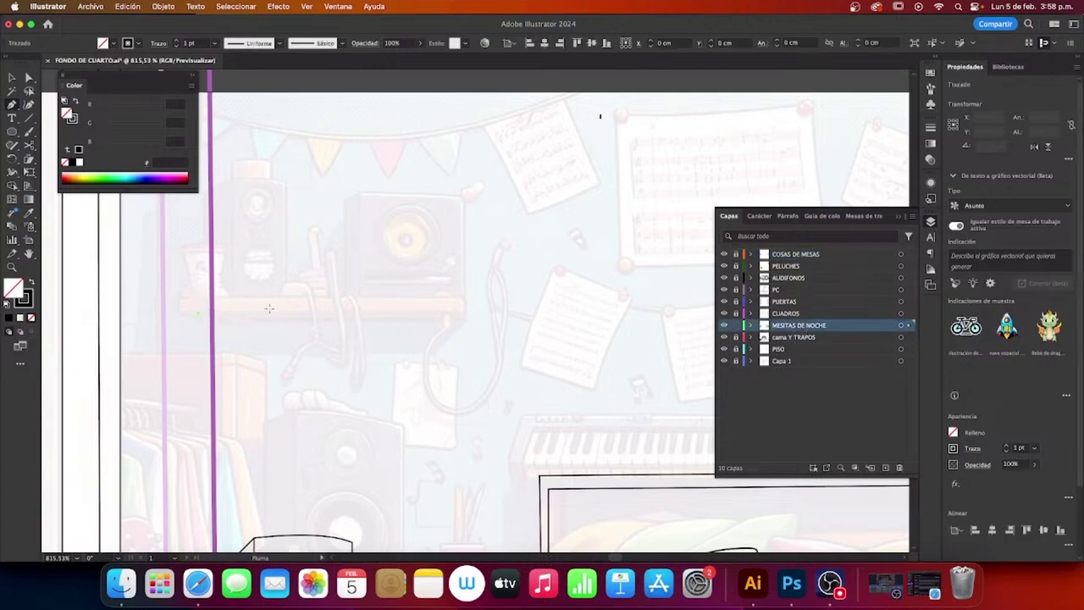
{"action": "left_click", "coordinate": [463, 313]}
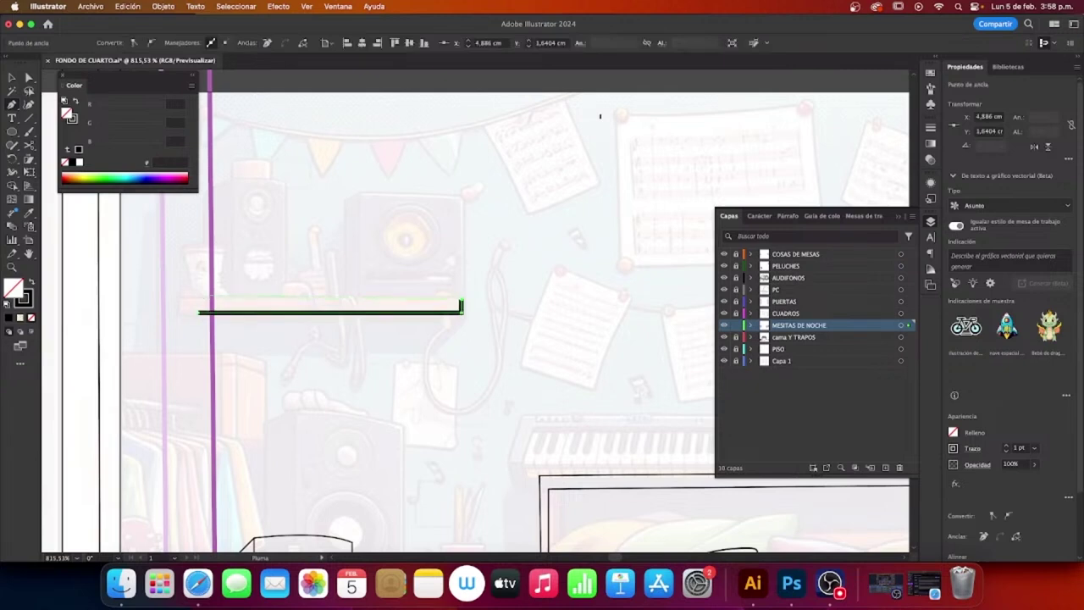
{"action": "left_click", "coordinate": [195, 299]}
{"action": "left_click", "coordinate": [197, 313]}
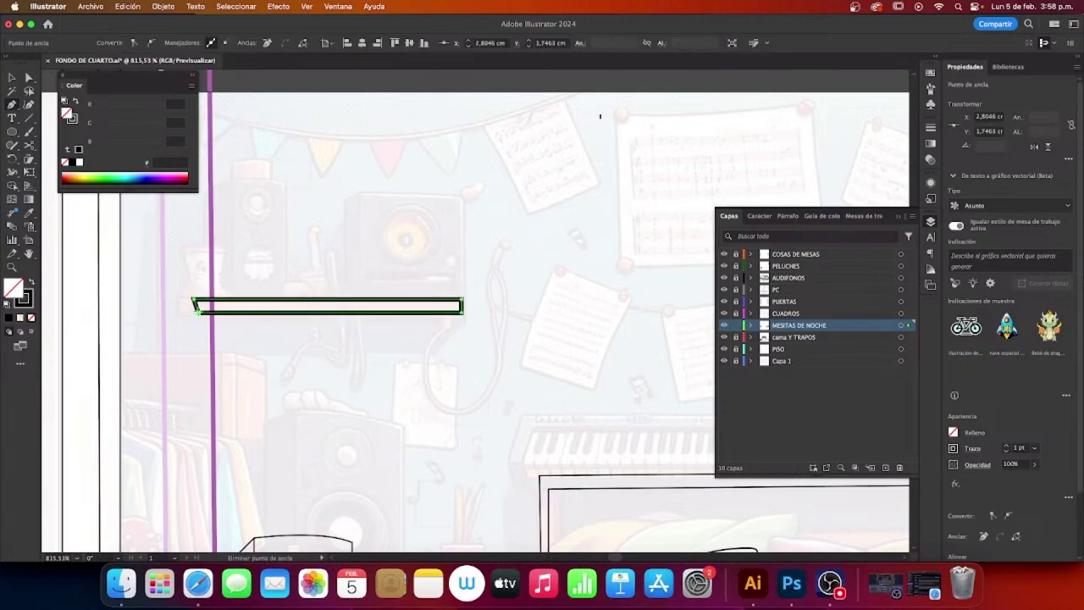
{"action": "key", "text": "v"}
{"action": "left_click", "coordinate": [331, 358]}
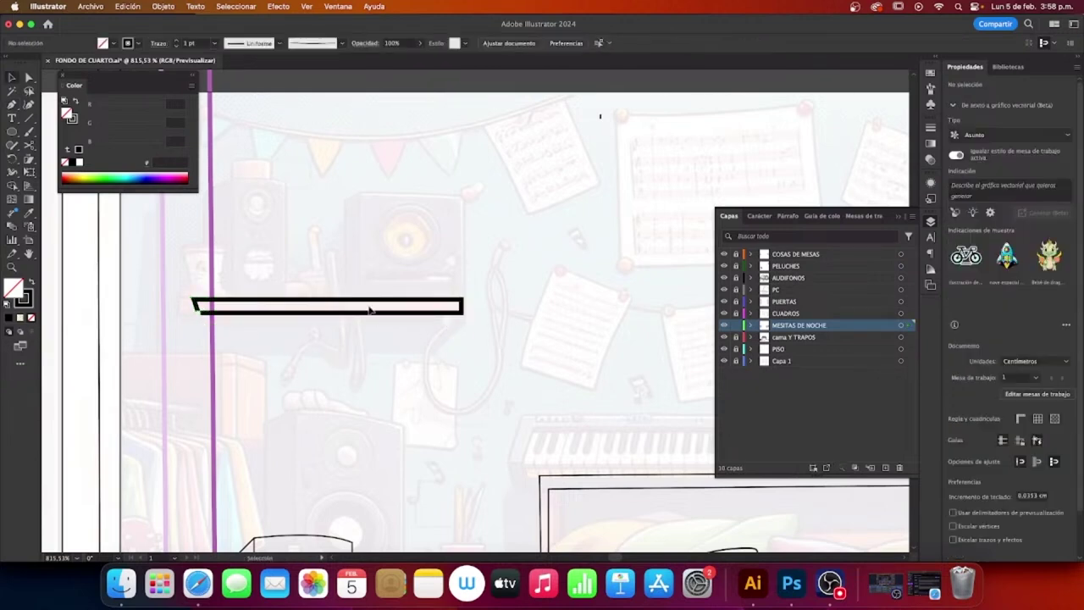
Step: Trace the shelf's tapered underside as a trapezoid below the plank
{"action": "left_click", "coordinate": [11, 104]}
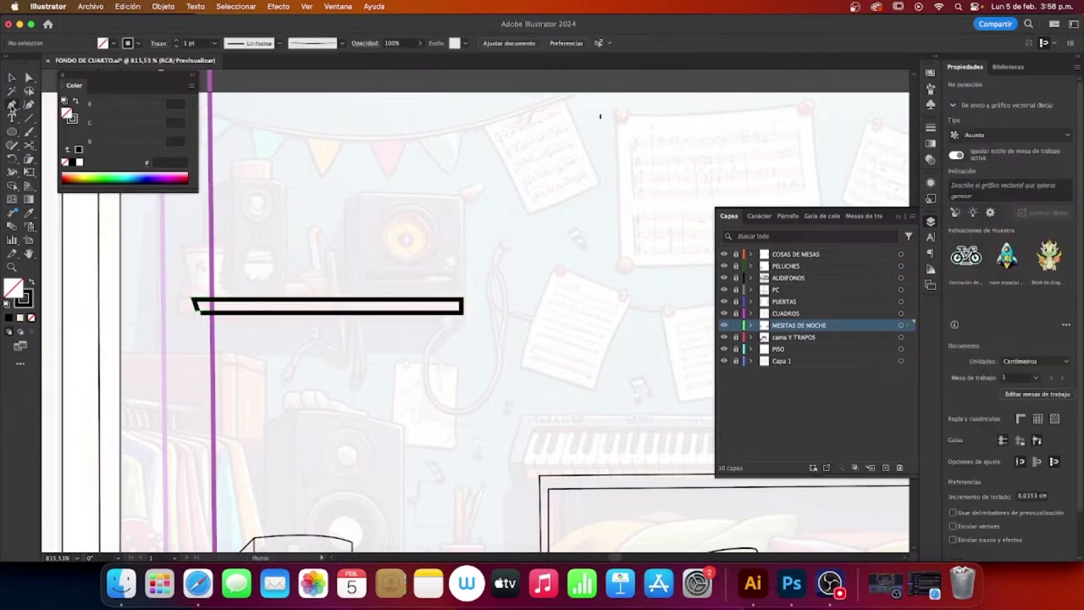
{"action": "left_click", "coordinate": [462, 314]}
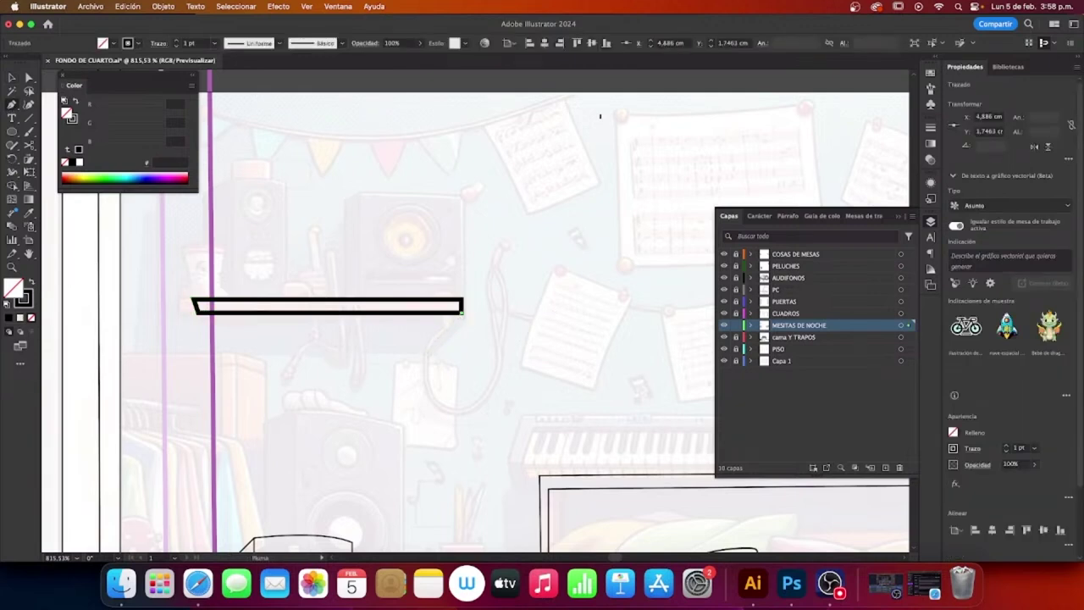
{"action": "left_click", "coordinate": [426, 353]}
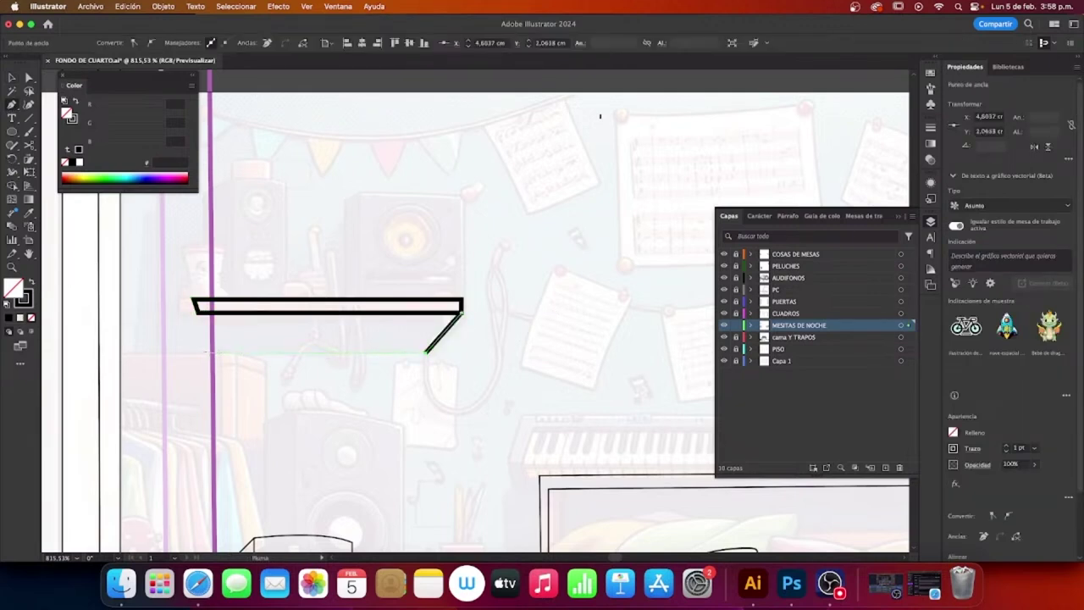
{"action": "left_click", "coordinate": [207, 352]}
{"action": "left_click", "coordinate": [196, 311]}
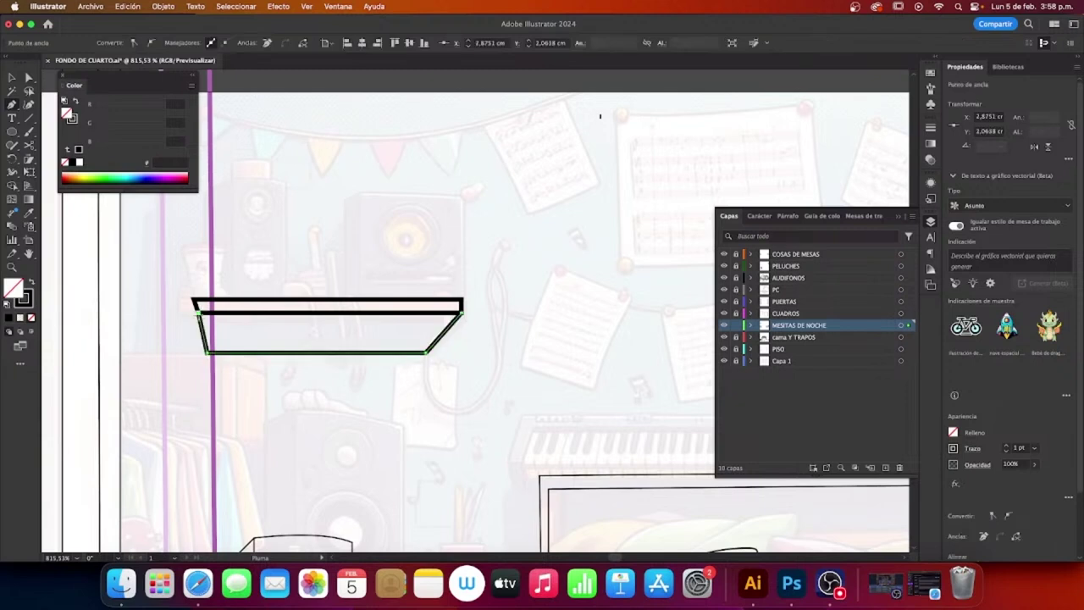
{"action": "key", "text": "v"}
{"action": "left_click", "coordinate": [329, 270]}
{"action": "left_click_drag", "start_coordinate": [486, 232], "coordinate": [510, 296]}
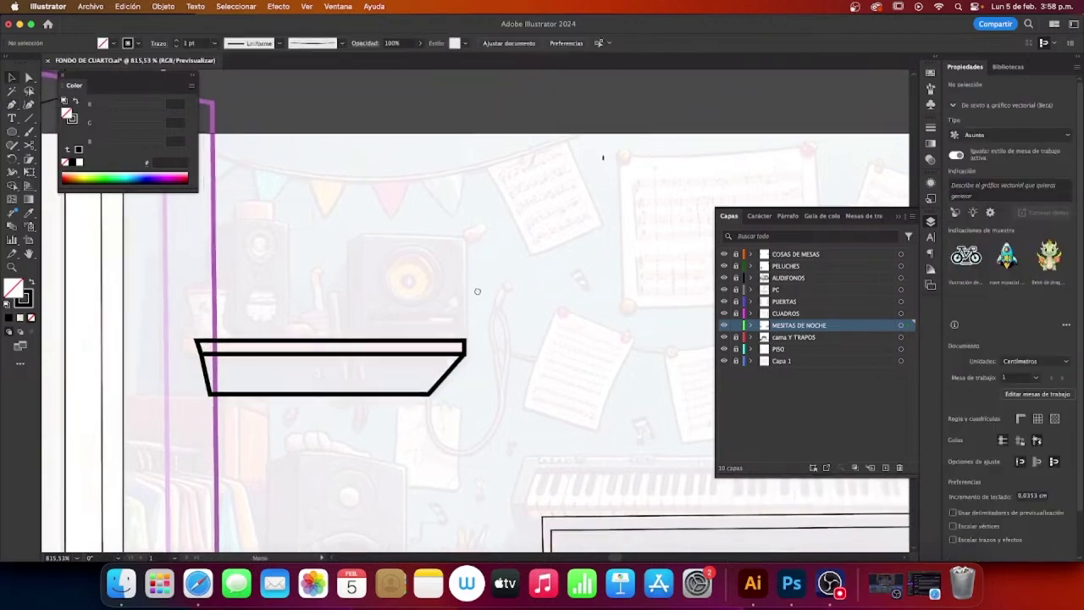
Step: Scroll and zoom to about 1419% on the area just above the wall shelf tray
{"action": "scroll", "coordinate": [510, 296], "scroll_direction": "left", "scroll_amount": 2}
{"action": "scroll", "coordinate": [544, 316], "scroll_direction": "down", "scroll_amount": 2}
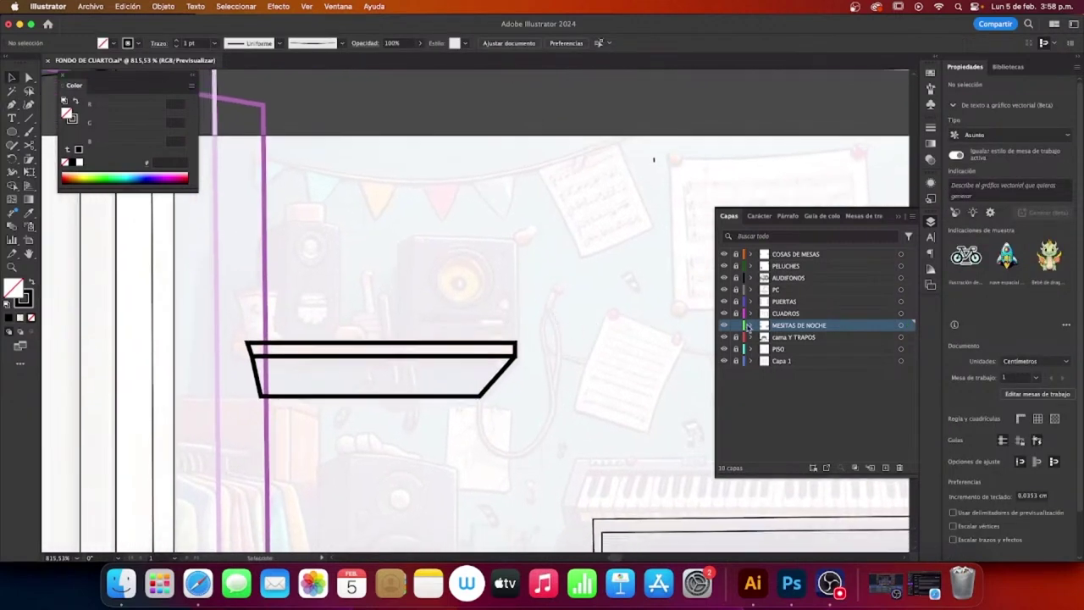
{"action": "scroll", "coordinate": [685, 319], "scroll_direction": "right", "scroll_amount": 5}
{"action": "scroll", "coordinate": [310, 266], "scroll_direction": "left", "scroll_amount": 5}
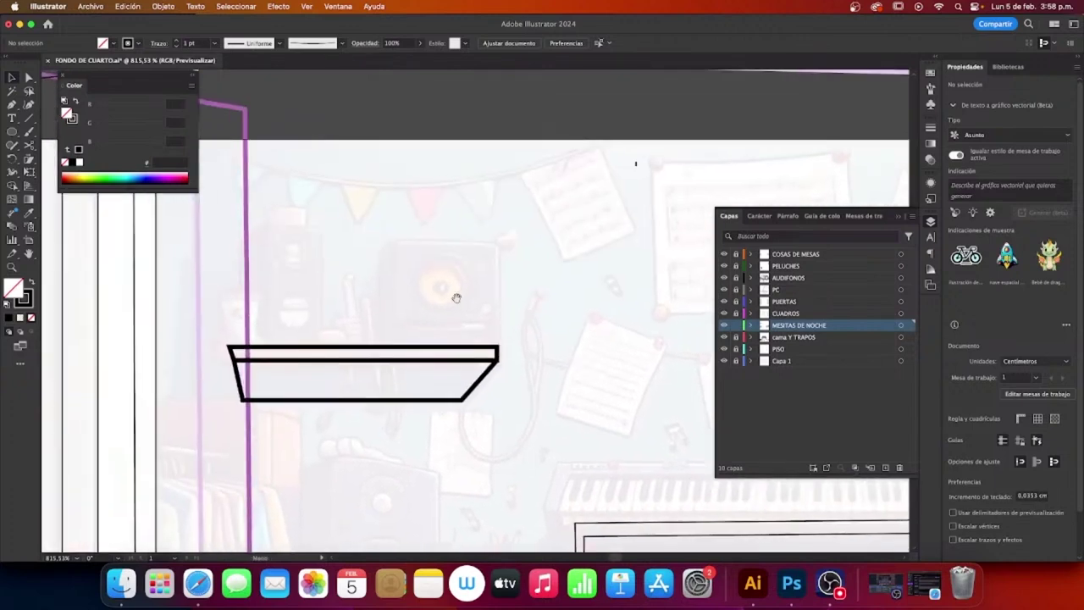
{"action": "scroll", "coordinate": [571, 331], "scroll_direction": "right", "scroll_amount": 3}
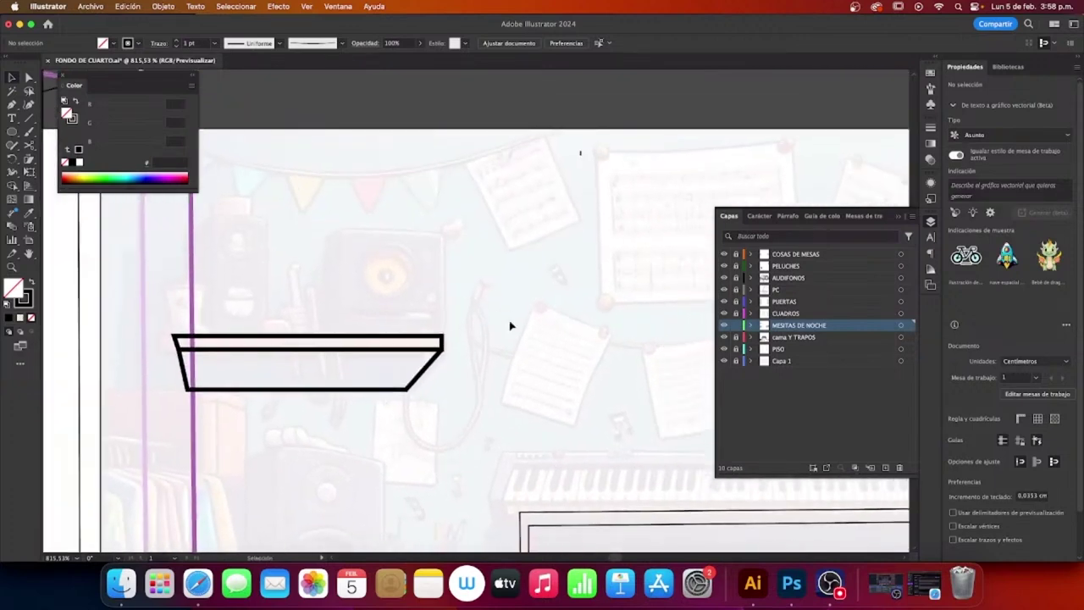
{"action": "scroll", "coordinate": [511, 322], "scroll_direction": "down", "scroll_amount": 5}
{"action": "scroll", "coordinate": [517, 245], "scroll_direction": "down", "scroll_amount": 2}
{"action": "scroll", "coordinate": [542, 246], "scroll_direction": "right", "scroll_amount": 3}
{"action": "scroll", "coordinate": [542, 246], "scroll_direction": "up", "scroll_amount": 2}
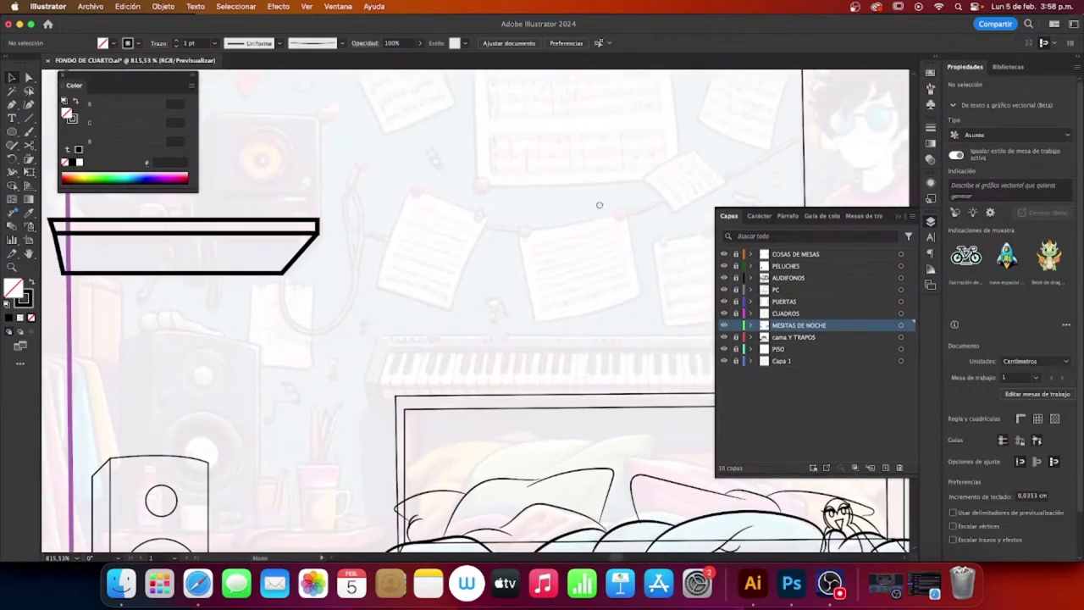
{"action": "scroll", "coordinate": [598, 245], "scroll_direction": "right", "scroll_amount": 4}
{"action": "scroll", "coordinate": [598, 245], "scroll_direction": "up", "scroll_amount": 3}
{"action": "scroll", "coordinate": [448, 286], "scroll_direction": "right", "scroll_amount": 5}
{"action": "scroll", "coordinate": [448, 285], "scroll_direction": "up", "scroll_amount": 1}
{"action": "scroll", "coordinate": [332, 294], "scroll_direction": "right", "scroll_amount": 1}
{"action": "scroll", "coordinate": [331, 293], "scroll_direction": "up", "scroll_amount": 1}
{"action": "scroll", "coordinate": [354, 310], "scroll_direction": "right", "scroll_amount": 6}
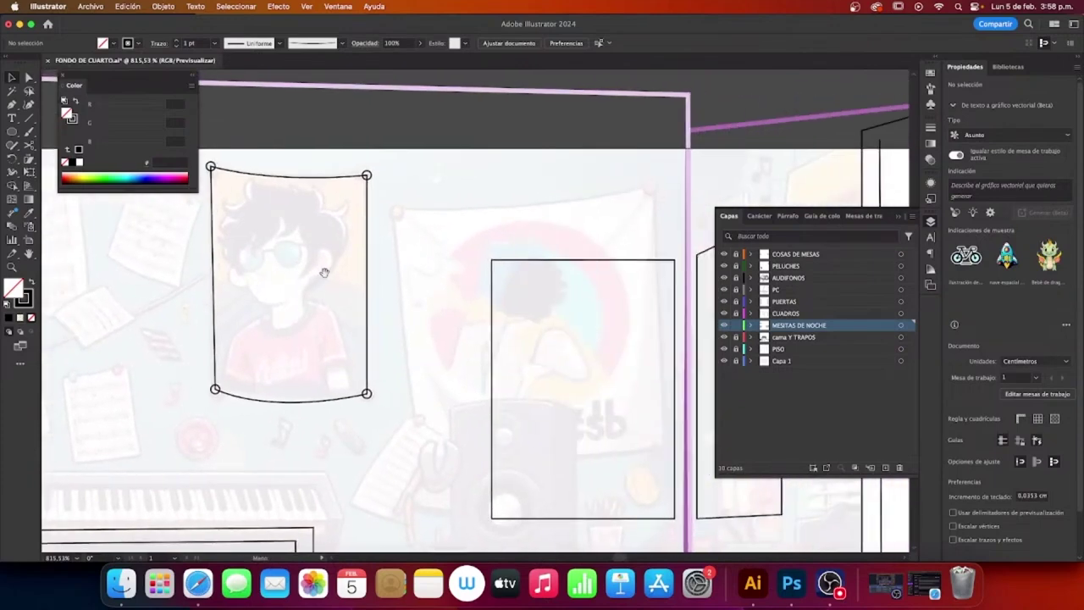
{"action": "scroll", "coordinate": [469, 334], "scroll_direction": "left", "scroll_amount": 7}
{"action": "scroll", "coordinate": [469, 333], "scroll_direction": "down", "scroll_amount": 2}
{"action": "scroll", "coordinate": [517, 266], "scroll_direction": "left", "scroll_amount": 4}
{"action": "scroll", "coordinate": [518, 266], "scroll_direction": "up", "scroll_amount": 1}
{"action": "scroll", "coordinate": [419, 339], "scroll_direction": "left", "scroll_amount": 7}
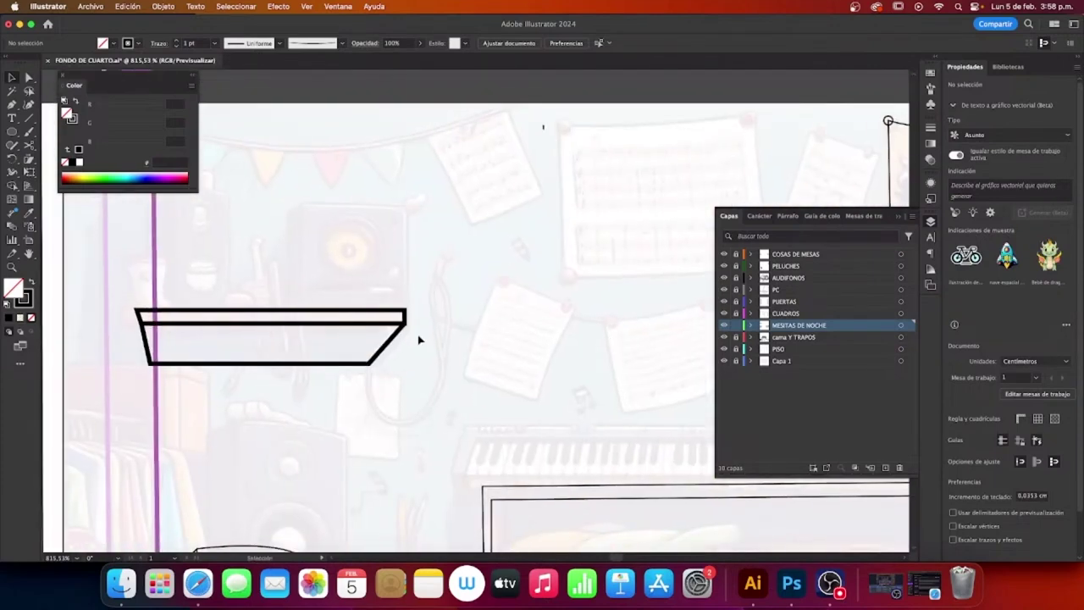
{"action": "scroll", "coordinate": [419, 339], "scroll_direction": "left", "scroll_amount": 3}
{"action": "scroll", "coordinate": [420, 338], "scroll_direction": "down", "scroll_amount": 1}
{"action": "scroll", "coordinate": [455, 315], "scroll_direction": "up", "scroll_amount": 1}
{"action": "scroll", "coordinate": [455, 315], "scroll_direction": "left", "scroll_amount": 1}
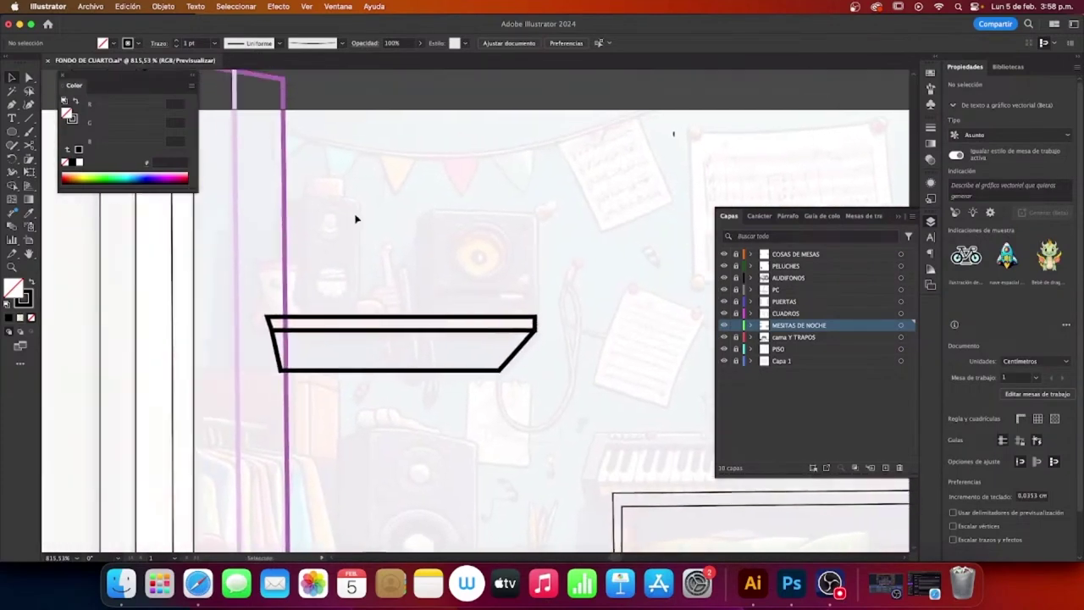
{"action": "scroll", "coordinate": [369, 240], "scroll_direction": "up", "scroll_amount": 3}
{"action": "scroll", "coordinate": [368, 237], "scroll_direction": "up", "scroll_amount": 2}
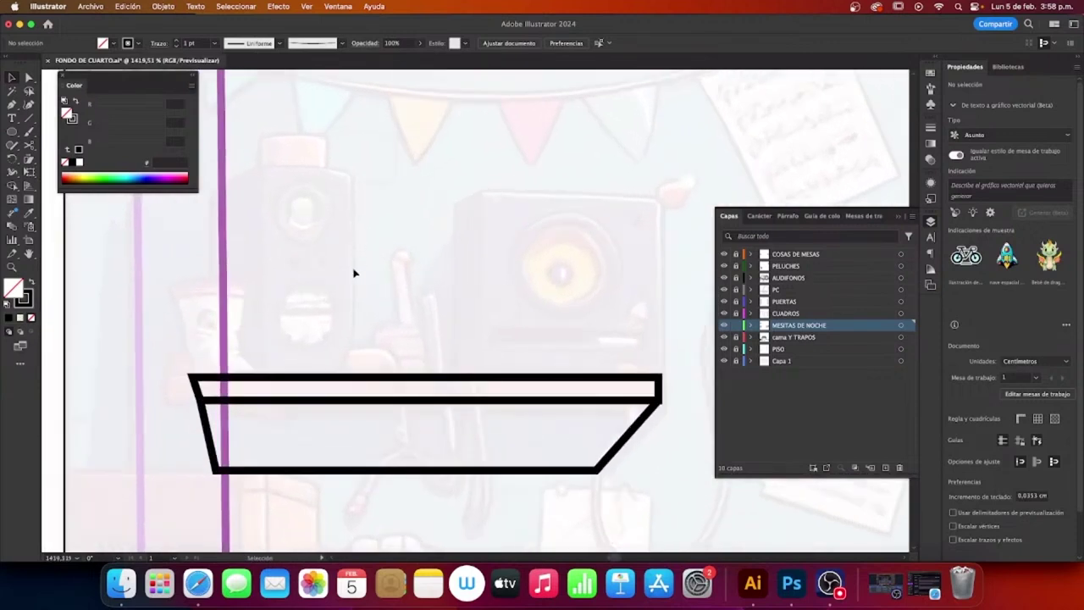
{"action": "scroll", "coordinate": [337, 273], "scroll_direction": "up", "scroll_amount": 3}
{"action": "scroll", "coordinate": [337, 273], "scroll_direction": "left", "scroll_amount": 3}
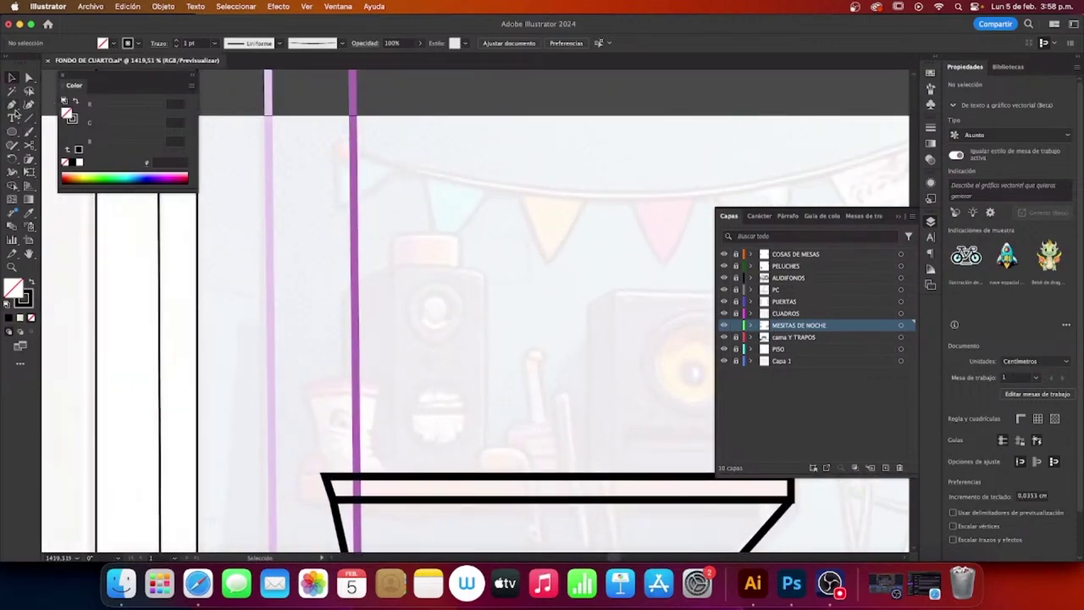
Step: Outline the tall speaker box as a closed four-corner rectangle on the shelf
{"action": "left_click", "coordinate": [15, 111]}
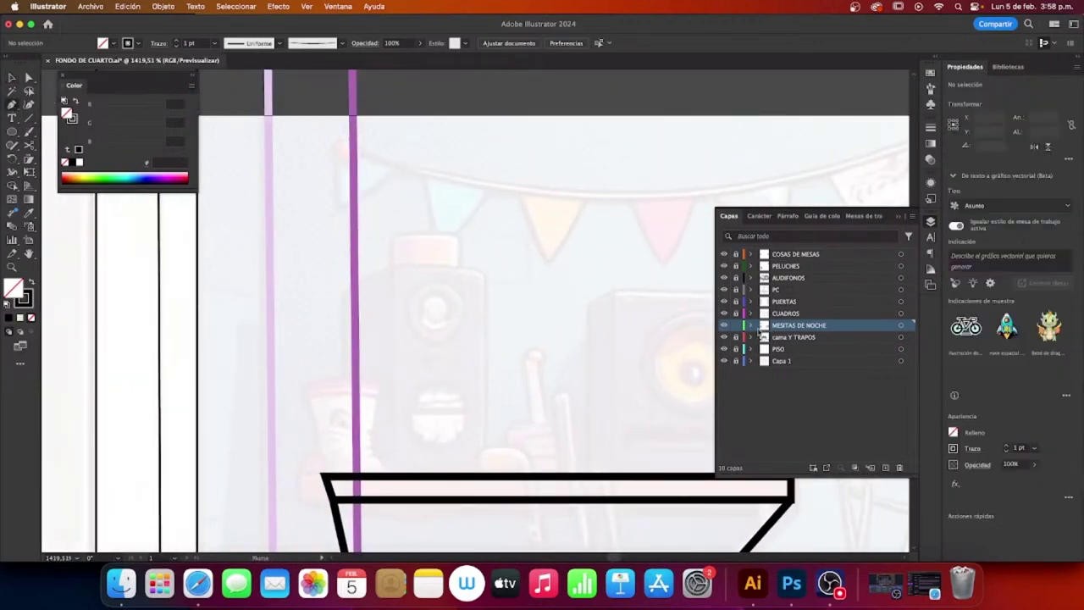
{"action": "left_click", "coordinate": [481, 472]}
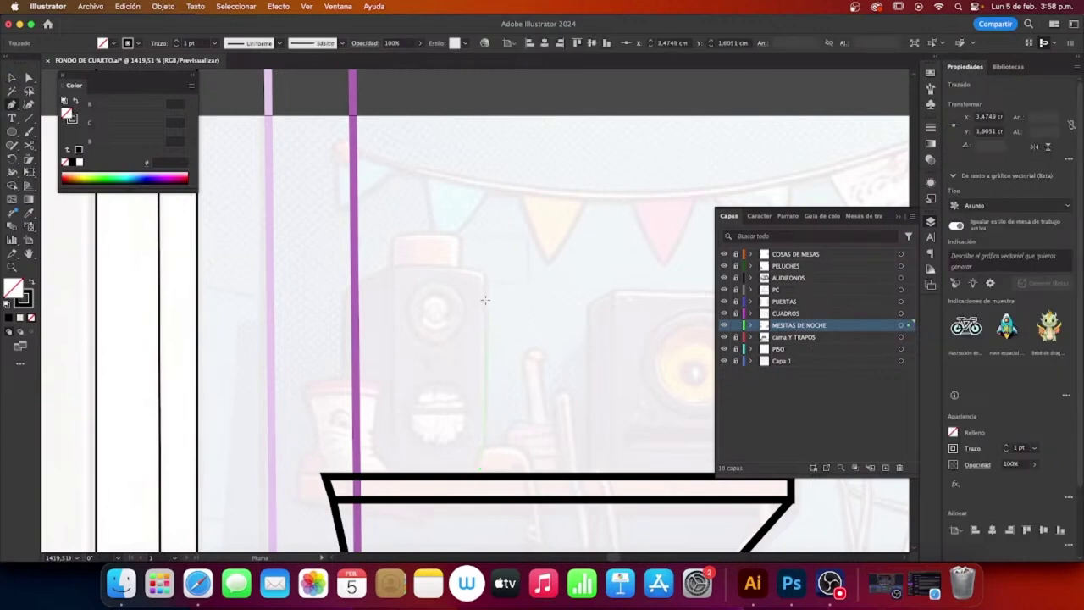
{"action": "left_click", "coordinate": [483, 273]}
{"action": "left_click", "coordinate": [396, 274]}
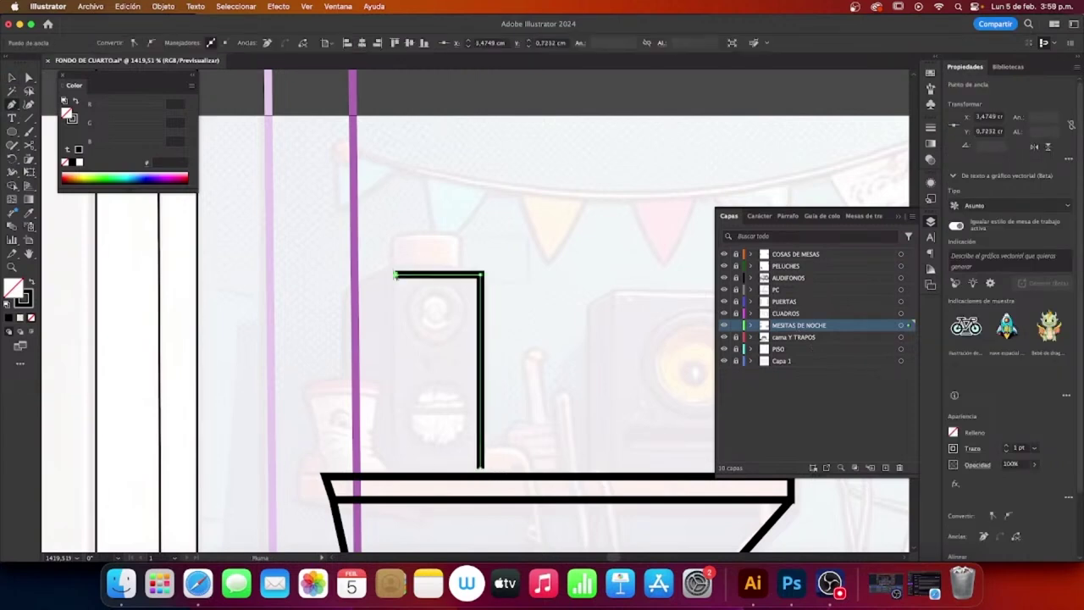
{"action": "left_click", "coordinate": [394, 471]}
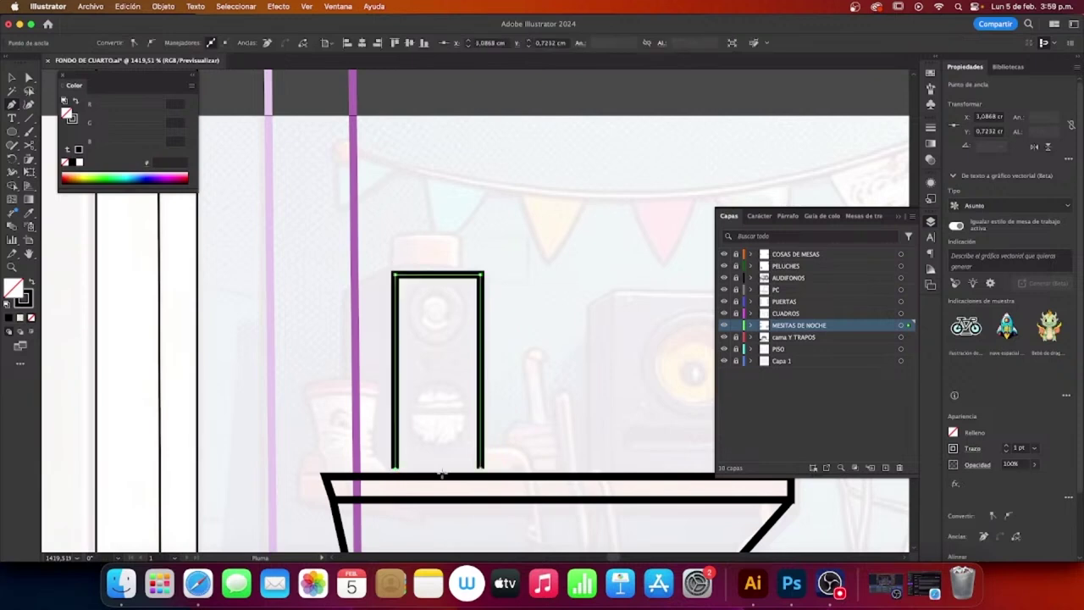
{"action": "left_click", "coordinate": [480, 469]}
{"action": "left_click", "coordinate": [519, 344], "text": "super"}
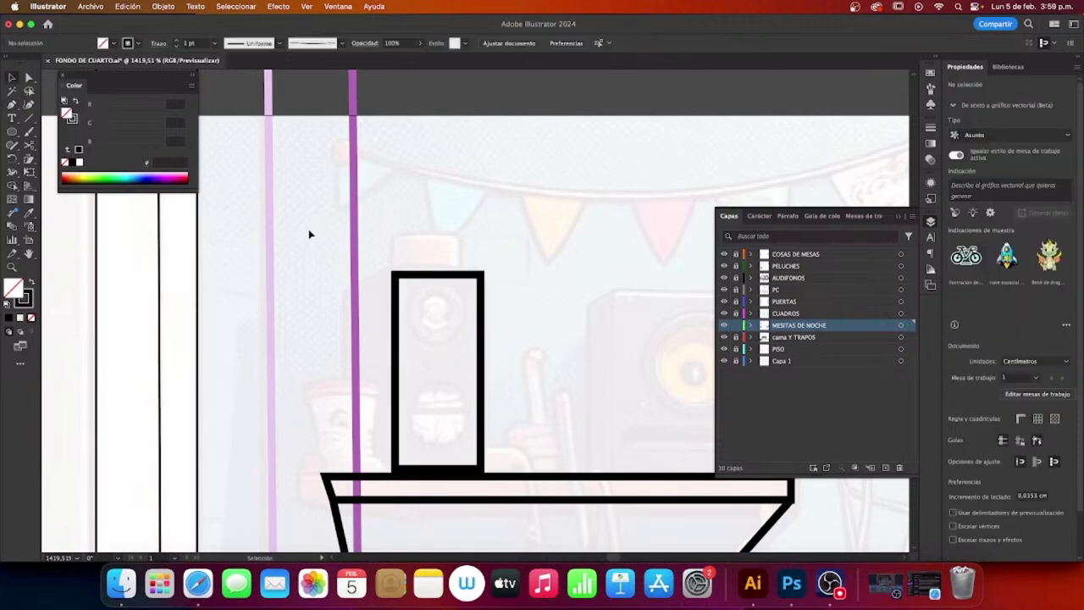
Step: Draw an angled side path off the box's top-left corner, then delete it
{"action": "left_click", "coordinate": [12, 104]}
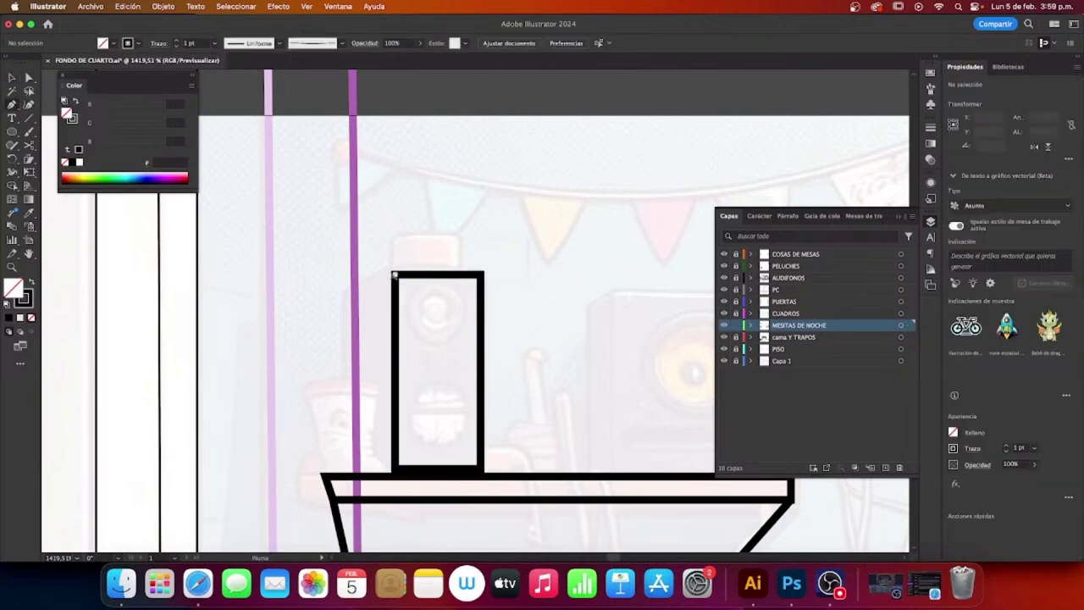
{"action": "left_click", "coordinate": [394, 273]}
{"action": "left_click", "coordinate": [341, 311]}
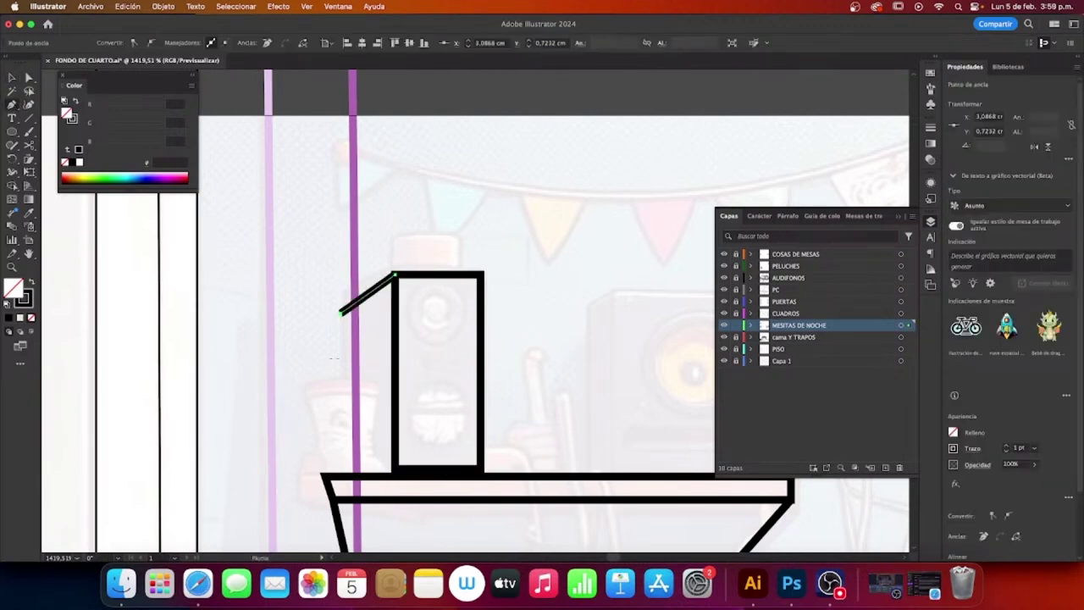
{"action": "left_click", "coordinate": [340, 475]}
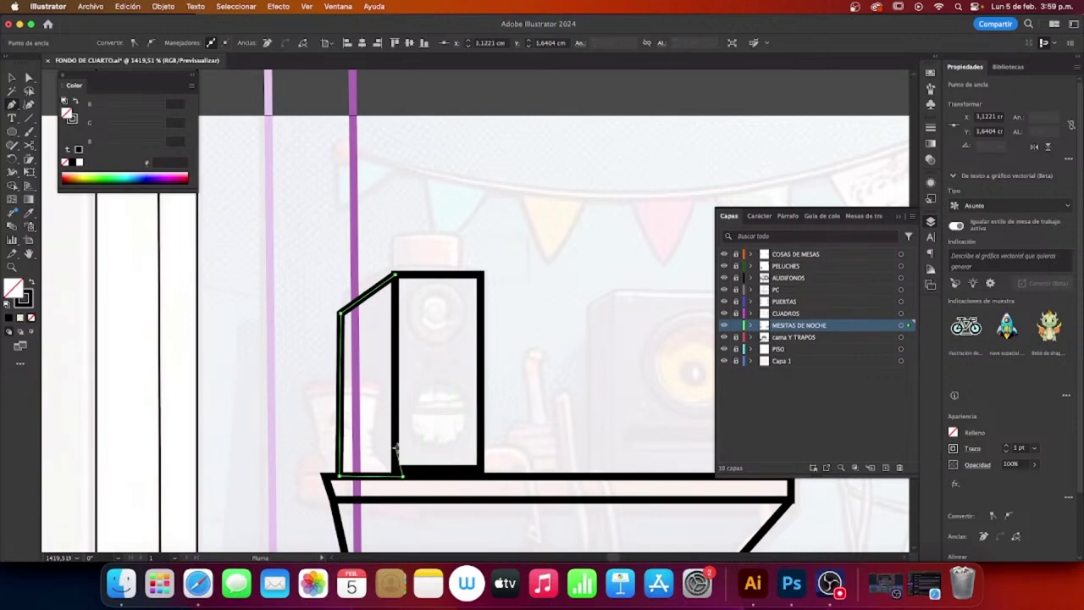
{"action": "key", "text": "v"}
{"action": "left_click", "coordinate": [634, 395]}
{"action": "left_click", "coordinate": [355, 301]}
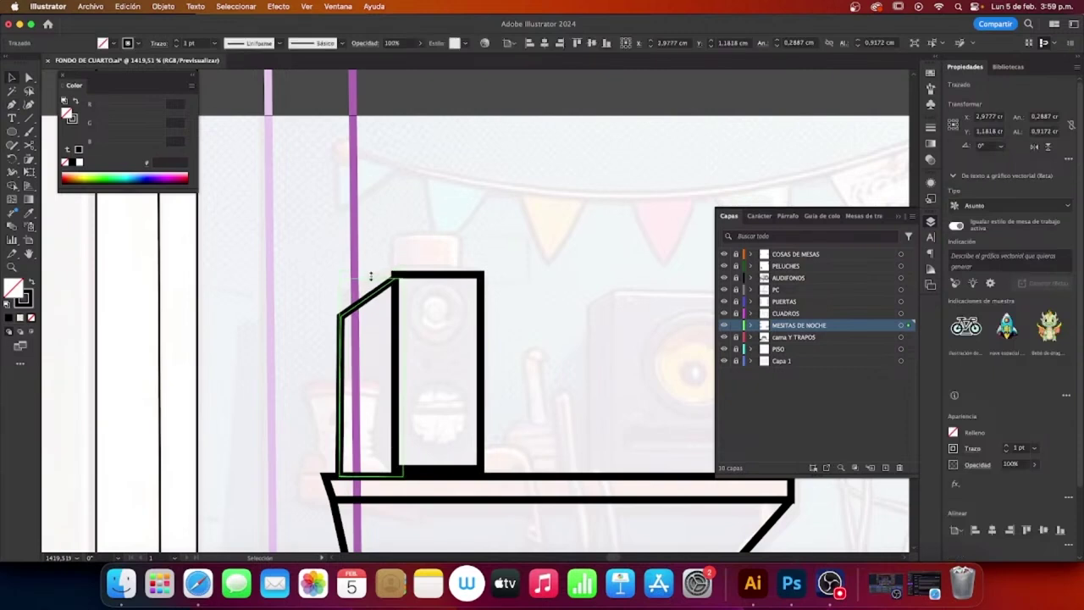
{"action": "left_click", "coordinate": [514, 261]}
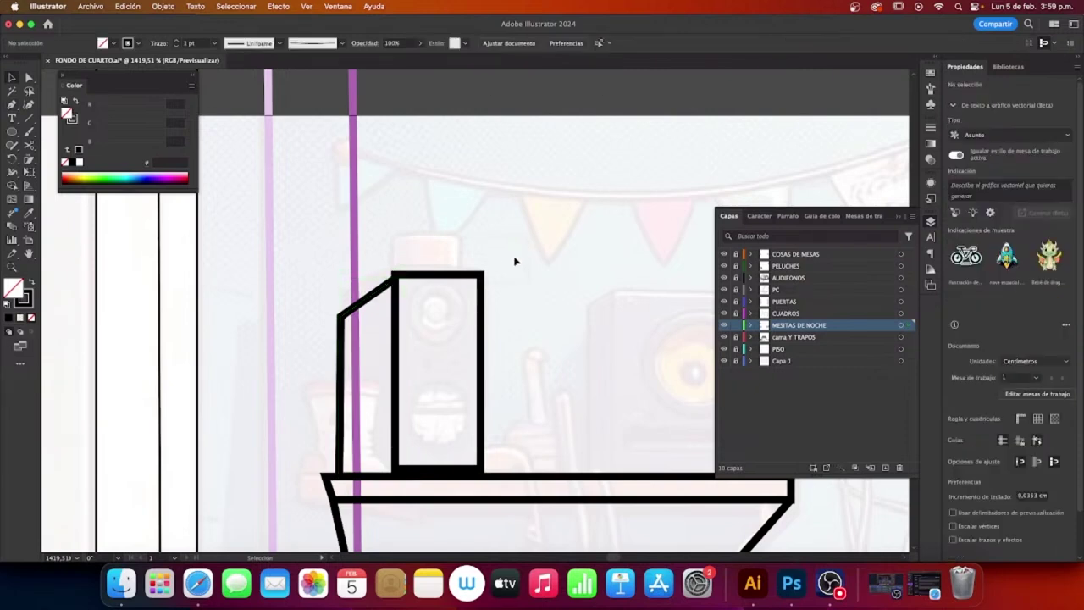
{"action": "left_click", "coordinate": [466, 277]}
{"action": "key", "text": "Delete"}
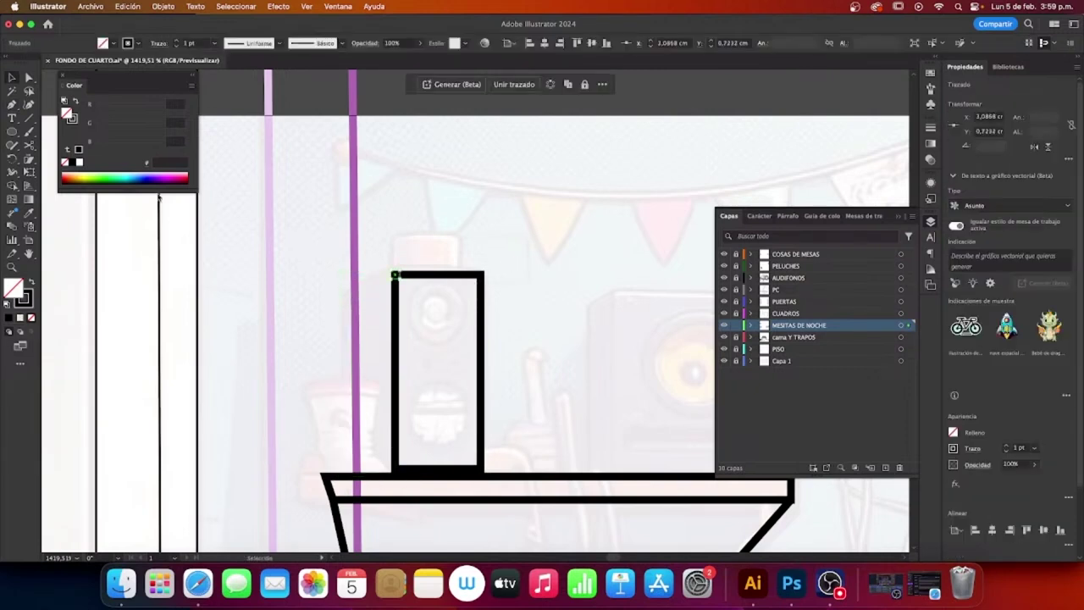
{"action": "left_click", "coordinate": [46, 135]}
Step: Draw a closed slanted side panel from the box's top-left corner down to the shelf
{"action": "left_click", "coordinate": [11, 104]}
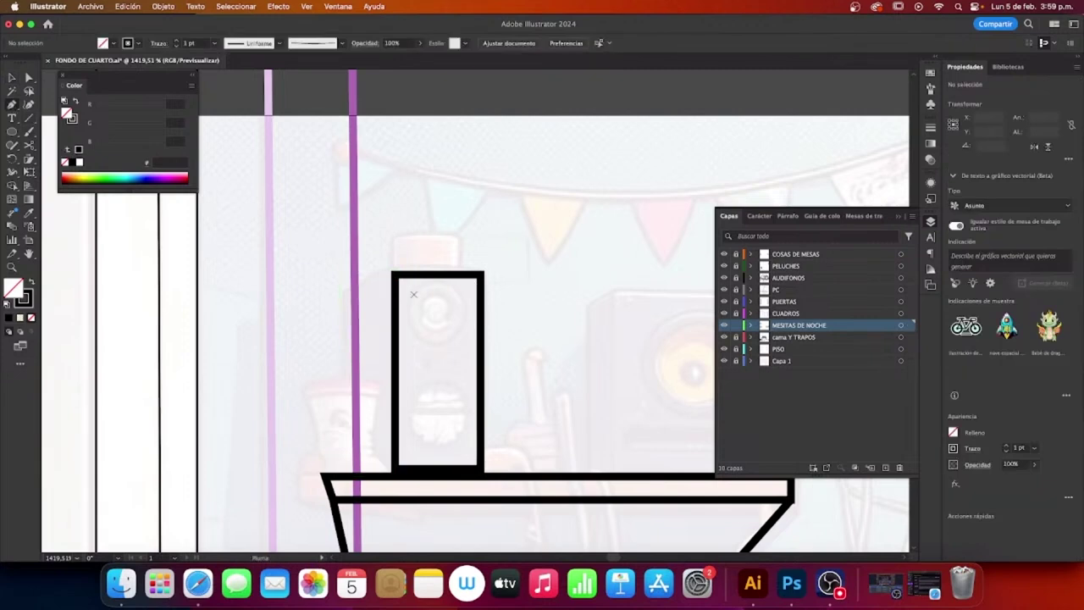
{"action": "scroll", "coordinate": [413, 294], "scroll_direction": "up", "scroll_amount": 3}
{"action": "scroll", "coordinate": [412, 355], "scroll_direction": "down", "scroll_amount": 2}
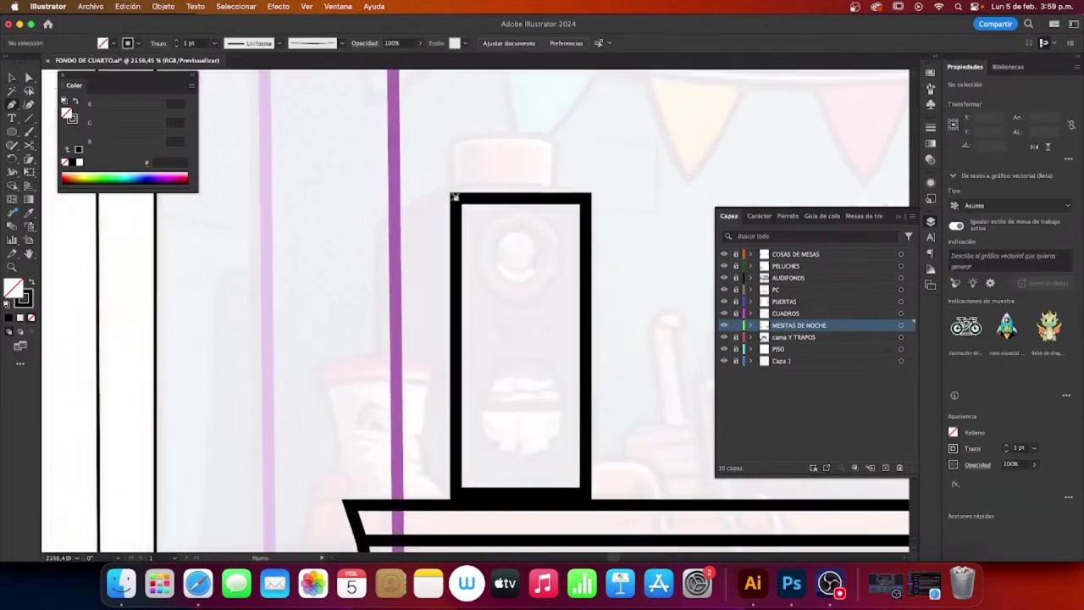
{"action": "left_click", "coordinate": [454, 197]}
{"action": "left_click", "coordinate": [375, 233]}
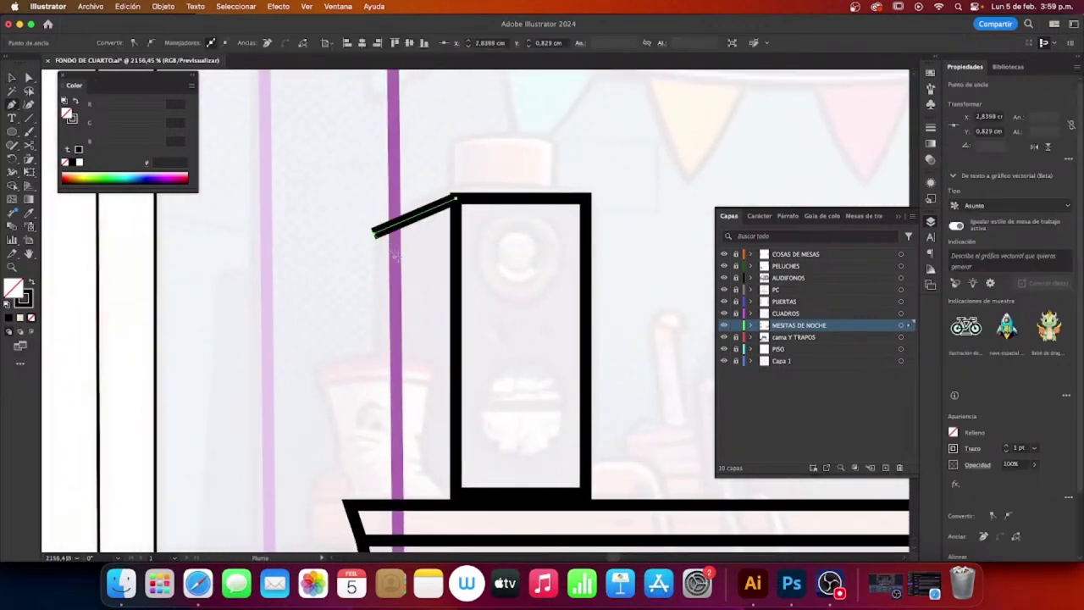
{"action": "left_click", "coordinate": [373, 505]}
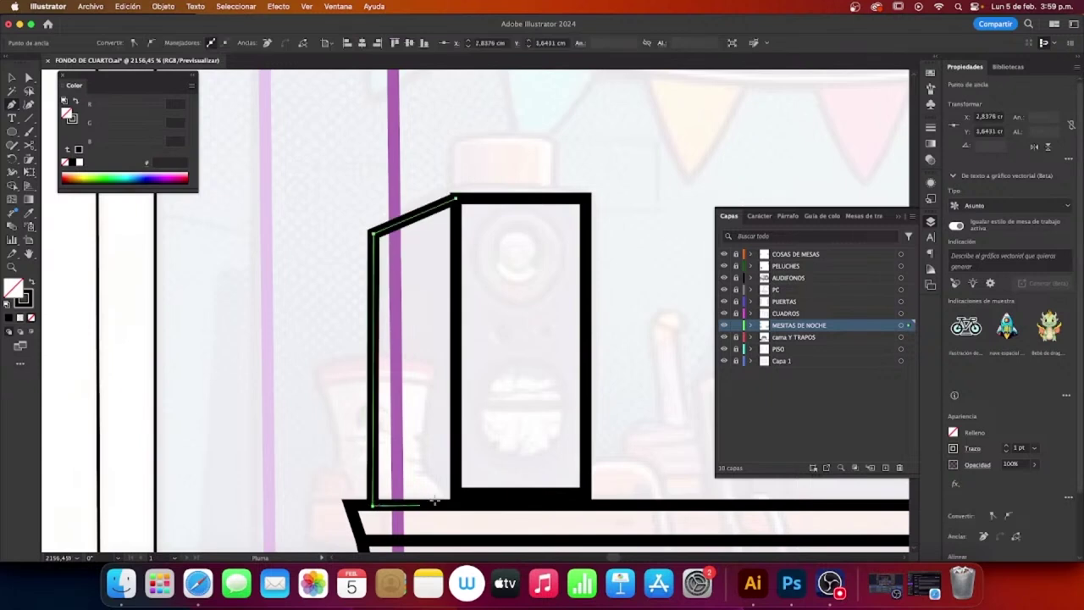
{"action": "left_click", "coordinate": [462, 493]}
{"action": "key", "text": "v"}
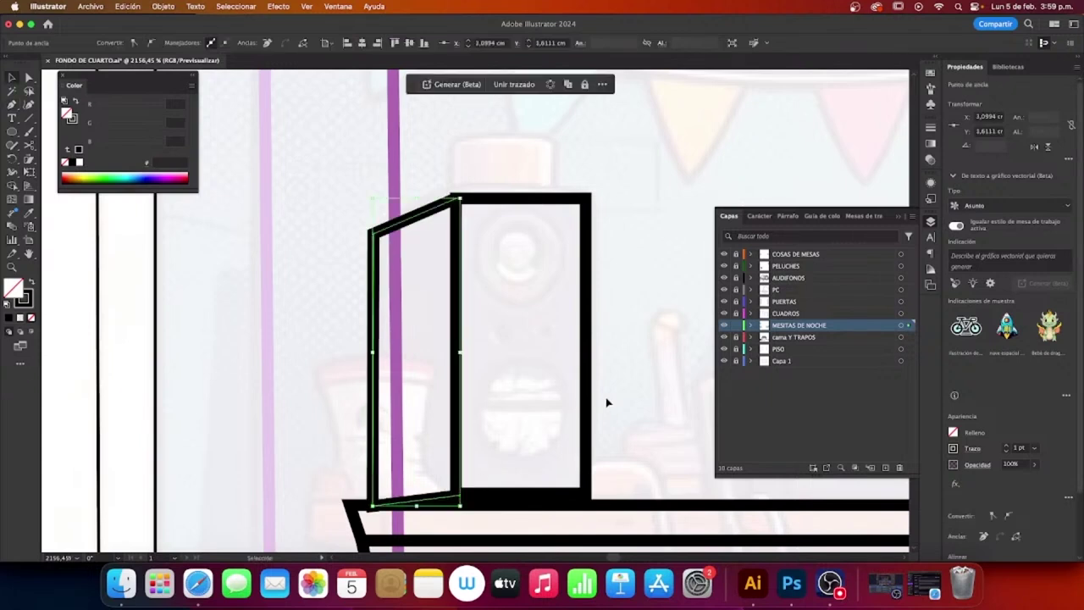
{"action": "left_click", "coordinate": [669, 280]}
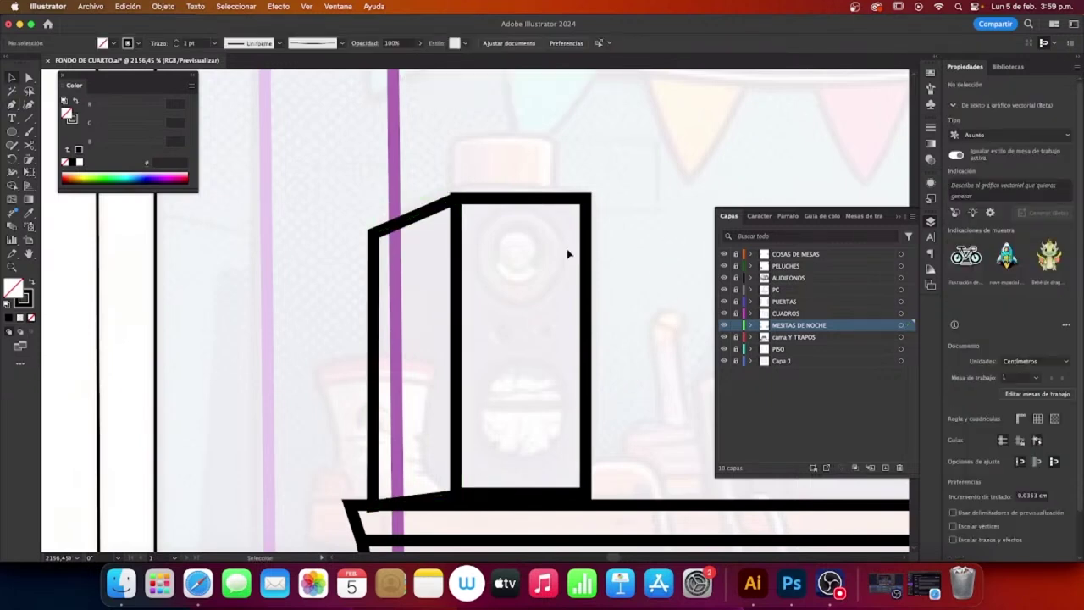
{"action": "scroll", "coordinate": [544, 282], "scroll_direction": "up", "scroll_amount": 3}
{"action": "scroll", "coordinate": [525, 297], "scroll_direction": "up", "scroll_amount": 3}
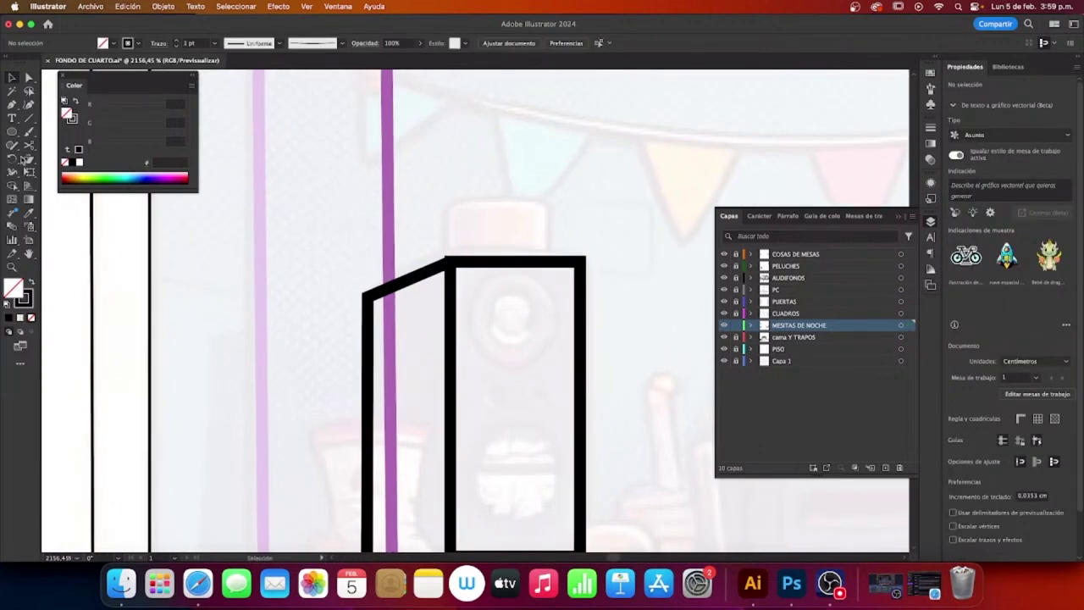
Step: Draw the upper speaker cone as a circle with a 0.25 pt stroke
{"action": "left_click", "coordinate": [11, 133]}
{"action": "mouse_move", "coordinate": [480, 278]}
{"action": "left_mouse_down"}
{"action": "mouse_move", "coordinate": [569, 376]}
{"action": "mouse_move", "coordinate": [568, 360]}
{"action": "left_mouse_up"}
{"action": "key", "text": "ctrl+z"}
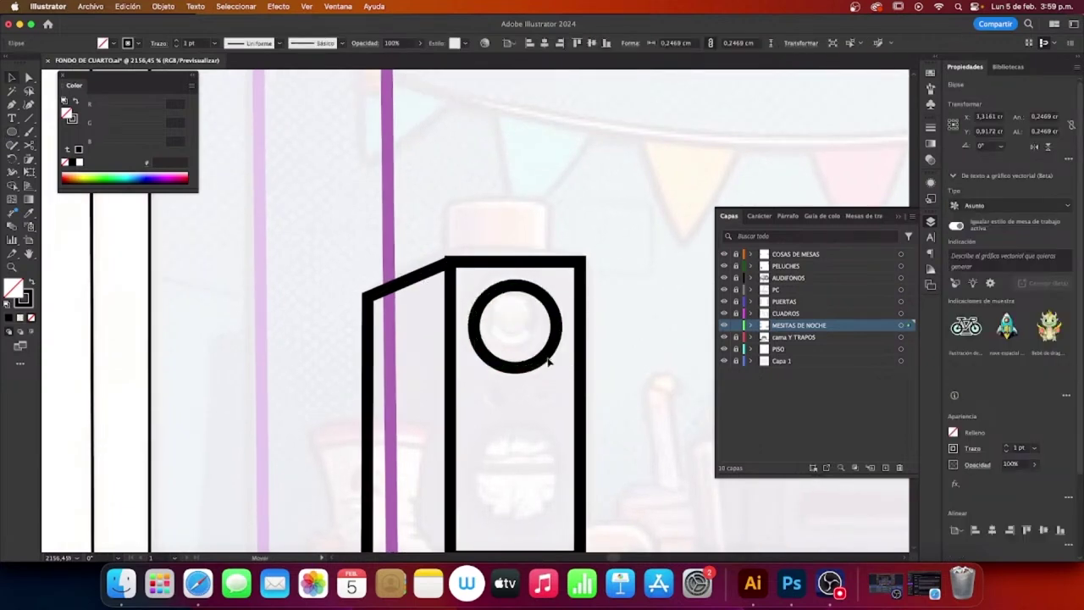
{"action": "left_click_drag", "start_coordinate": [472, 282], "coordinate": [559, 370]}
{"action": "left_click", "coordinate": [176, 45]}
{"action": "left_click", "coordinate": [175, 45]}
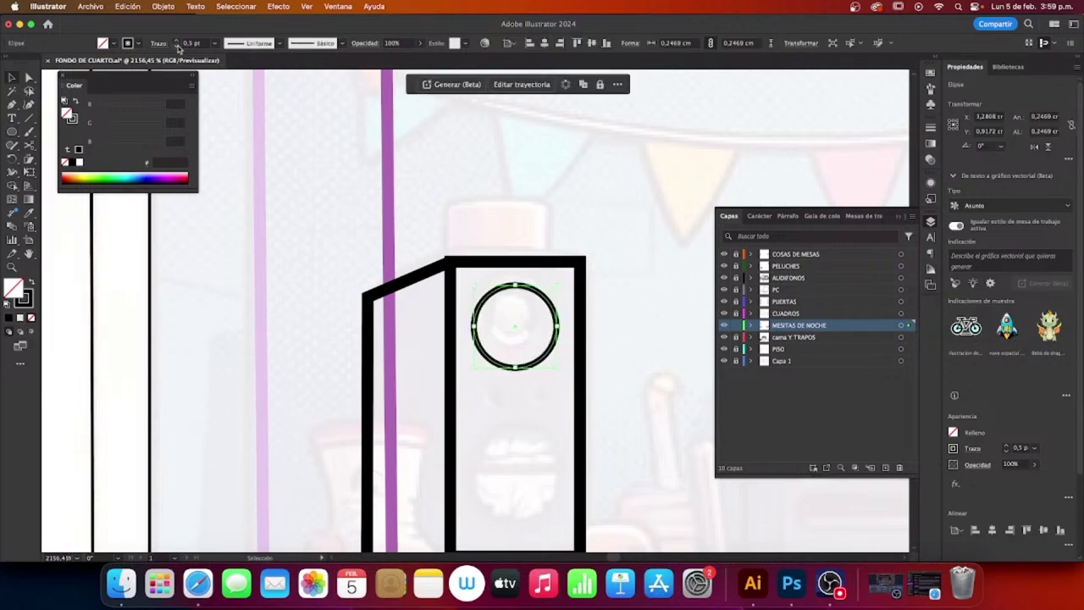
{"action": "left_click", "coordinate": [175, 45]}
{"action": "left_click", "coordinate": [584, 186]}
Step: Draw the oval lower speaker cone beneath the circle
{"action": "scroll", "coordinate": [239, 326], "scroll_direction": "down", "scroll_amount": 3}
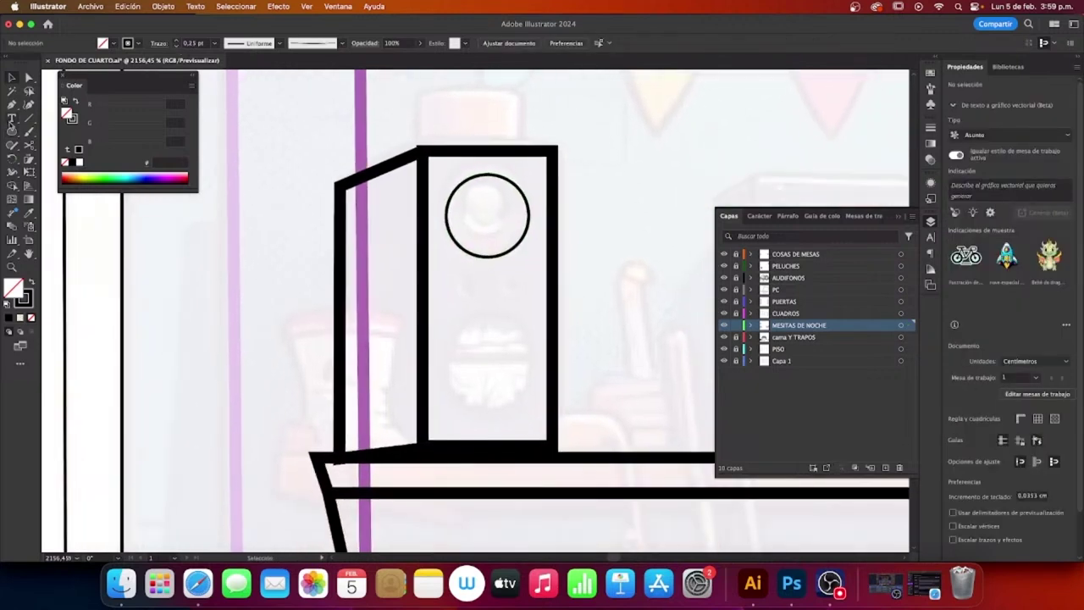
{"action": "left_click", "coordinate": [12, 131]}
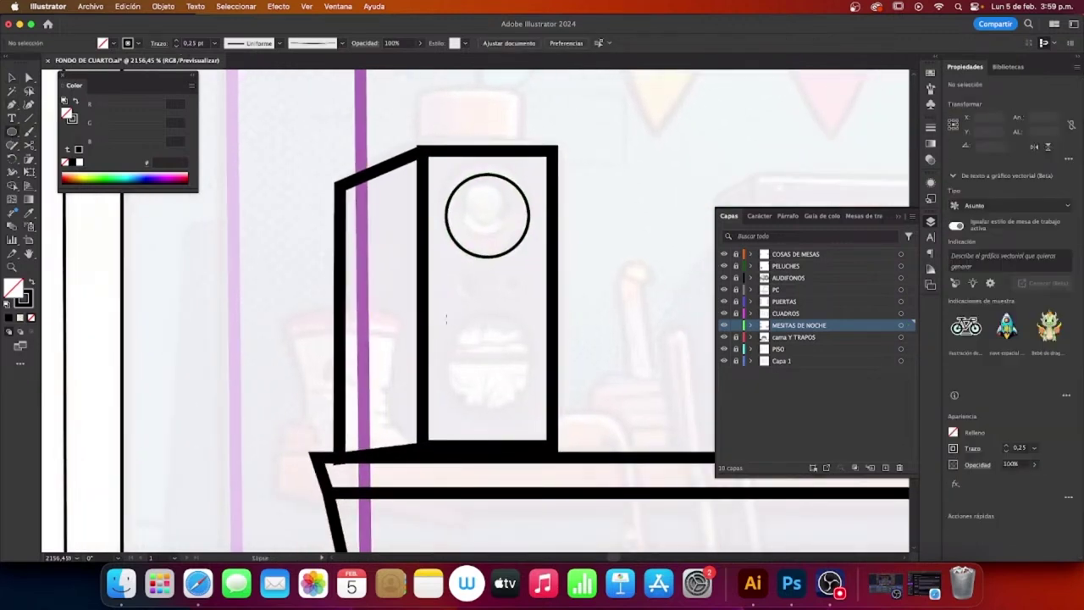
{"action": "left_click_drag", "start_coordinate": [451, 320], "coordinate": [536, 417]}
{"action": "key", "text": "ctrl+shift+a"}
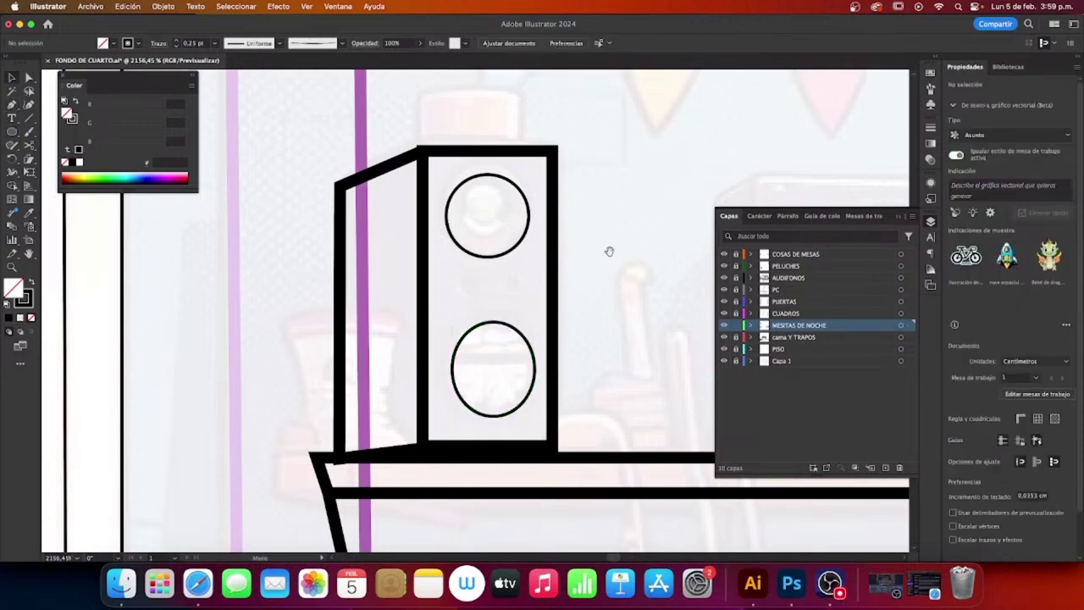
{"action": "left_click_drag", "start_coordinate": [609, 252], "coordinate": [573, 422]}
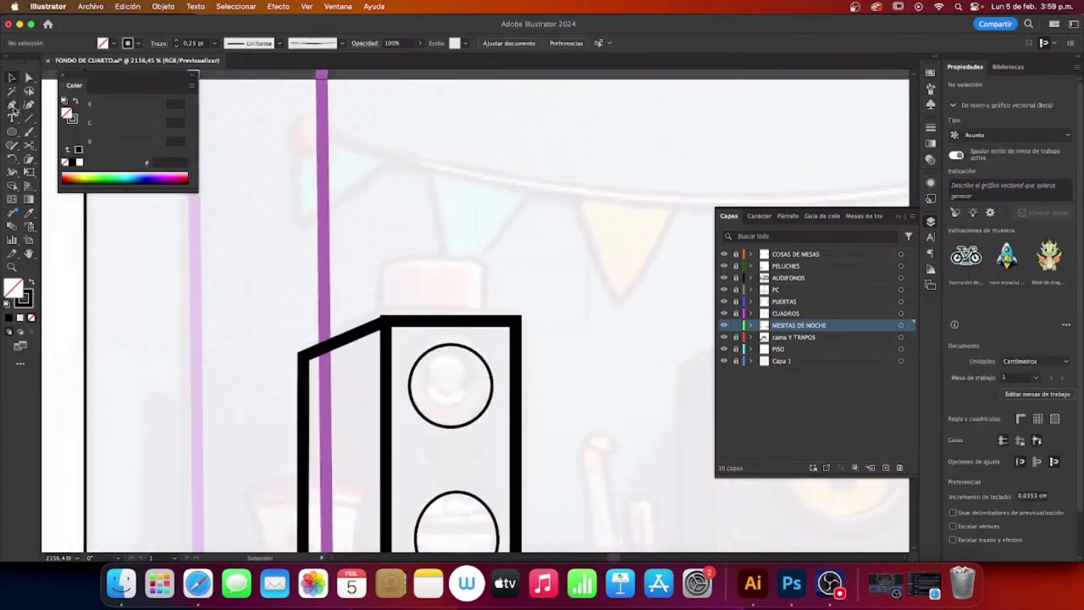
{"action": "scroll", "coordinate": [465, 258], "scroll_direction": "right", "scroll_amount": 8}
{"action": "scroll", "coordinate": [465, 259], "scroll_direction": "down", "scroll_amount": 4}
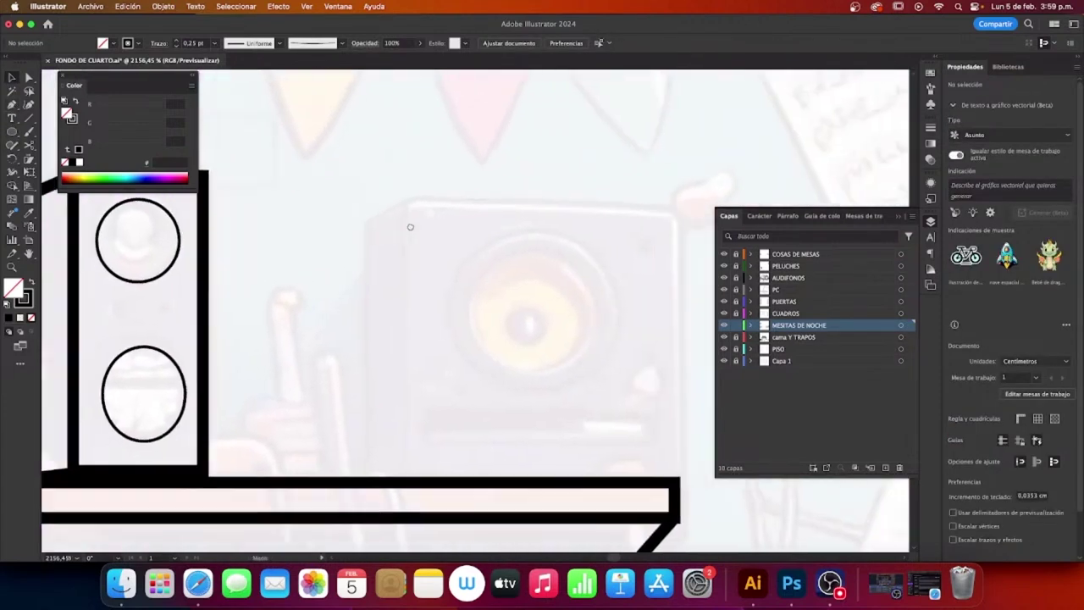
{"action": "scroll", "coordinate": [503, 368], "scroll_direction": "down", "scroll_amount": 3, "text": "alt"}
{"action": "scroll", "coordinate": [507, 367], "scroll_direction": "down", "scroll_amount": 3, "text": "alt"}
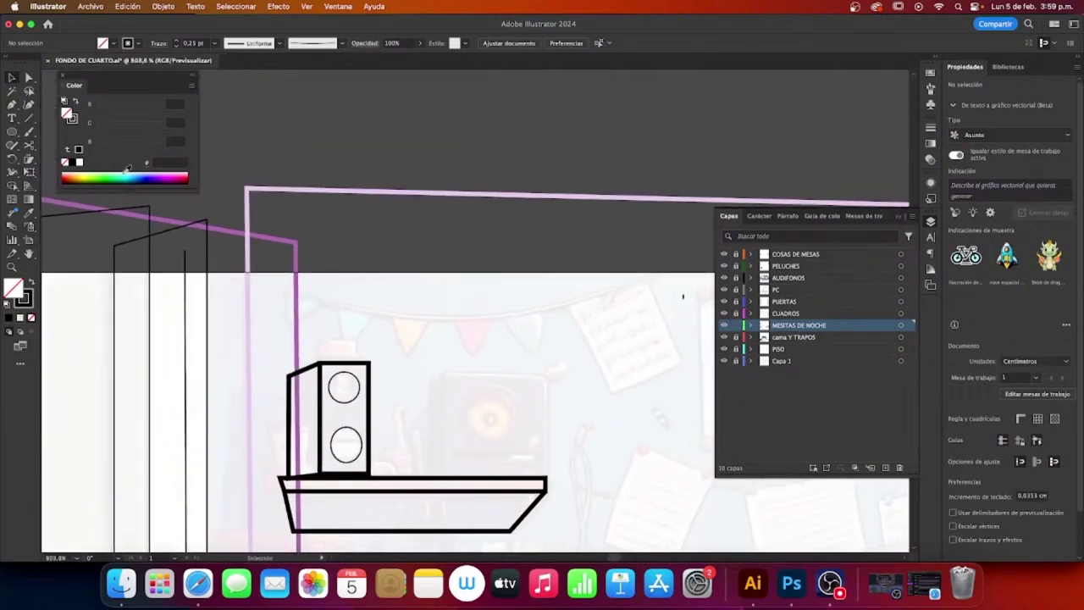
Step: Trace the bunting string as one curved path from its left end to its right end
{"action": "left_click", "coordinate": [11, 104]}
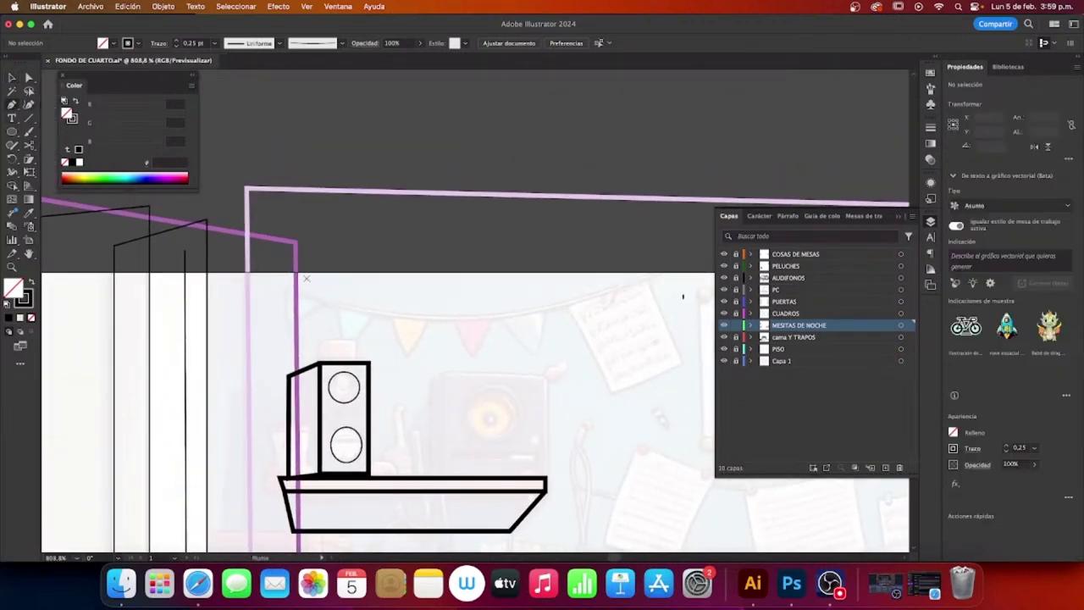
{"action": "left_click", "coordinate": [279, 296]}
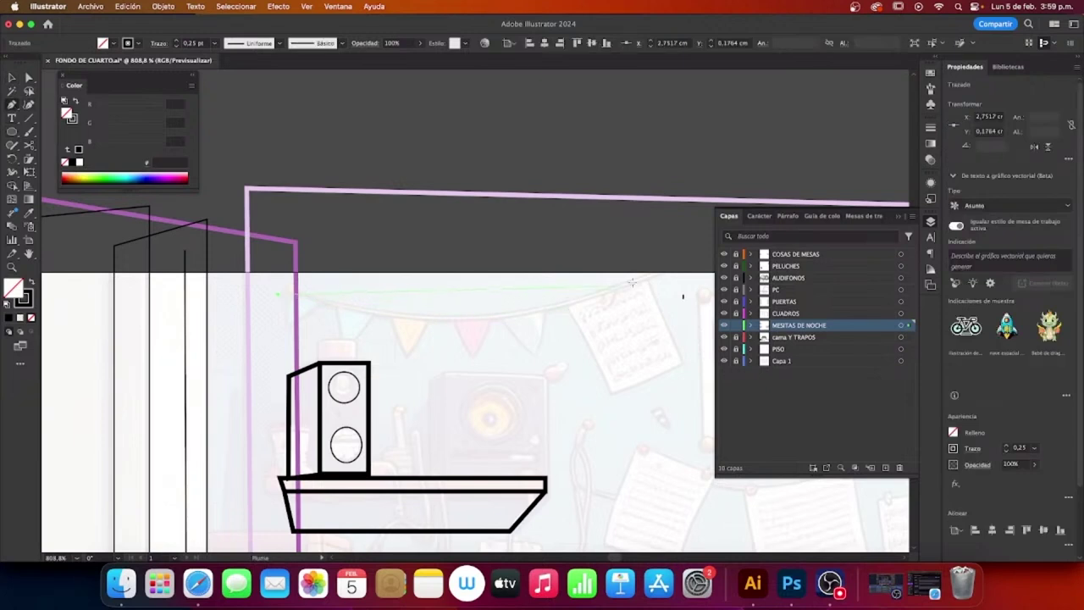
{"action": "left_click_drag", "start_coordinate": [666, 268], "coordinate": [836, 172]}
{"action": "key", "text": "v"}
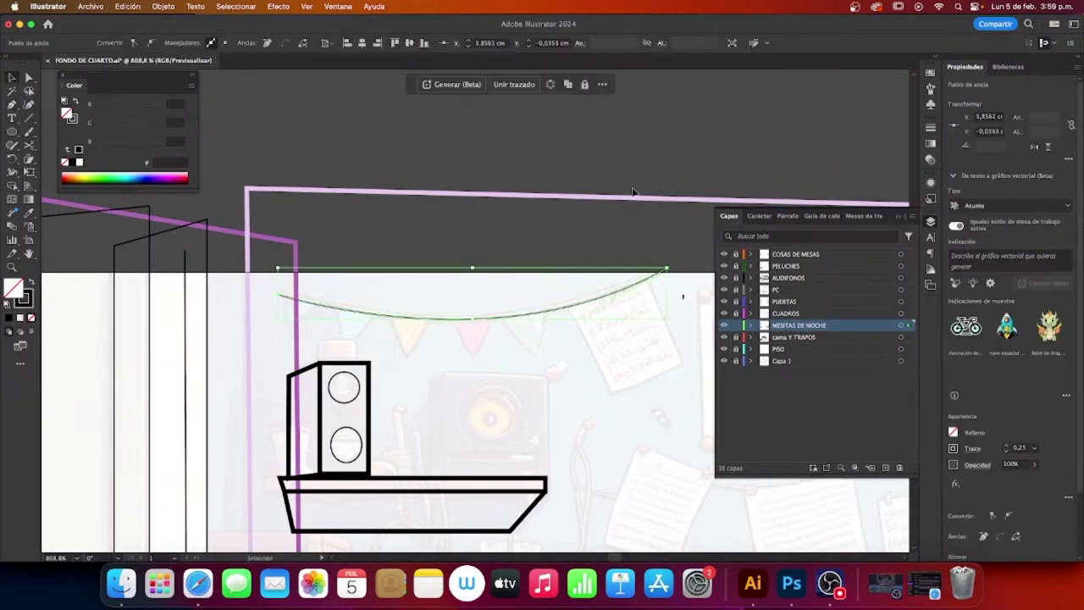
{"action": "left_click", "coordinate": [648, 184]}
{"action": "scroll", "coordinate": [446, 307], "scroll_direction": "up", "scroll_amount": 3}
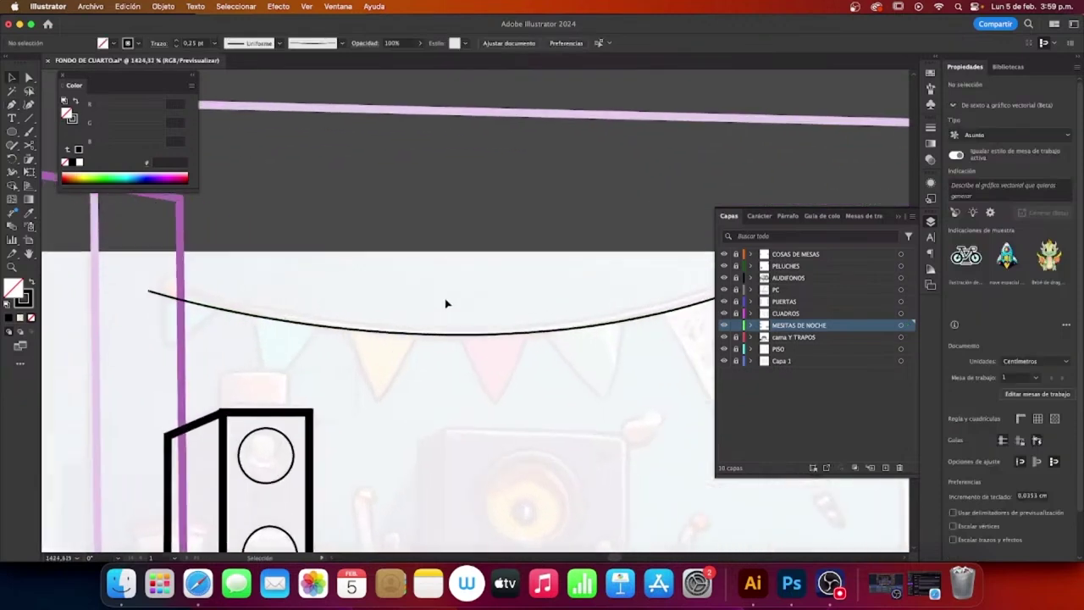
Step: Trace the first two triangular pennants hanging from the string
{"action": "key", "text": "p"}
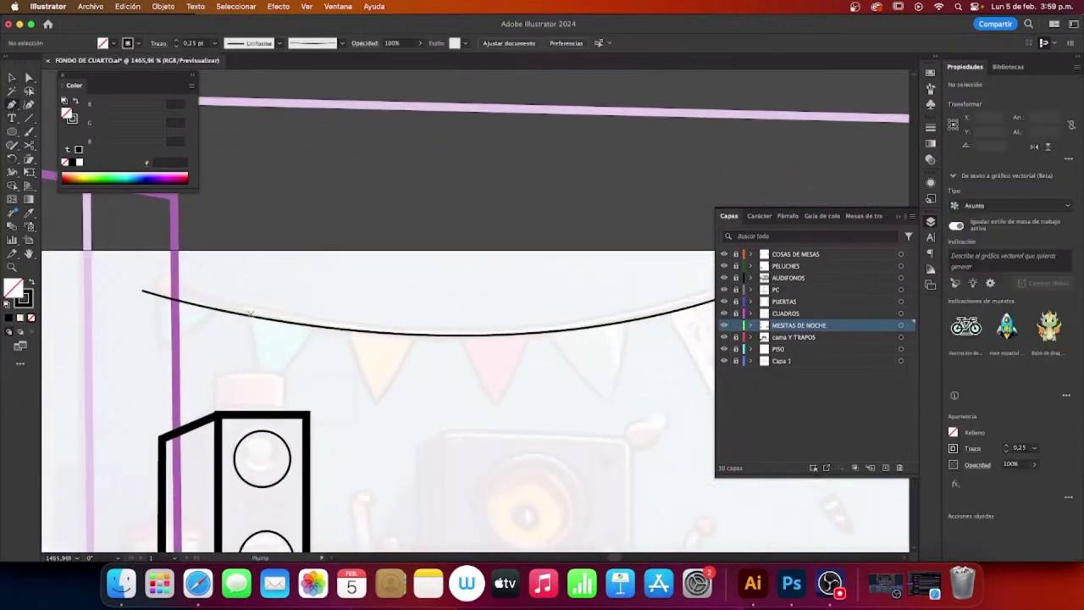
{"action": "left_click_drag", "start_coordinate": [251, 318], "coordinate": [262, 386]}
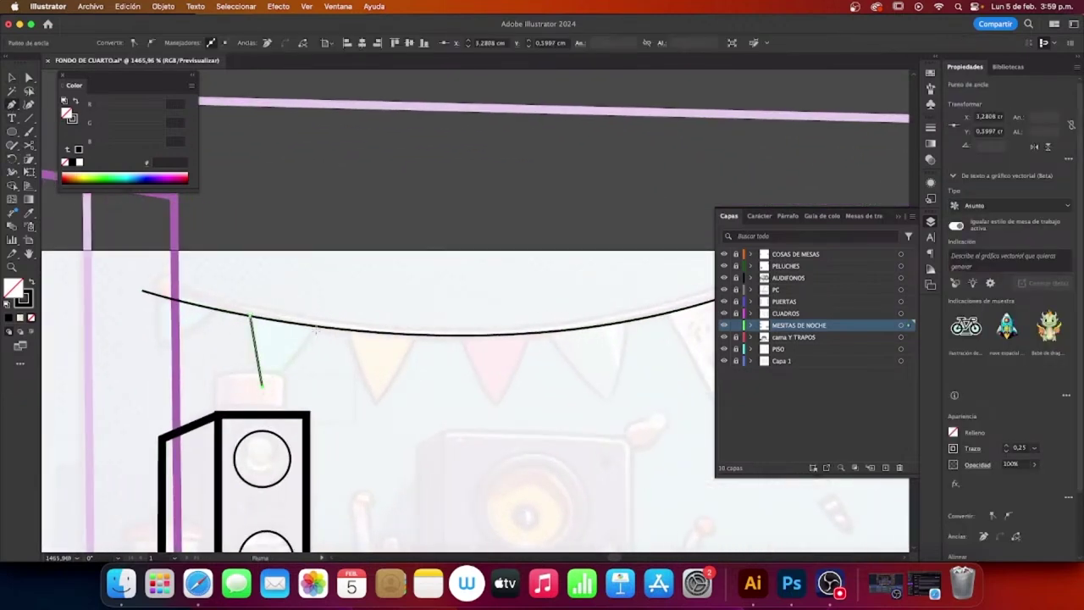
{"action": "left_click", "coordinate": [309, 326]}
{"action": "left_click", "coordinate": [370, 314], "text": "super"}
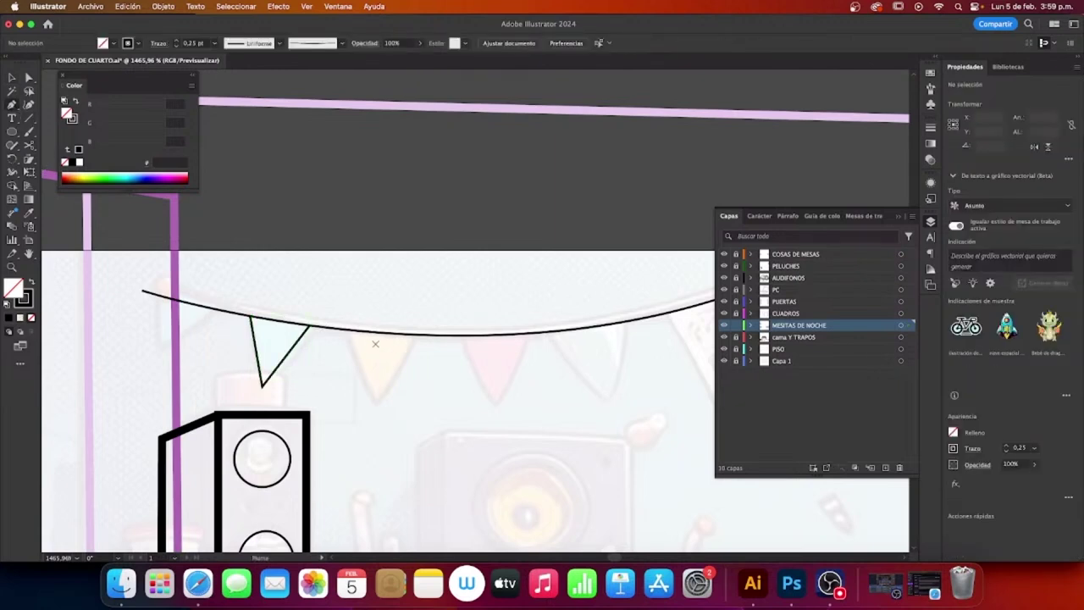
{"action": "left_click", "coordinate": [345, 331]}
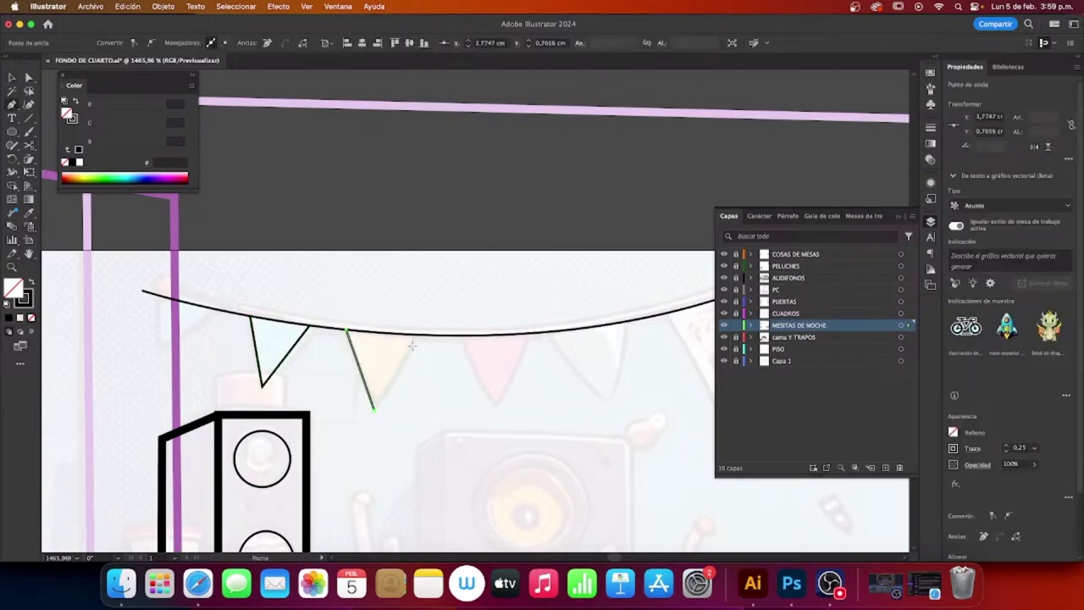
{"action": "left_click", "coordinate": [374, 410]}
{"action": "left_click", "coordinate": [416, 336]}
{"action": "left_click", "coordinate": [412, 302], "text": "super"}
Step: Trace the third and fourth triangular pennants under the string
{"action": "left_click", "coordinate": [12, 105]}
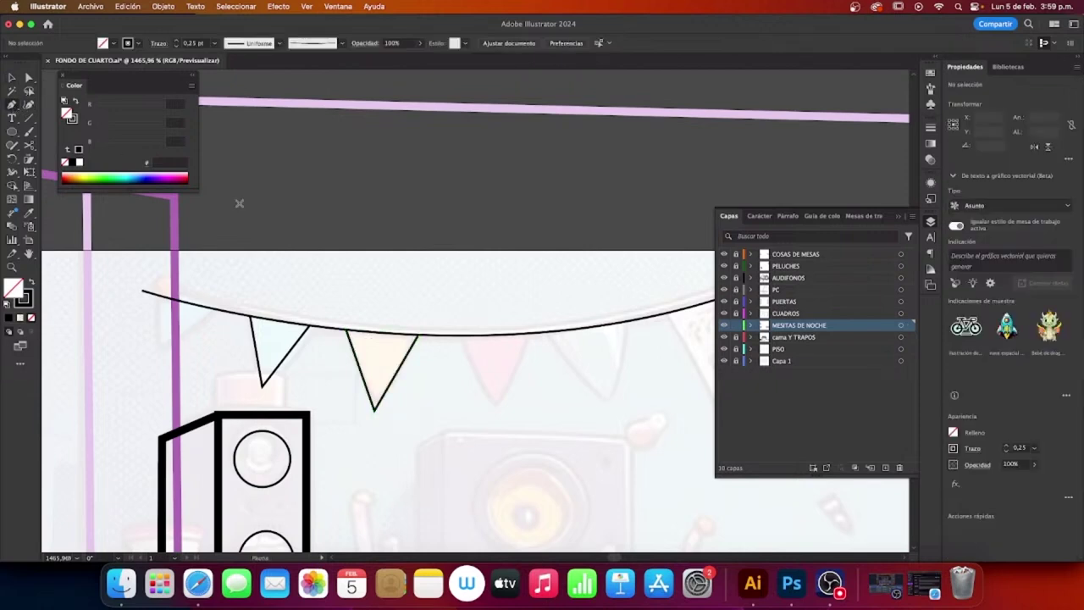
{"action": "left_click", "coordinate": [462, 337]}
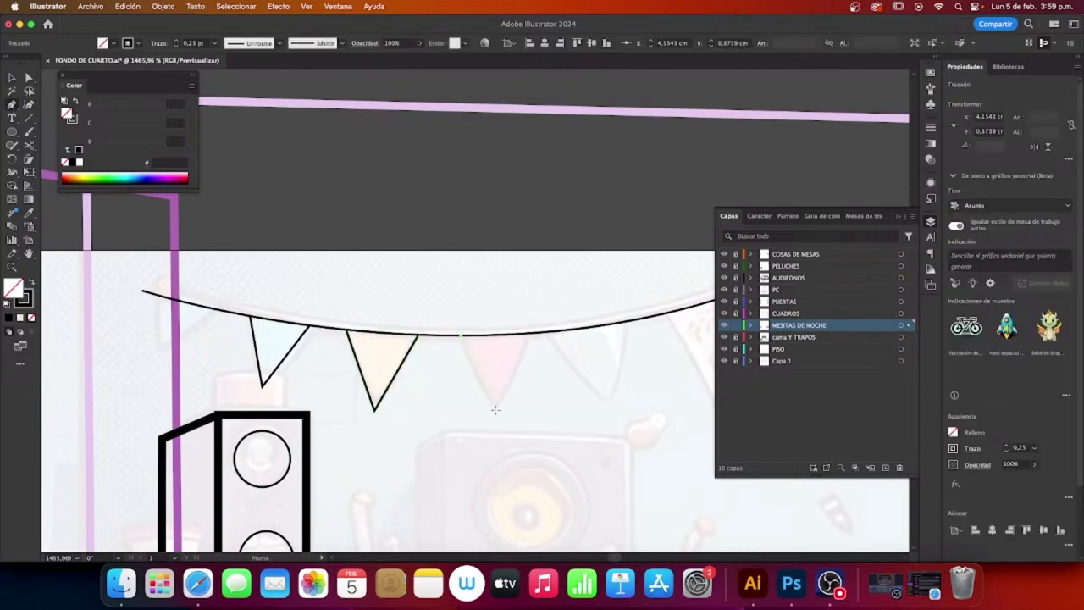
{"action": "left_click", "coordinate": [494, 411]}
{"action": "left_click", "coordinate": [531, 336]}
{"action": "left_click", "coordinate": [546, 293], "text": "super"}
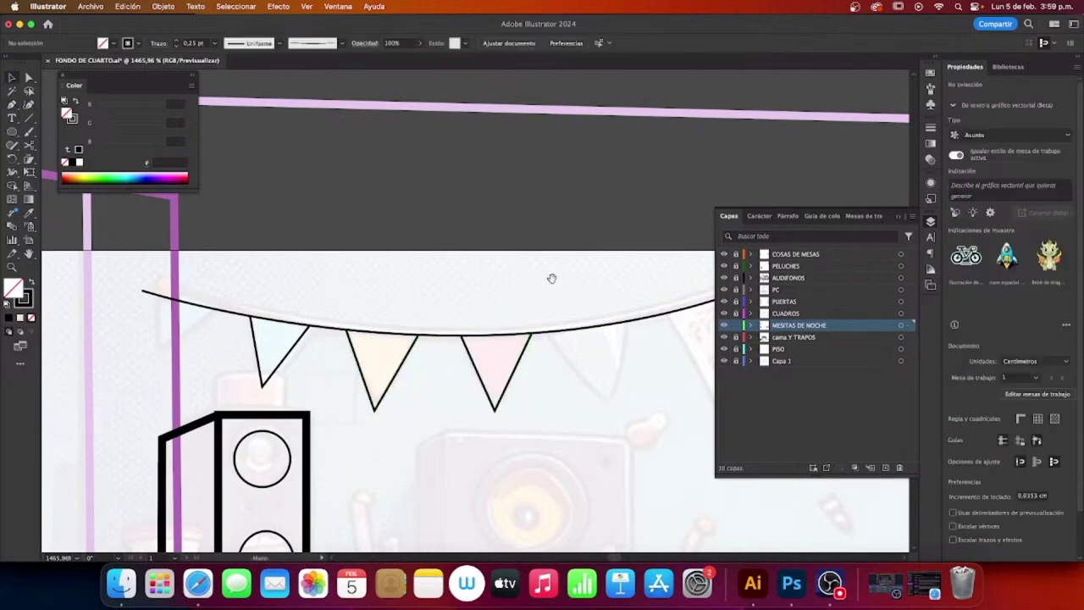
{"action": "scroll", "coordinate": [350, 290], "scroll_direction": "right", "scroll_amount": 5}
{"action": "left_click", "coordinate": [12, 106]}
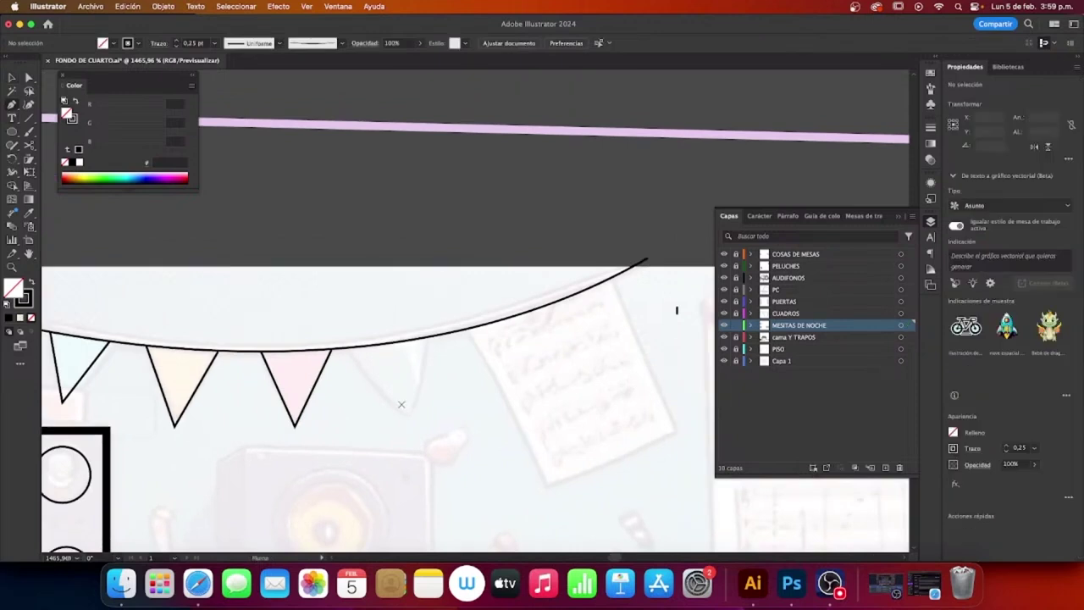
{"action": "left_click", "coordinate": [344, 348]}
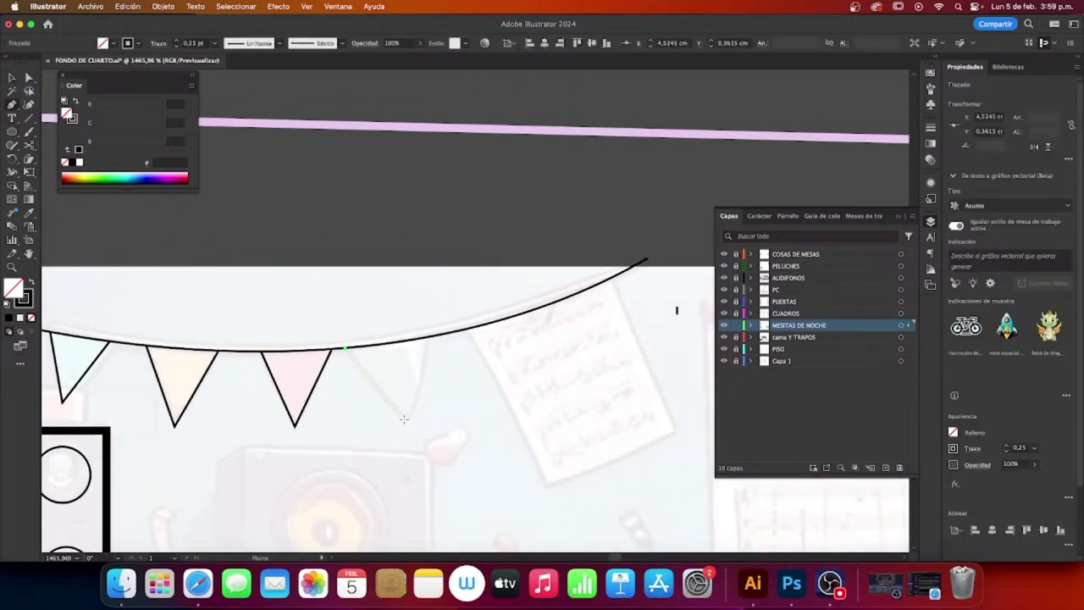
{"action": "left_click", "coordinate": [406, 417]}
{"action": "left_click", "coordinate": [434, 337]}
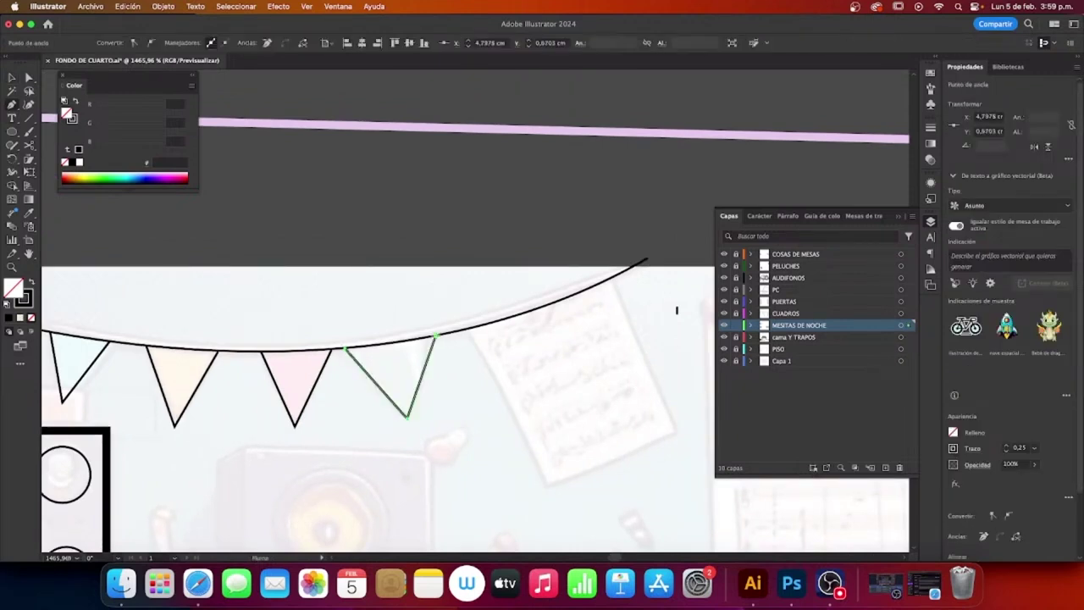
{"action": "key", "text": "v"}
Step: Nudge the pink pennant up onto the string and adjust its corner points
{"action": "scroll", "coordinate": [702, 310], "scroll_direction": "left", "scroll_amount": 3}
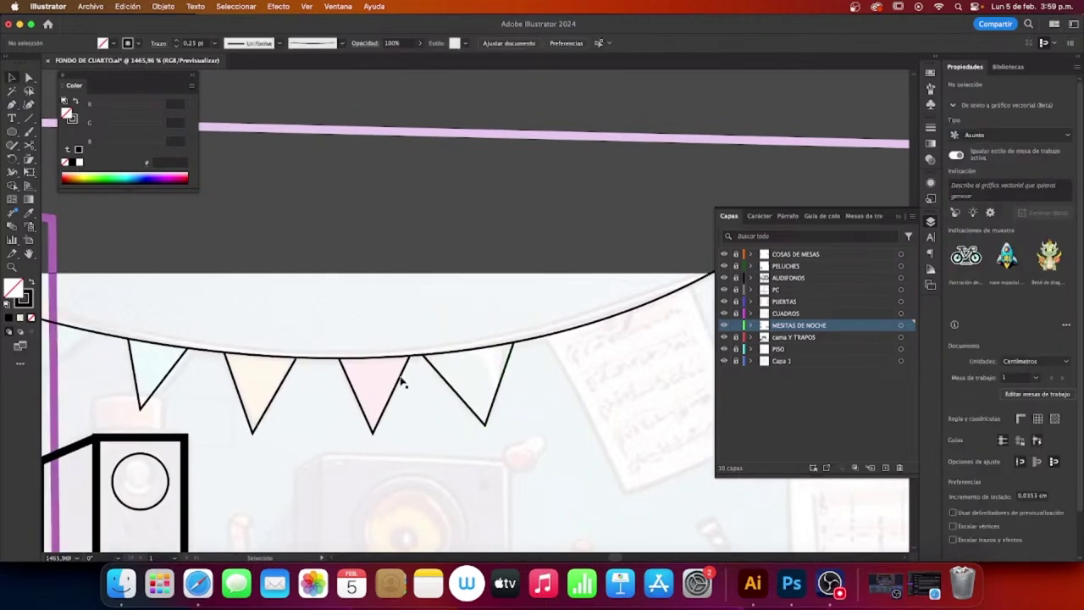
{"action": "left_click", "coordinate": [402, 378]}
{"action": "left_click_drag", "start_coordinate": [402, 378], "coordinate": [410, 361]}
{"action": "key", "text": "a"}
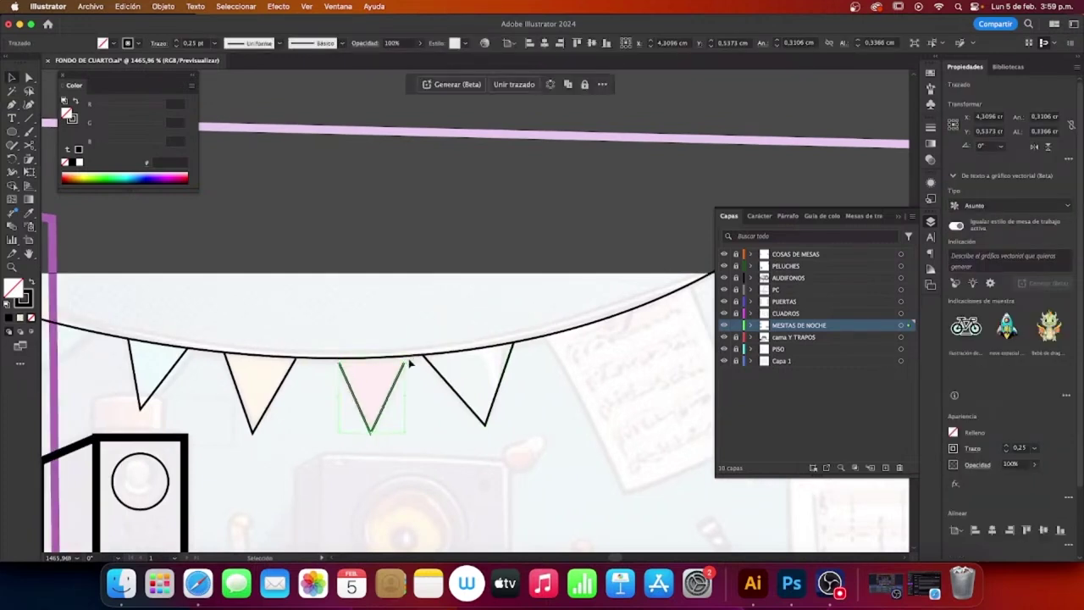
{"action": "left_click", "coordinate": [452, 307]}
{"action": "scroll", "coordinate": [429, 368], "scroll_direction": "down", "scroll_amount": 3}
{"action": "scroll", "coordinate": [428, 368], "scroll_direction": "left", "scroll_amount": 2}
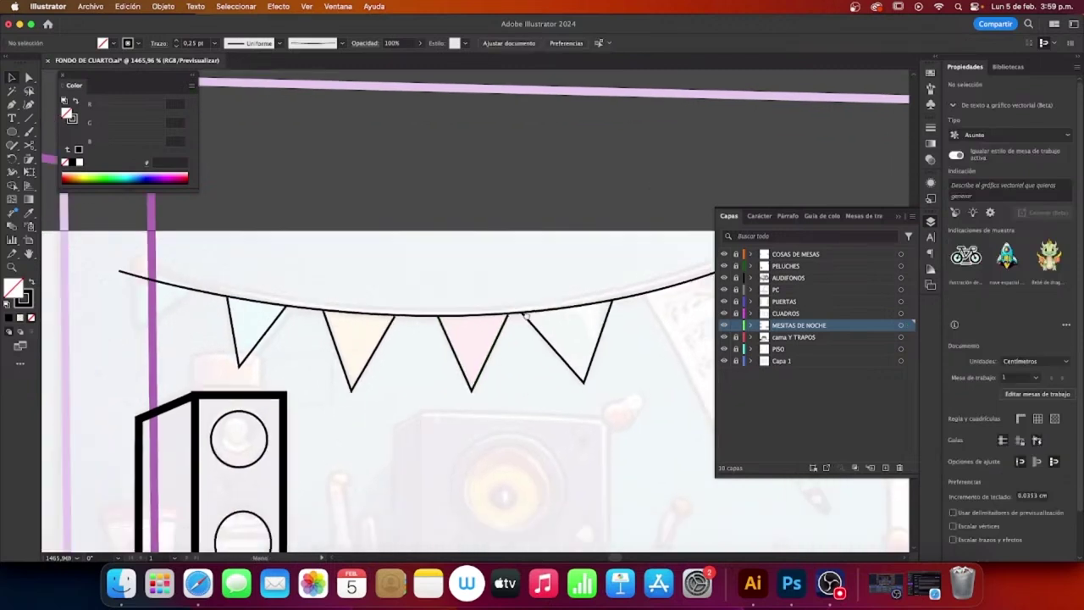
{"action": "scroll", "coordinate": [442, 316], "scroll_direction": "right", "scroll_amount": 2}
{"action": "key", "text": "v"}
{"action": "left_click", "coordinate": [600, 273]}
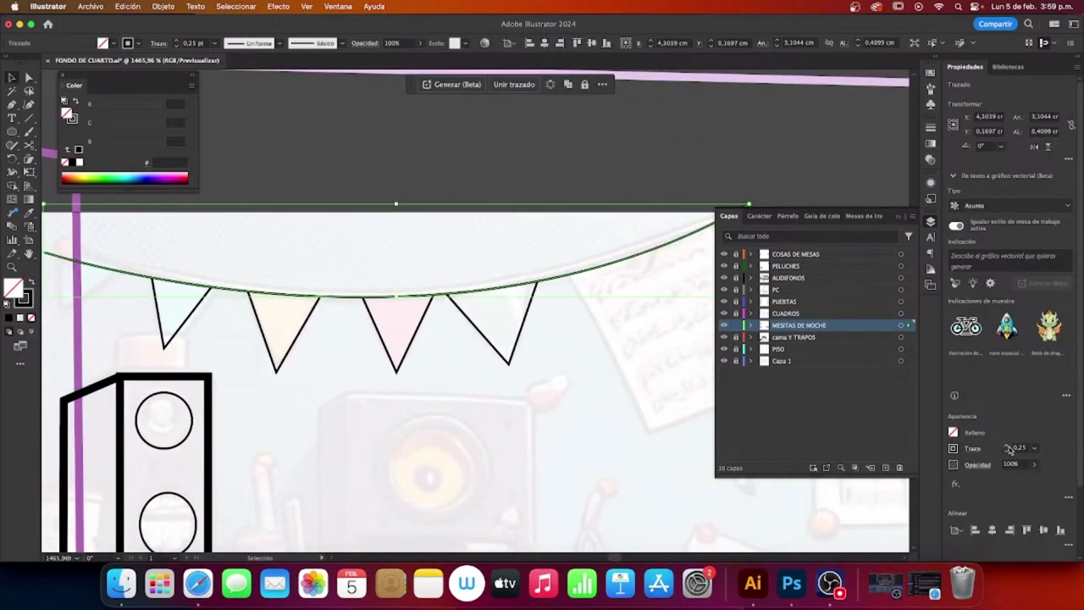
Step: Give the bunting string a 1 pt stroke and hide the Capa 1 reference layer
{"action": "left_click", "coordinate": [1007, 446]}
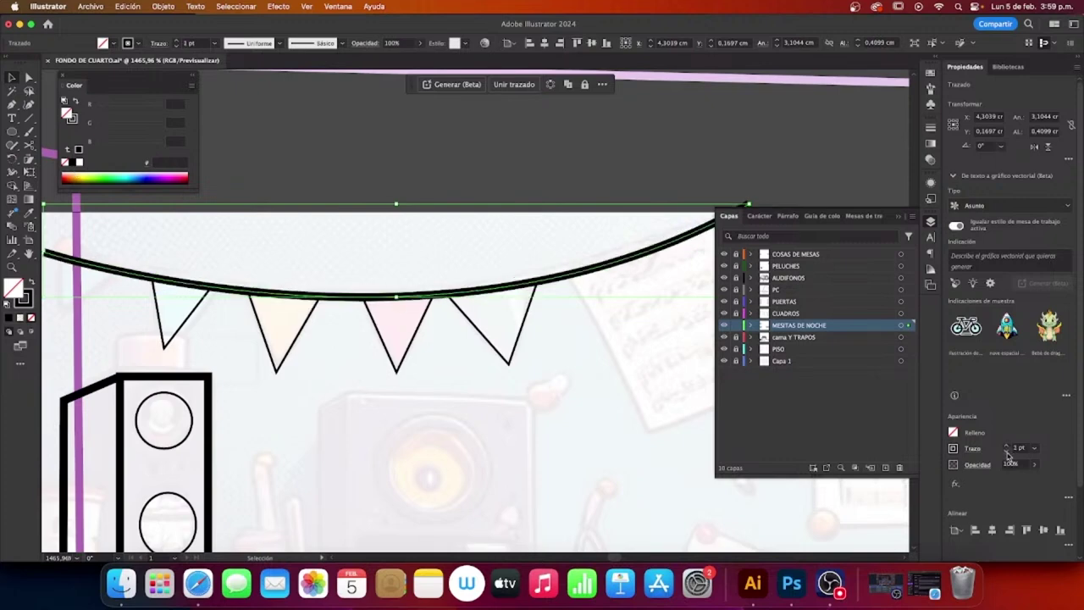
{"action": "left_click", "coordinate": [542, 195]}
{"action": "scroll", "coordinate": [514, 275], "scroll_direction": "down", "scroll_amount": 2}
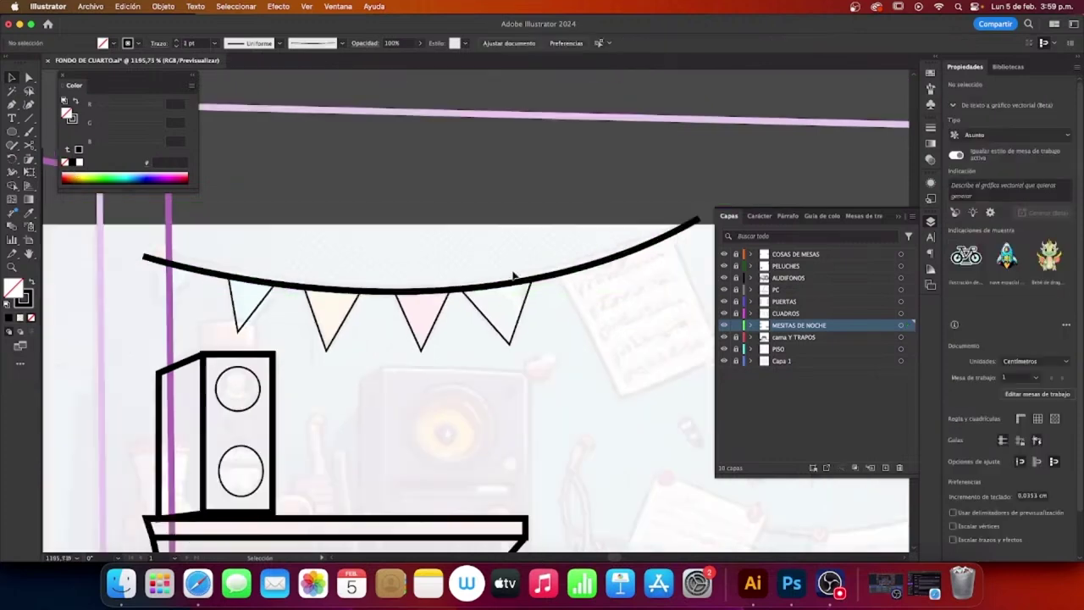
{"action": "scroll", "coordinate": [514, 275], "scroll_direction": "down", "scroll_amount": 2}
{"action": "scroll", "coordinate": [621, 330], "scroll_direction": "down", "scroll_amount": 1}
{"action": "scroll", "coordinate": [397, 227], "scroll_direction": "down", "scroll_amount": 2}
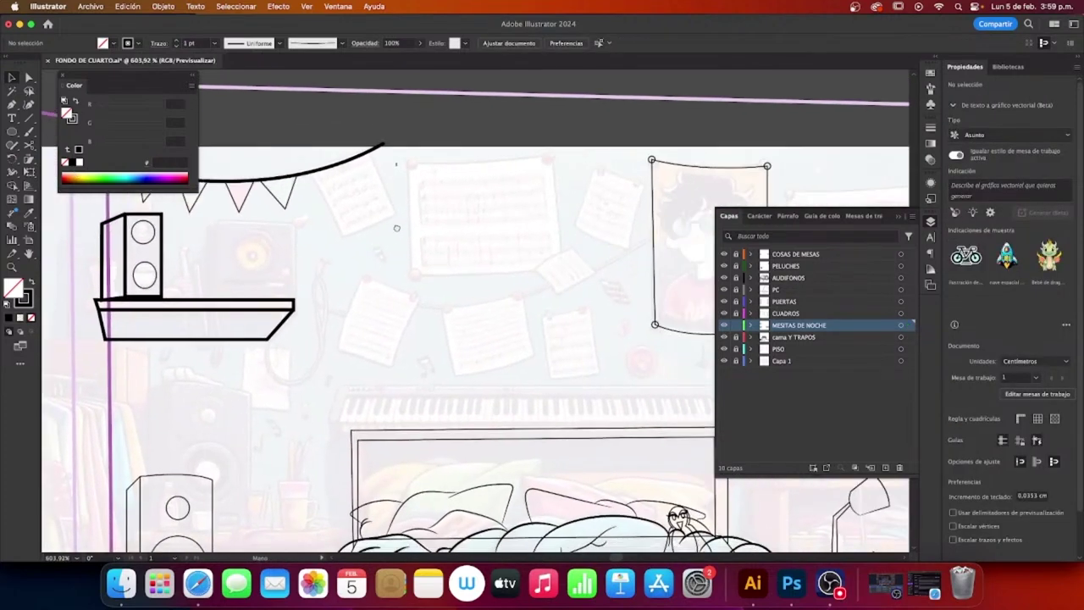
{"action": "left_click", "coordinate": [723, 361]}
{"action": "left_click", "coordinate": [724, 361]}
{"action": "left_click", "coordinate": [724, 361]}
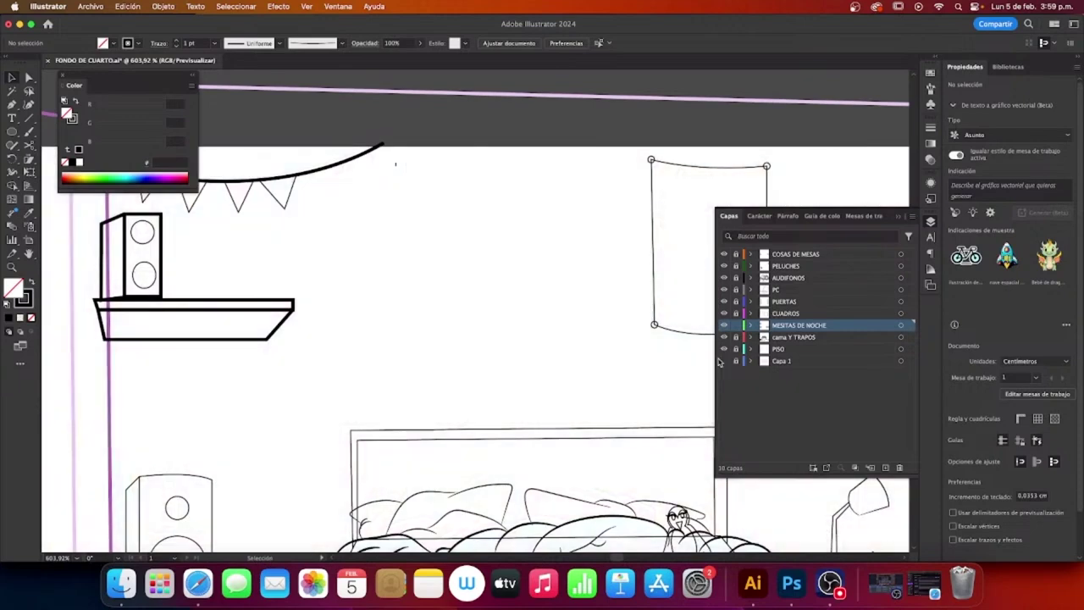
Step: Select the wall shelf and speaker group, give it a thinner stroke weight, then deselect
{"action": "scroll", "coordinate": [440, 277], "scroll_direction": "down", "scroll_amount": 4}
{"action": "scroll", "coordinate": [440, 276], "scroll_direction": "down", "scroll_amount": 4}
{"action": "scroll", "coordinate": [441, 276], "scroll_direction": "down", "scroll_amount": 1}
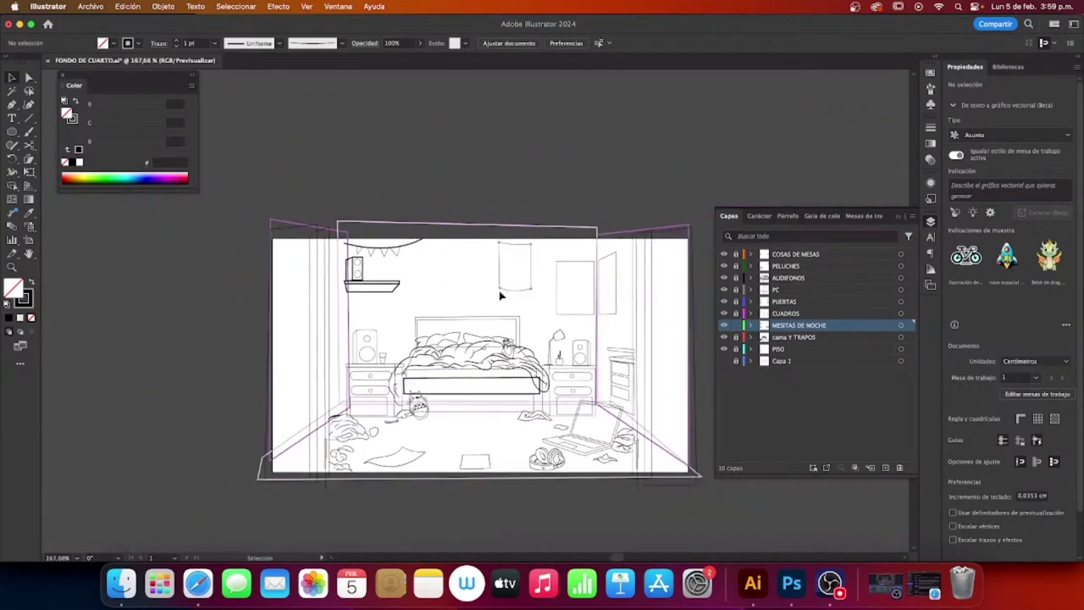
{"action": "scroll", "coordinate": [496, 292], "scroll_direction": "up", "scroll_amount": 2}
{"action": "scroll", "coordinate": [495, 292], "scroll_direction": "right", "scroll_amount": 2}
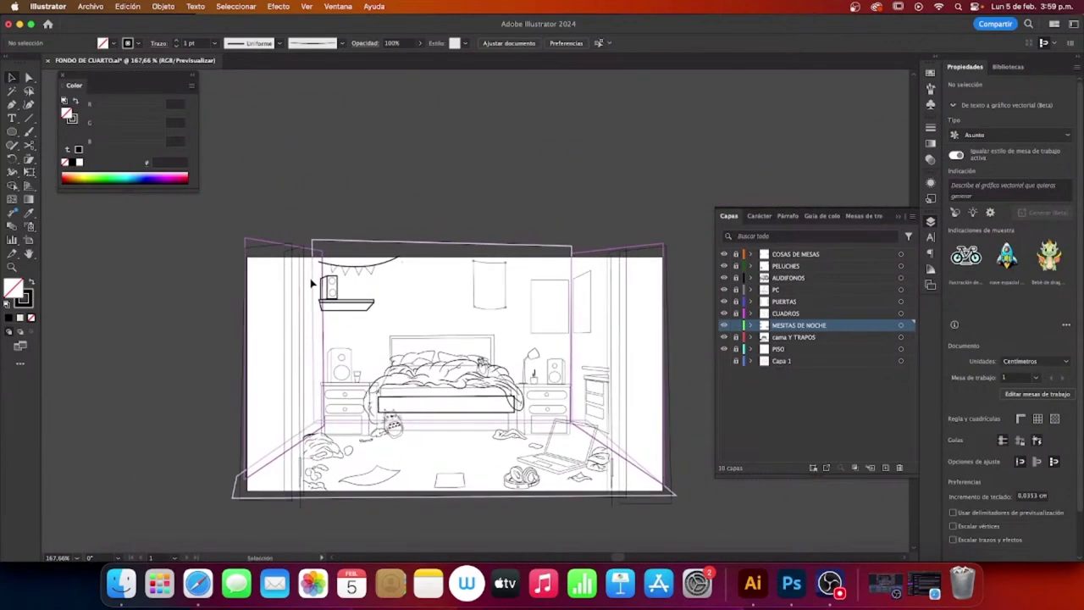
{"action": "left_click", "coordinate": [387, 319]}
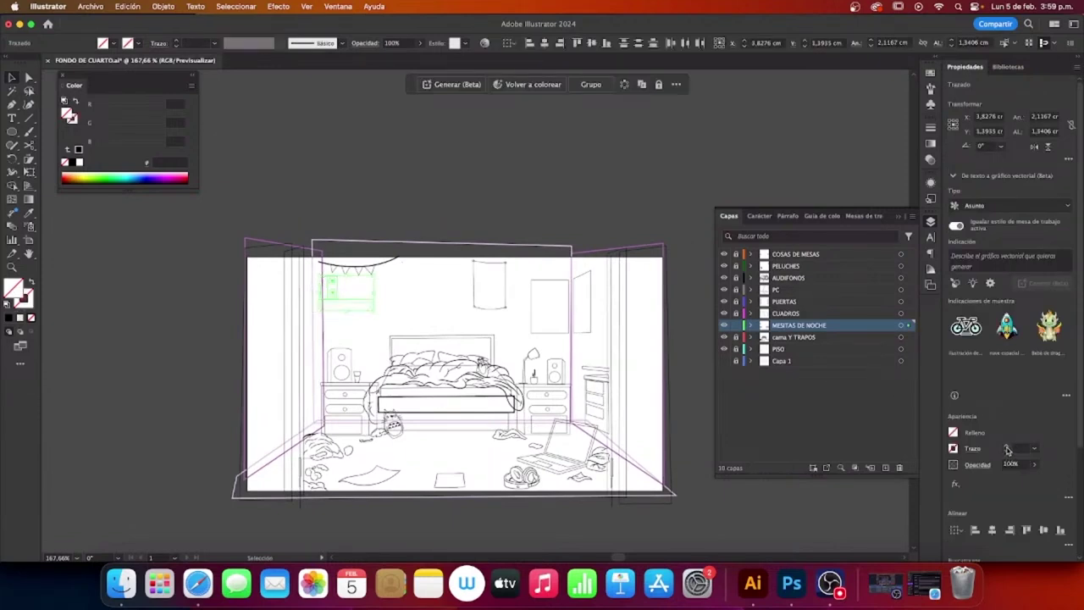
{"action": "left_click", "coordinate": [503, 172]}
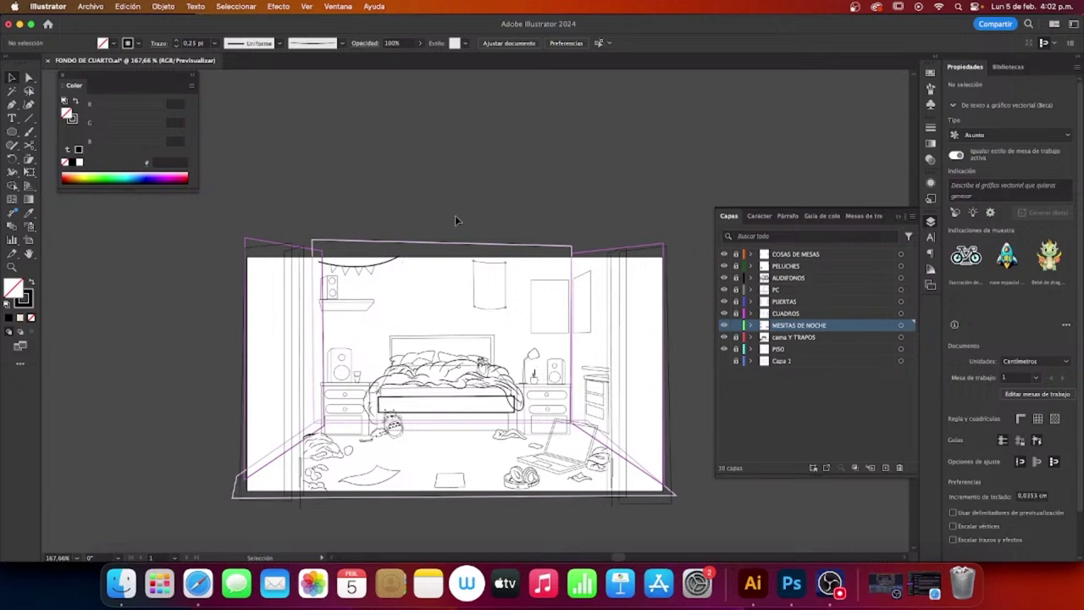
Step: Thin the bunting garland's stroke from 1 pt through 0.75 pt to 0.5 pt, then deselect it
{"action": "left_click", "coordinate": [389, 265]}
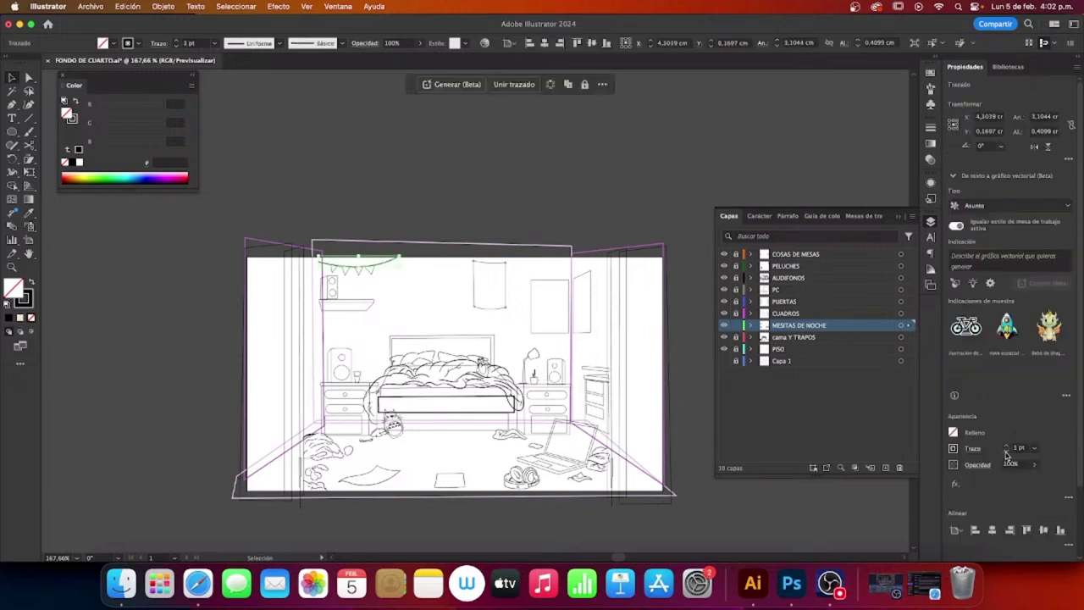
{"action": "left_click", "coordinate": [1007, 451]}
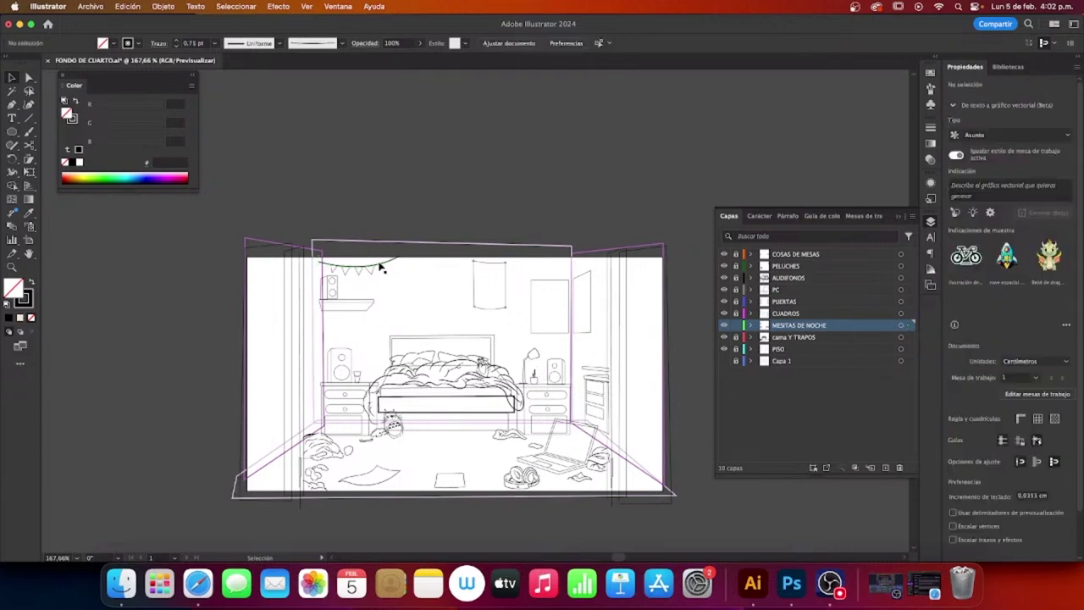
{"action": "left_click", "coordinate": [1007, 450]}
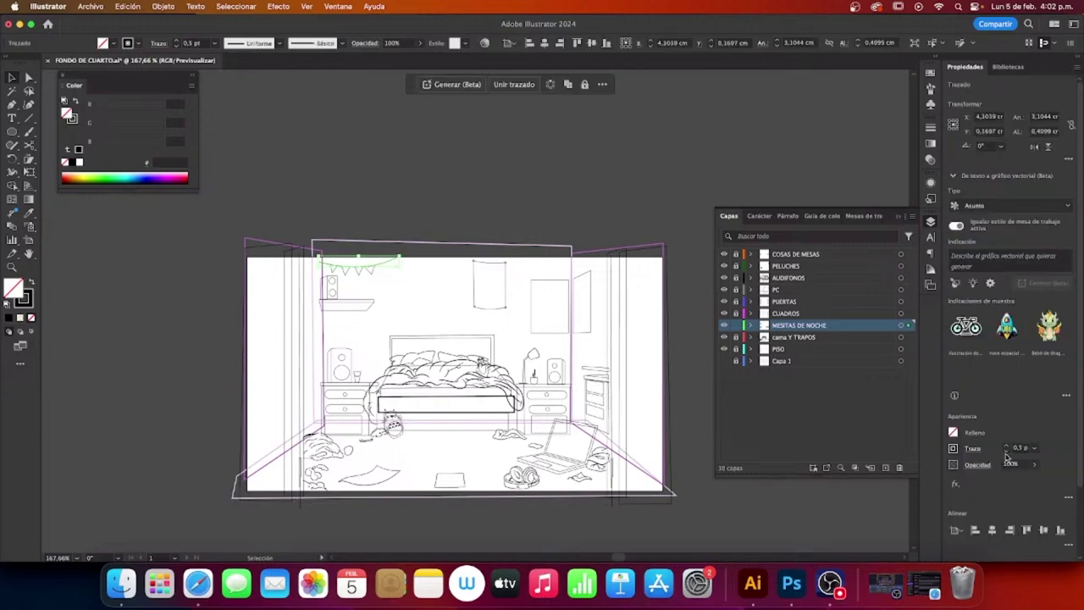
{"action": "left_click", "coordinate": [667, 193]}
Step: Zoom to the shelf speaker, delete its slanted side panel and nudge the speaker right
{"action": "scroll", "coordinate": [521, 208], "scroll_direction": "down", "scroll_amount": 1}
{"action": "scroll", "coordinate": [520, 209], "scroll_direction": "left", "scroll_amount": 1}
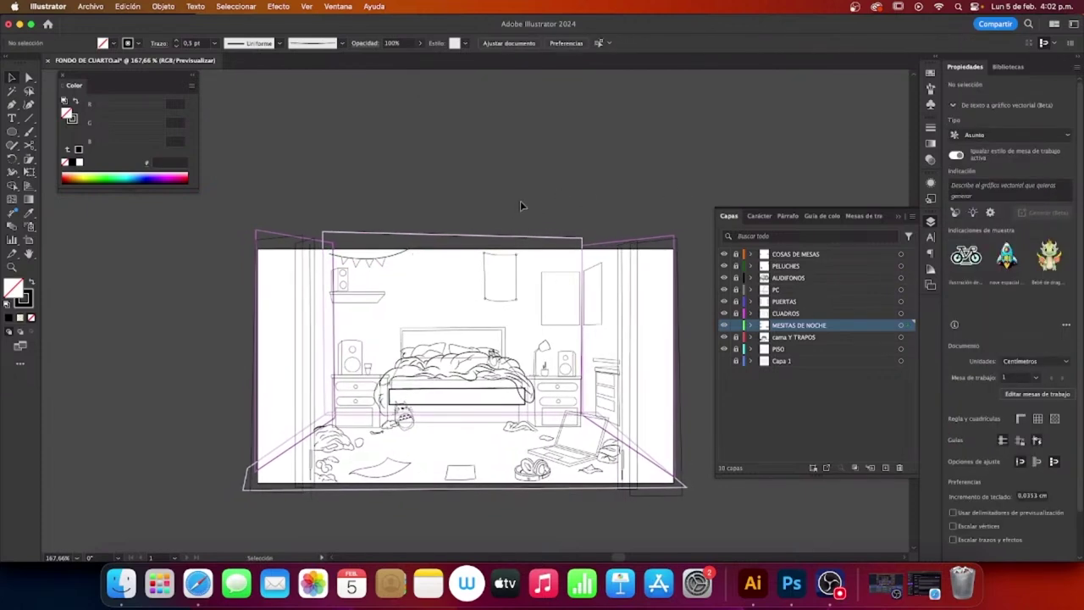
{"action": "scroll", "coordinate": [542, 244], "scroll_direction": "up", "scroll_amount": 2}
{"action": "scroll", "coordinate": [542, 244], "scroll_direction": "up", "scroll_amount": 2}
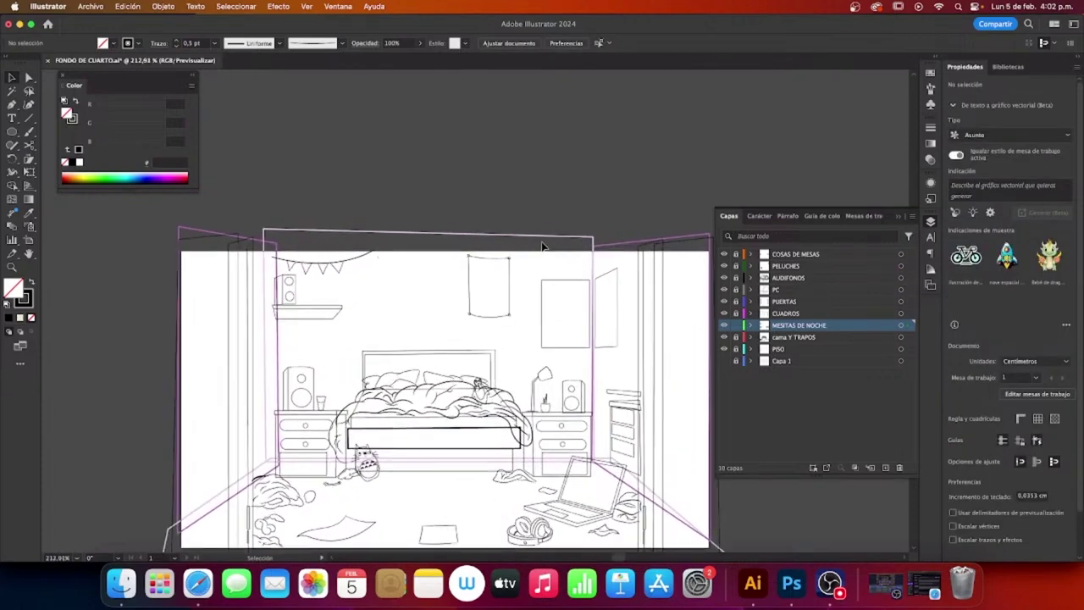
{"action": "scroll", "coordinate": [541, 244], "scroll_direction": "up", "scroll_amount": 3}
{"action": "scroll", "coordinate": [541, 244], "scroll_direction": "up", "scroll_amount": 2}
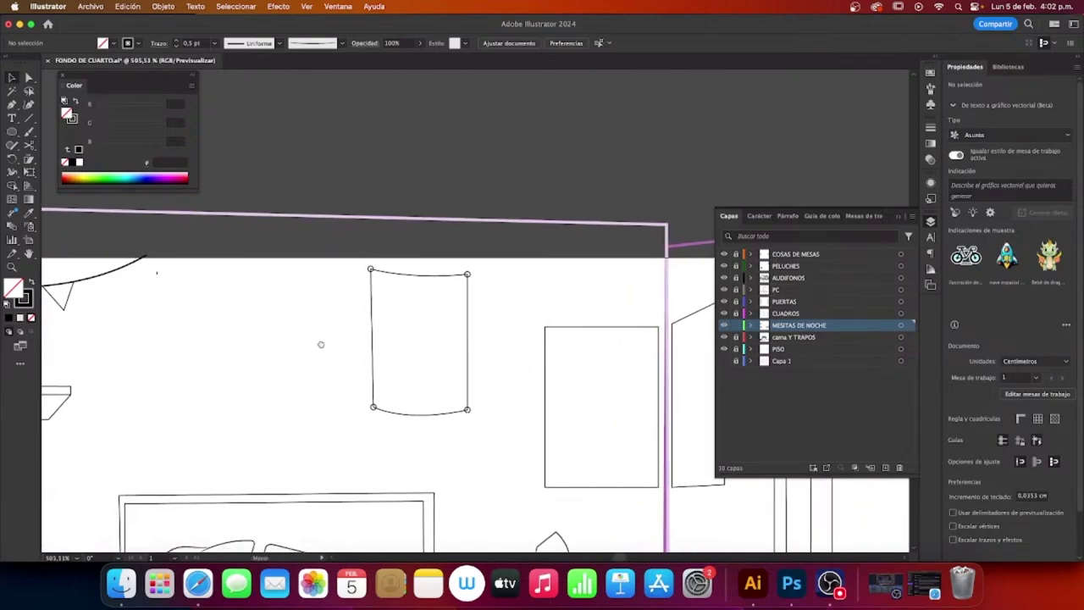
{"action": "scroll", "coordinate": [319, 342], "scroll_direction": "down", "scroll_amount": 3}
{"action": "scroll", "coordinate": [319, 342], "scroll_direction": "left", "scroll_amount": 3}
{"action": "scroll", "coordinate": [373, 310], "scroll_direction": "left", "scroll_amount": 3}
{"action": "scroll", "coordinate": [432, 298], "scroll_direction": "left", "scroll_amount": 2}
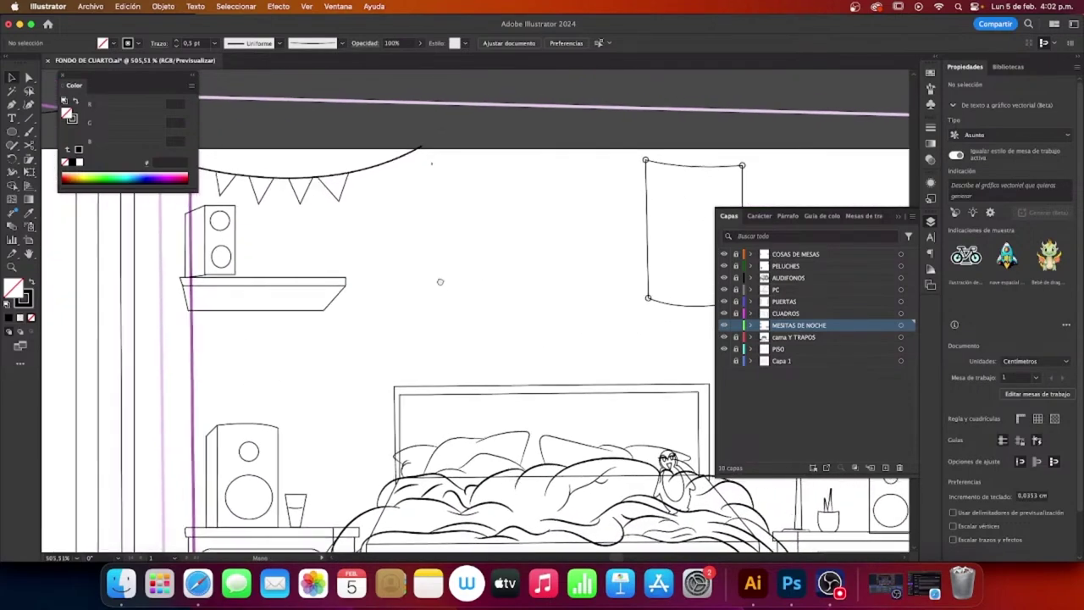
{"action": "scroll", "coordinate": [415, 288], "scroll_direction": "up", "scroll_amount": 1}
{"action": "scroll", "coordinate": [504, 324], "scroll_direction": "left", "scroll_amount": 2}
{"action": "scroll", "coordinate": [504, 324], "scroll_direction": "up", "scroll_amount": 1}
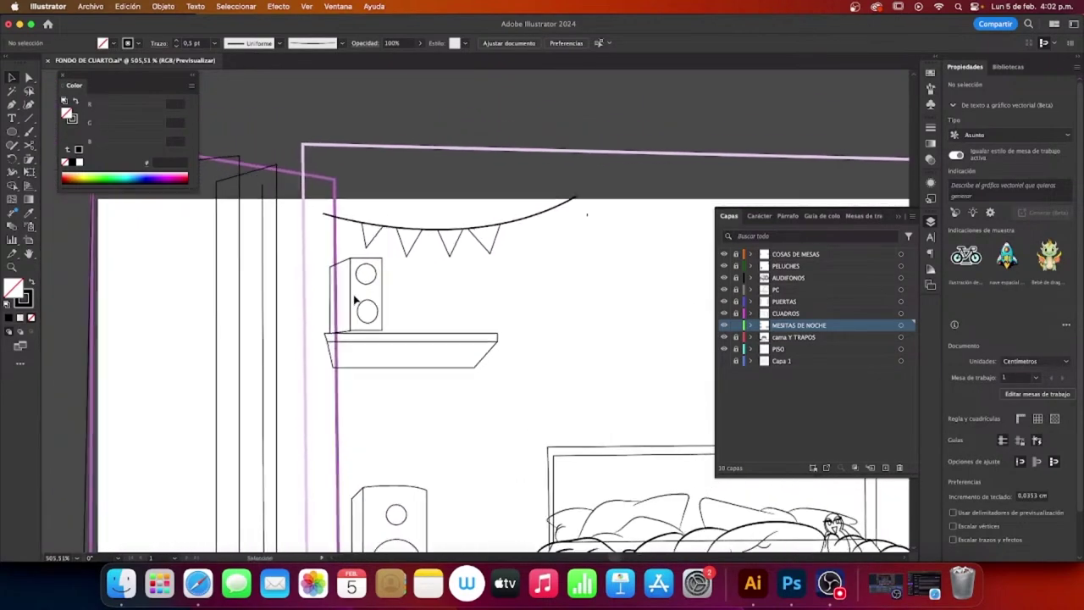
{"action": "scroll", "coordinate": [358, 297], "scroll_direction": "up", "scroll_amount": 2}
{"action": "scroll", "coordinate": [339, 237], "scroll_direction": "up", "scroll_amount": 2}
{"action": "mouse_move", "coordinate": [328, 190]}
{"action": "left_mouse_down"}
{"action": "mouse_move", "coordinate": [457, 388]}
{"action": "mouse_move", "coordinate": [427, 399]}
{"action": "left_mouse_up"}
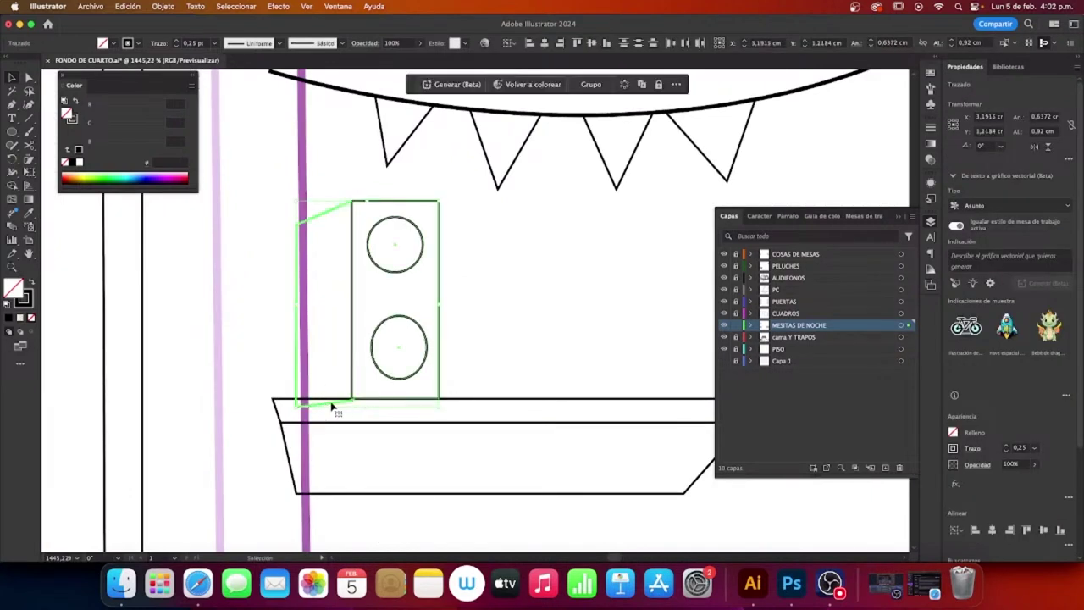
{"action": "key", "text": "Delete"}
{"action": "key", "text": "ctrl+z"}
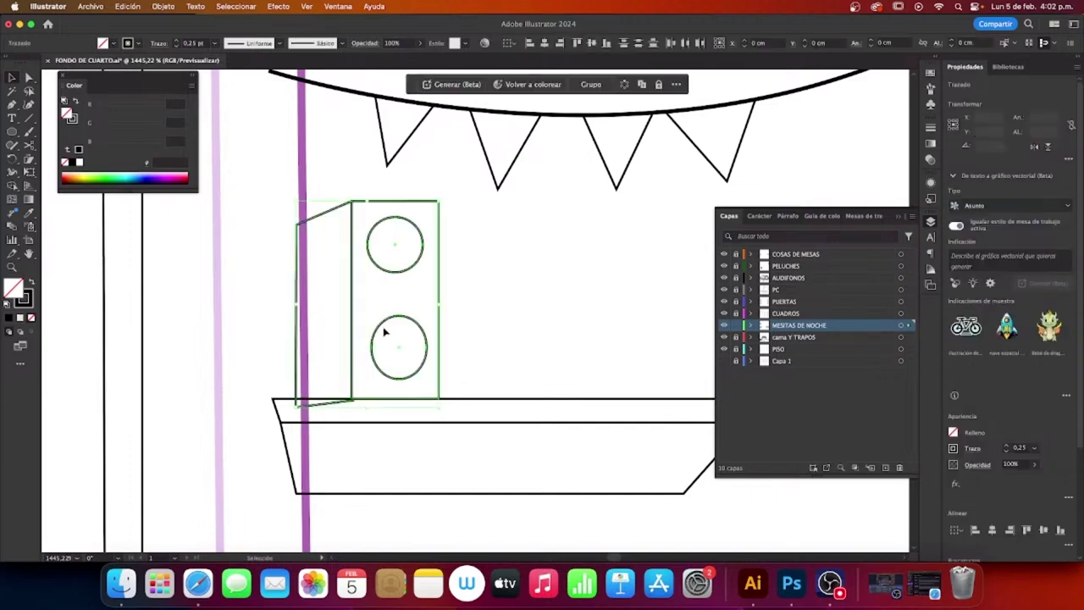
{"action": "left_click", "coordinate": [296, 303]}
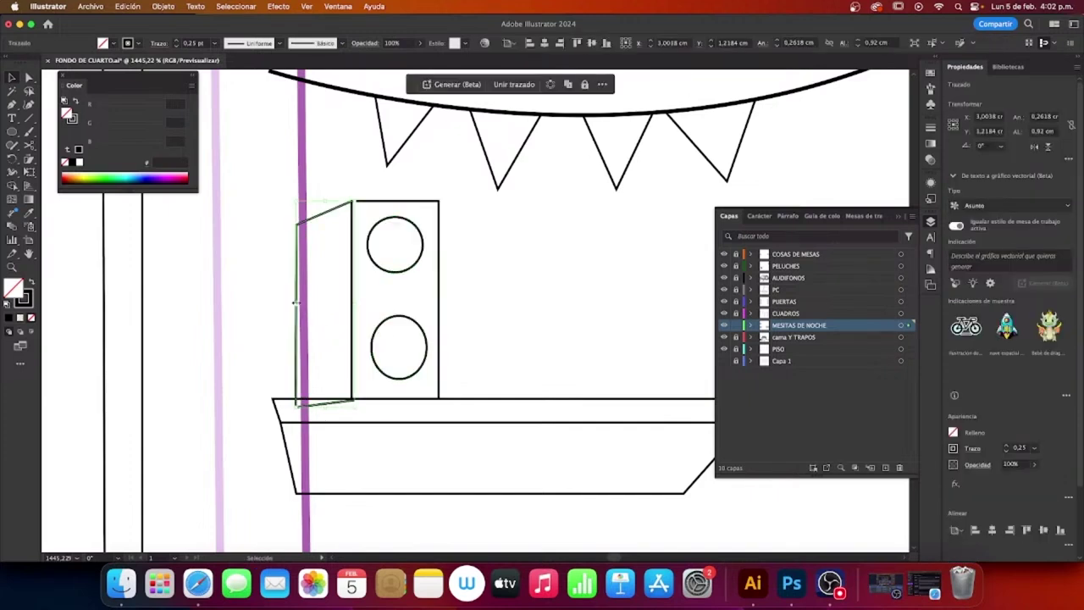
{"action": "key", "text": "Delete"}
{"action": "mouse_move", "coordinate": [335, 201]}
{"action": "left_mouse_down"}
{"action": "mouse_move", "coordinate": [492, 373]}
{"action": "mouse_move", "coordinate": [451, 371]}
{"action": "mouse_move", "coordinate": [468, 370]}
{"action": "left_mouse_up"}
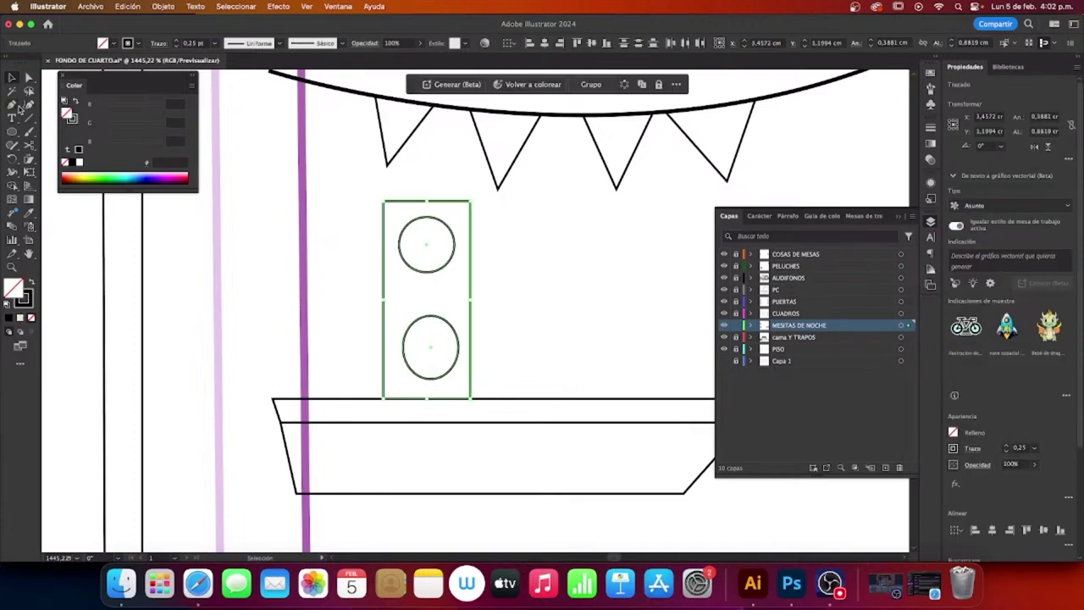
Step: Redraw the speaker's slanted side panel with the Pen tool, from its top corner to the shelf
{"action": "left_click", "coordinate": [12, 104]}
{"action": "left_click", "coordinate": [384, 201]}
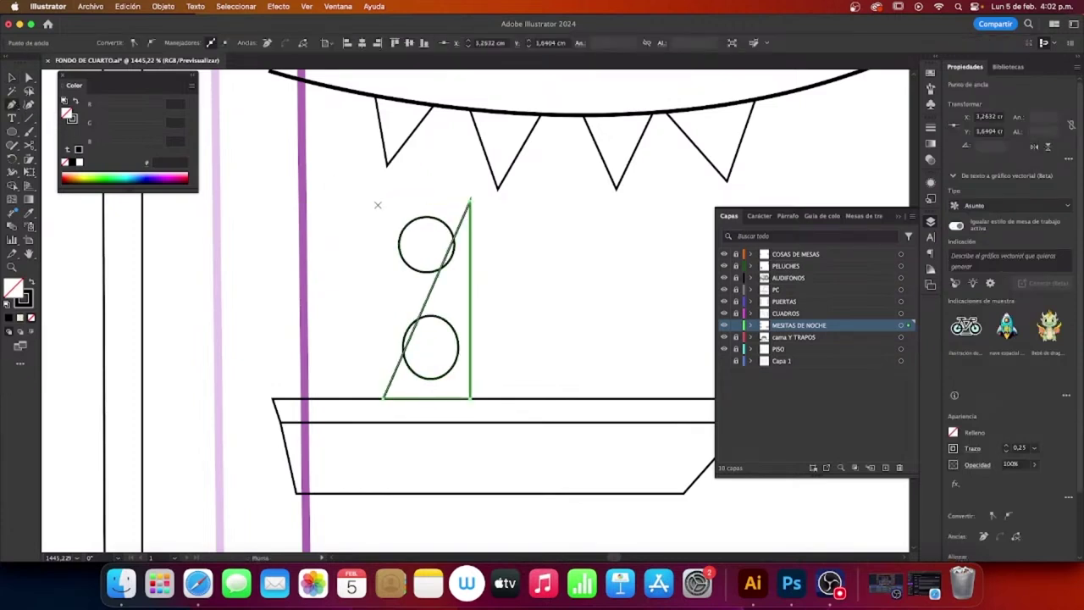
{"action": "key", "text": "super+z"}
{"action": "left_click", "coordinate": [557, 263], "text": "super"}
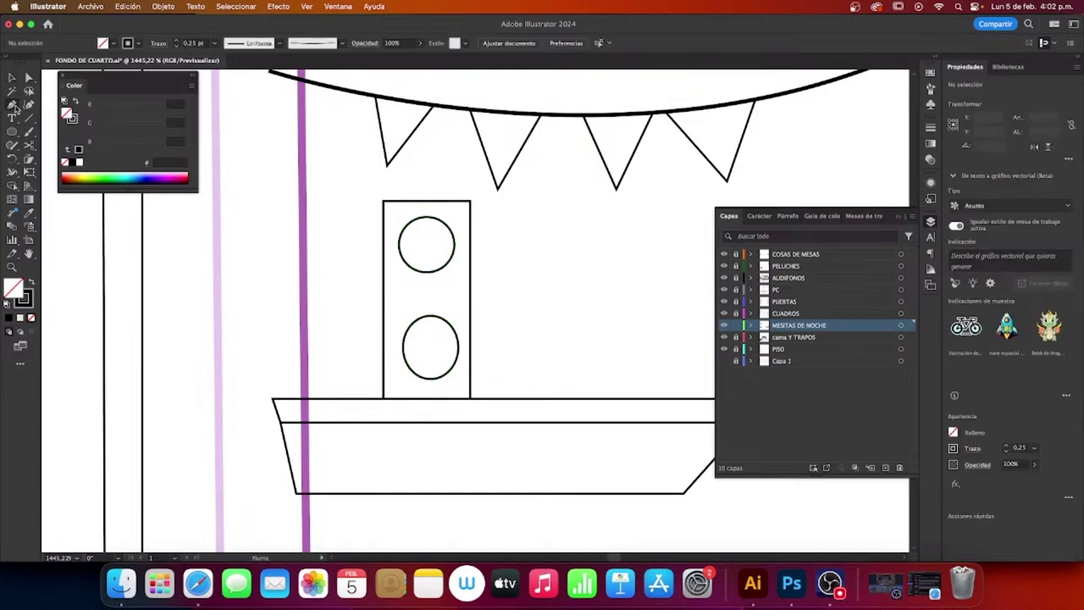
{"action": "left_click", "coordinate": [380, 200]}
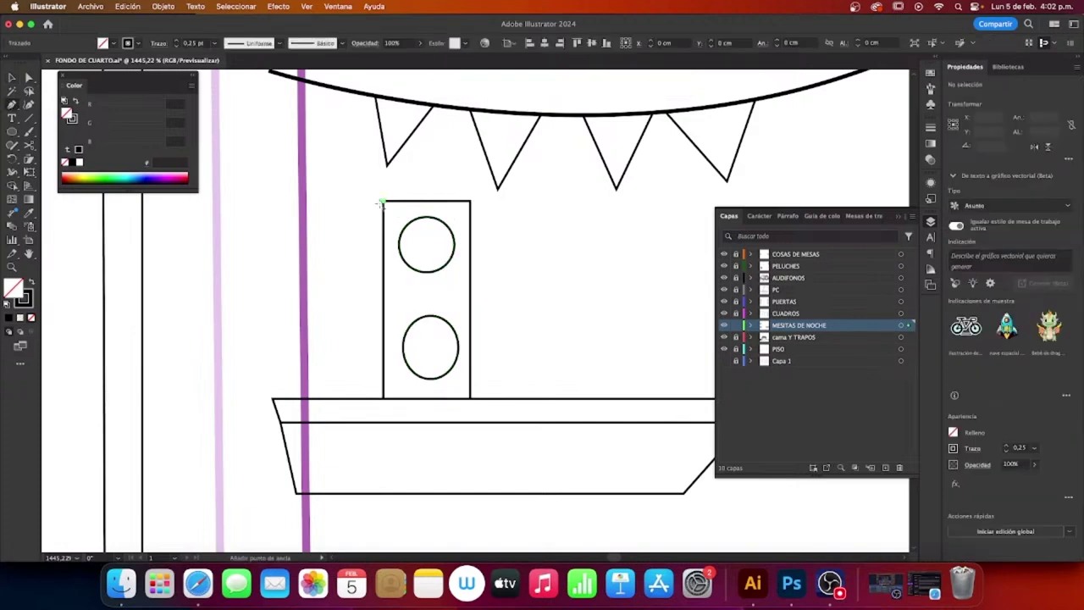
{"action": "left_click", "coordinate": [347, 237]}
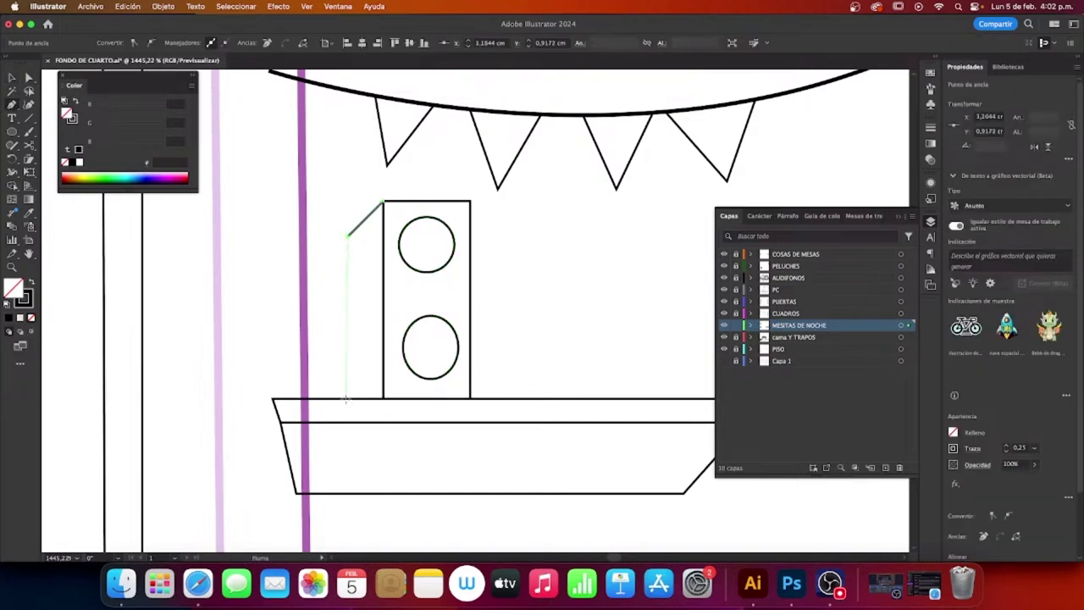
{"action": "left_click", "coordinate": [348, 398]}
{"action": "left_click", "coordinate": [383, 397]}
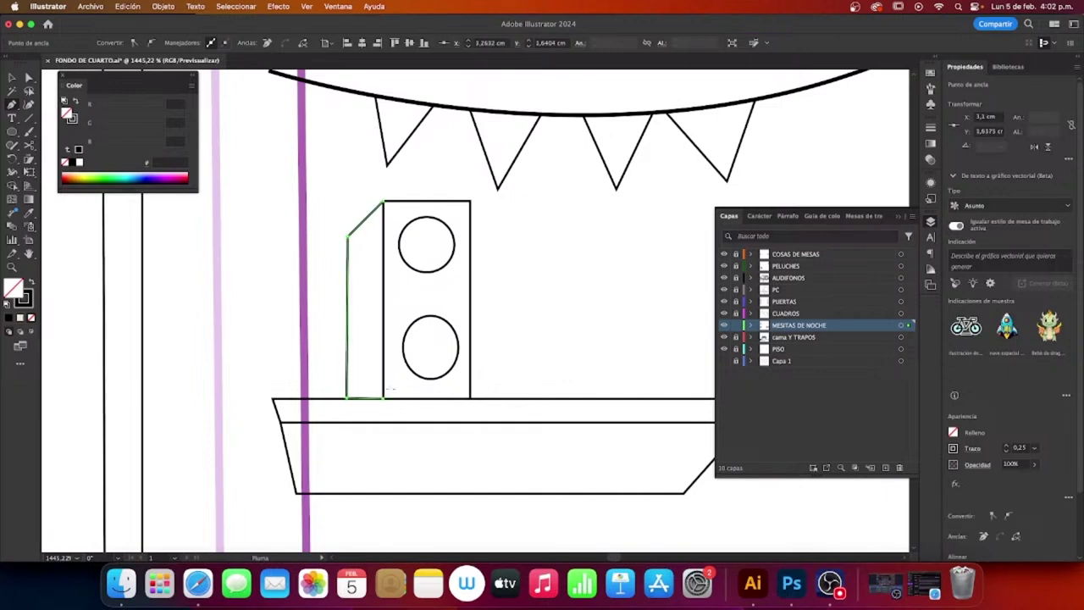
{"action": "key", "text": "v"}
{"action": "left_click", "coordinate": [598, 319]}
{"action": "scroll", "coordinate": [560, 305], "scroll_direction": "right", "scroll_amount": 2}
Step: Draw a closed, tapered cup outline with a curved rim on the shelf beside the speaker
{"action": "scroll", "coordinate": [540, 297], "scroll_direction": "right", "scroll_amount": 1}
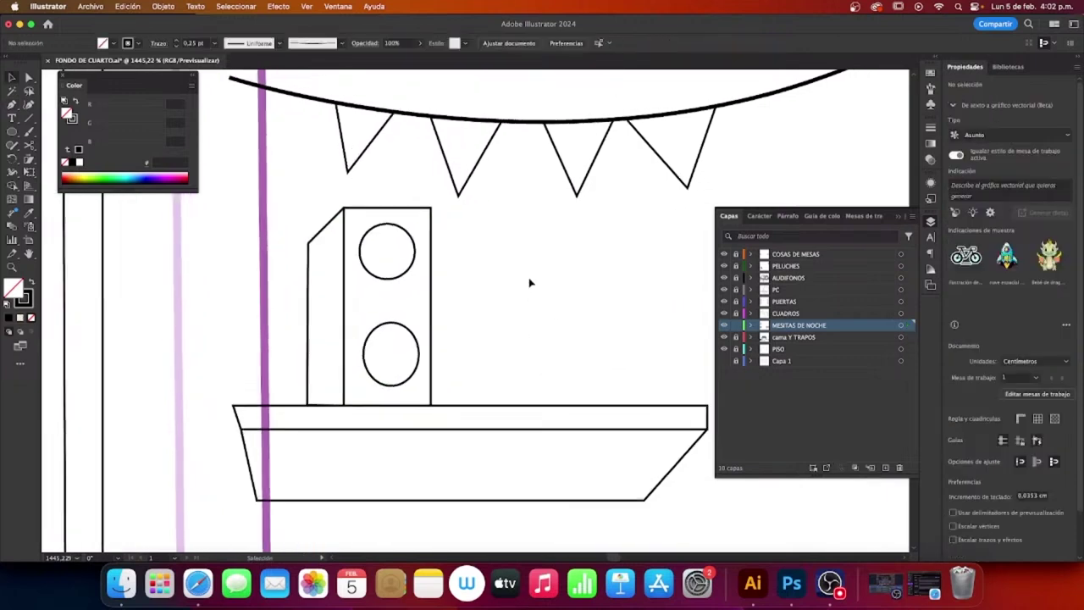
{"action": "scroll", "coordinate": [557, 283], "scroll_direction": "right", "scroll_amount": 2}
{"action": "scroll", "coordinate": [531, 283], "scroll_direction": "right", "scroll_amount": 2}
{"action": "scroll", "coordinate": [486, 283], "scroll_direction": "right", "scroll_amount": 2}
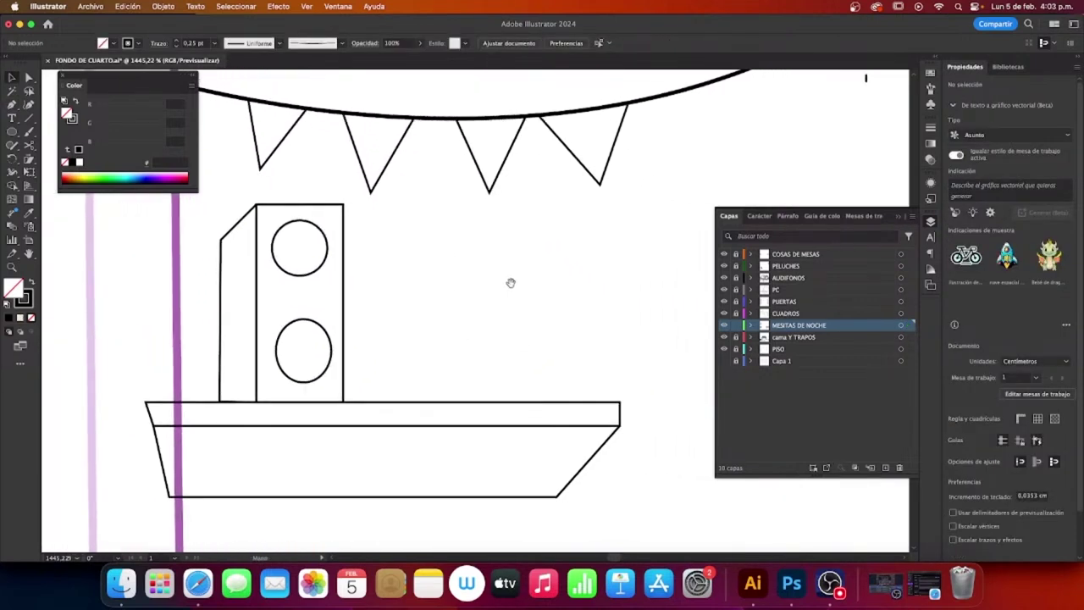
{"action": "scroll", "coordinate": [511, 283], "scroll_direction": "right", "scroll_amount": 1}
{"action": "scroll", "coordinate": [477, 285], "scroll_direction": "right", "scroll_amount": 2}
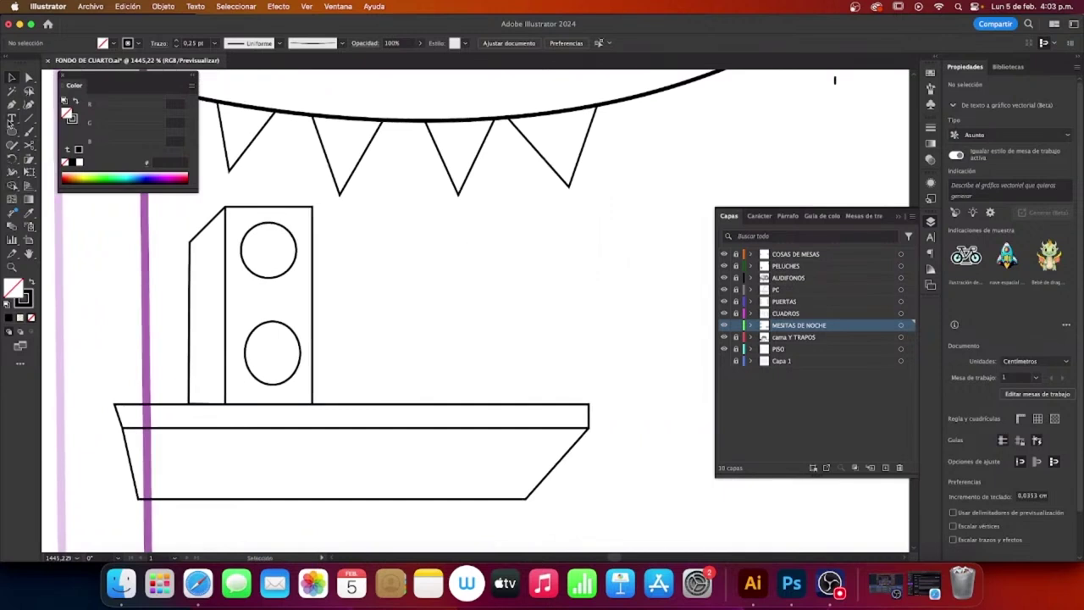
{"action": "left_click", "coordinate": [12, 105]}
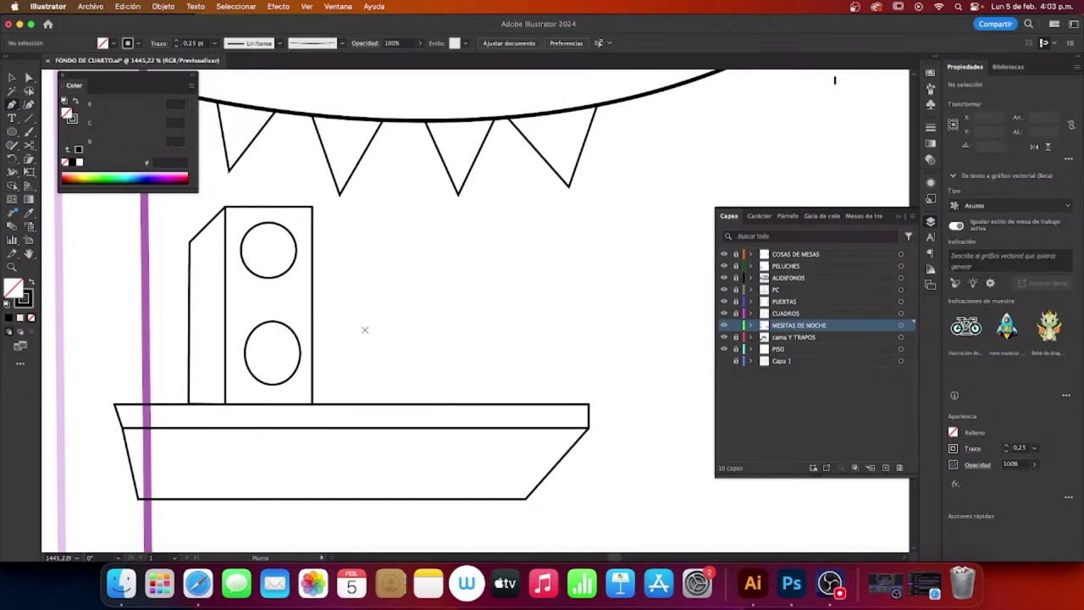
{"action": "left_click", "coordinate": [365, 330]}
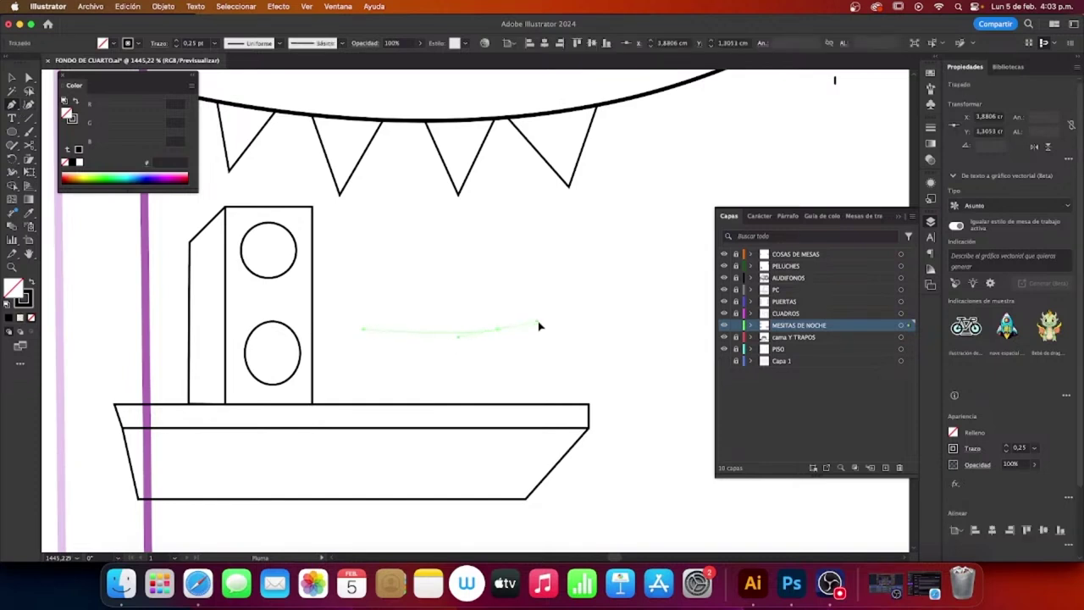
{"action": "left_click", "coordinate": [501, 332]}
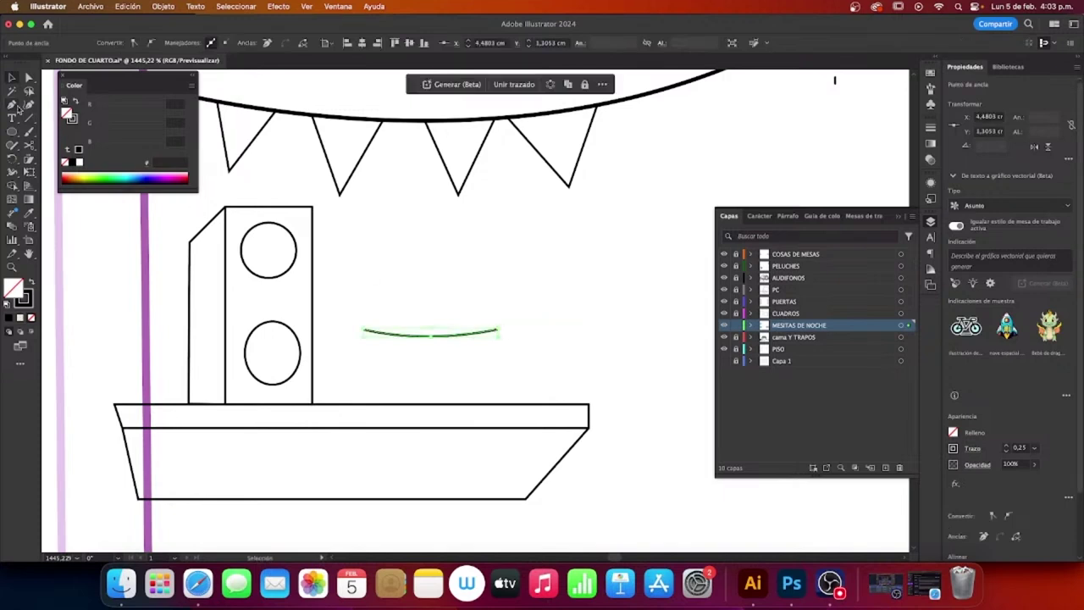
{"action": "left_click", "coordinate": [12, 105]}
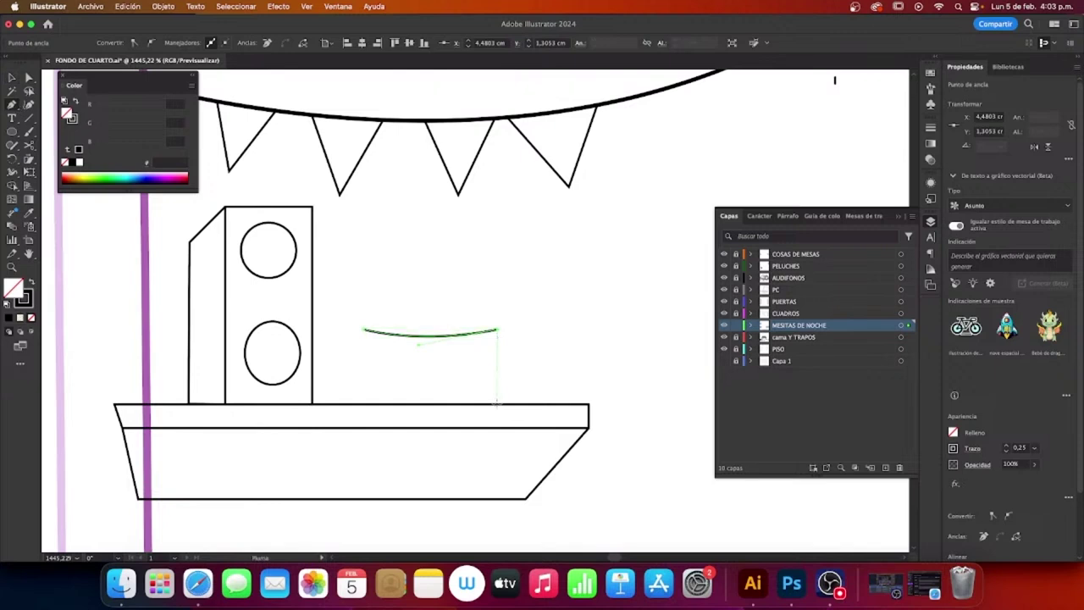
{"action": "left_click", "coordinate": [494, 404]}
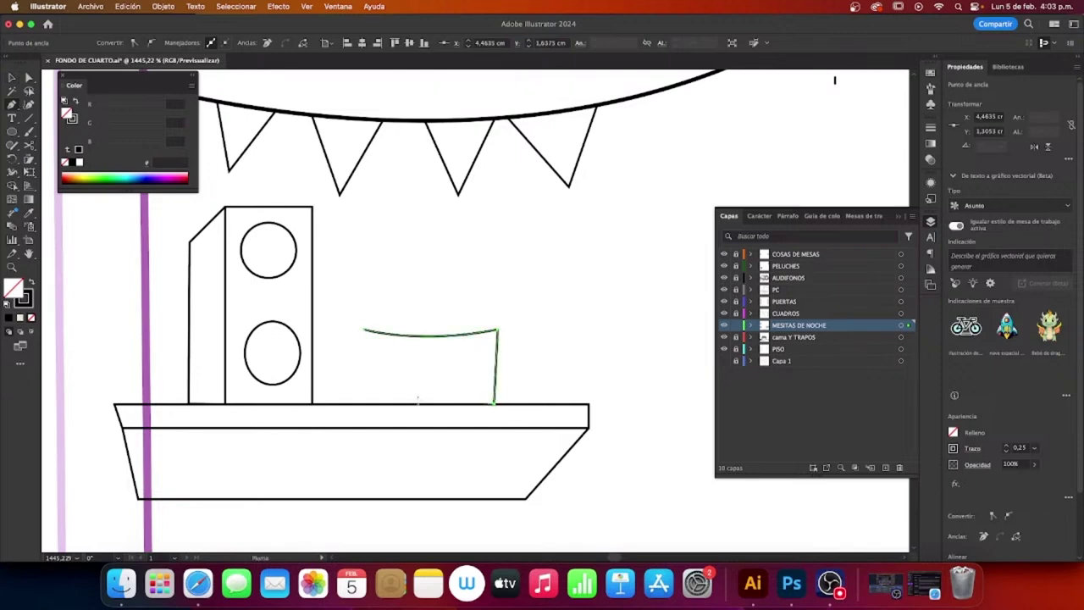
{"action": "left_click", "coordinate": [376, 404]}
{"action": "left_click", "coordinate": [368, 333]}
Step: Finish the cup path and adjust its bottom-left corner anchor with the Direct Selection tool
{"action": "key", "text": "v"}
{"action": "left_click", "coordinate": [388, 369]}
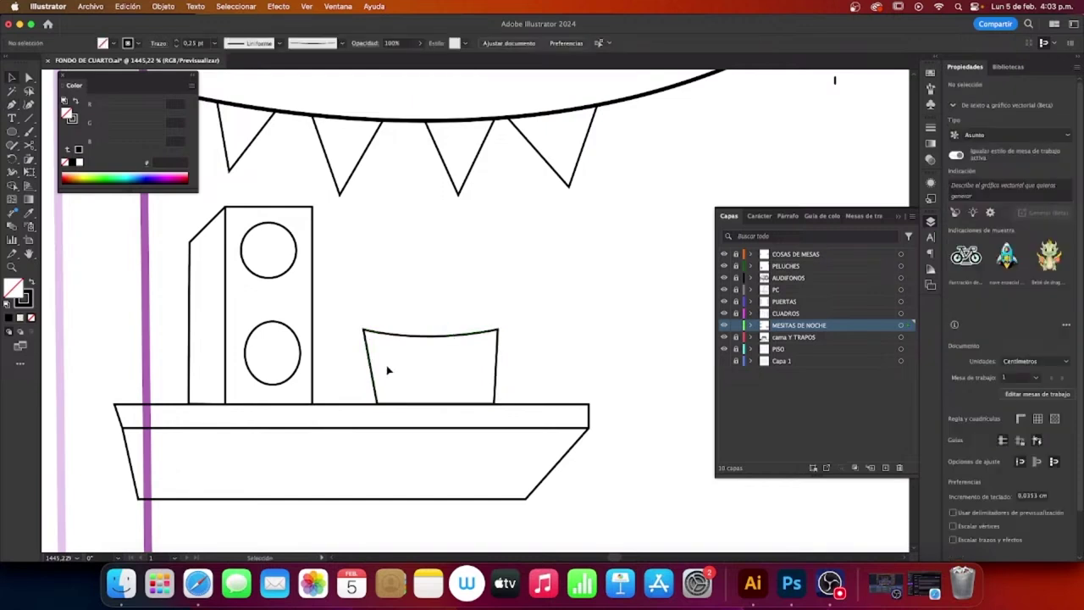
{"action": "left_click", "coordinate": [374, 382]}
{"action": "key", "text": "a"}
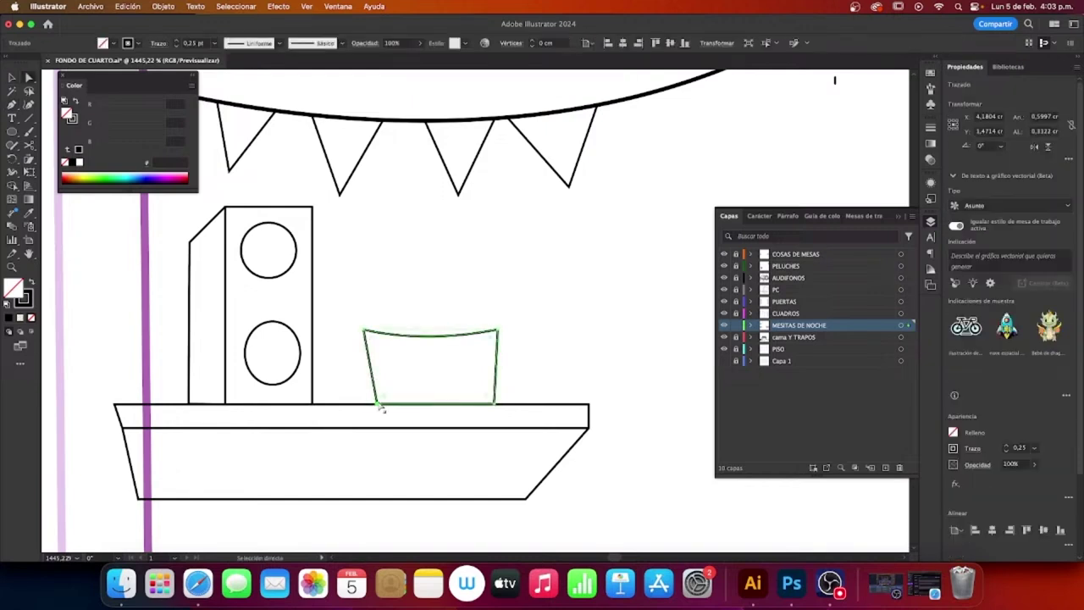
{"action": "left_click", "coordinate": [377, 404]}
{"action": "left_click_drag", "start_coordinate": [376, 404], "coordinate": [374, 409]}
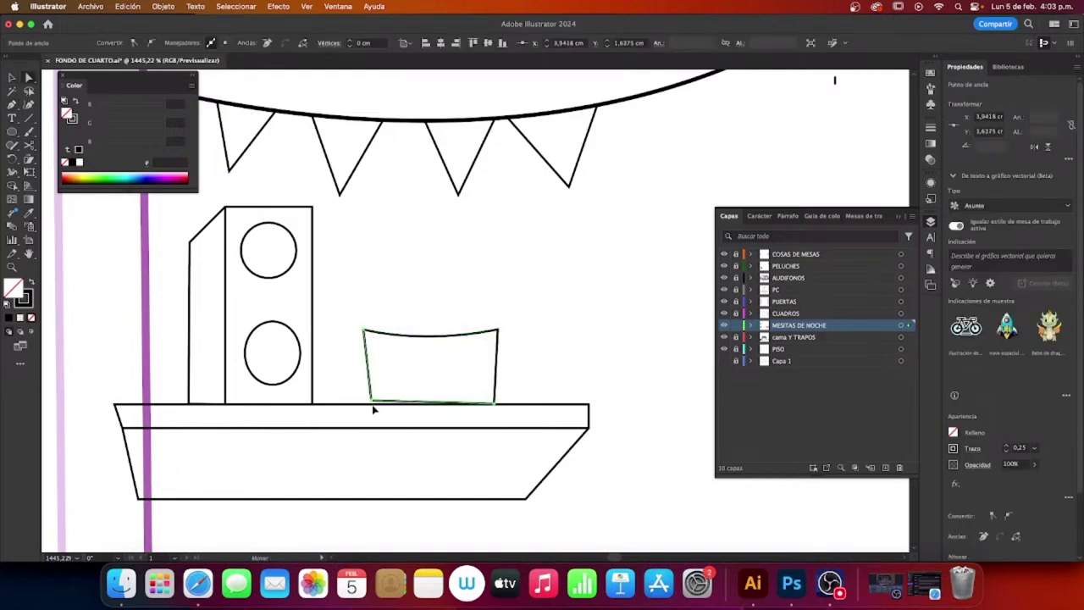
{"action": "left_click", "coordinate": [373, 410]}
{"action": "scroll", "coordinate": [373, 412], "scroll_direction": "up", "scroll_amount": 2}
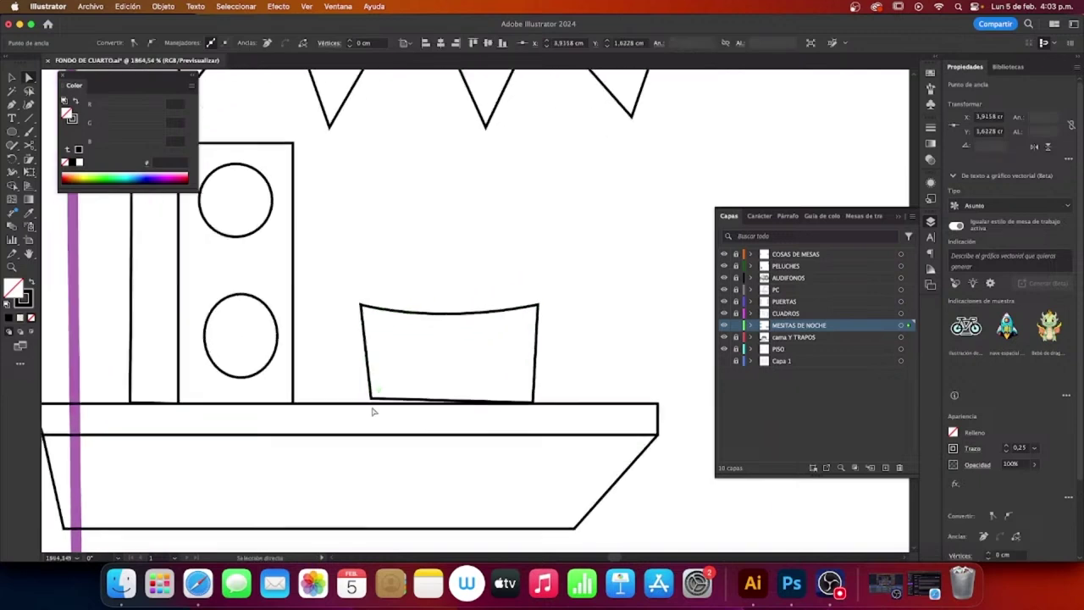
{"action": "scroll", "coordinate": [374, 411], "scroll_direction": "up", "scroll_amount": 3}
{"action": "scroll", "coordinate": [446, 327], "scroll_direction": "up", "scroll_amount": 1}
{"action": "scroll", "coordinate": [474, 355], "scroll_direction": "down", "scroll_amount": 1}
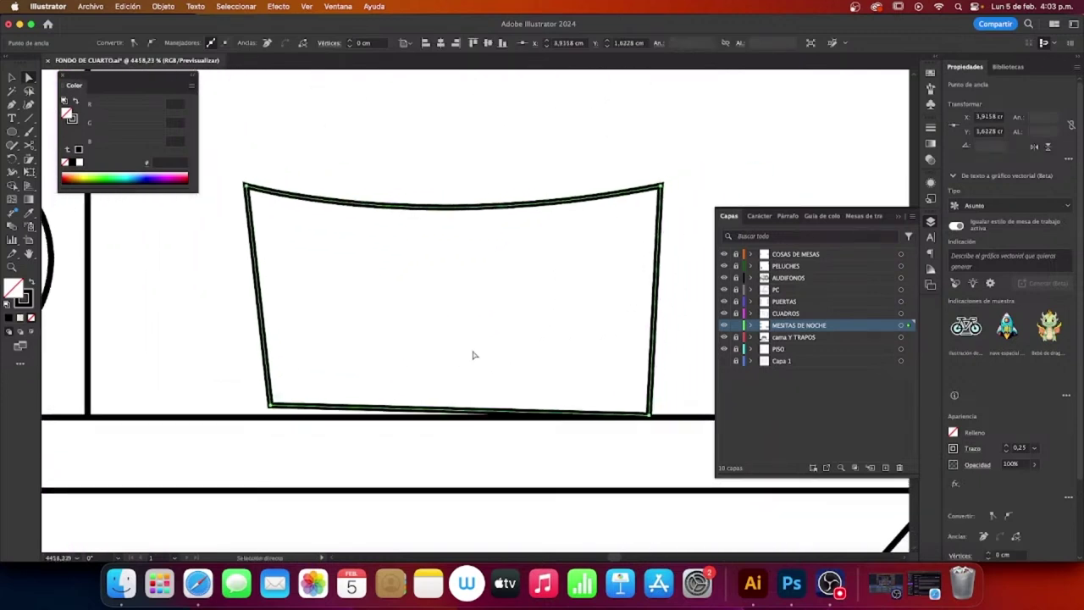
{"action": "mouse_move", "coordinate": [270, 405]}
{"action": "left_mouse_down"}
{"action": "mouse_move", "coordinate": [245, 405]}
{"action": "mouse_move", "coordinate": [288, 415]}
{"action": "left_mouse_up"}
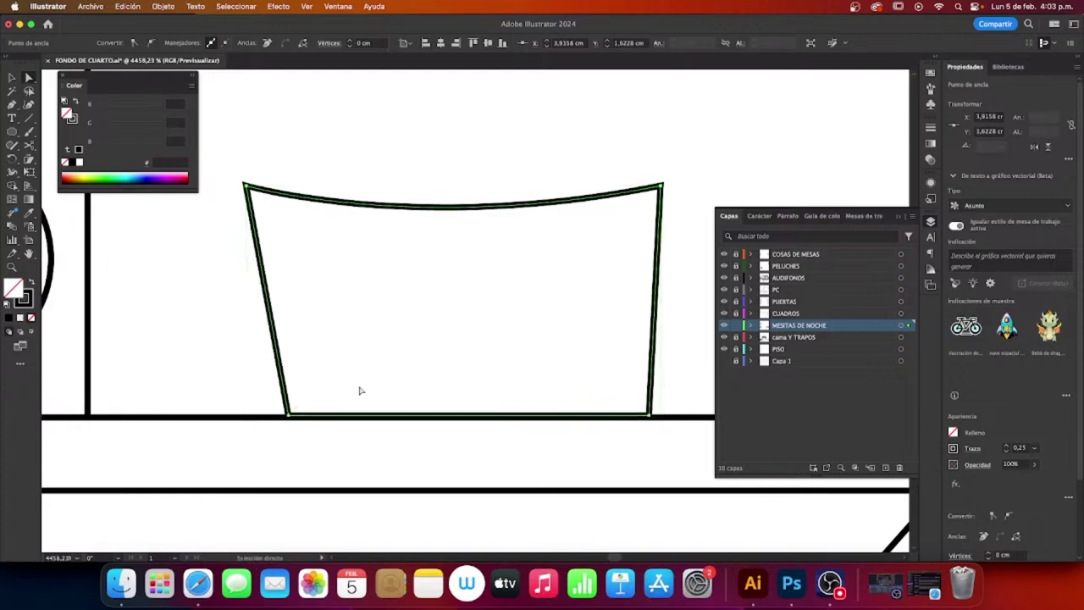
Step: Replace the old edges with a straight right side and bottom, closing at the top-left corner
{"action": "key", "text": "Delete"}
{"action": "left_click", "coordinate": [12, 104]}
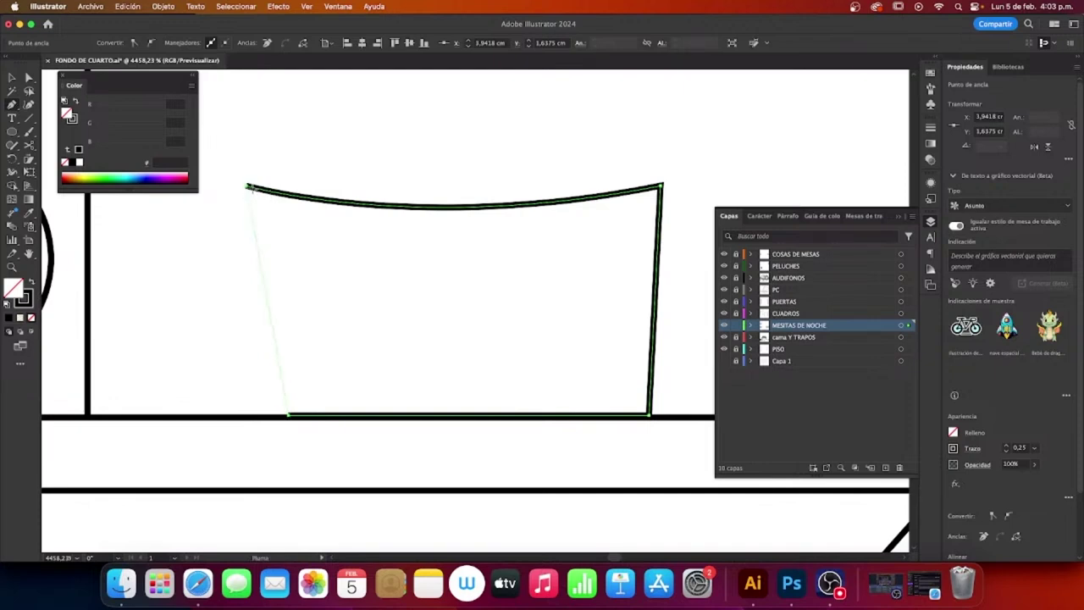
{"action": "key", "text": "super+z"}
{"action": "key", "text": "super+z"}
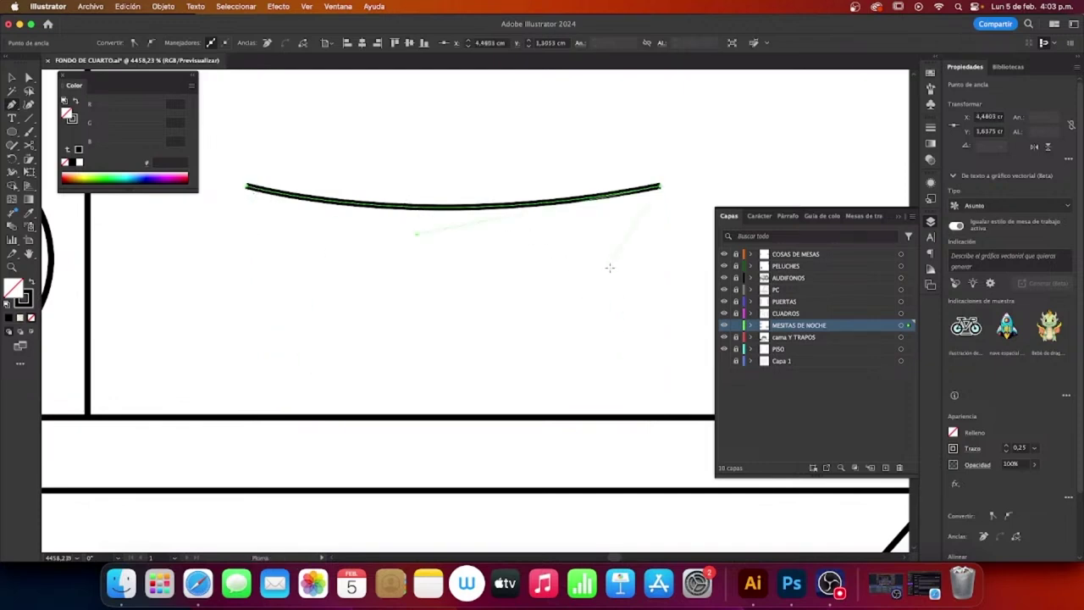
{"action": "left_click", "coordinate": [658, 416]}
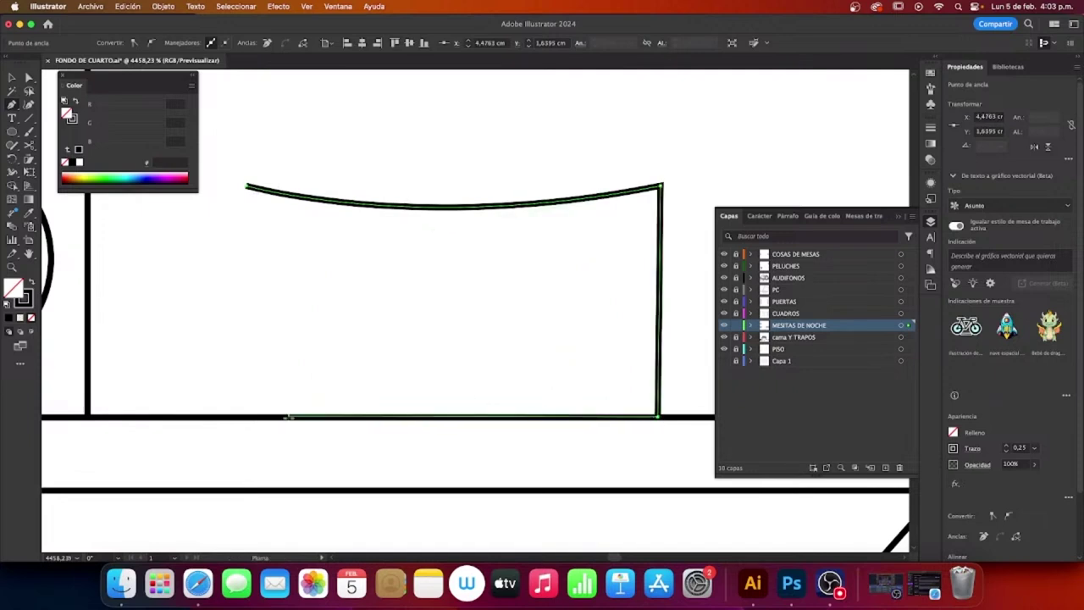
{"action": "left_click", "coordinate": [248, 416]}
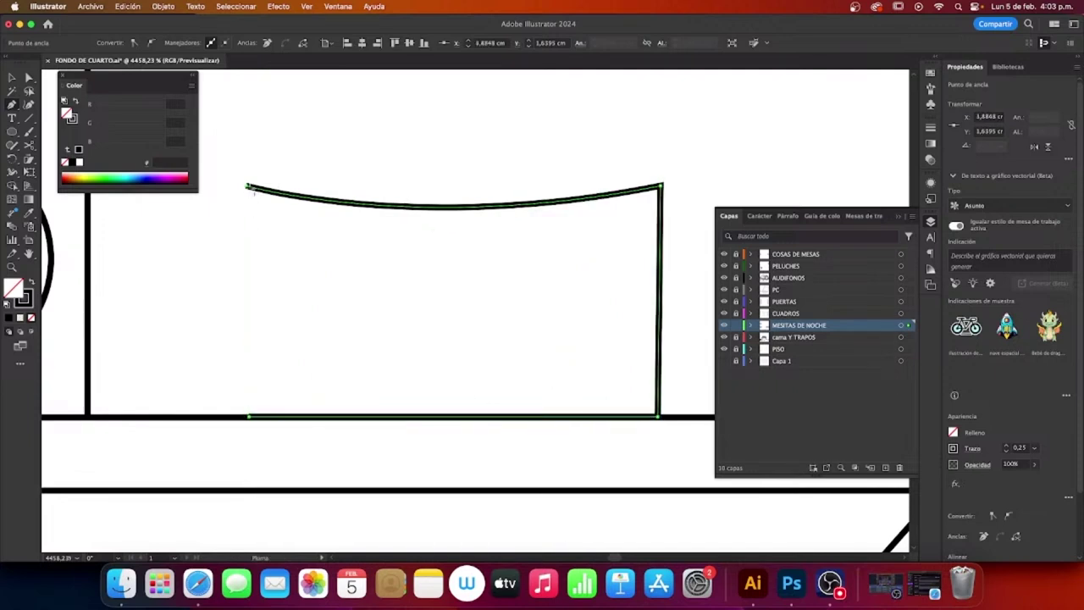
{"action": "left_click", "coordinate": [248, 187]}
{"action": "left_click", "coordinate": [351, 167], "text": "super"}
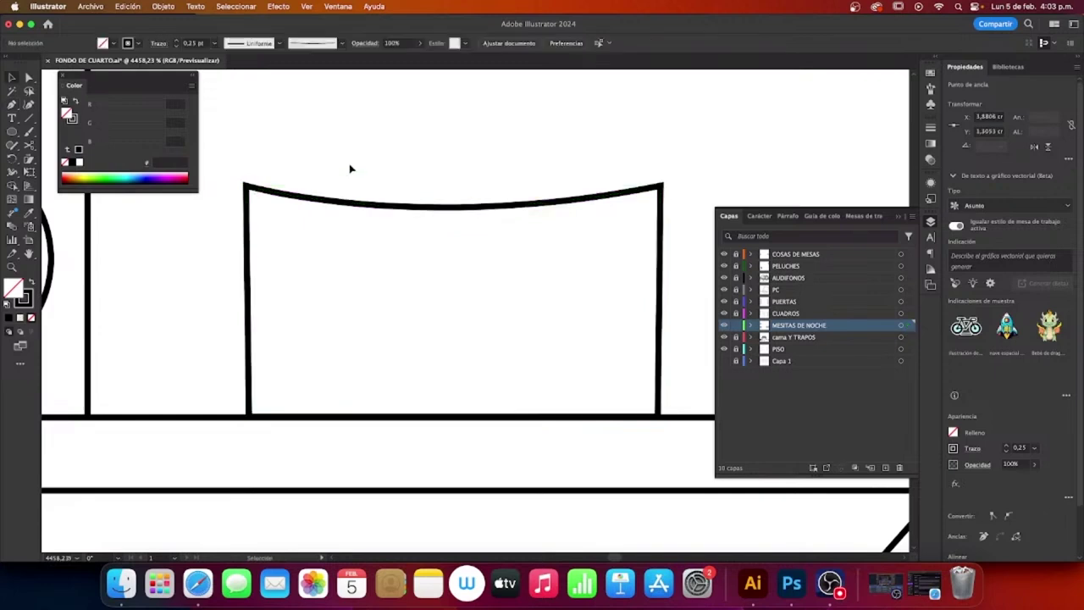
{"action": "scroll", "coordinate": [373, 195], "scroll_direction": "up", "scroll_amount": 2}
{"action": "scroll", "coordinate": [374, 216], "scroll_direction": "up", "scroll_amount": 1}
{"action": "left_click", "coordinate": [12, 104]}
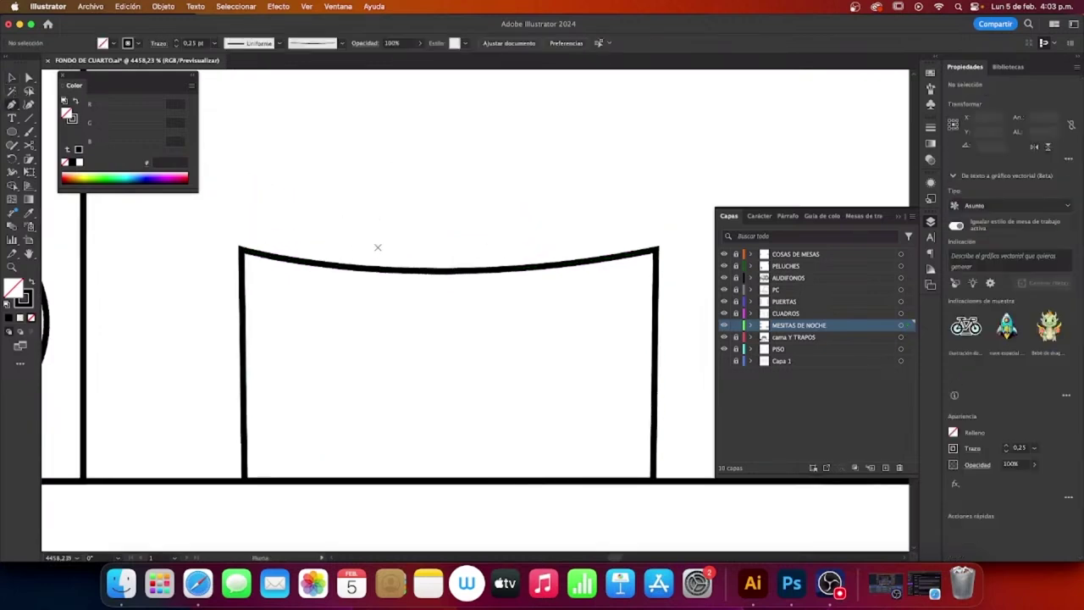
Step: Draw a short vertical seam up from the top edge's middle, curving it down to the top-left corner
{"action": "left_click", "coordinate": [440, 271]}
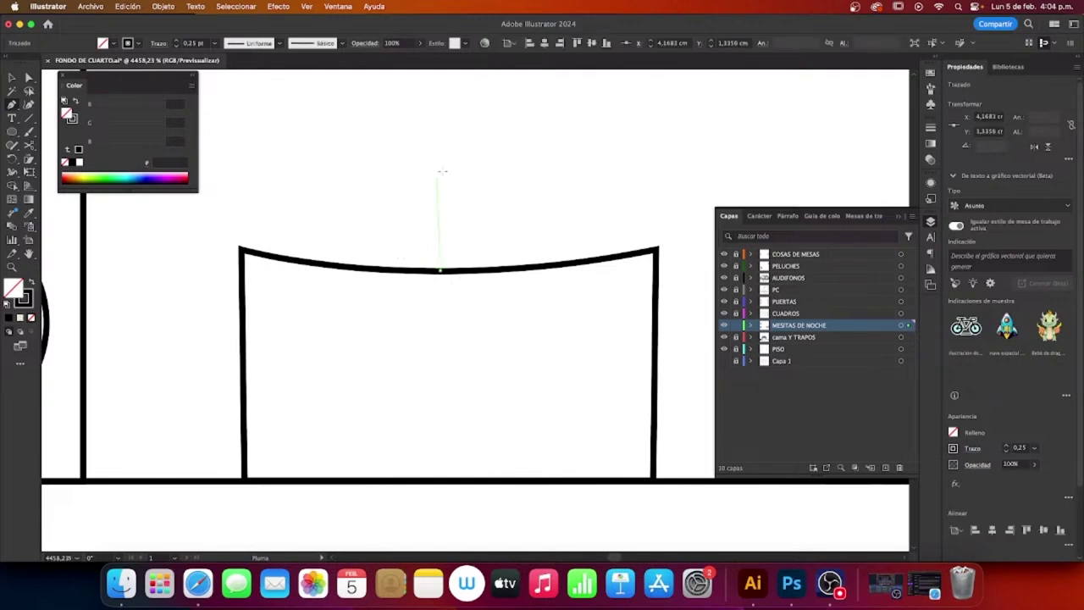
{"action": "key", "text": "Escape"}
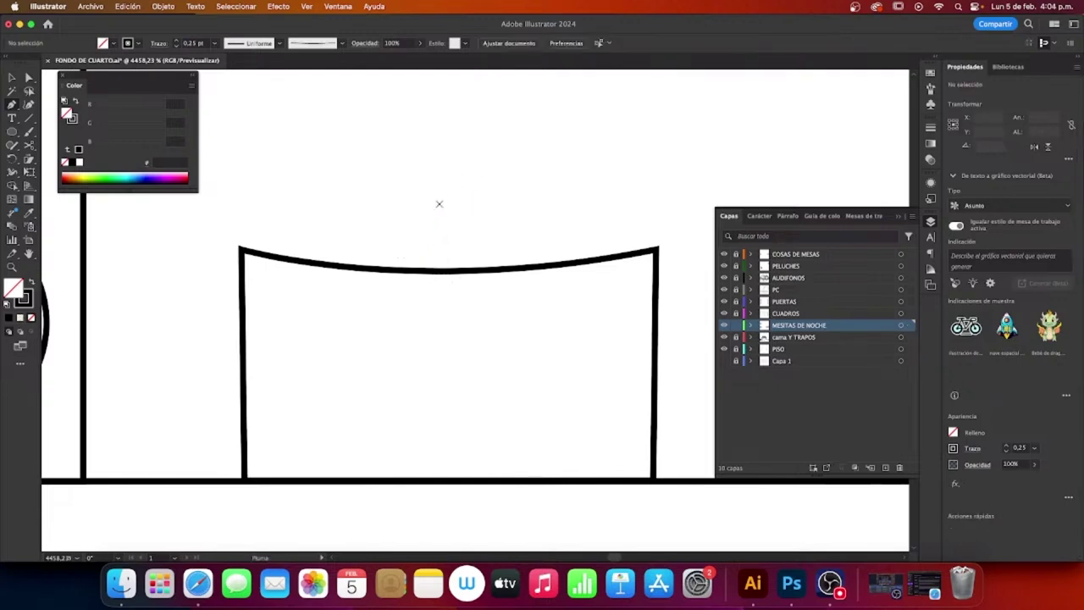
{"action": "left_click", "coordinate": [441, 271]}
{"action": "left_click", "coordinate": [457, 178]}
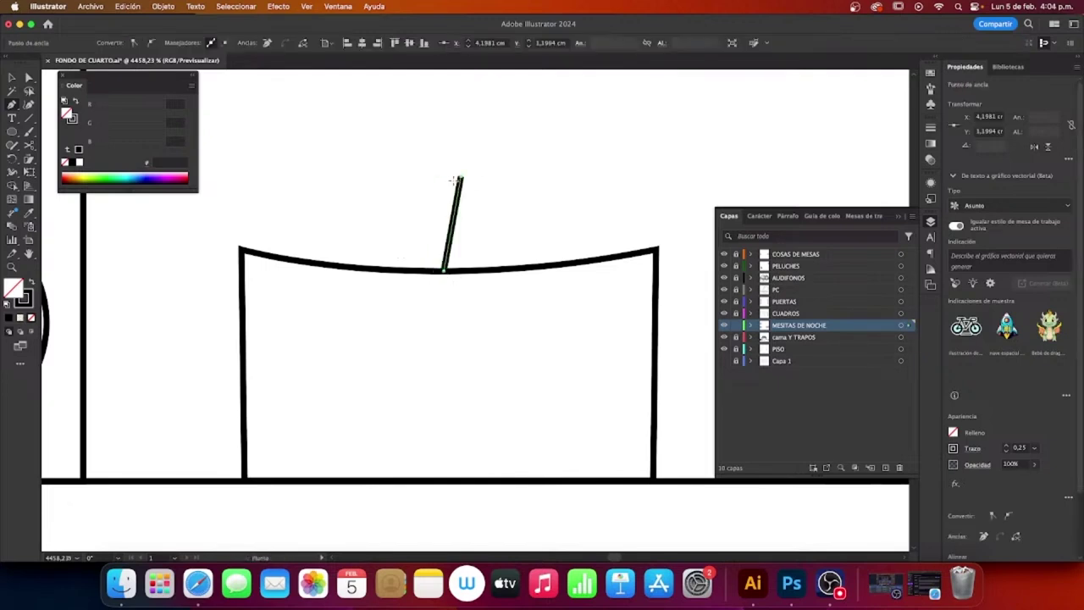
{"action": "key", "text": "super+z"}
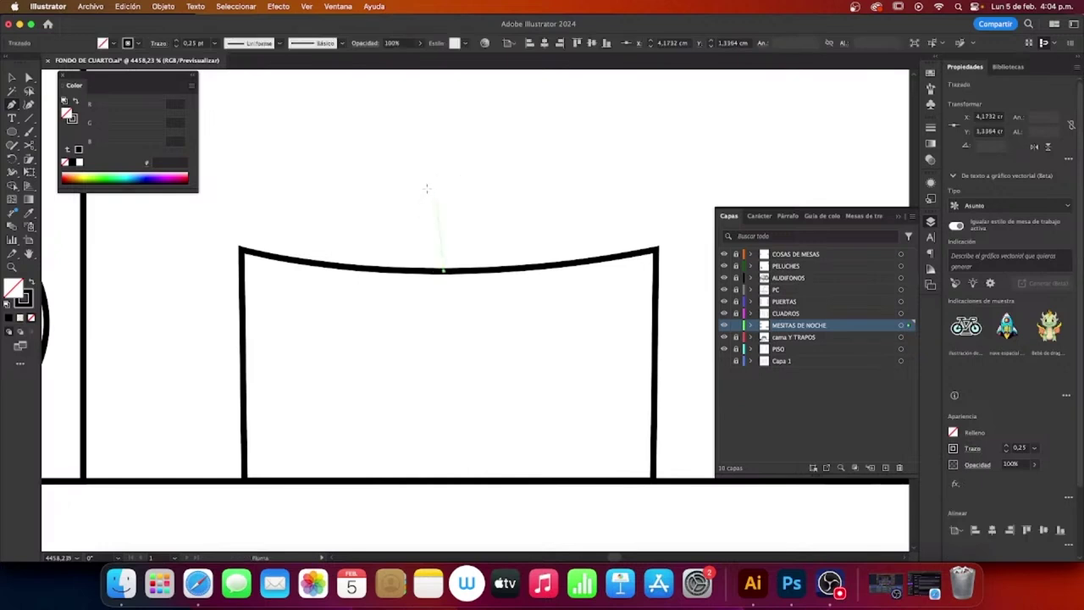
{"action": "left_click", "coordinate": [436, 178]}
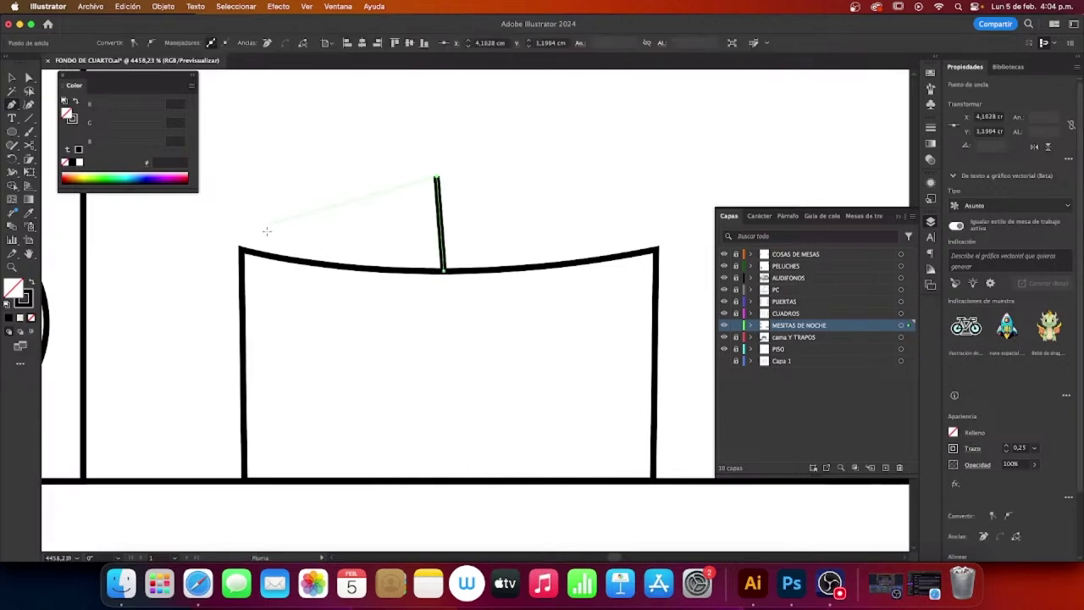
{"action": "left_click_drag", "start_coordinate": [242, 250], "coordinate": [193, 321]}
{"action": "key", "text": "v"}
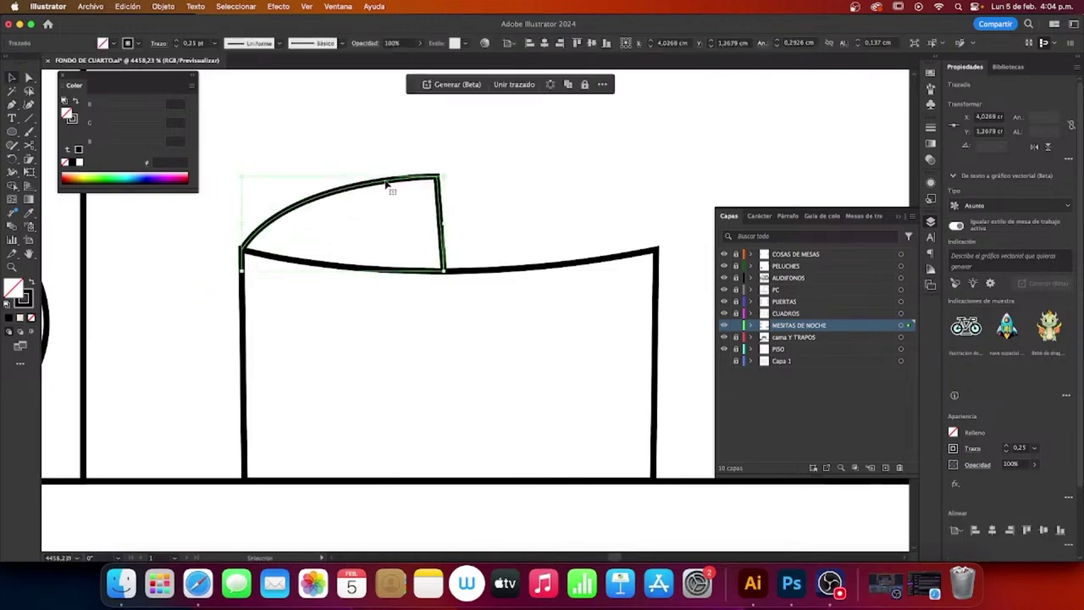
{"action": "left_click", "coordinate": [12, 105]}
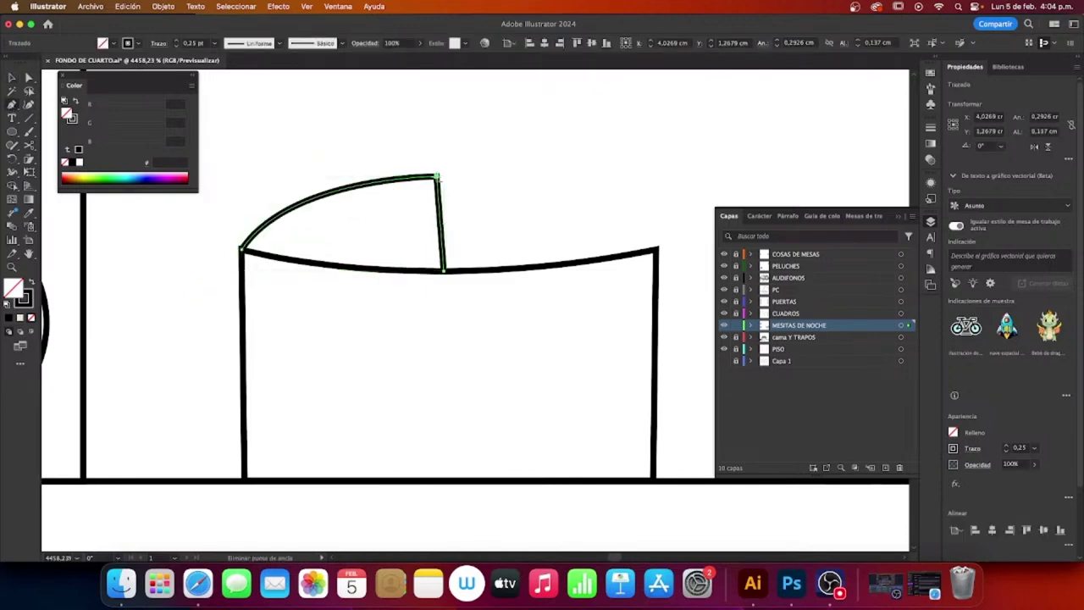
{"action": "key", "text": "v"}
{"action": "left_click", "coordinate": [457, 172]}
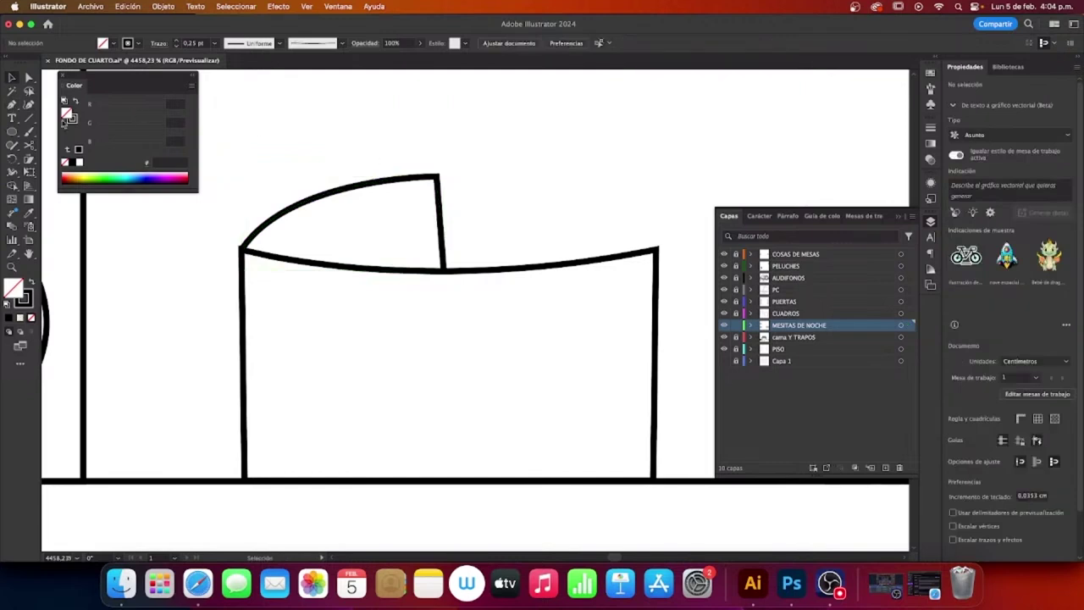
Step: Continue the arc from the seam's upper end, curving it down to the top-right corner
{"action": "left_click", "coordinate": [13, 105]}
{"action": "left_click", "coordinate": [437, 177]}
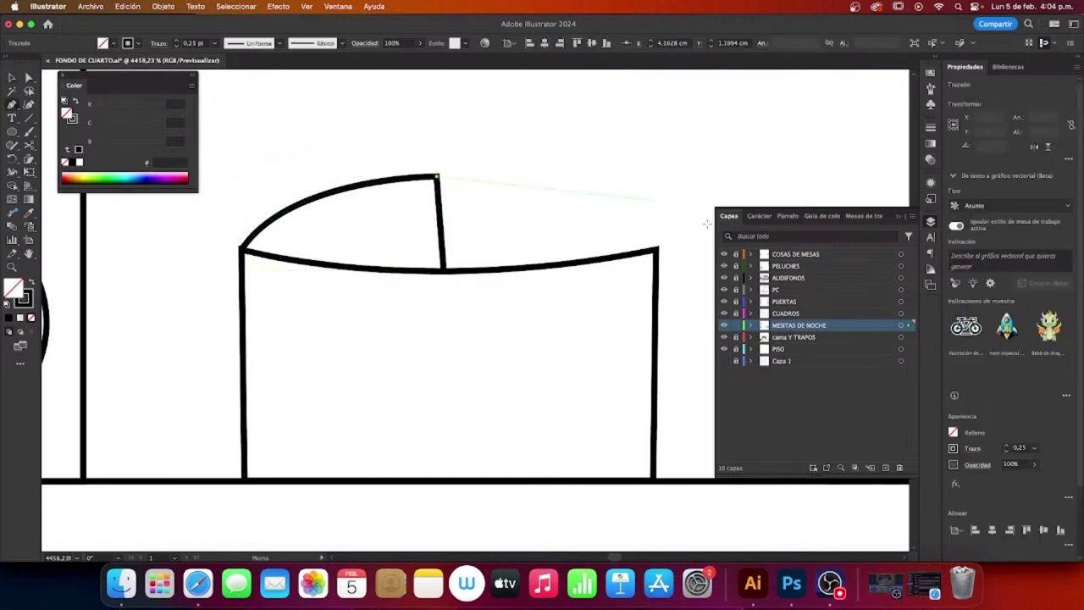
{"action": "left_click_drag", "start_coordinate": [658, 251], "coordinate": [678, 339]}
{"action": "left_click", "coordinate": [622, 167], "text": "super"}
{"action": "scroll", "coordinate": [571, 257], "scroll_direction": "up", "scroll_amount": 2}
{"action": "scroll", "coordinate": [571, 257], "scroll_direction": "up", "scroll_amount": 1}
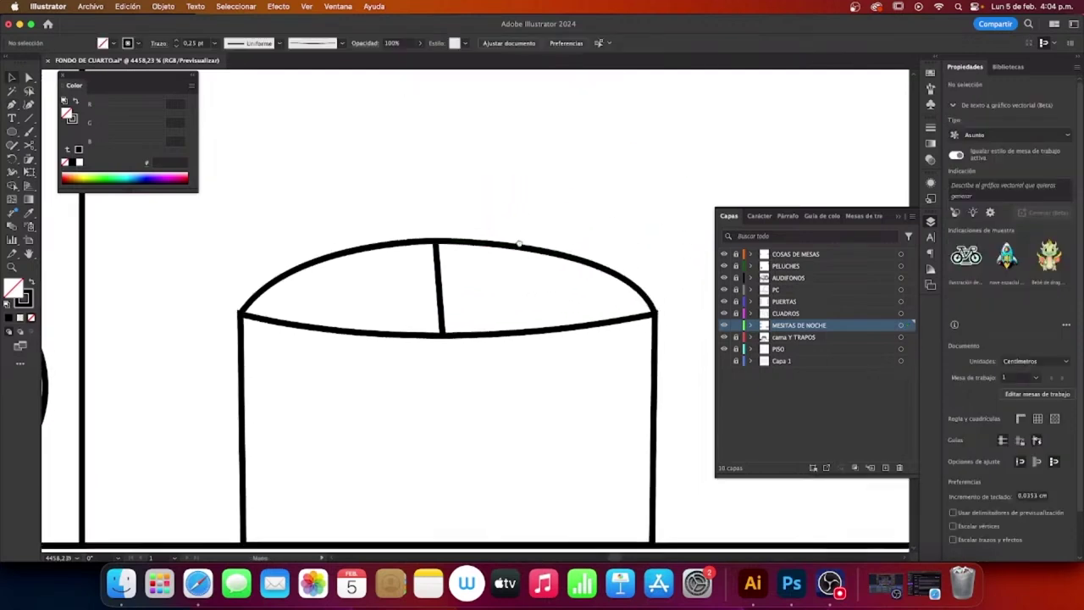
{"action": "left_click", "coordinate": [13, 103]}
{"action": "scroll", "coordinate": [282, 261], "scroll_direction": "up", "scroll_amount": 2}
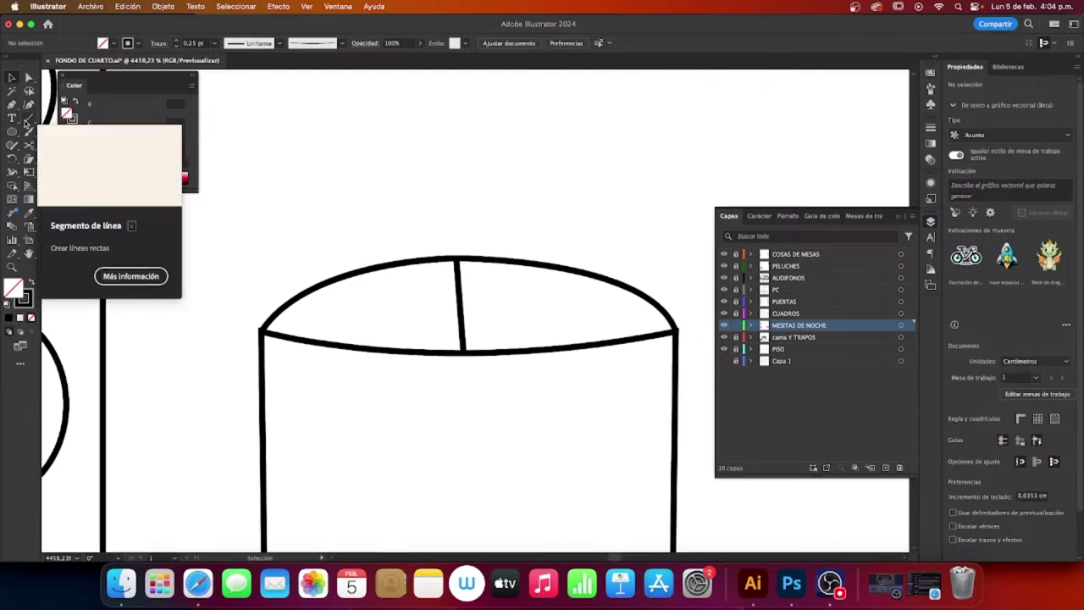
Step: Draw a tall narrow pencil rectangle, move it into the cup's opening, and paste a copy
{"action": "left_click", "coordinate": [12, 103]}
{"action": "left_click", "coordinate": [12, 131]}
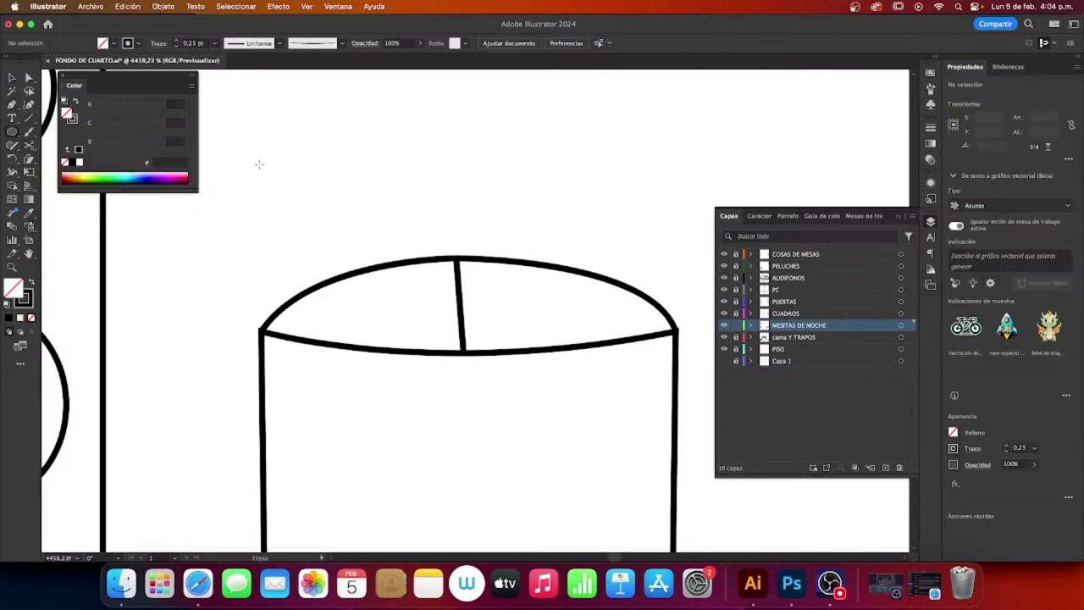
{"action": "mouse_move", "coordinate": [258, 110]}
{"action": "left_mouse_down"}
{"action": "mouse_move", "coordinate": [288, 236]}
{"action": "mouse_move", "coordinate": [275, 253]}
{"action": "left_mouse_up"}
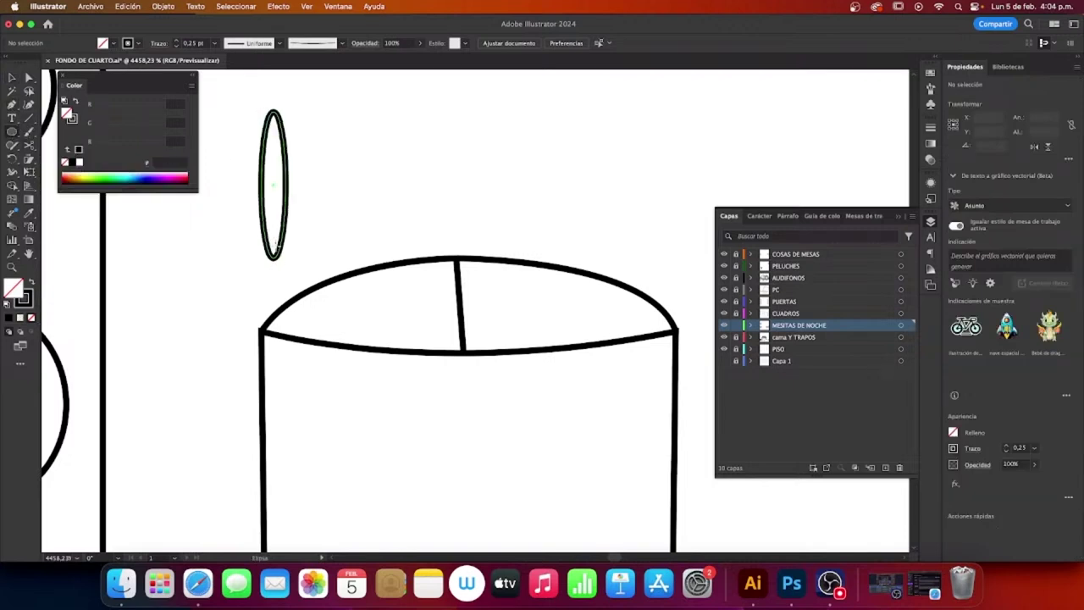
{"action": "key", "text": "super+z"}
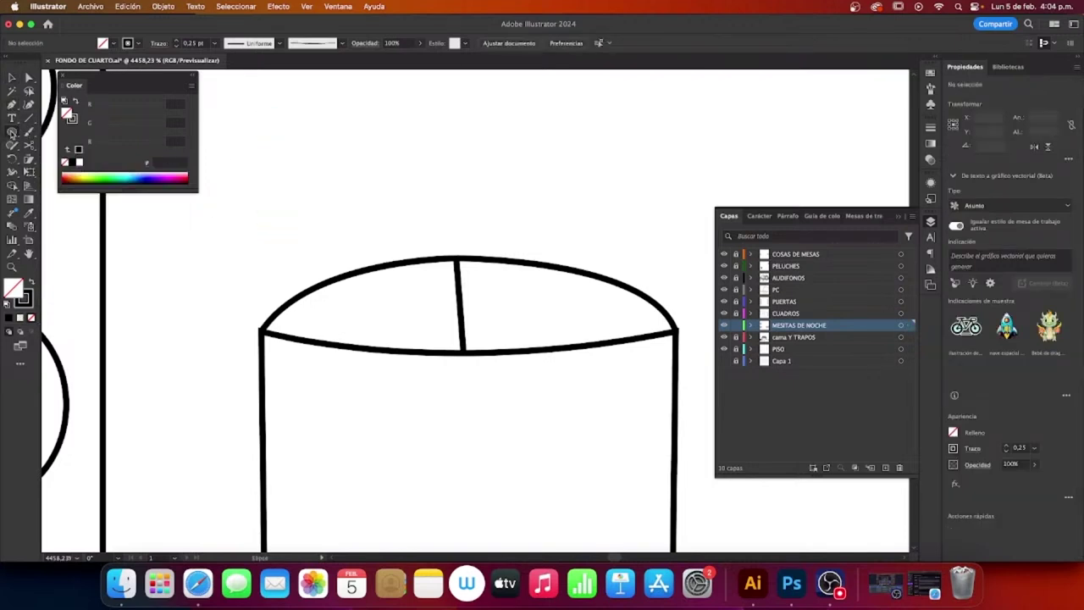
{"action": "left_click_drag", "start_coordinate": [11, 132], "coordinate": [74, 136]}
{"action": "mouse_move", "coordinate": [285, 110]}
{"action": "left_mouse_down"}
{"action": "mouse_move", "coordinate": [288, 254]}
{"action": "mouse_move", "coordinate": [311, 259]}
{"action": "left_mouse_up"}
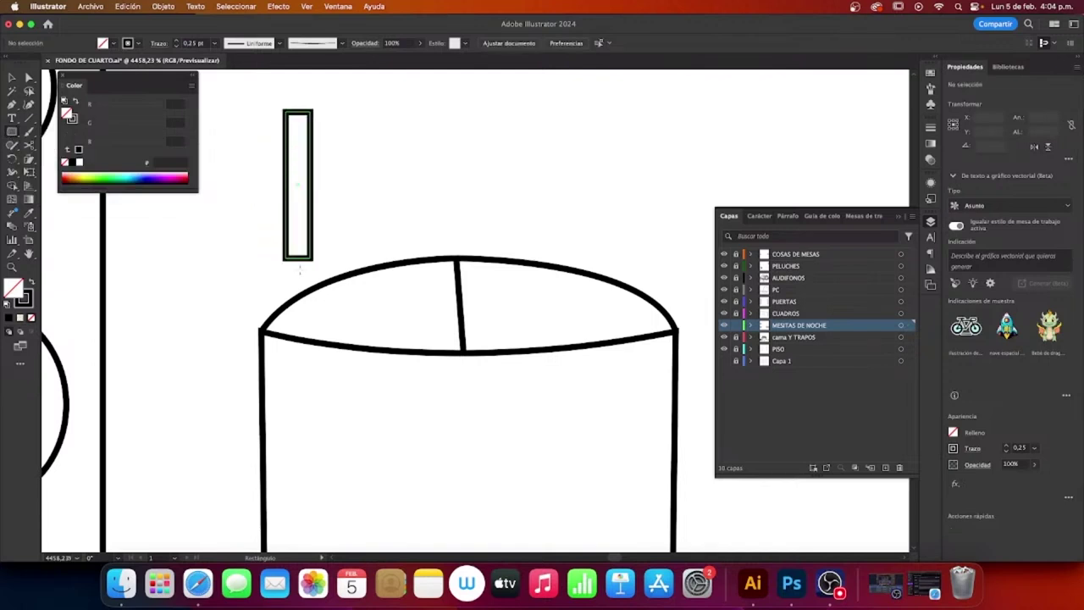
{"action": "left_click", "coordinate": [316, 209]}
{"action": "left_click", "coordinate": [312, 209]}
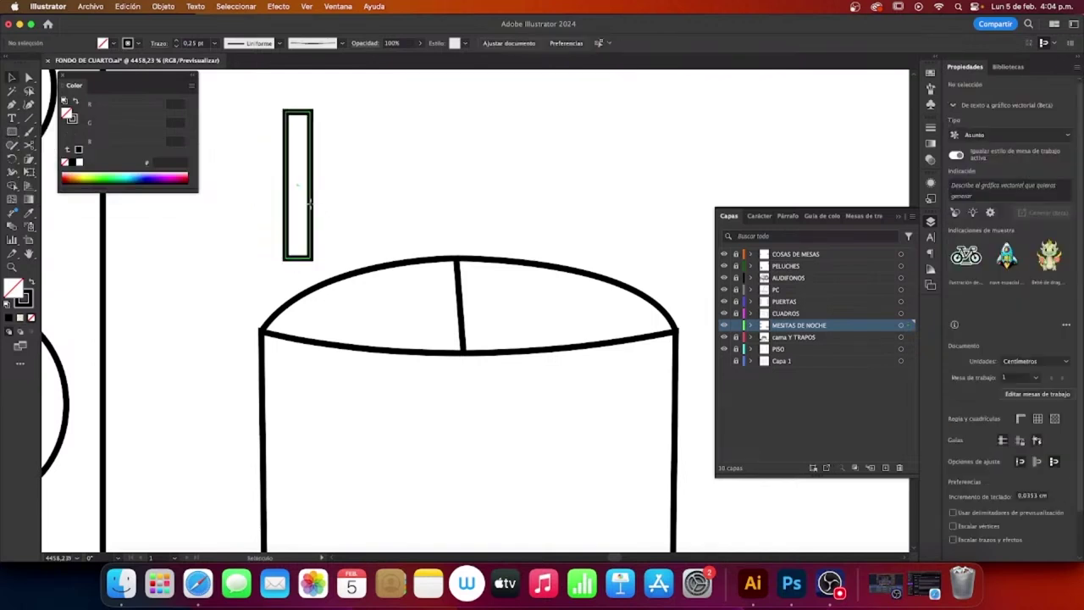
{"action": "left_click_drag", "start_coordinate": [312, 210], "coordinate": [318, 297]}
{"action": "key", "text": "super+v"}
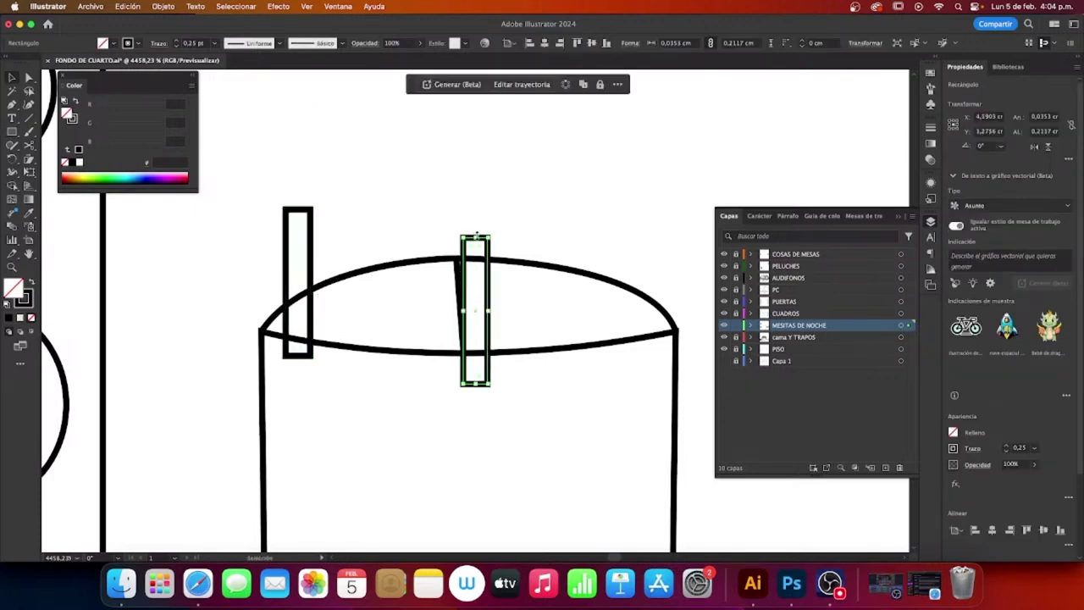
Step: Stretch the copied pencil taller, place it beside the first one, and tilt it left
{"action": "left_click_drag", "start_coordinate": [477, 236], "coordinate": [477, 158]}
{"action": "mouse_move", "coordinate": [464, 208]}
{"action": "left_mouse_down"}
{"action": "mouse_move", "coordinate": [387, 208]}
{"action": "mouse_move", "coordinate": [321, 185]}
{"action": "left_mouse_up"}
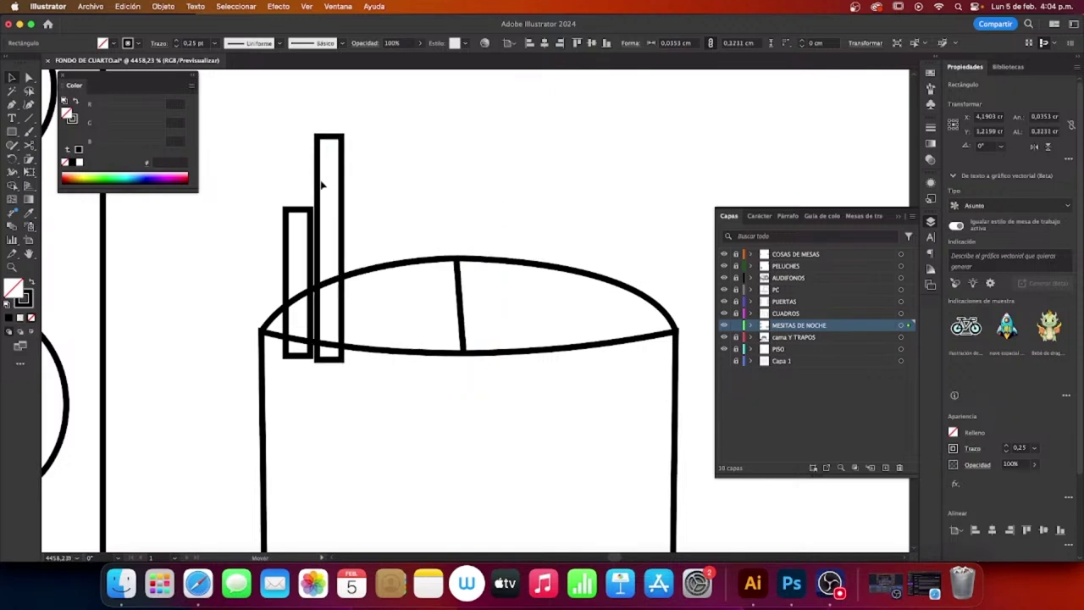
{"action": "mouse_move", "coordinate": [322, 185]}
{"action": "left_mouse_down"}
{"action": "mouse_move", "coordinate": [334, 183]}
{"action": "mouse_move", "coordinate": [324, 181]}
{"action": "left_mouse_up"}
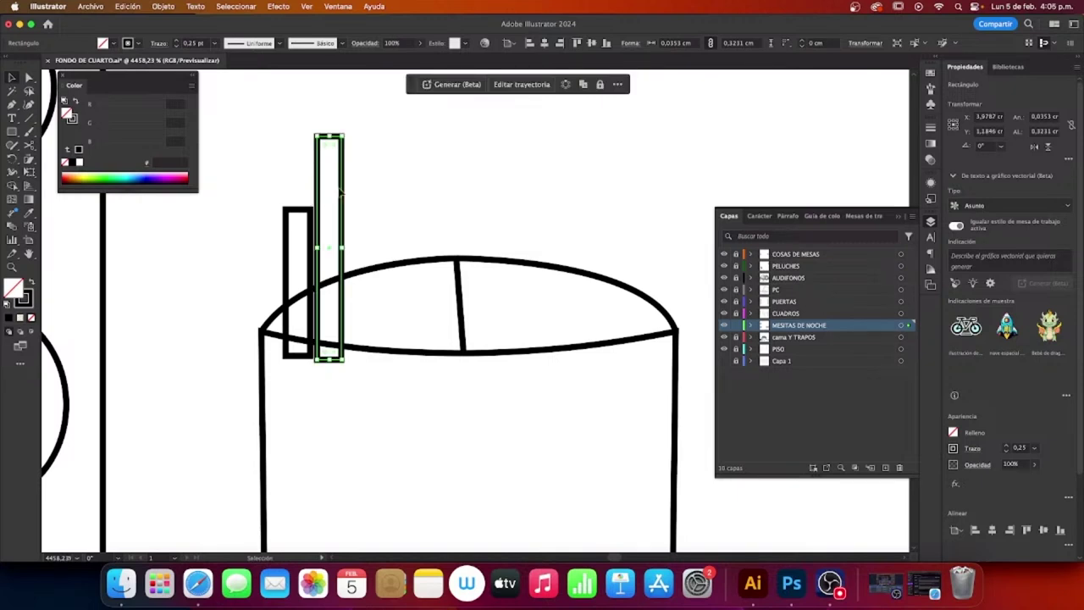
{"action": "left_click_drag", "start_coordinate": [311, 131], "coordinate": [300, 133]}
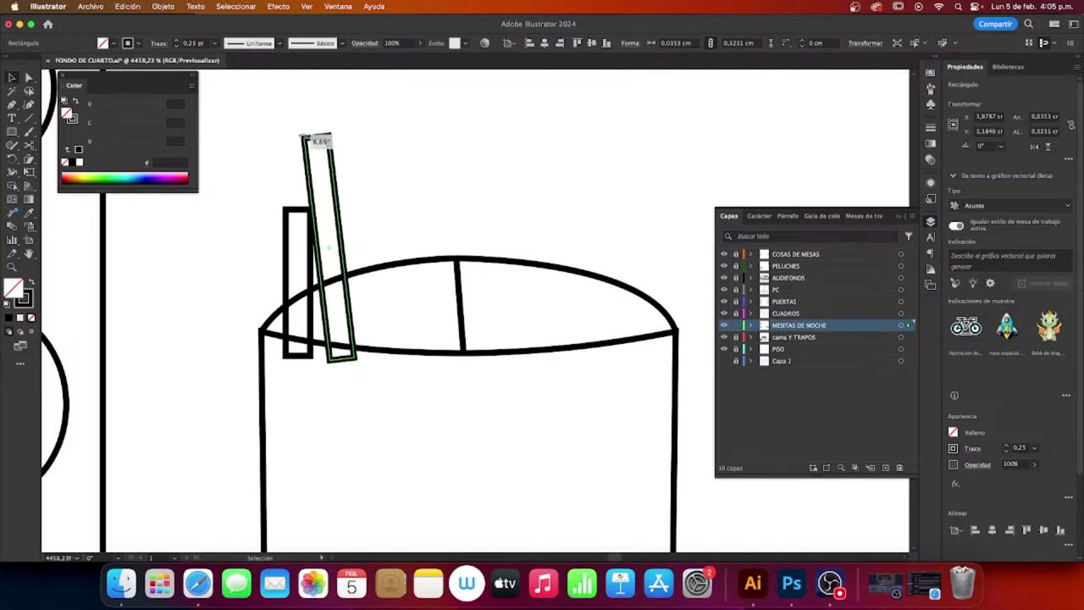
{"action": "left_click", "coordinate": [403, 187]}
Step: Add a much thinner, taller pencil over the rim, tilted to lean right
{"action": "key", "text": "super+v"}
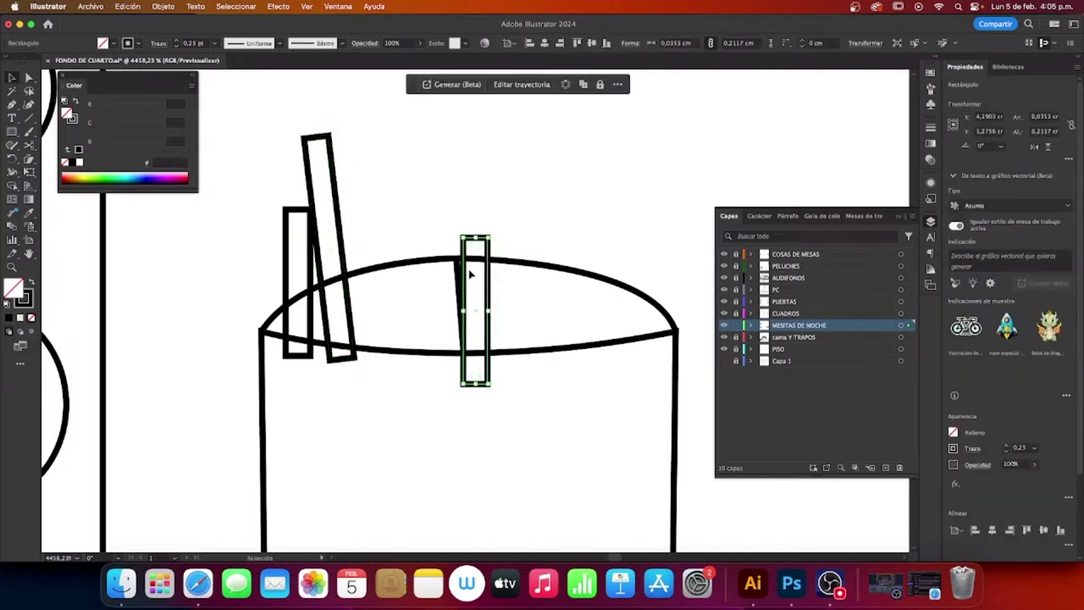
{"action": "left_click_drag", "start_coordinate": [476, 234], "coordinate": [479, 158]}
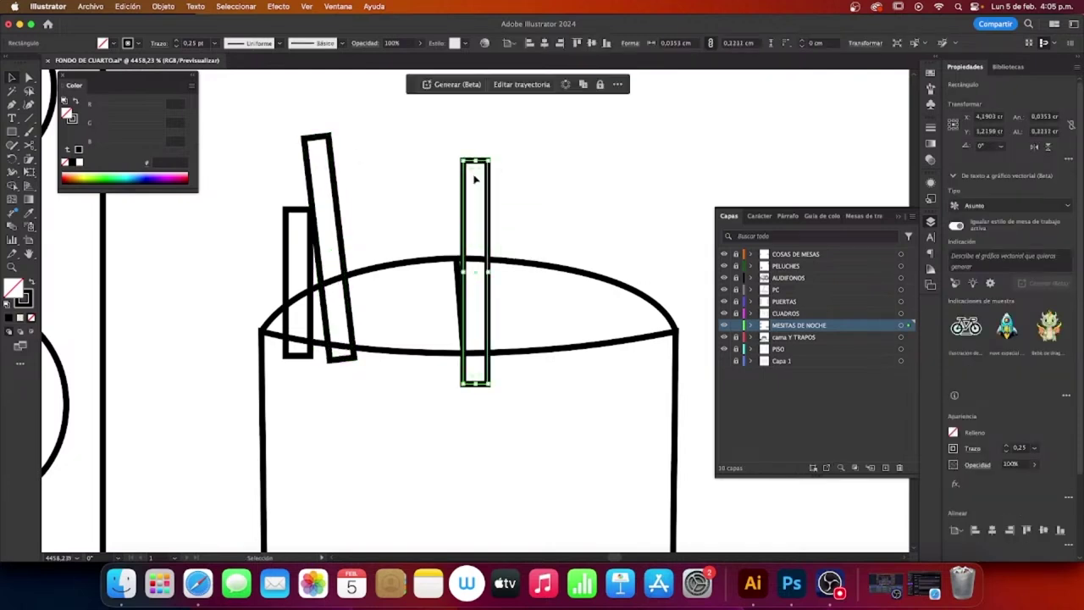
{"action": "left_click_drag", "start_coordinate": [475, 271], "coordinate": [421, 274]}
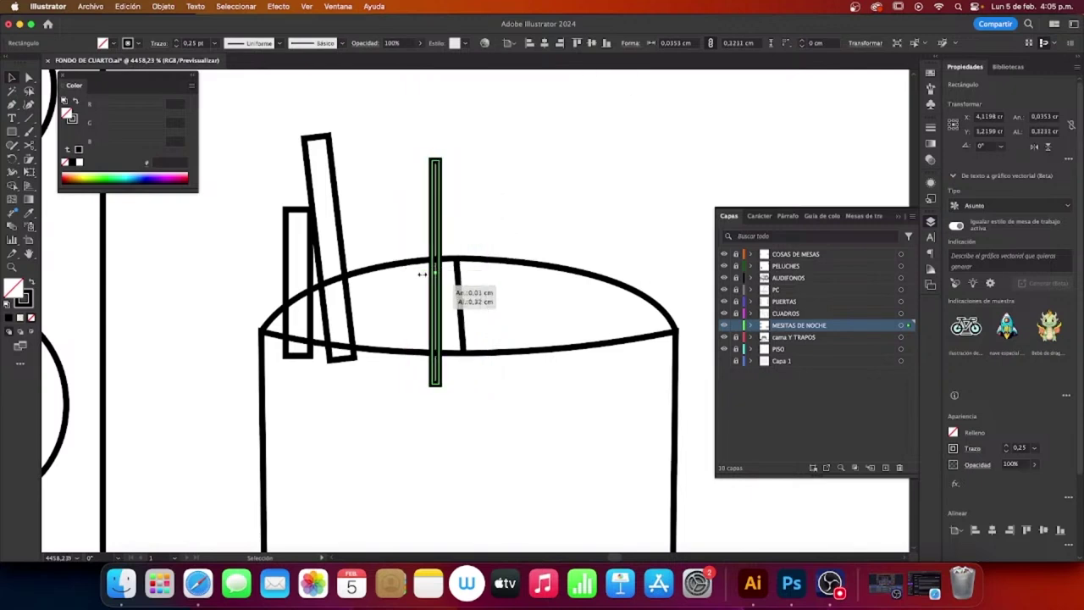
{"action": "left_click", "coordinate": [511, 218]}
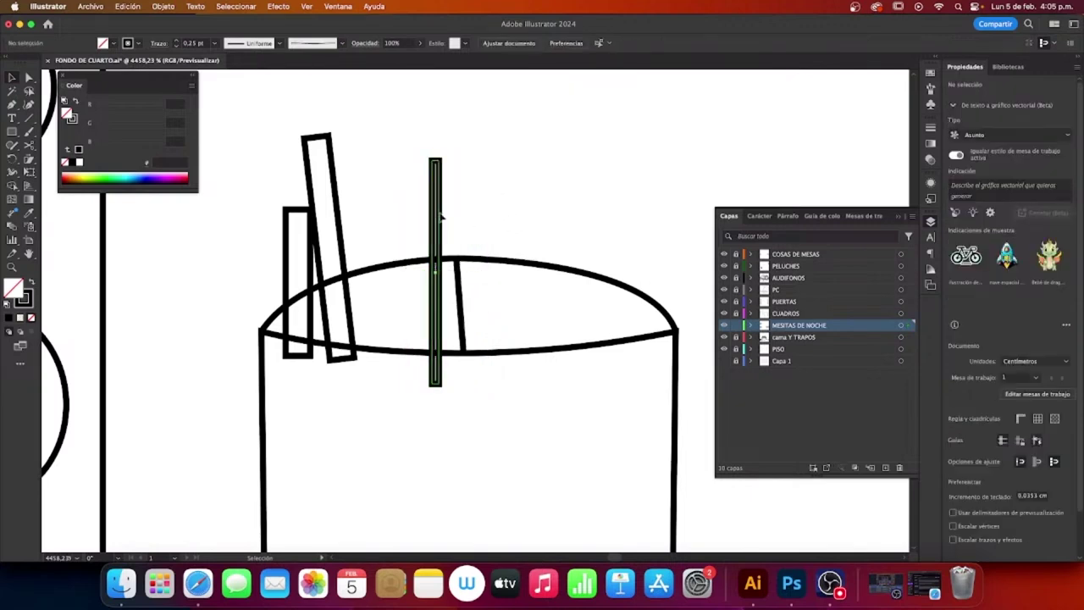
{"action": "left_click", "coordinate": [435, 160]}
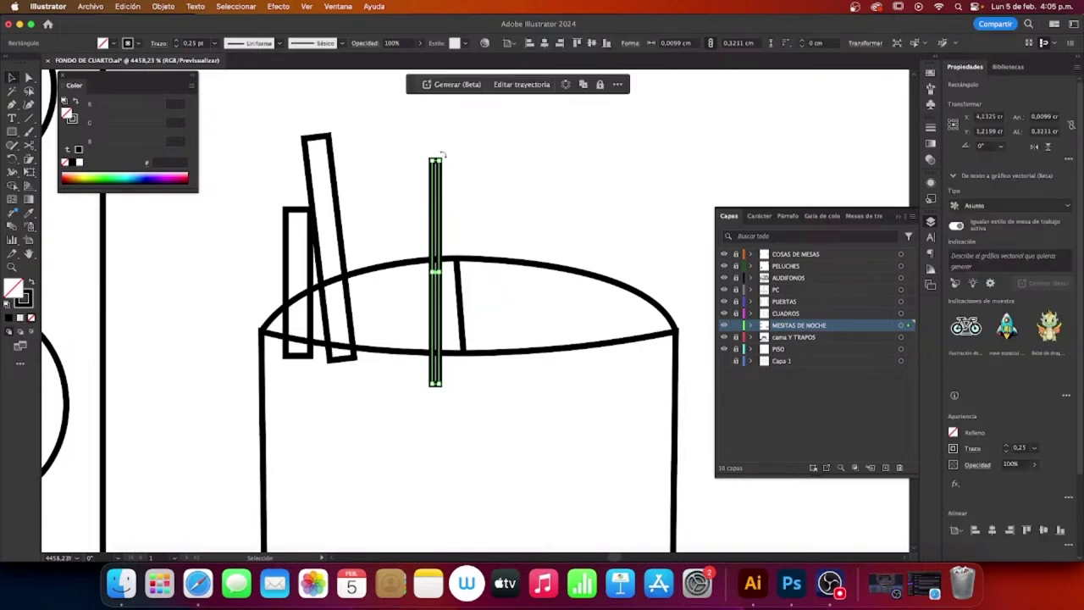
{"action": "left_click_drag", "start_coordinate": [442, 156], "coordinate": [455, 158]}
{"action": "left_click", "coordinate": [491, 177]}
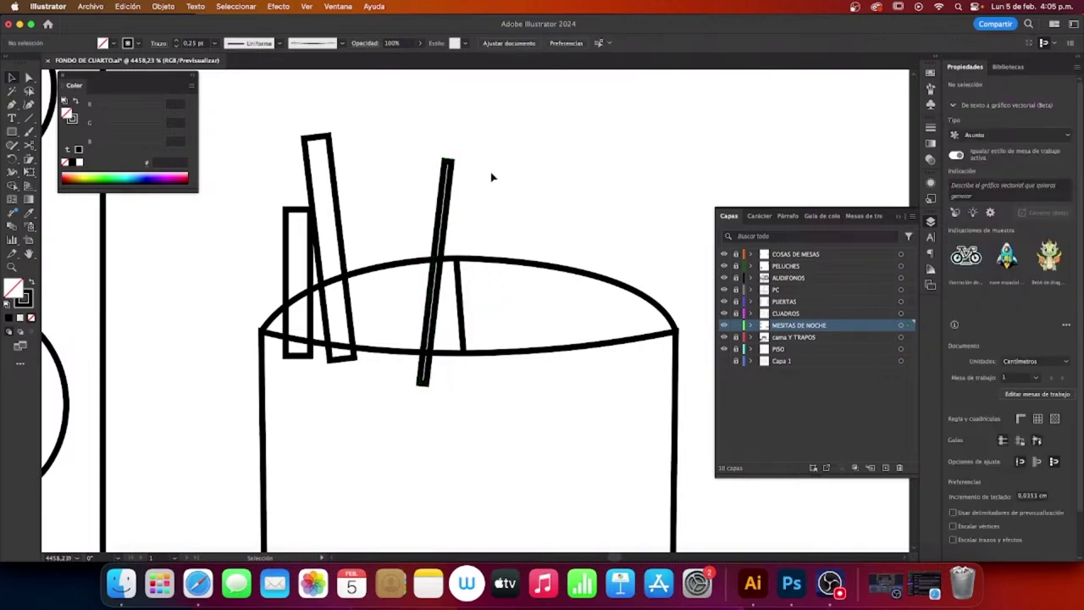
{"action": "key", "text": "cmd+v"}
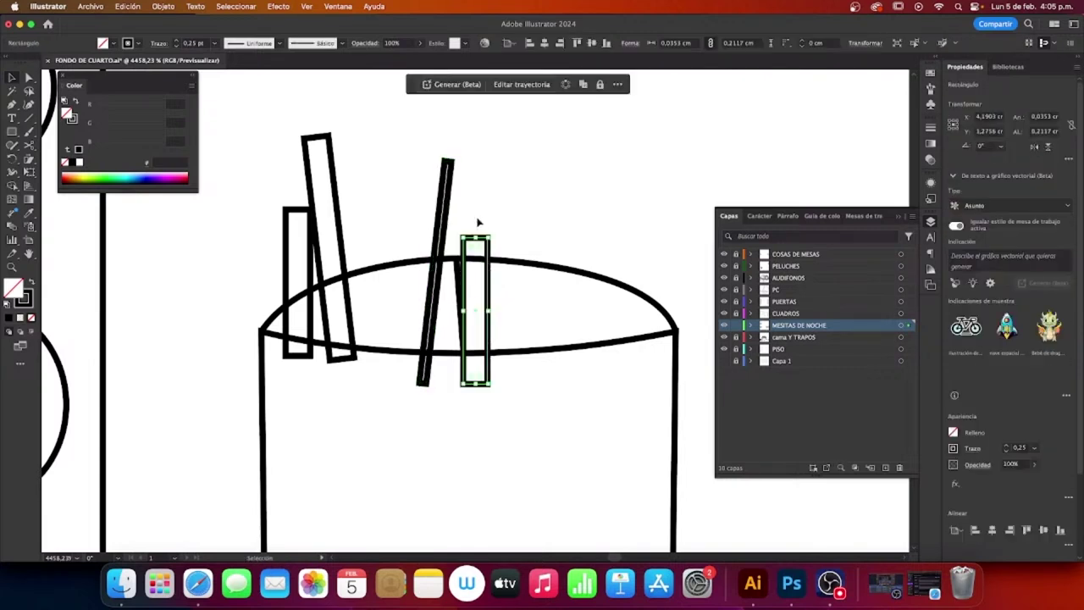
Step: Stretch, thin and tilt the new pencil right, then duplicate the middle pencil and lengthen the copy
{"action": "left_click_drag", "start_coordinate": [475, 237], "coordinate": [476, 208]}
{"action": "mouse_move", "coordinate": [462, 297]}
{"action": "left_mouse_down"}
{"action": "mouse_move", "coordinate": [475, 298]}
{"action": "mouse_move", "coordinate": [455, 296]}
{"action": "mouse_move", "coordinate": [464, 279]}
{"action": "mouse_move", "coordinate": [539, 257]}
{"action": "left_mouse_up"}
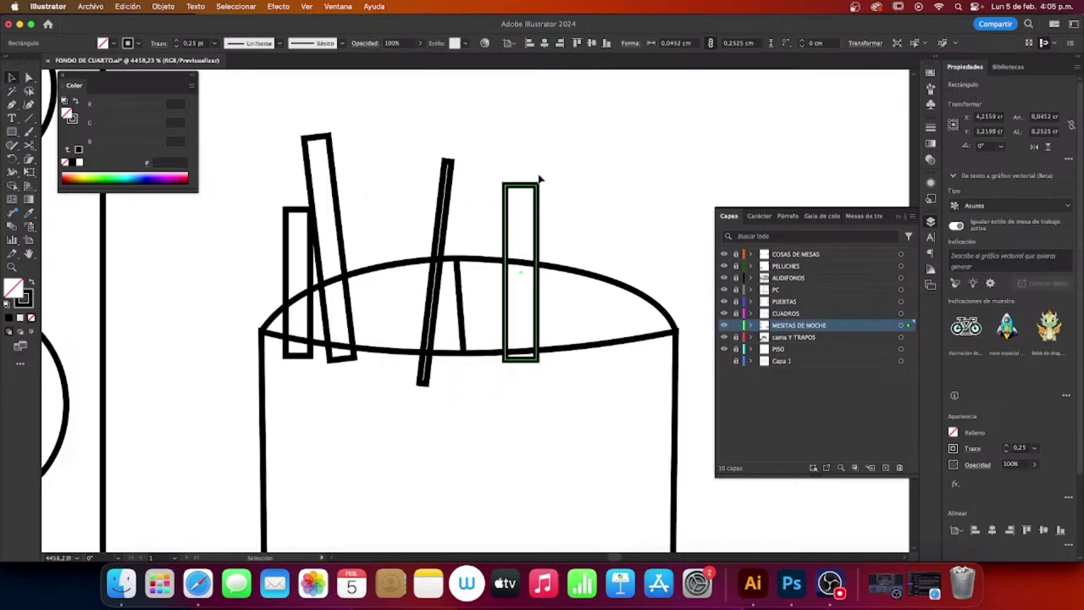
{"action": "left_click_drag", "start_coordinate": [539, 179], "coordinate": [559, 190]}
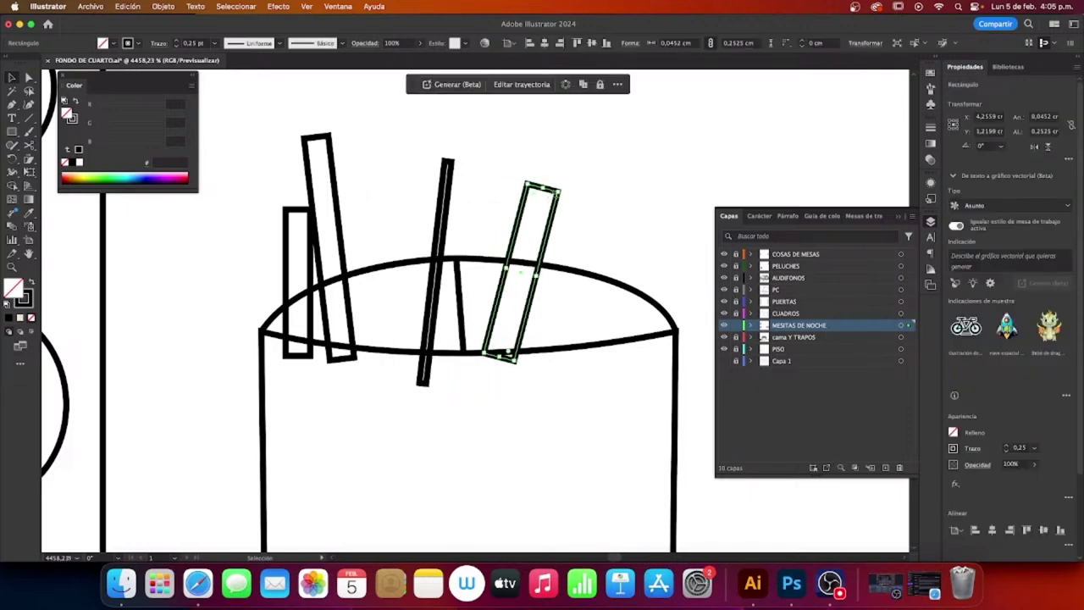
{"action": "left_click", "coordinate": [579, 181]}
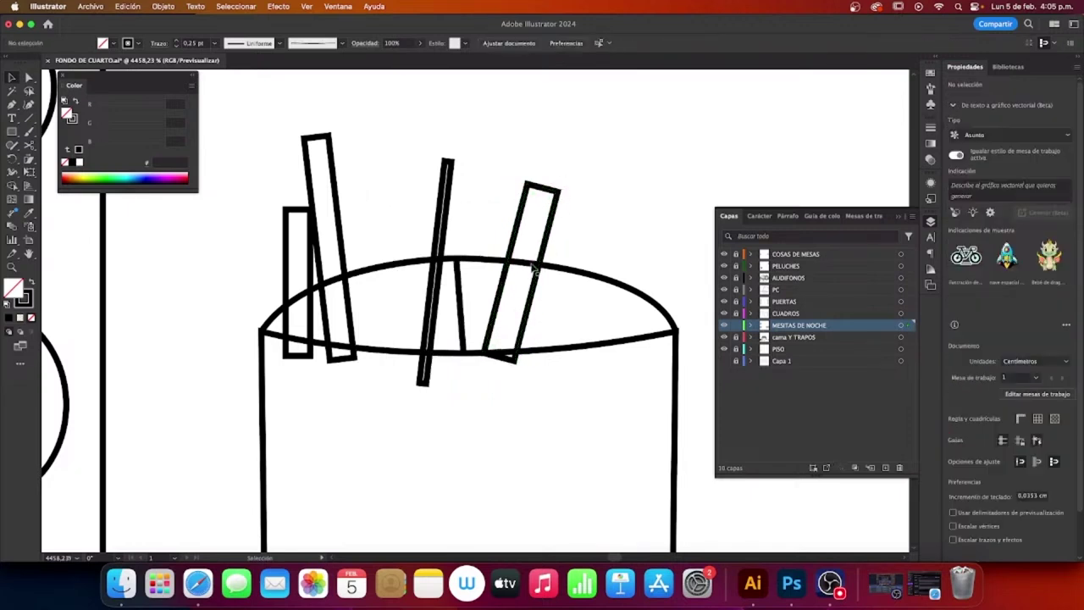
{"action": "left_click", "coordinate": [447, 251]}
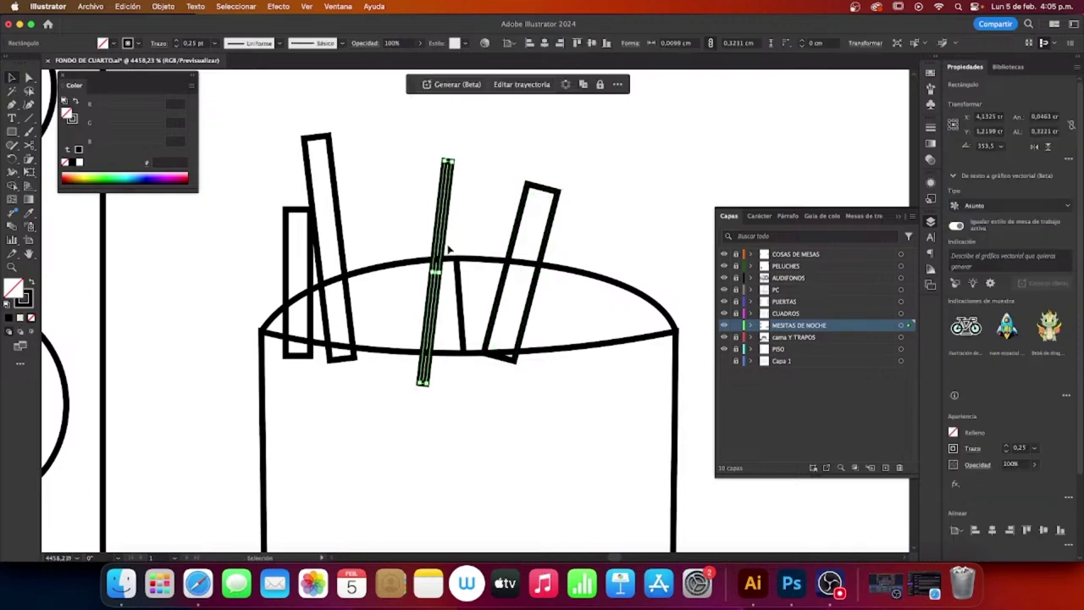
{"action": "mouse_move", "coordinate": [447, 251]}
{"action": "left_mouse_down"}
{"action": "mouse_move", "coordinate": [578, 238]}
{"action": "mouse_move", "coordinate": [580, 189]}
{"action": "left_mouse_up"}
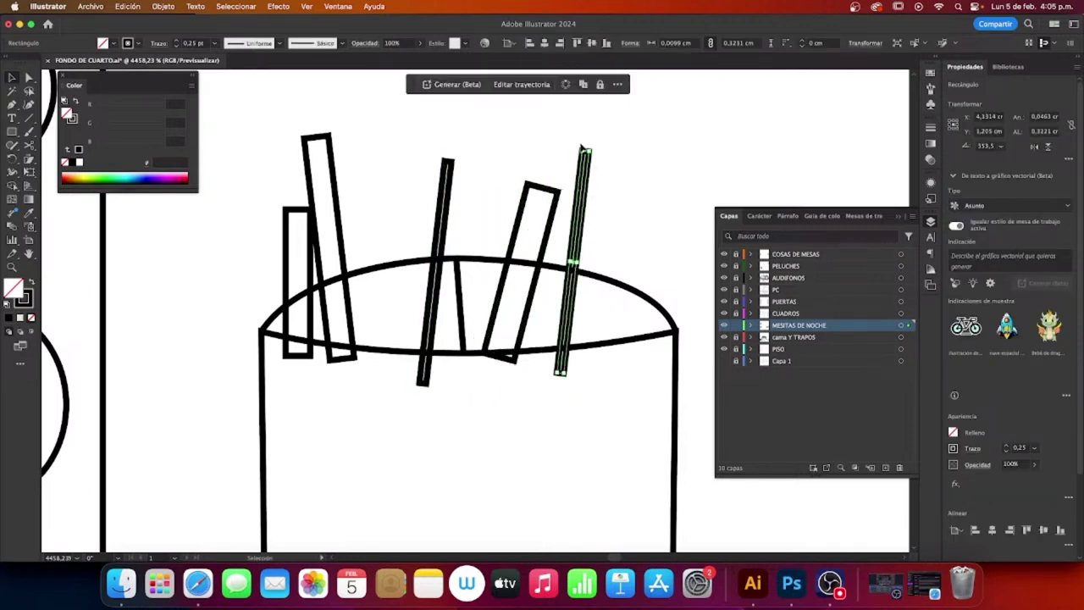
{"action": "mouse_move", "coordinate": [581, 148]}
{"action": "left_mouse_down"}
{"action": "mouse_move", "coordinate": [556, 150]}
{"action": "mouse_move", "coordinate": [549, 110]}
{"action": "left_mouse_up"}
{"action": "left_click", "coordinate": [614, 160]}
Step: Paste two more thin pencils, one beside the tall pencil, one rotated to cross its neighbour
{"action": "key", "text": "ctrl+v"}
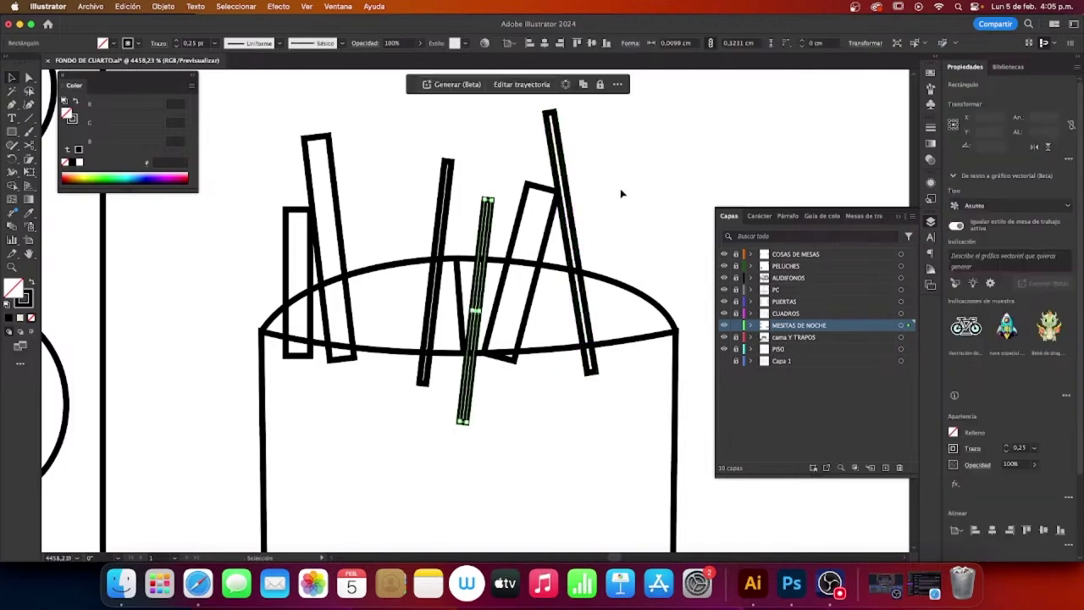
{"action": "left_click_drag", "start_coordinate": [482, 264], "coordinate": [572, 216]}
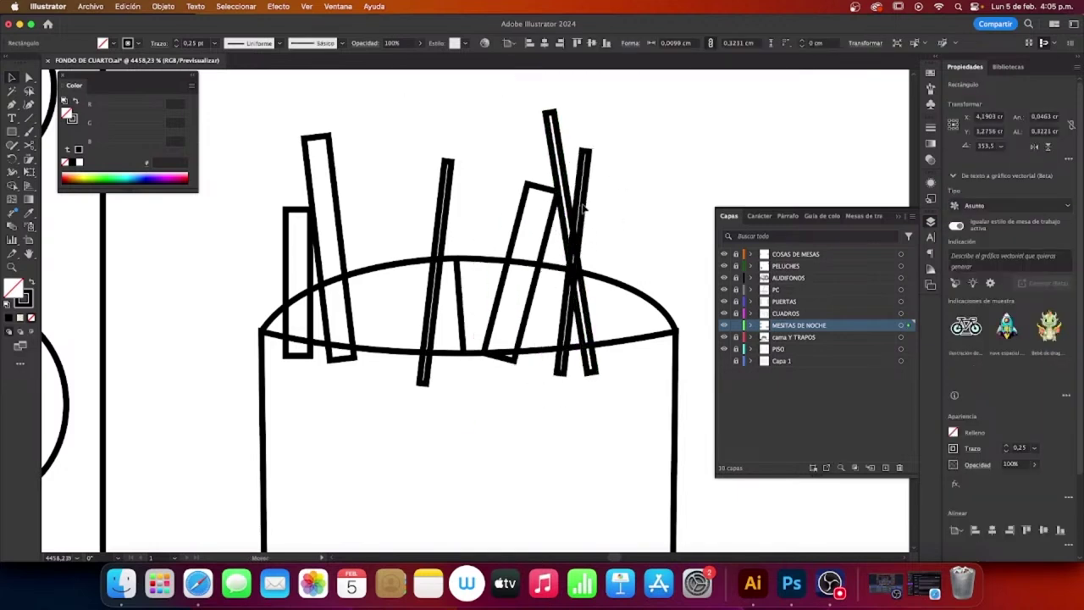
{"action": "left_click", "coordinate": [613, 177]}
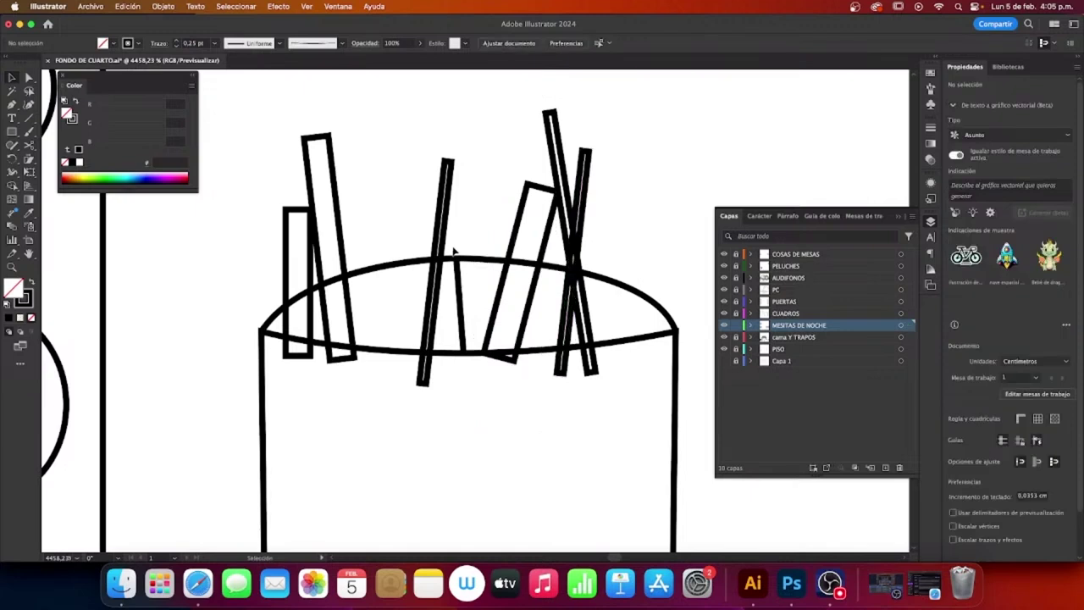
{"action": "key", "text": "cmd+v"}
{"action": "mouse_move", "coordinate": [492, 267]}
{"action": "left_mouse_down"}
{"action": "mouse_move", "coordinate": [373, 213]}
{"action": "mouse_move", "coordinate": [415, 208]}
{"action": "left_mouse_up"}
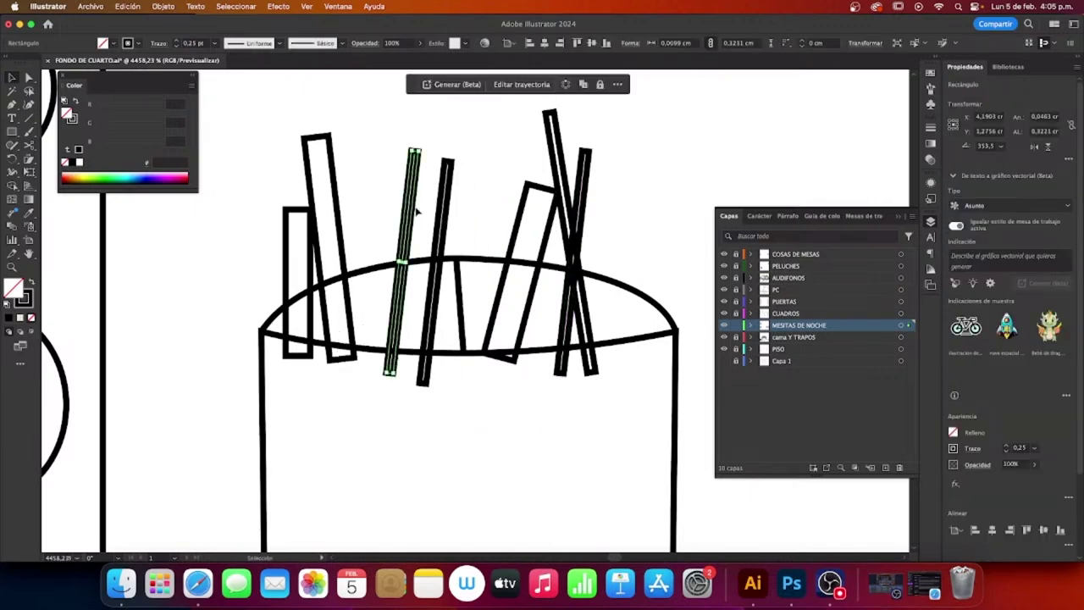
{"action": "left_click", "coordinate": [408, 147]}
{"action": "left_click_drag", "start_coordinate": [408, 146], "coordinate": [367, 151]}
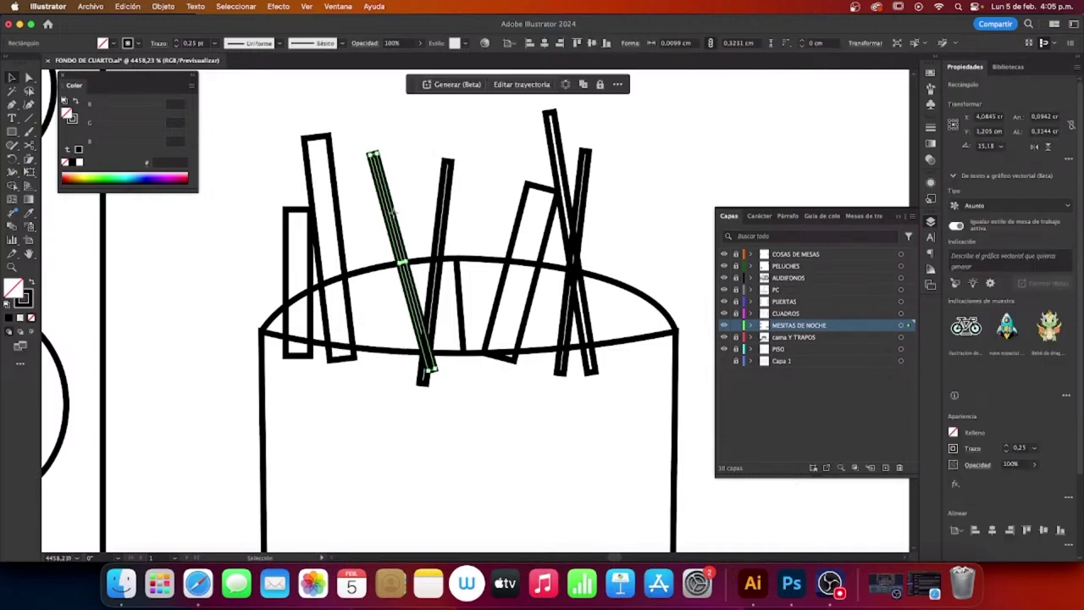
{"action": "left_click_drag", "start_coordinate": [393, 219], "coordinate": [416, 234]}
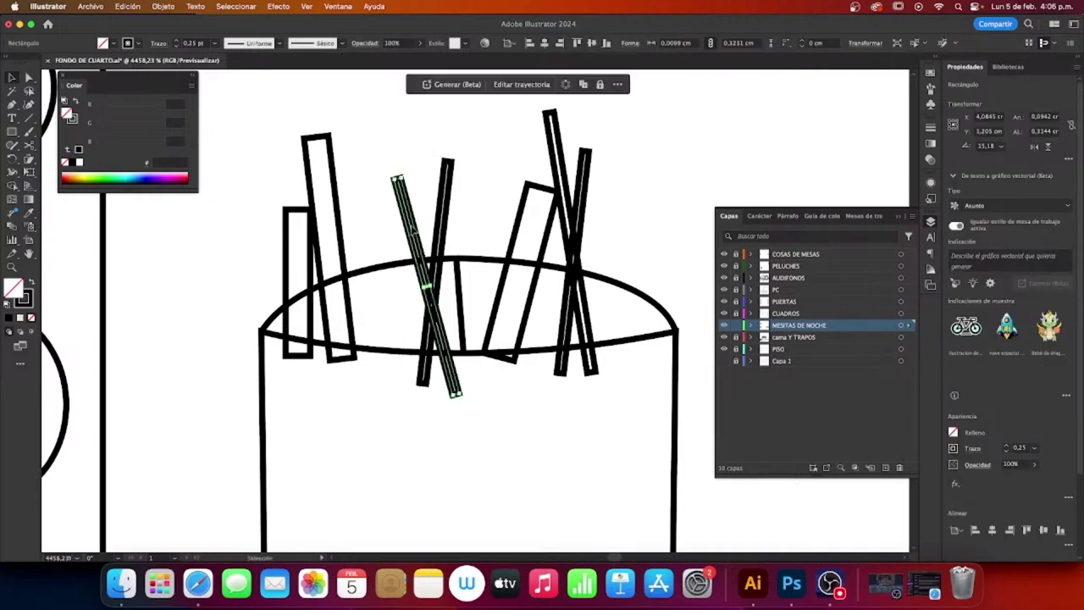
Step: Paste a copy of the leftmost pencil, tilt it diagonally across the cup and enlarge it slightly
{"action": "left_click", "coordinate": [318, 256]}
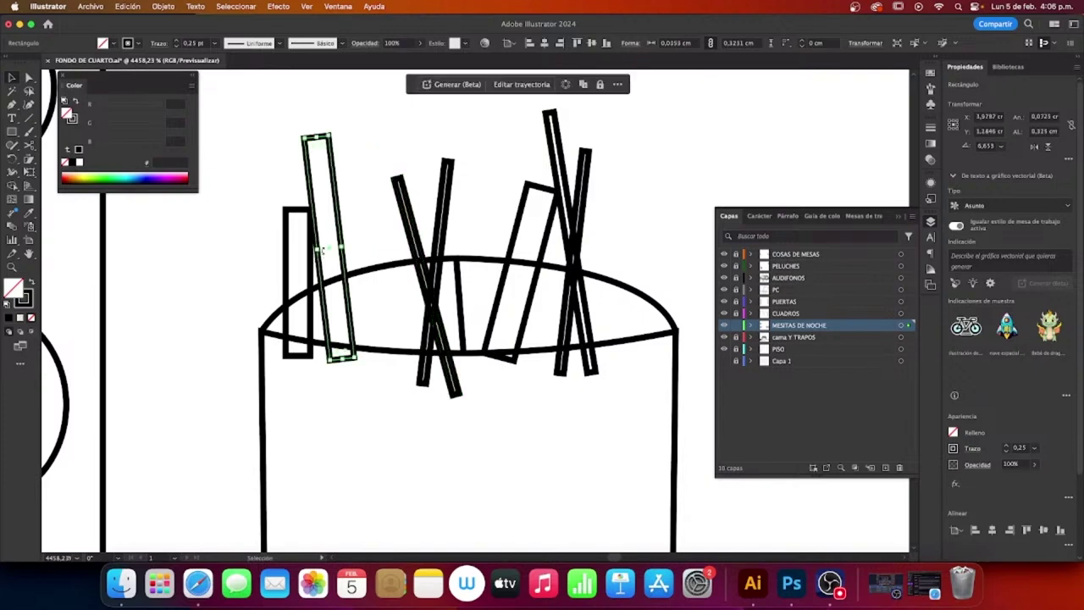
{"action": "left_click", "coordinate": [313, 268]}
{"action": "key", "text": "super+v"}
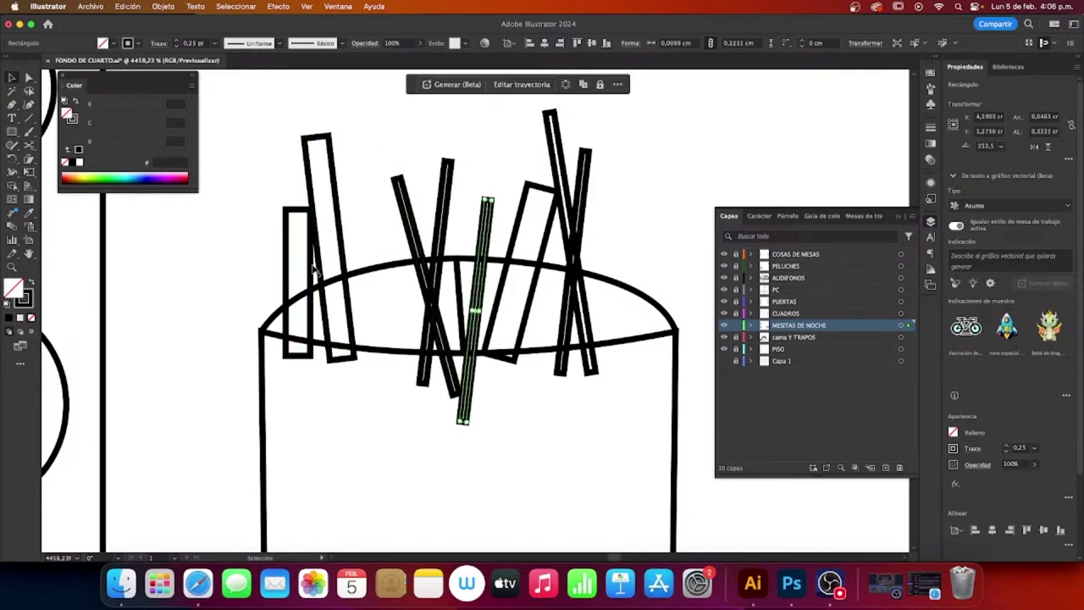
{"action": "key", "text": "super+z"}
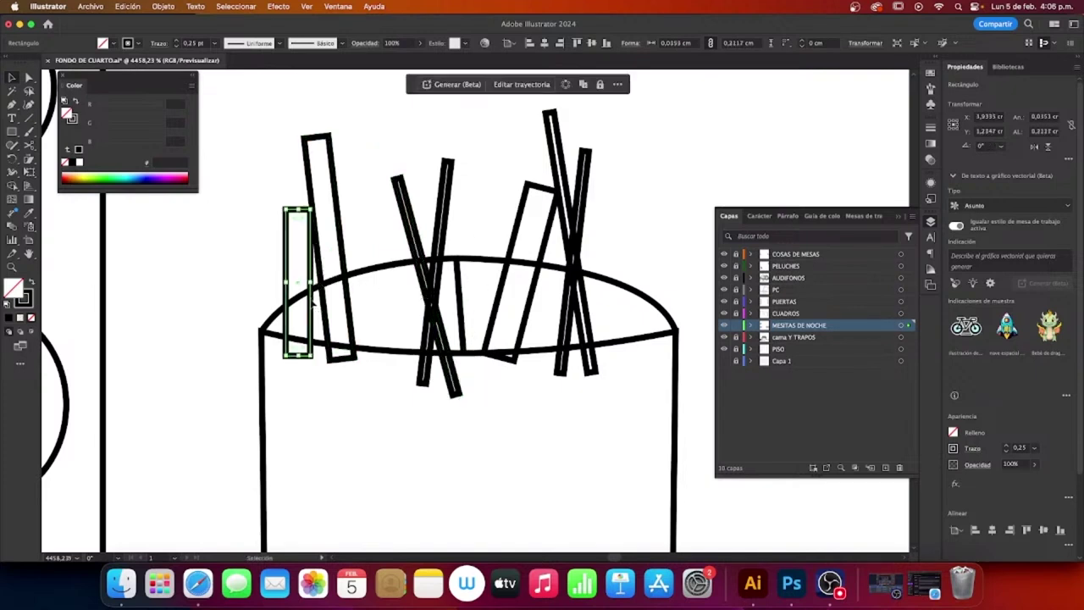
{"action": "key", "text": "super+v"}
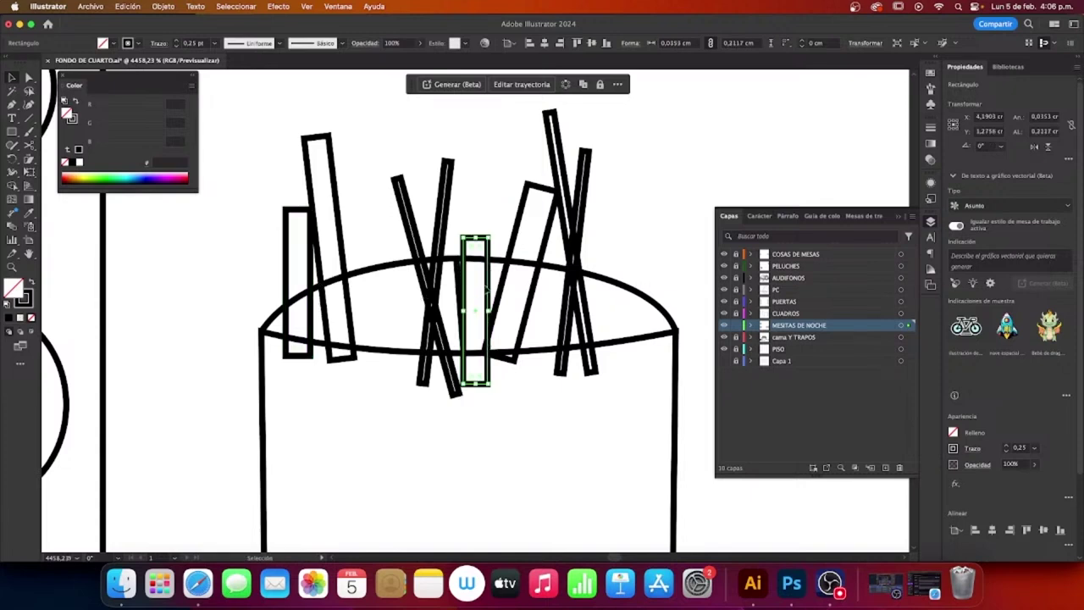
{"action": "left_click_drag", "start_coordinate": [487, 288], "coordinate": [382, 258]}
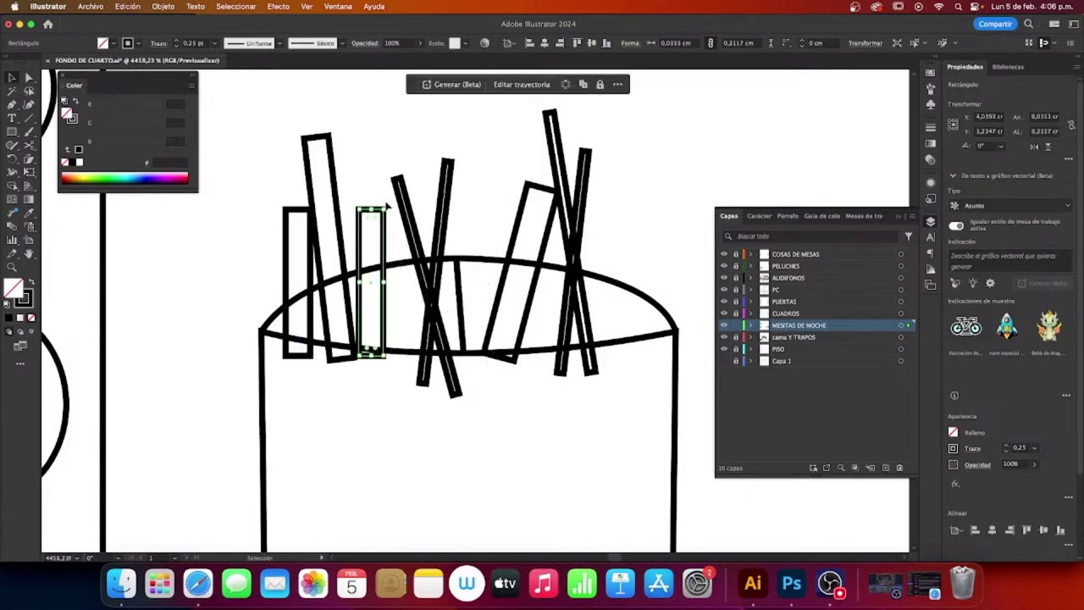
{"action": "mouse_move", "coordinate": [386, 206]}
{"action": "left_mouse_down"}
{"action": "mouse_move", "coordinate": [400, 260]}
{"action": "mouse_move", "coordinate": [418, 252]}
{"action": "left_mouse_up"}
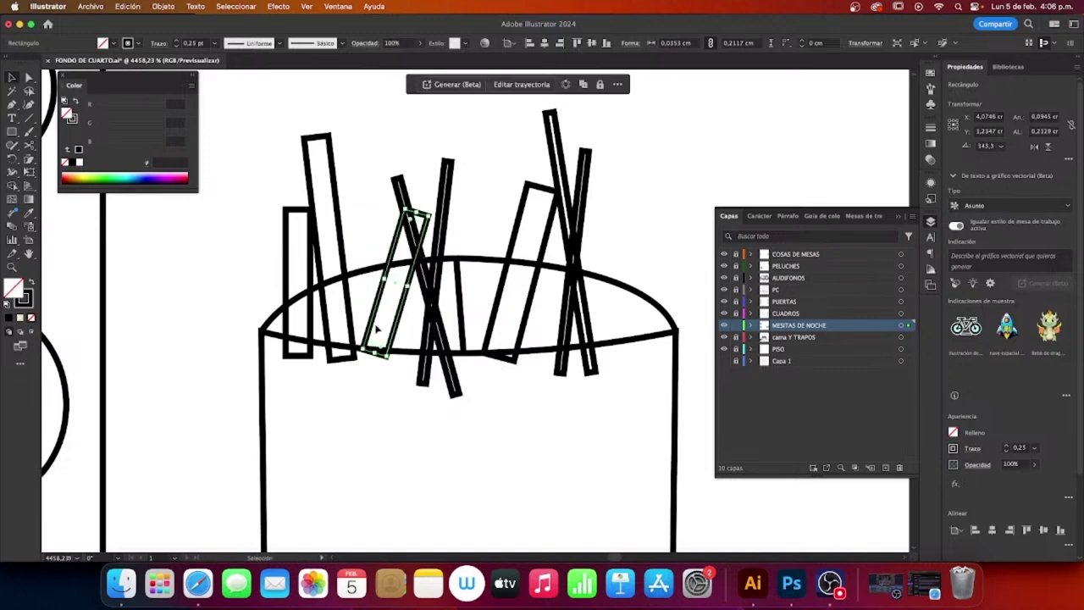
{"action": "left_click_drag", "start_coordinate": [373, 352], "coordinate": [379, 359]}
{"action": "left_click", "coordinate": [259, 245]}
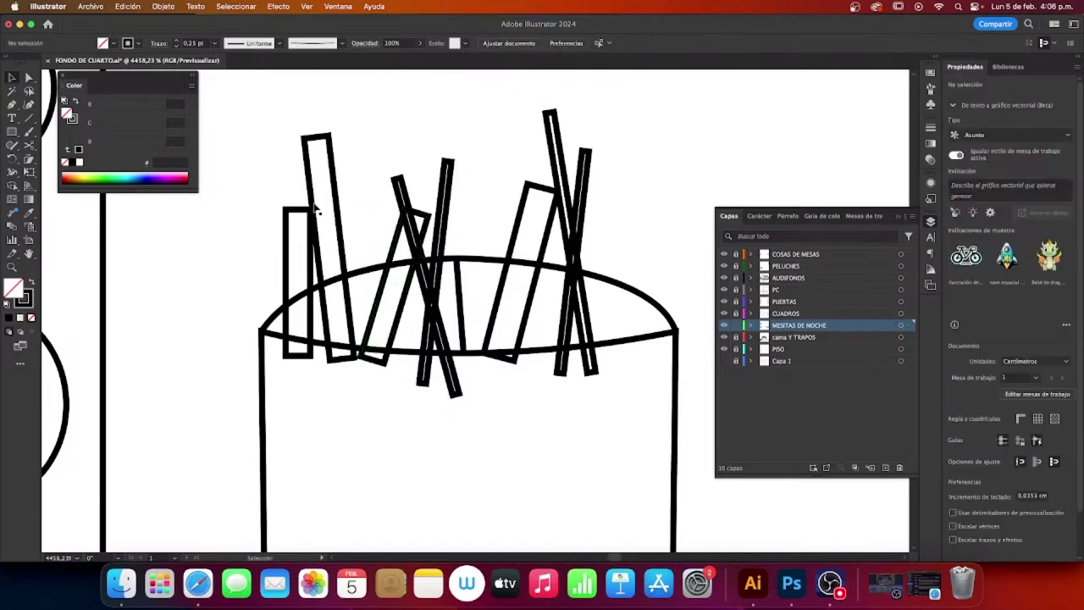
Step: Duplicate the tall pencil into the cup's centre, lengthening it and lowering it slightly
{"action": "left_click", "coordinate": [333, 198]}
{"action": "mouse_move", "coordinate": [340, 195]}
{"action": "left_mouse_down"}
{"action": "mouse_move", "coordinate": [487, 257]}
{"action": "mouse_move", "coordinate": [494, 177]}
{"action": "mouse_move", "coordinate": [521, 177]}
{"action": "left_mouse_up"}
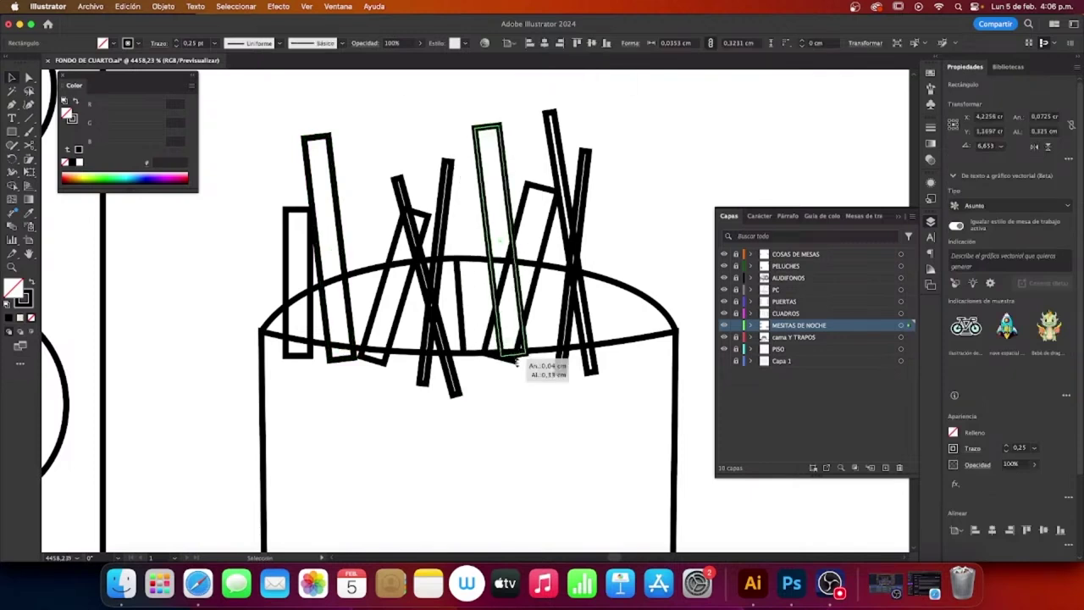
{"action": "left_click_drag", "start_coordinate": [511, 348], "coordinate": [517, 356]}
{"action": "left_click_drag", "start_coordinate": [479, 230], "coordinate": [476, 240]}
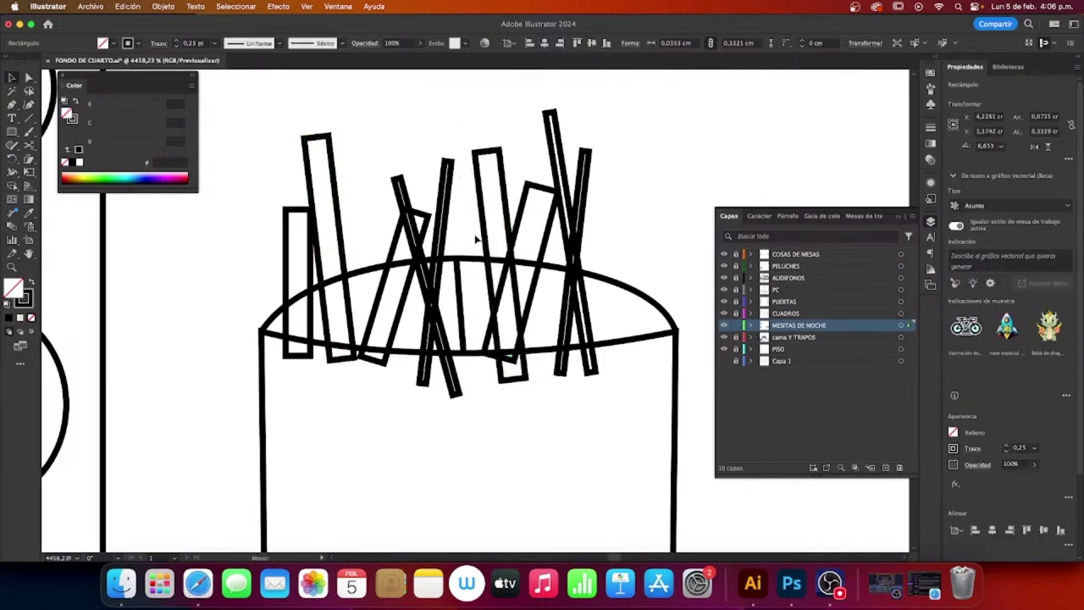
{"action": "left_click", "coordinate": [664, 213]}
Step: Expand the MESITAS DE NOCHE layer and select its rectangle sublayers
{"action": "scroll", "coordinate": [644, 211], "scroll_direction": "right", "scroll_amount": 2}
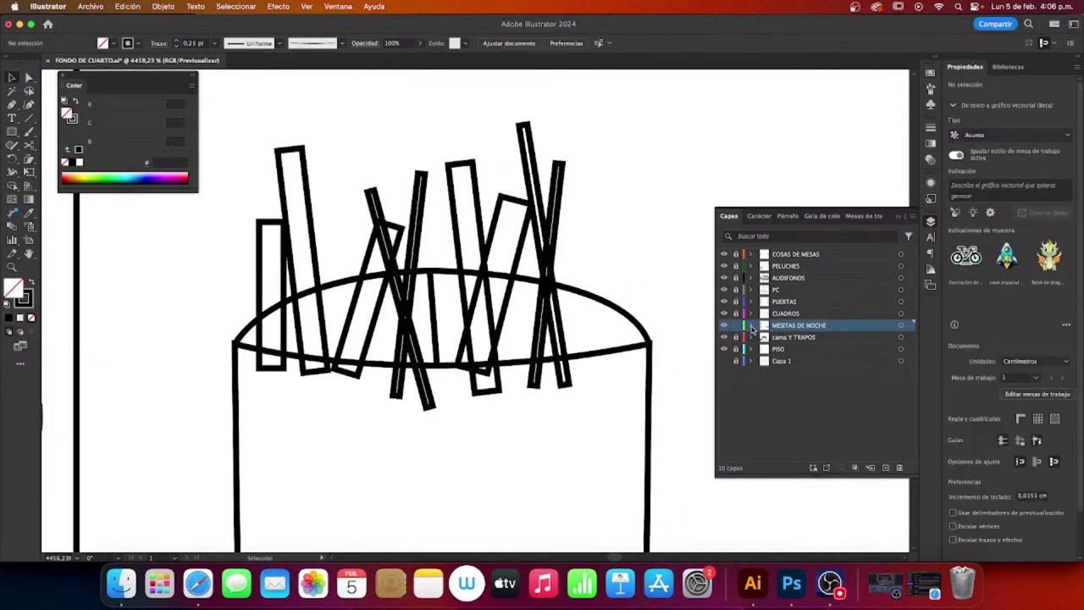
{"action": "left_click", "coordinate": [751, 325]}
{"action": "left_click", "coordinate": [769, 343]}
{"action": "left_click", "coordinate": [801, 456], "text": "shift"}
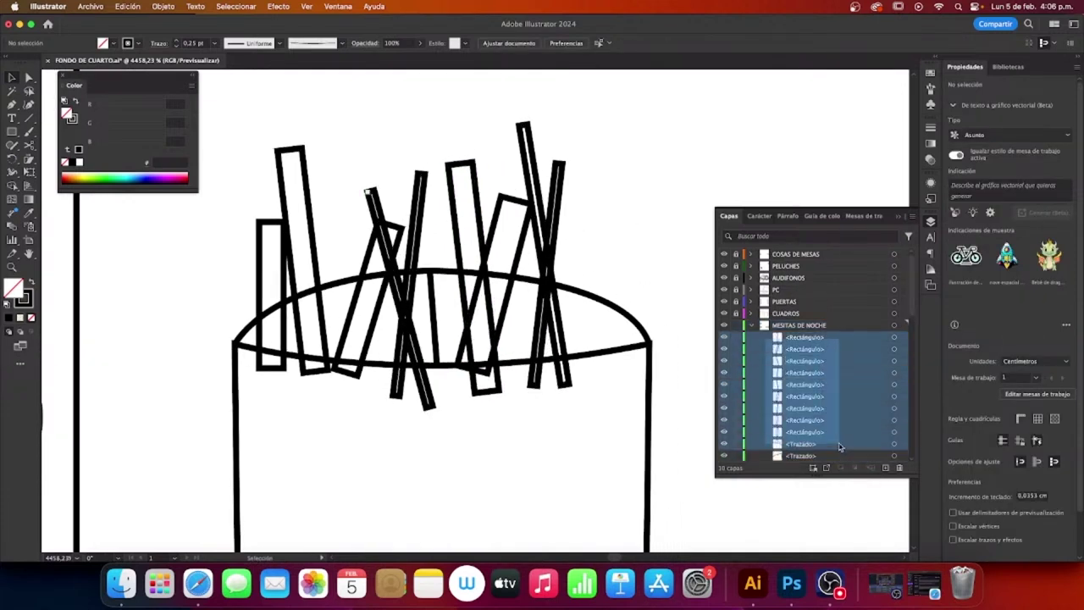
Step: Marquee-select the pencil rectangles, group them with Agrupar, and rename the group 'lapices'
{"action": "left_click_drag", "start_coordinate": [232, 134], "coordinate": [600, 251]}
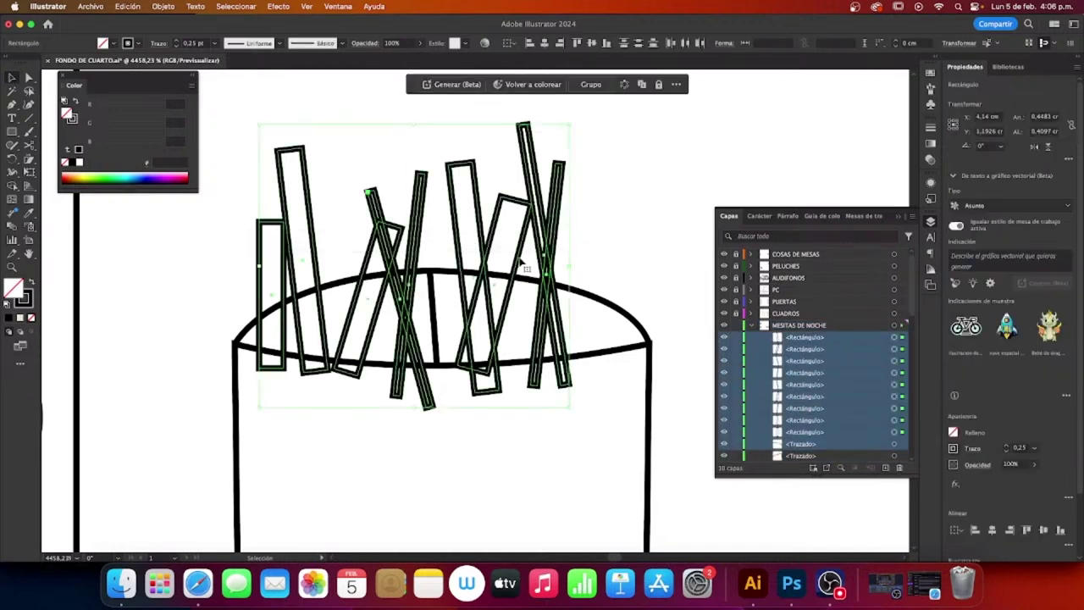
{"action": "right_click", "coordinate": [521, 254]}
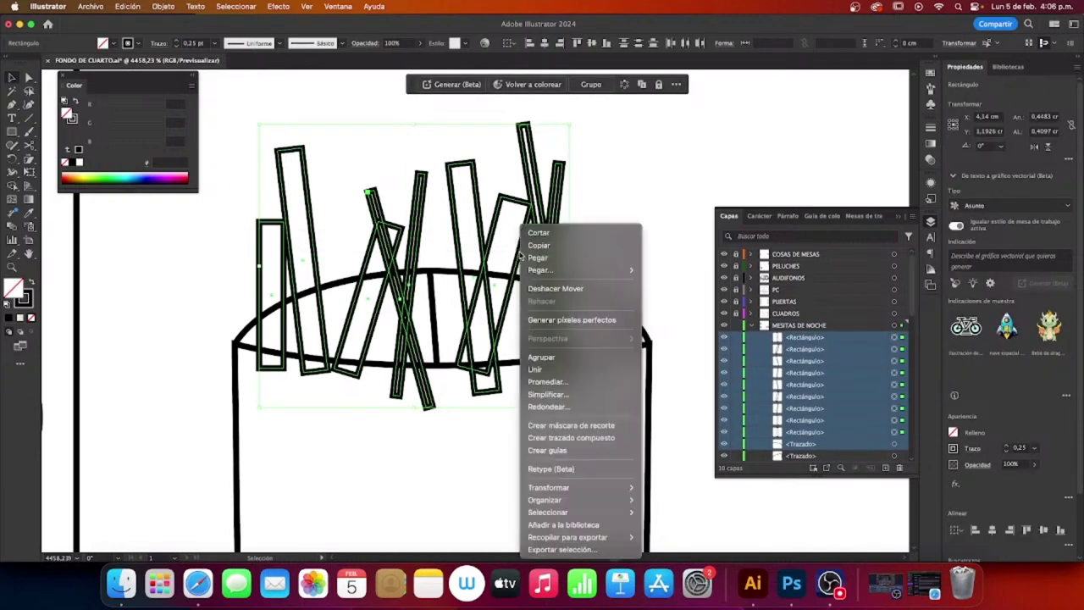
{"action": "left_click", "coordinate": [535, 369]}
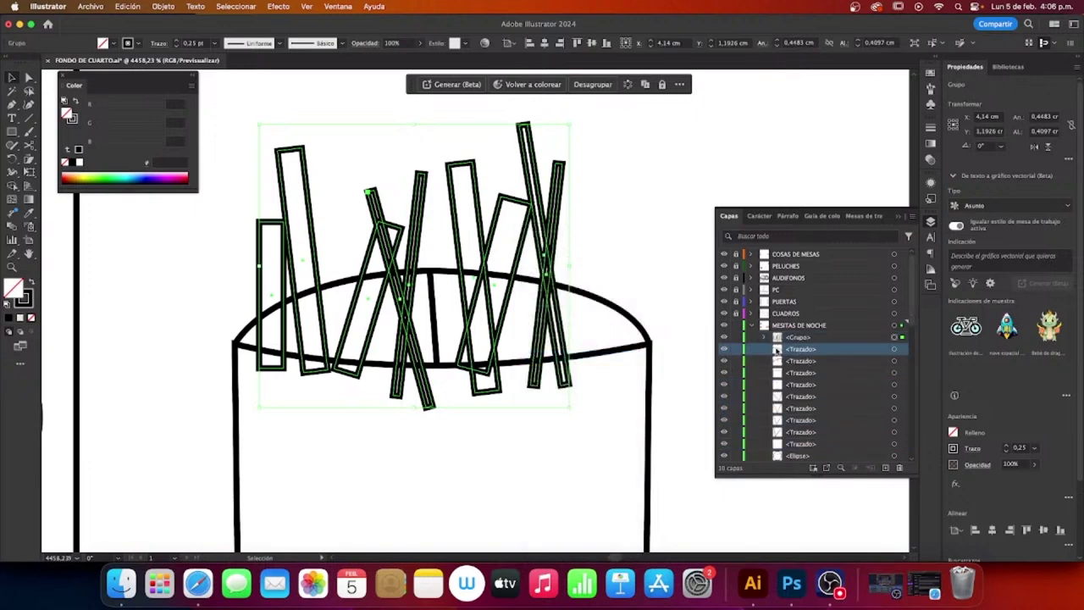
{"action": "double_click", "coordinate": [800, 338]}
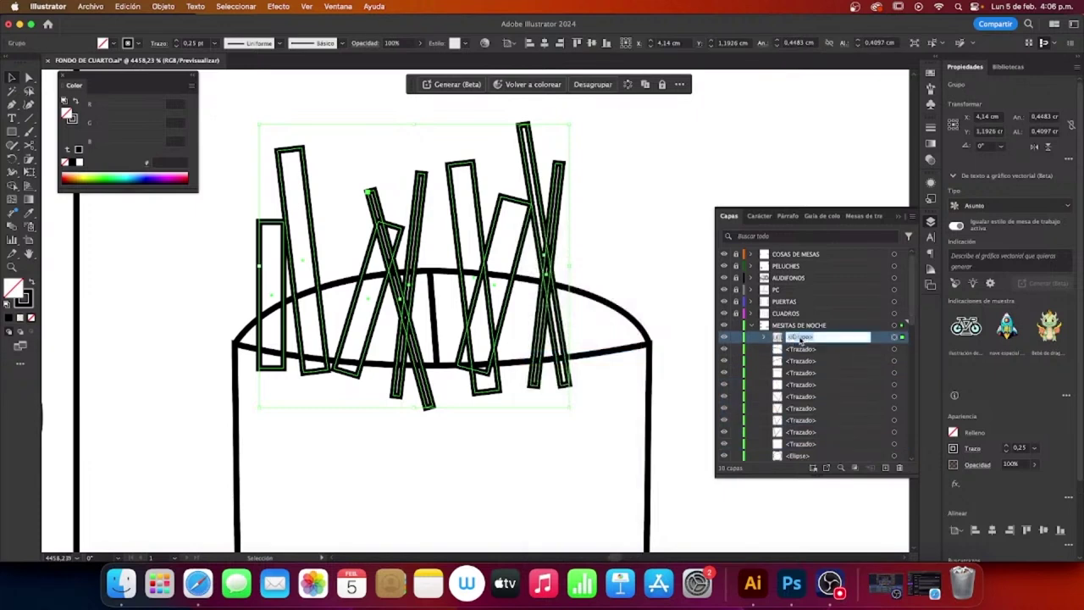
{"action": "type", "text": "lapices"}
{"action": "left_click", "coordinate": [848, 350]}
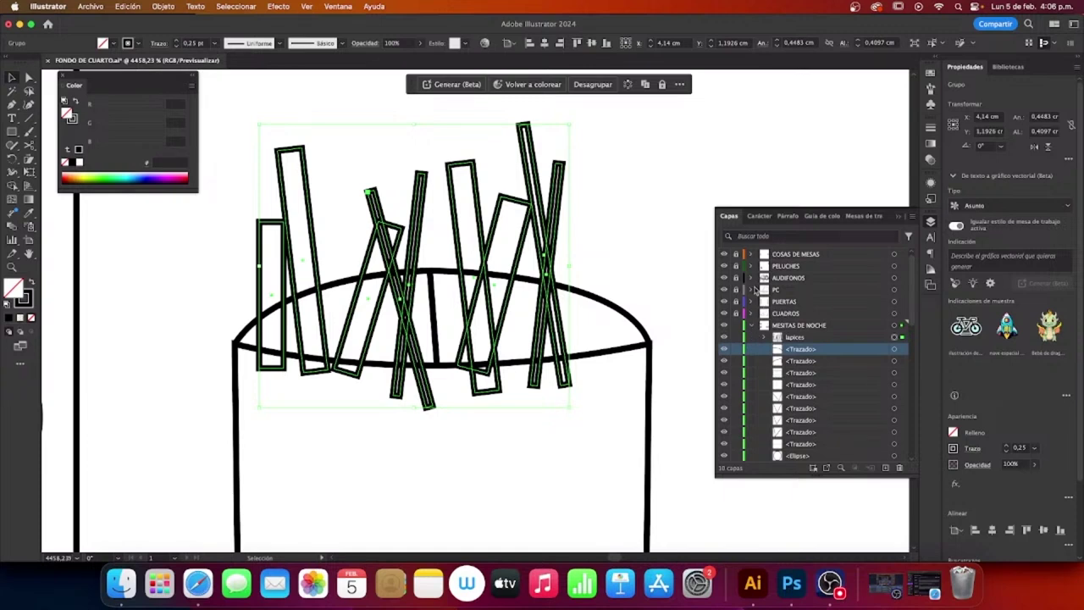
{"action": "left_click", "coordinate": [690, 217]}
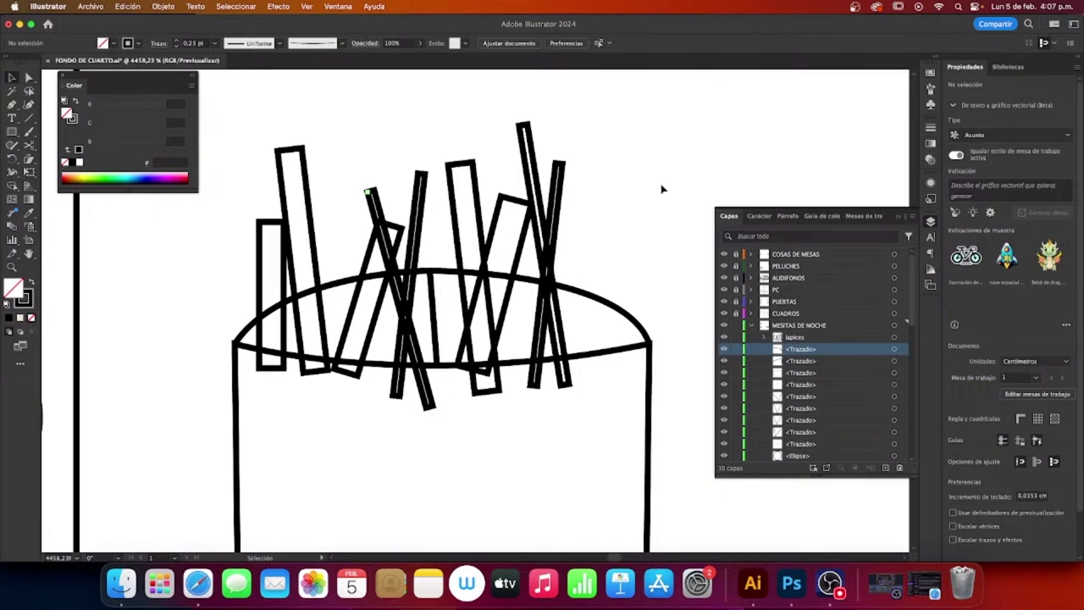
Step: Round the cup outline's top-right and top-left corners with the corner widgets
{"action": "scroll", "coordinate": [559, 245], "scroll_direction": "down", "scroll_amount": 5}
{"action": "scroll", "coordinate": [560, 246], "scroll_direction": "down", "scroll_amount": 3}
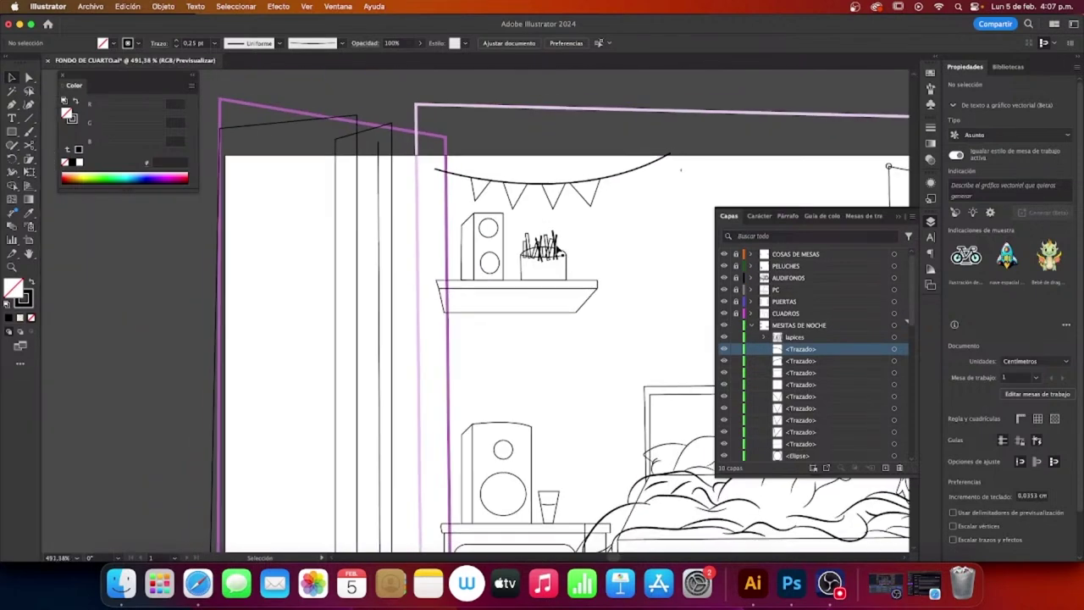
{"action": "scroll", "coordinate": [561, 246], "scroll_direction": "down", "scroll_amount": 2}
{"action": "scroll", "coordinate": [564, 247], "scroll_direction": "down", "scroll_amount": 2}
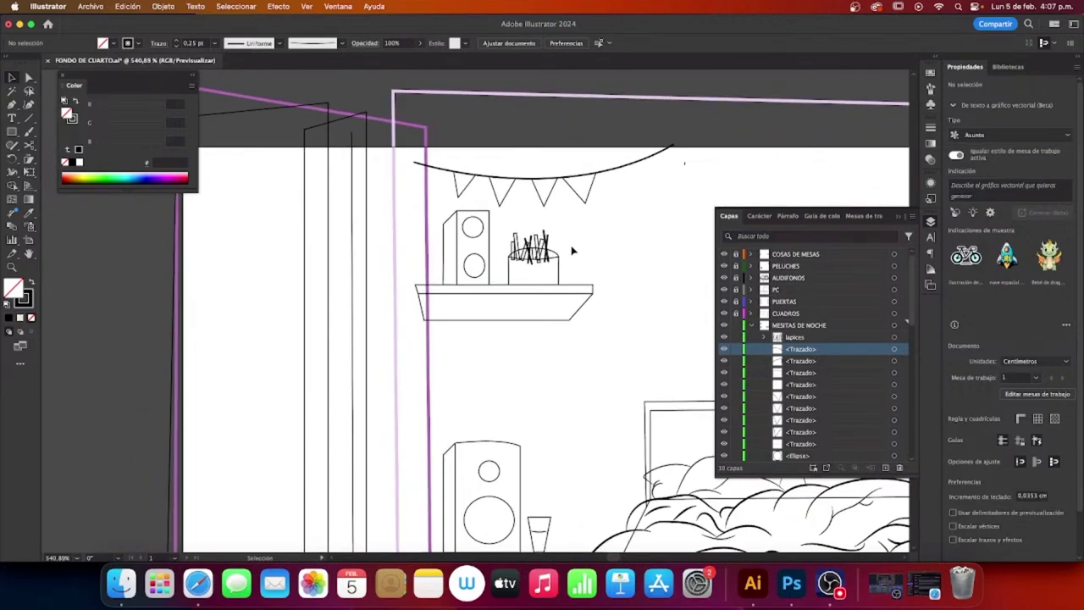
{"action": "scroll", "coordinate": [567, 248], "scroll_direction": "up", "scroll_amount": 5}
{"action": "scroll", "coordinate": [570, 247], "scroll_direction": "up", "scroll_amount": 3}
{"action": "left_click", "coordinate": [496, 445]}
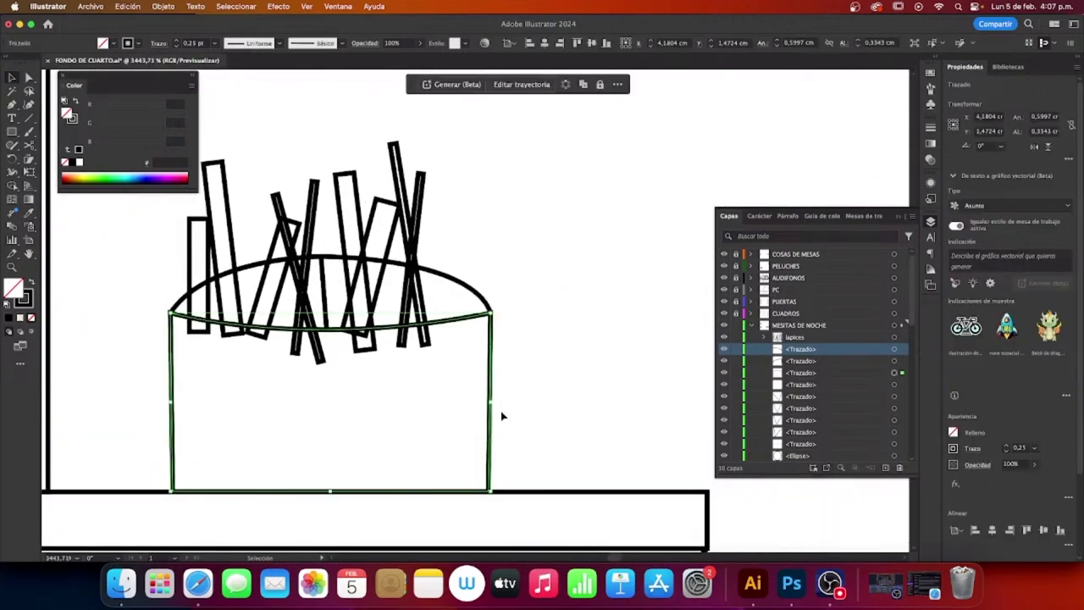
{"action": "scroll", "coordinate": [501, 407], "scroll_direction": "up", "scroll_amount": 1}
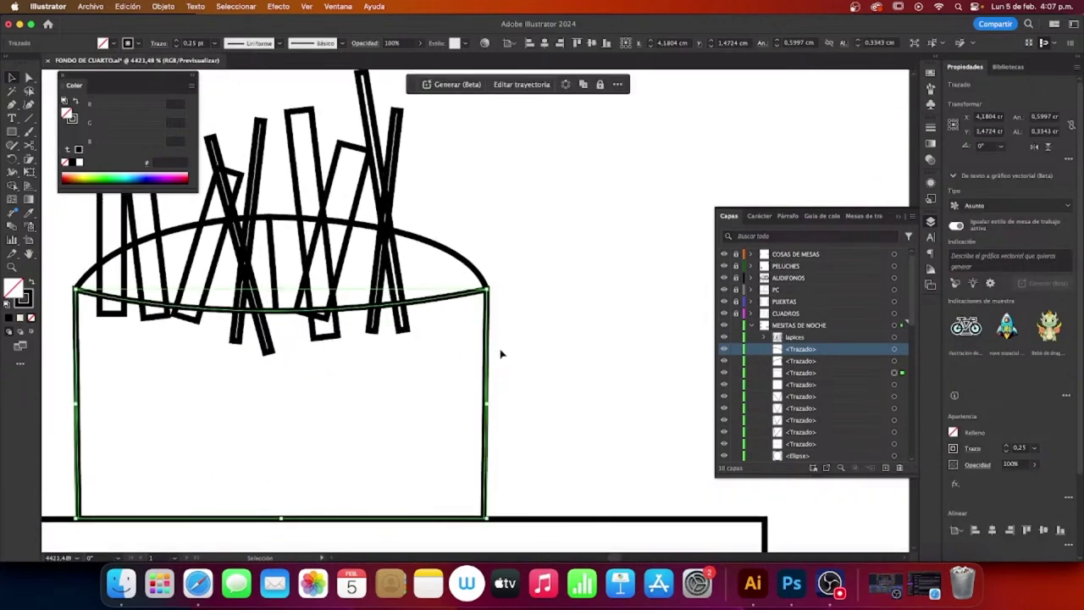
{"action": "key", "text": "a"}
{"action": "mouse_move", "coordinate": [479, 302]}
{"action": "left_mouse_down"}
{"action": "mouse_move", "coordinate": [472, 308]}
{"action": "mouse_move", "coordinate": [513, 316]}
{"action": "left_mouse_up"}
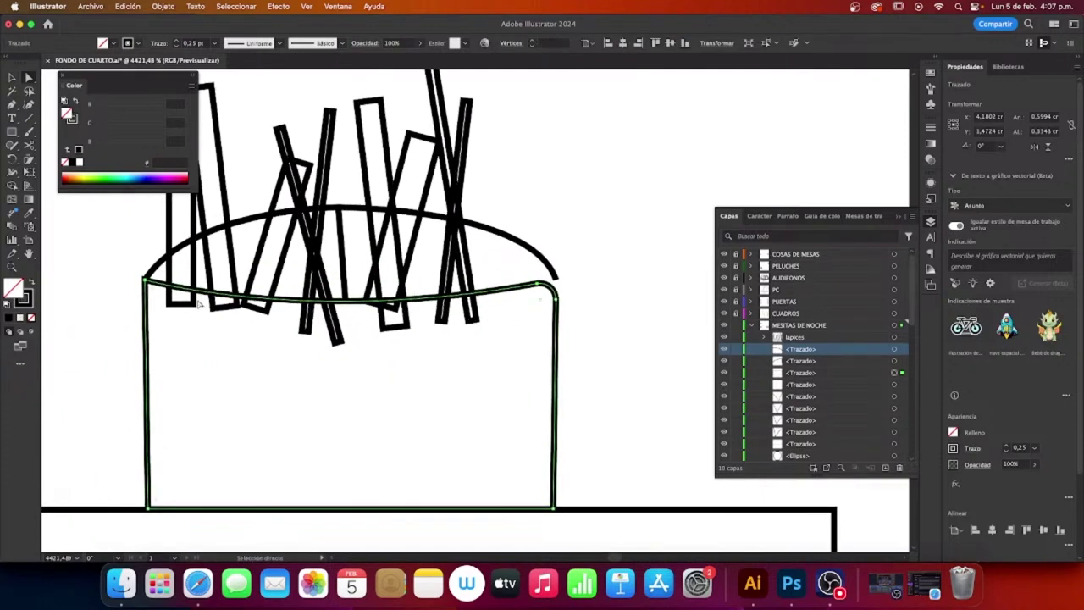
{"action": "left_click", "coordinate": [146, 287]}
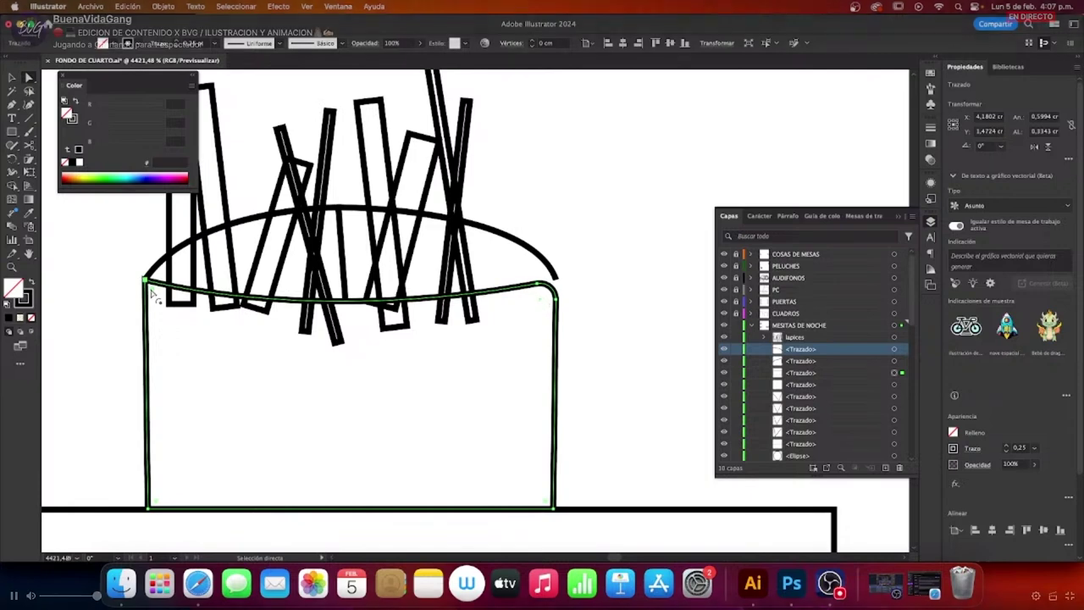
{"action": "left_click_drag", "start_coordinate": [152, 295], "coordinate": [167, 305]}
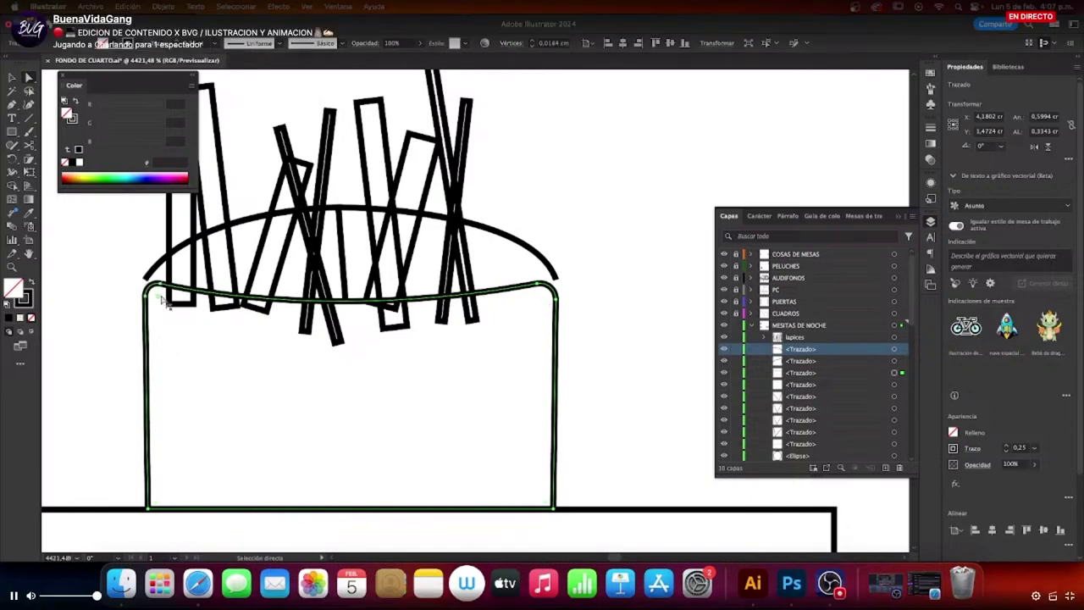
{"action": "left_click", "coordinate": [621, 249]}
Step: Move the rim arc's left and right end points down onto the rounded corners
{"action": "left_click", "coordinate": [514, 241]}
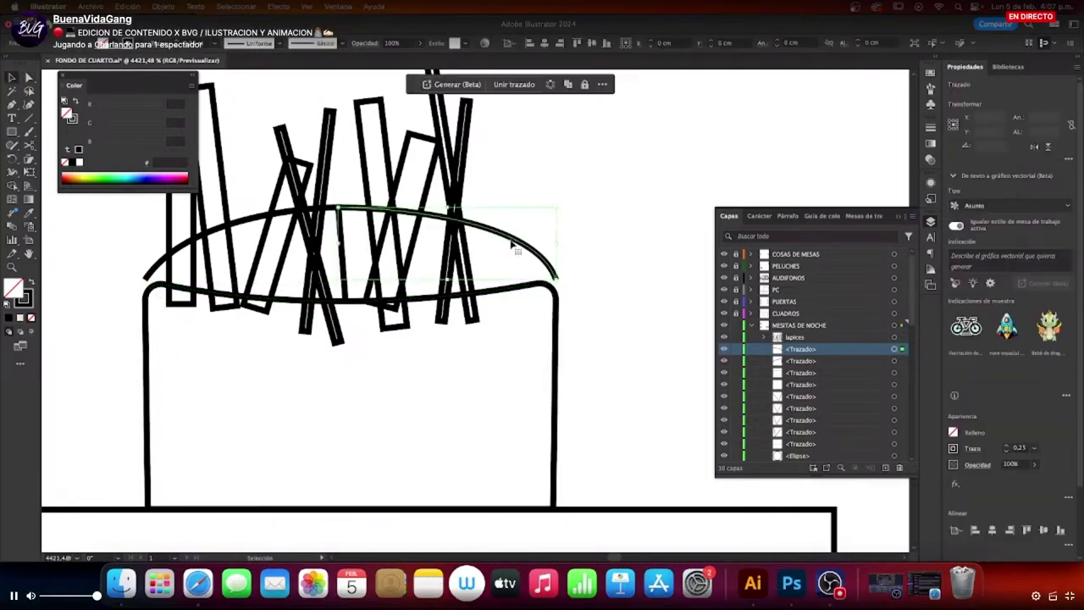
{"action": "left_click", "coordinate": [161, 271]}
{"action": "left_click", "coordinate": [161, 271]}
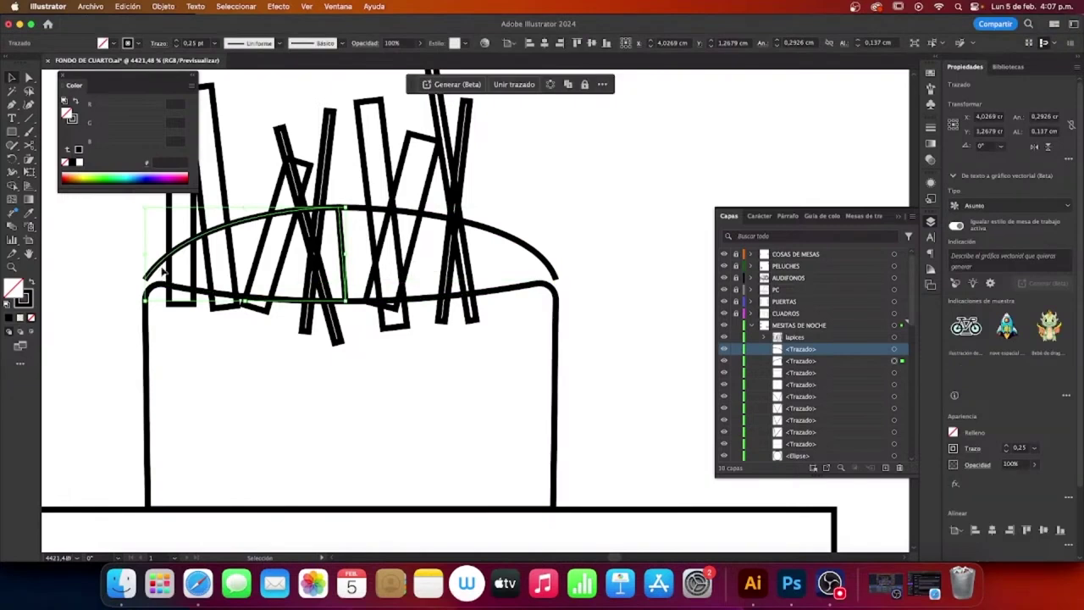
{"action": "key", "text": "Down"}
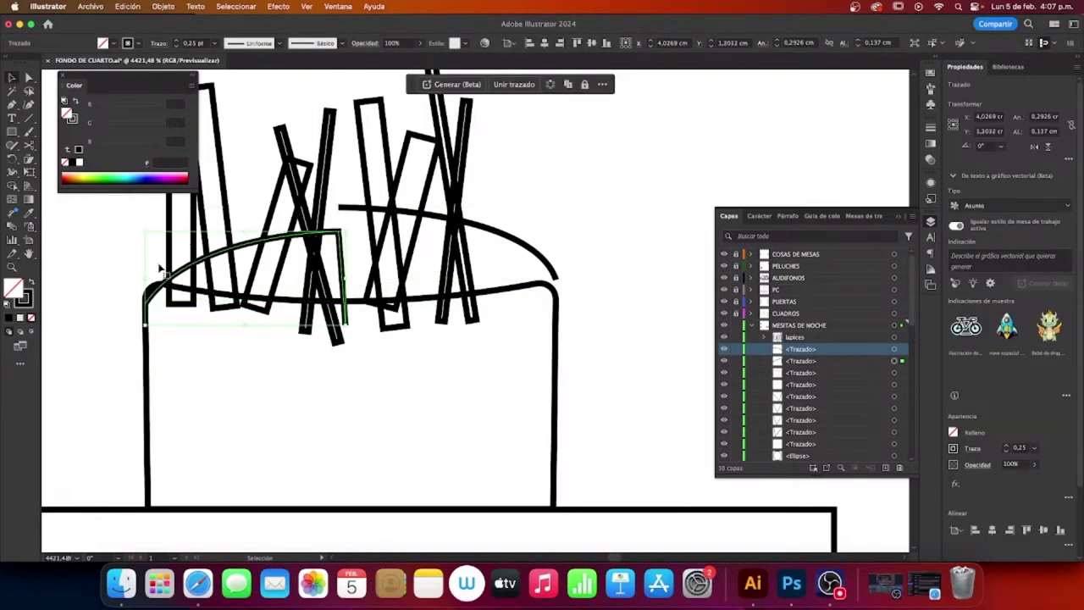
{"action": "key", "text": "Up"}
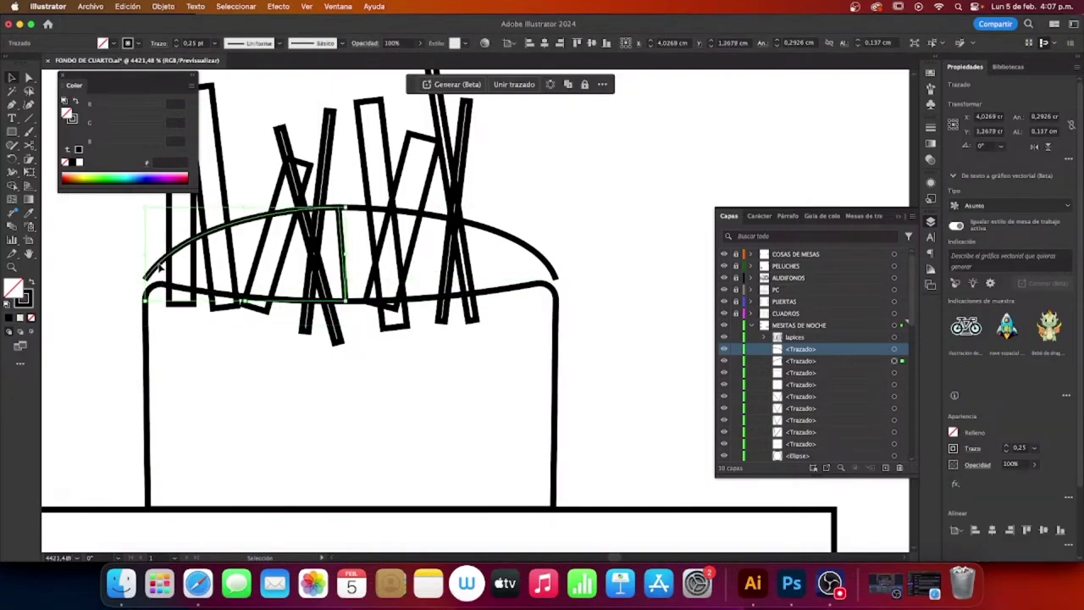
{"action": "key", "text": "a"}
{"action": "left_click", "coordinate": [146, 281]}
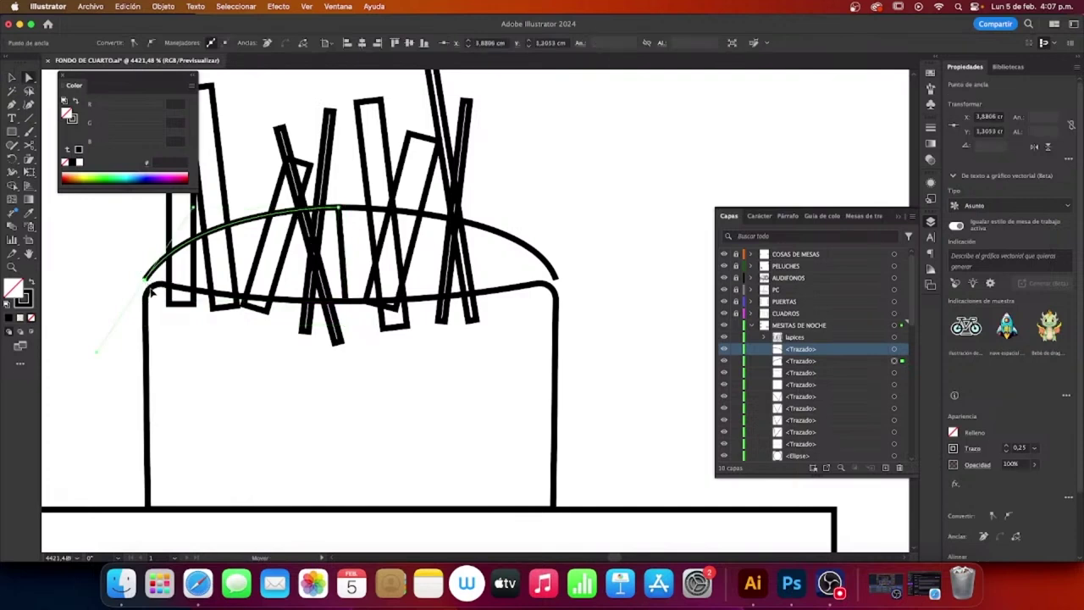
{"action": "key", "text": "Down"}
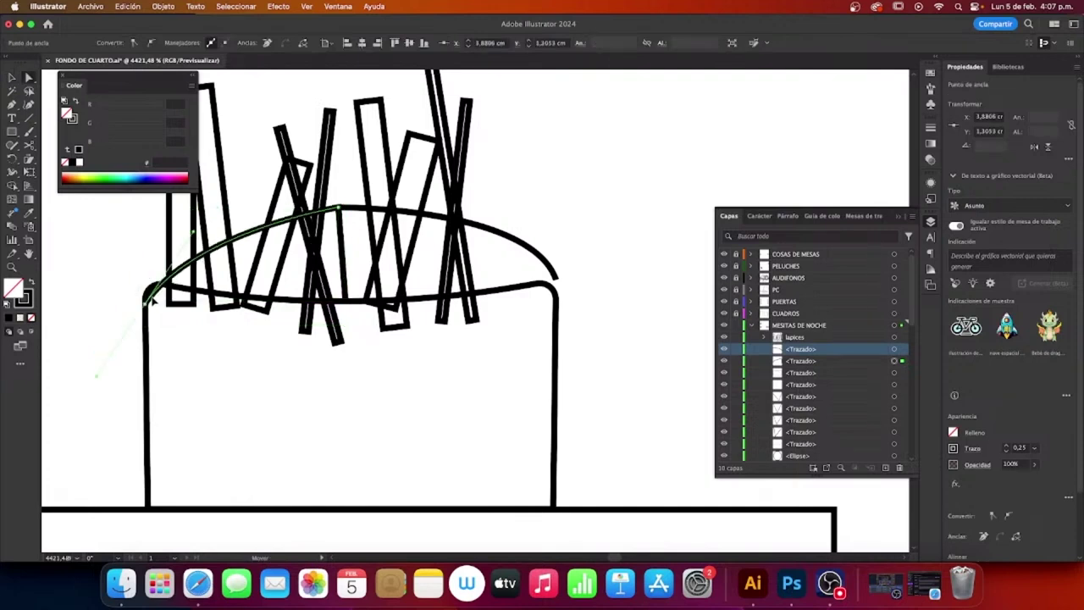
{"action": "left_click", "coordinate": [520, 243]}
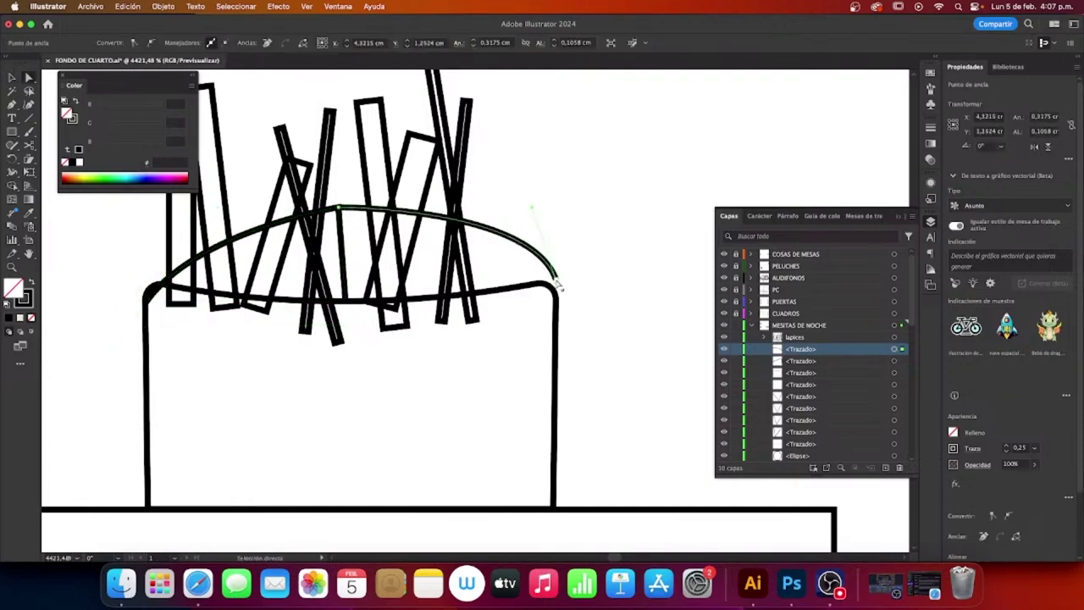
{"action": "left_click_drag", "start_coordinate": [557, 285], "coordinate": [555, 298]}
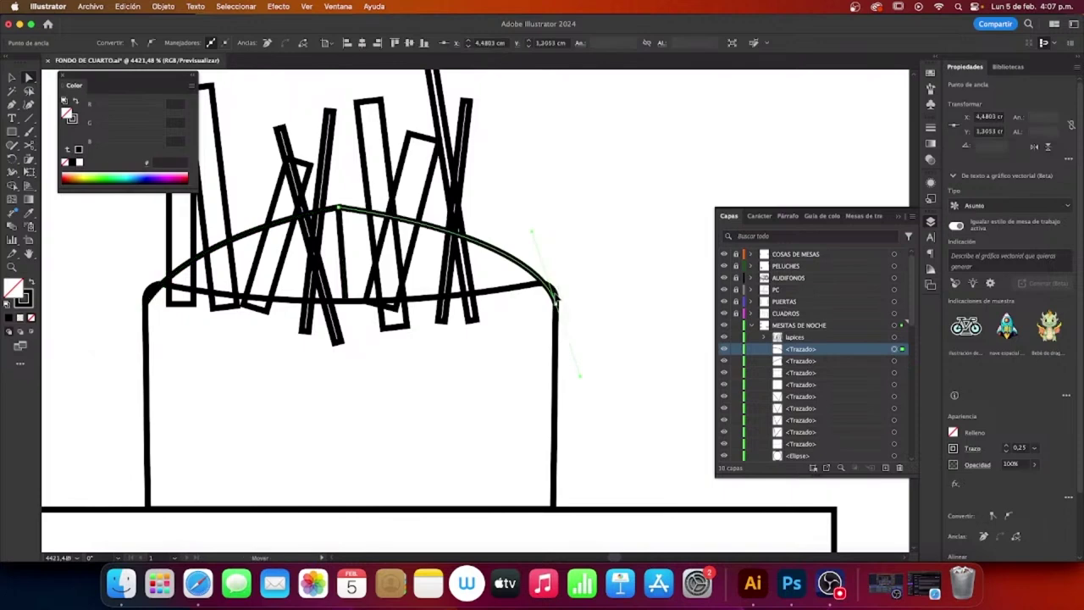
{"action": "left_click", "coordinate": [598, 237]}
{"action": "scroll", "coordinate": [508, 271], "scroll_direction": "left", "scroll_amount": 5}
{"action": "scroll", "coordinate": [508, 271], "scroll_direction": "up", "scroll_amount": 2}
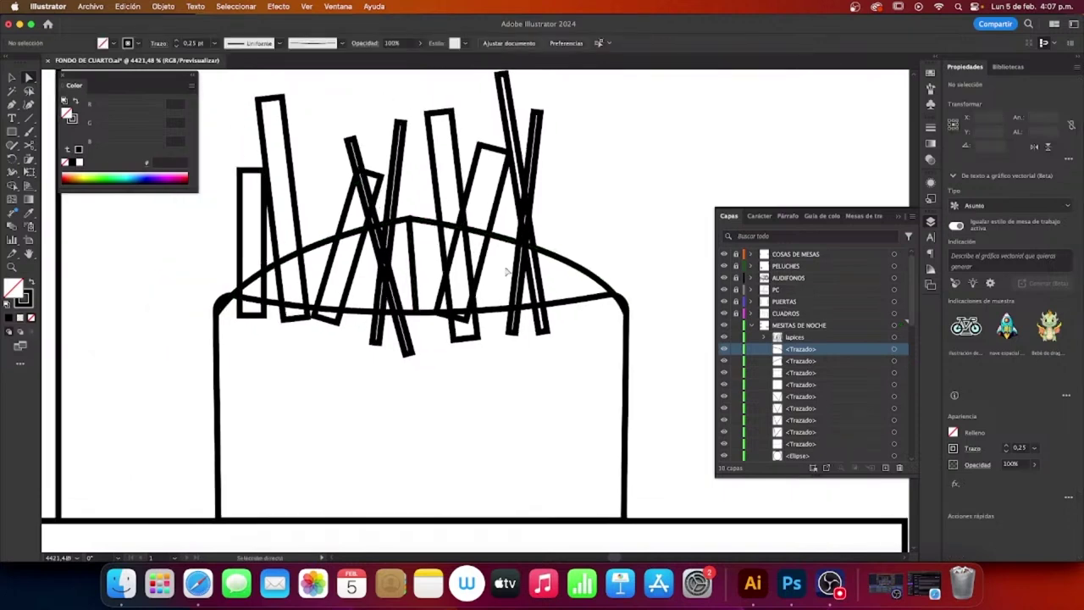
{"action": "scroll", "coordinate": [271, 358], "scroll_direction": "up", "scroll_amount": 3}
{"action": "scroll", "coordinate": [271, 358], "scroll_direction": "up", "scroll_amount": 2}
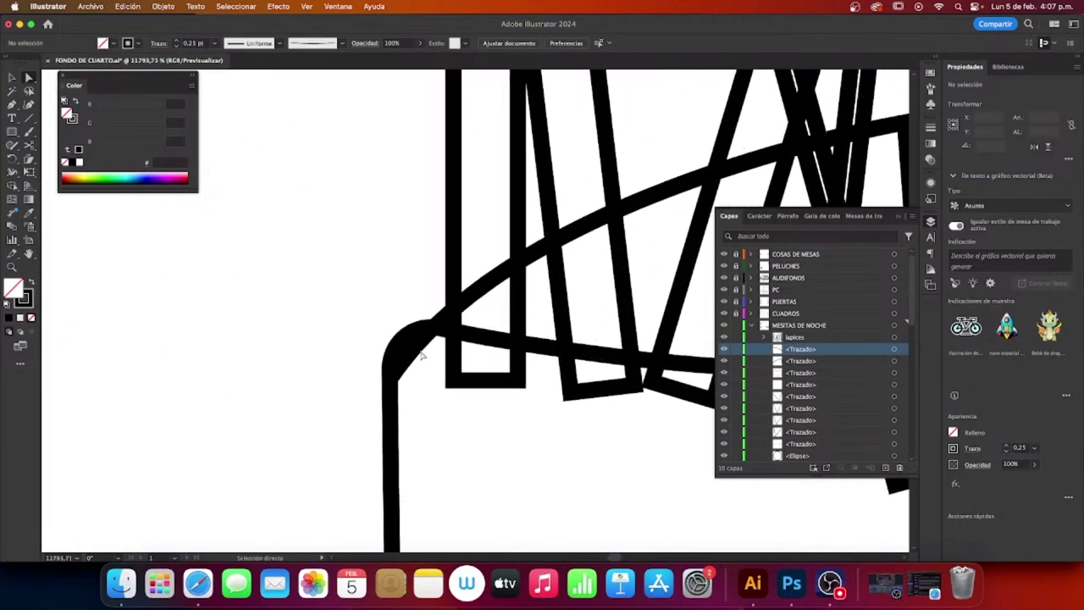
{"action": "scroll", "coordinate": [513, 320], "scroll_direction": "right", "scroll_amount": 5}
{"action": "scroll", "coordinate": [508, 339], "scroll_direction": "right", "scroll_amount": 5}
{"action": "scroll", "coordinate": [504, 356], "scroll_direction": "right", "scroll_amount": 5}
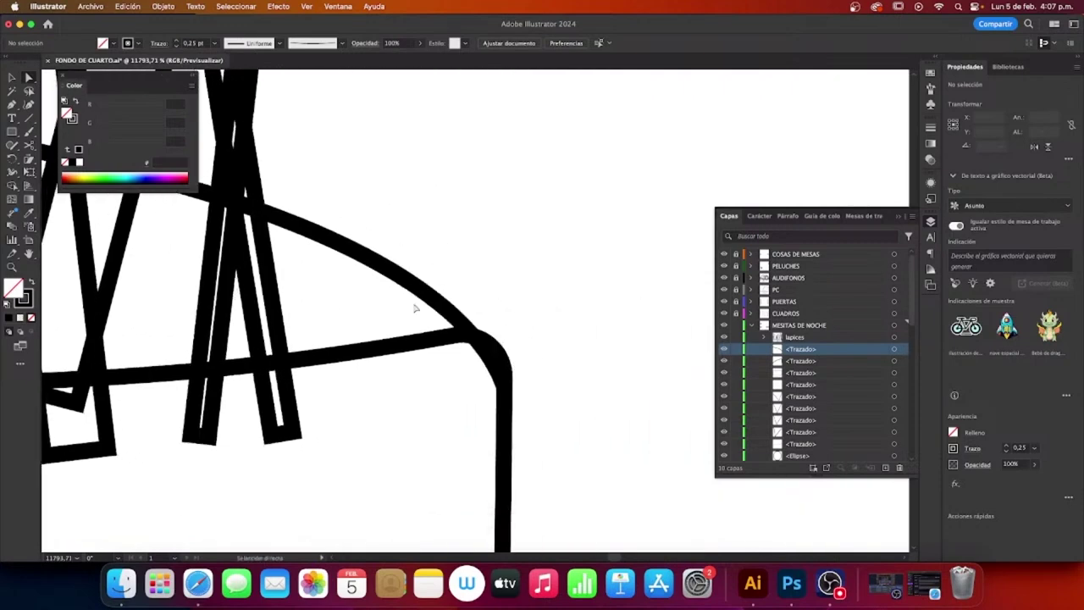
{"action": "scroll", "coordinate": [500, 377], "scroll_direction": "right", "scroll_amount": 2}
{"action": "scroll", "coordinate": [484, 370], "scroll_direction": "up", "scroll_amount": 5}
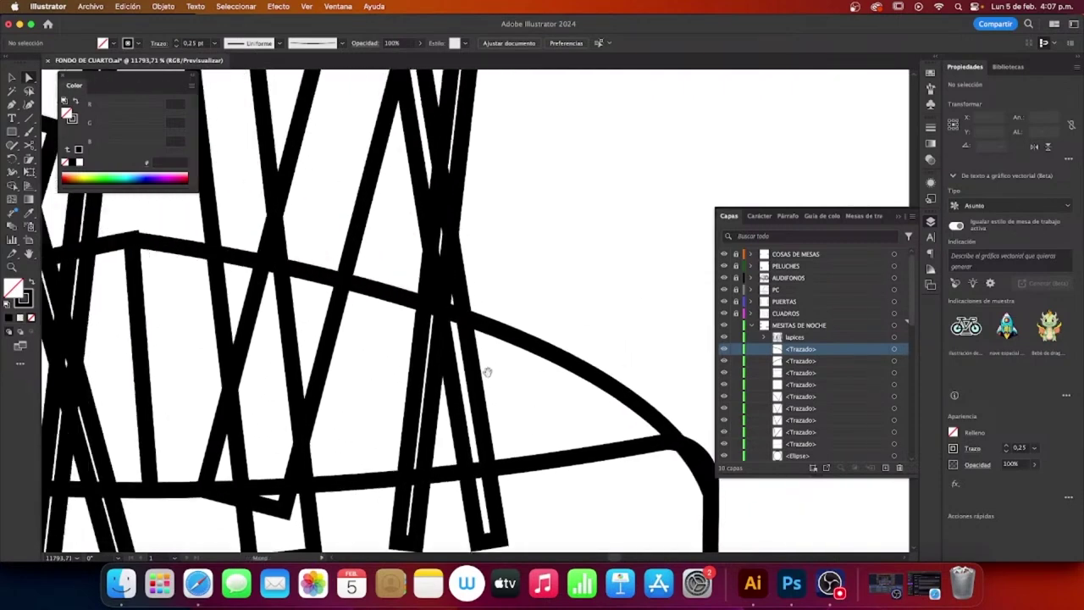
{"action": "scroll", "coordinate": [458, 378], "scroll_direction": "up", "scroll_amount": 5}
{"action": "scroll", "coordinate": [460, 380], "scroll_direction": "down", "scroll_amount": 2}
{"action": "scroll", "coordinate": [459, 379], "scroll_direction": "left", "scroll_amount": 2}
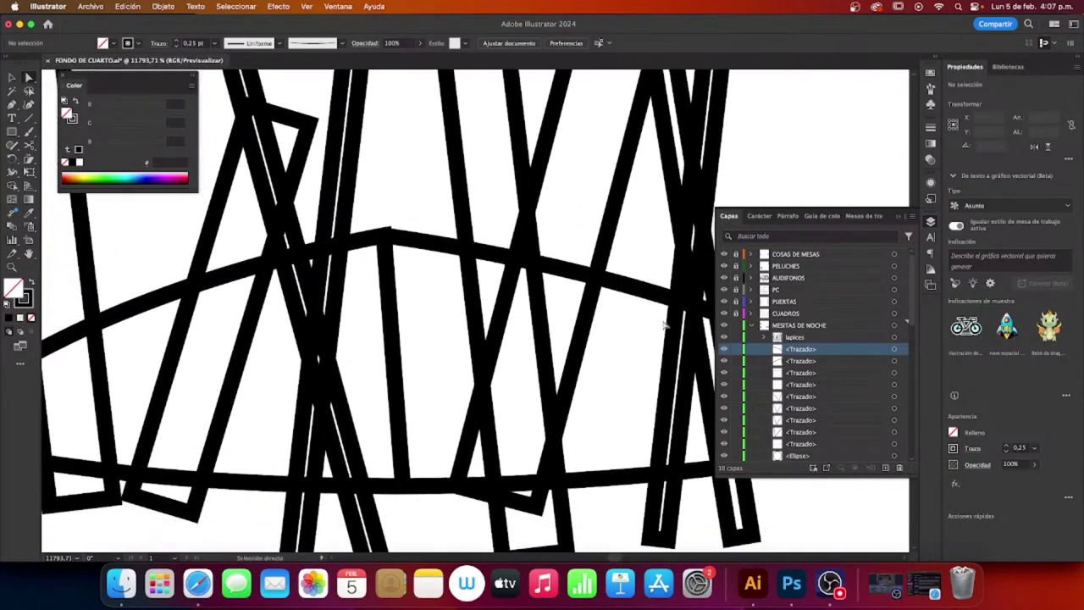
{"action": "scroll", "coordinate": [560, 305], "scroll_direction": "down", "scroll_amount": 5}
{"action": "scroll", "coordinate": [559, 305], "scroll_direction": "down", "scroll_amount": 3}
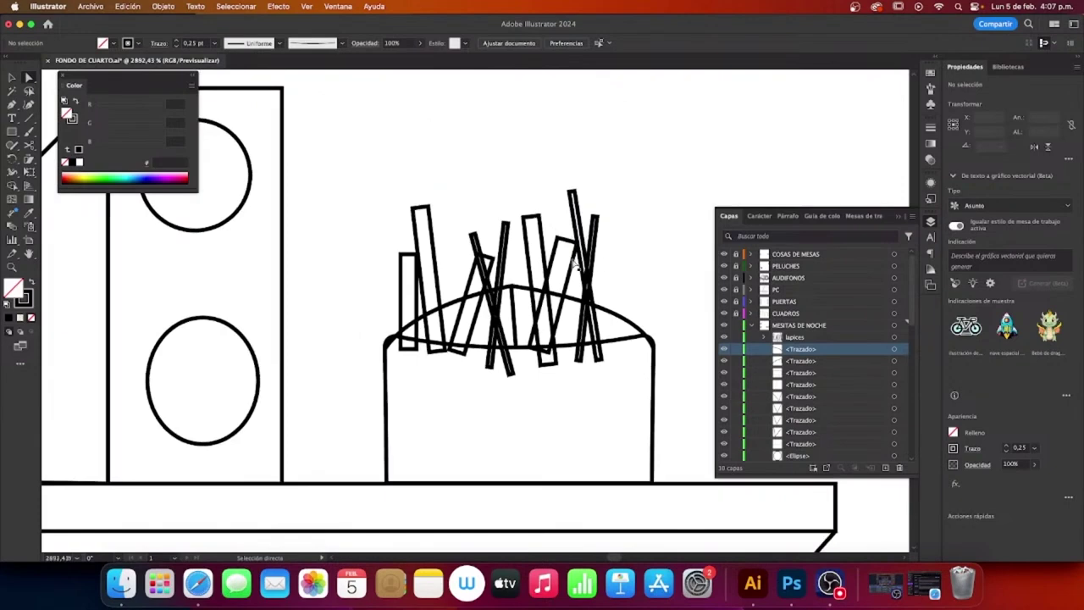
{"action": "scroll", "coordinate": [610, 322], "scroll_direction": "up", "scroll_amount": 3}
{"action": "scroll", "coordinate": [610, 322], "scroll_direction": "left", "scroll_amount": 5}
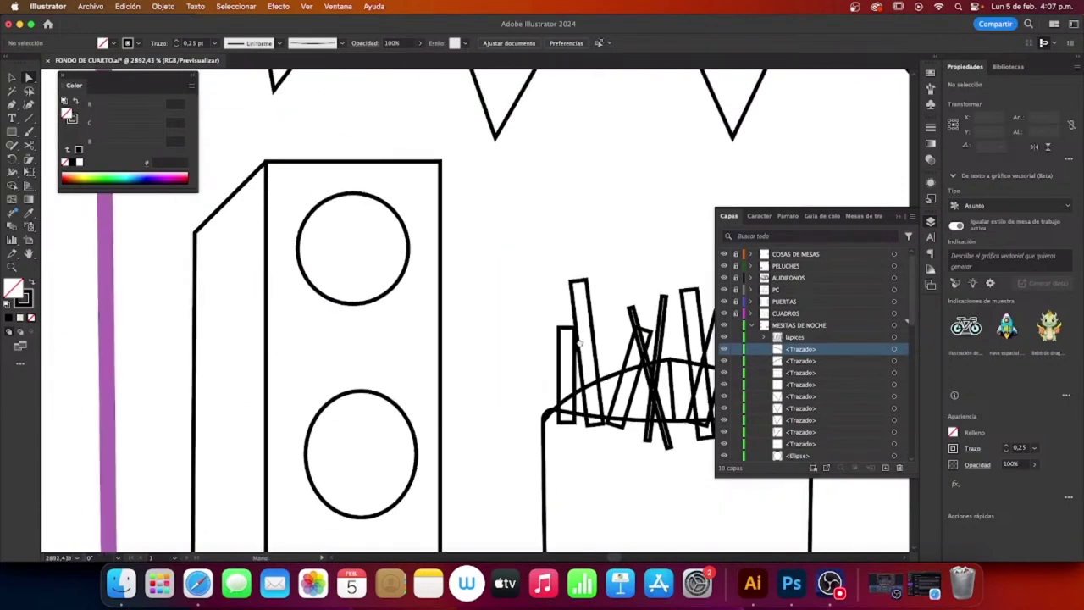
{"action": "scroll", "coordinate": [572, 294], "scroll_direction": "down", "scroll_amount": 1}
{"action": "scroll", "coordinate": [508, 330], "scroll_direction": "left", "scroll_amount": 2}
{"action": "scroll", "coordinate": [466, 359], "scroll_direction": "left", "scroll_amount": 3}
{"action": "scroll", "coordinate": [644, 262], "scroll_direction": "right", "scroll_amount": 5}
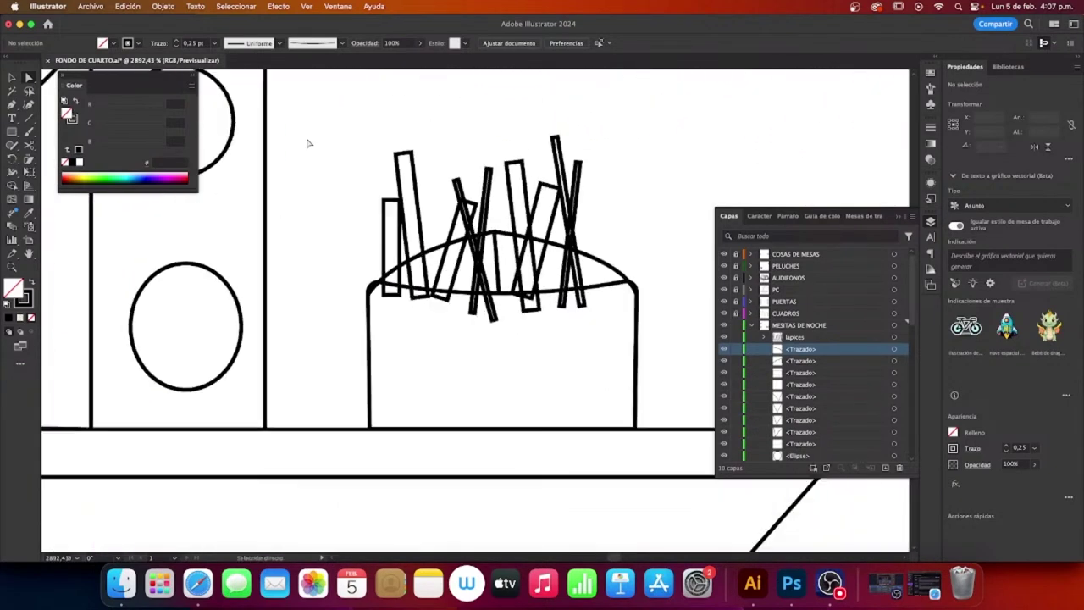
{"action": "scroll", "coordinate": [312, 151], "scroll_direction": "down", "scroll_amount": 5}
{"action": "mouse_move", "coordinate": [418, 105]}
{"action": "left_mouse_down"}
{"action": "mouse_move", "coordinate": [522, 295]}
{"action": "mouse_move", "coordinate": [619, 245]}
{"action": "left_mouse_up"}
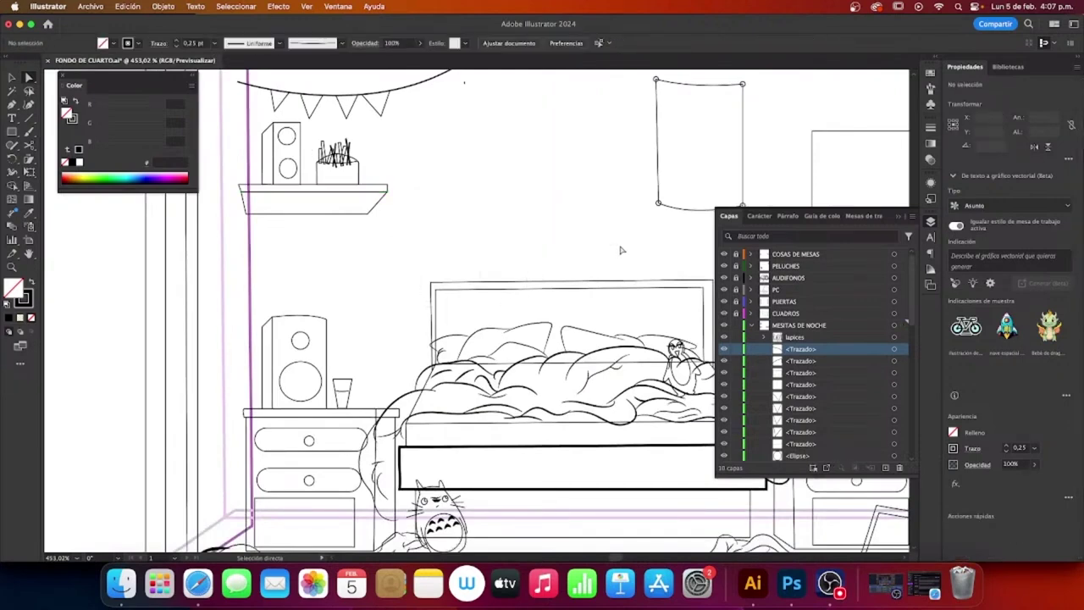
{"action": "scroll", "coordinate": [620, 250], "scroll_direction": "down", "scroll_amount": 3}
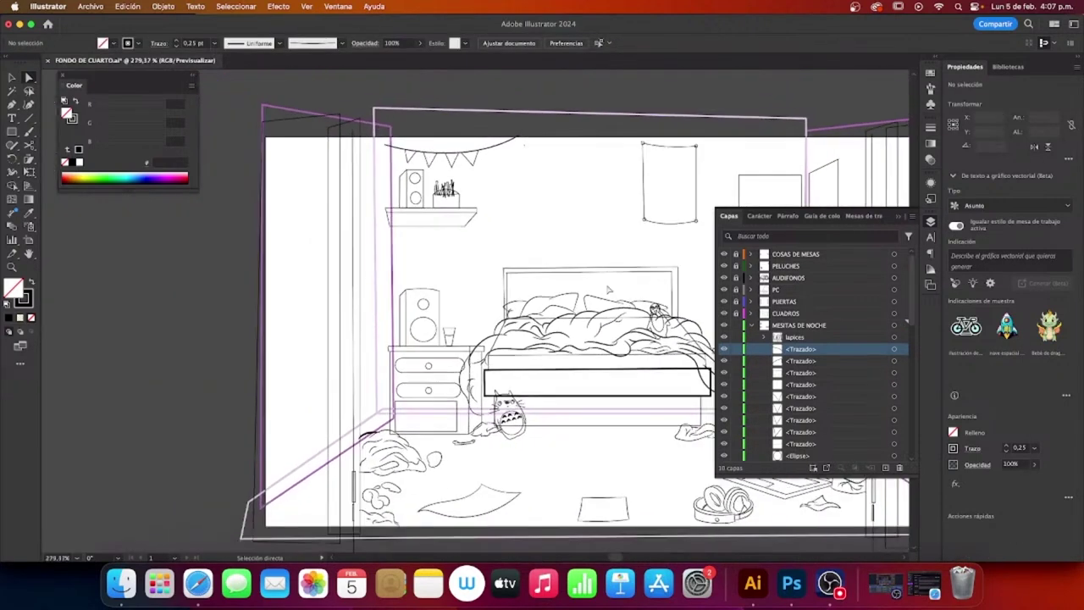
{"action": "scroll", "coordinate": [608, 288], "scroll_direction": "right", "scroll_amount": 3}
{"action": "left_click_drag", "start_coordinate": [335, 167], "coordinate": [479, 265]}
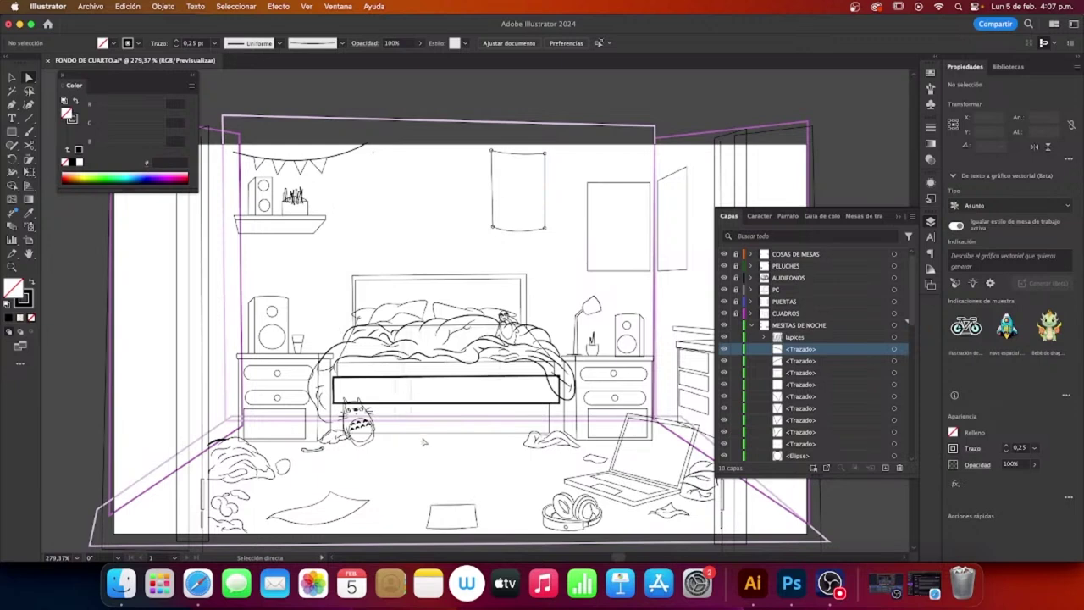
{"action": "left_click_drag", "start_coordinate": [396, 436], "coordinate": [500, 475]}
{"action": "left_click_drag", "start_coordinate": [544, 319], "coordinate": [499, 292]}
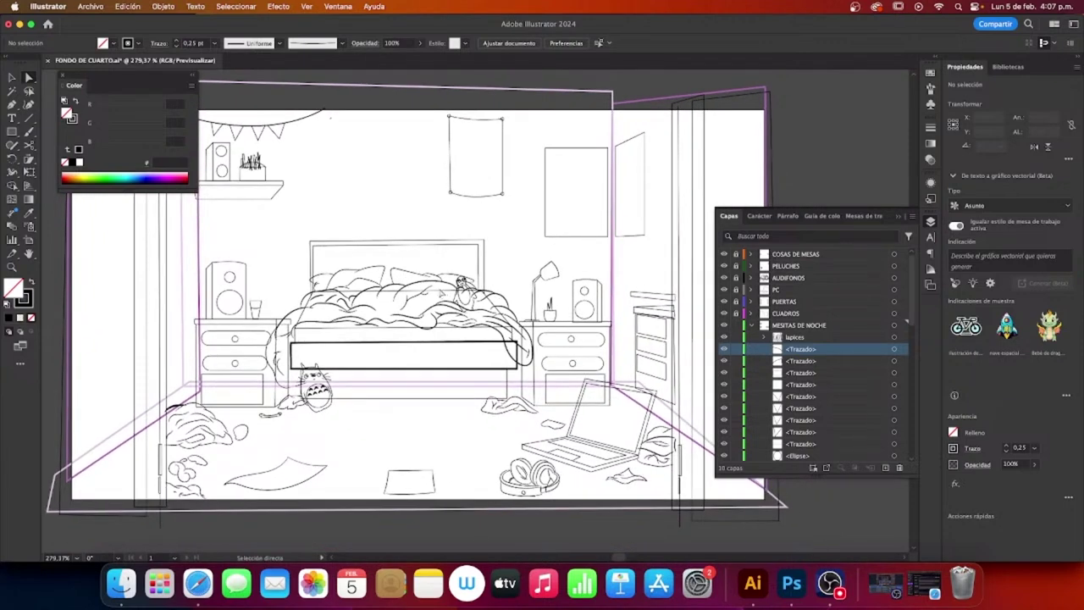
{"action": "left_click_drag", "start_coordinate": [403, 254], "coordinate": [408, 257]}
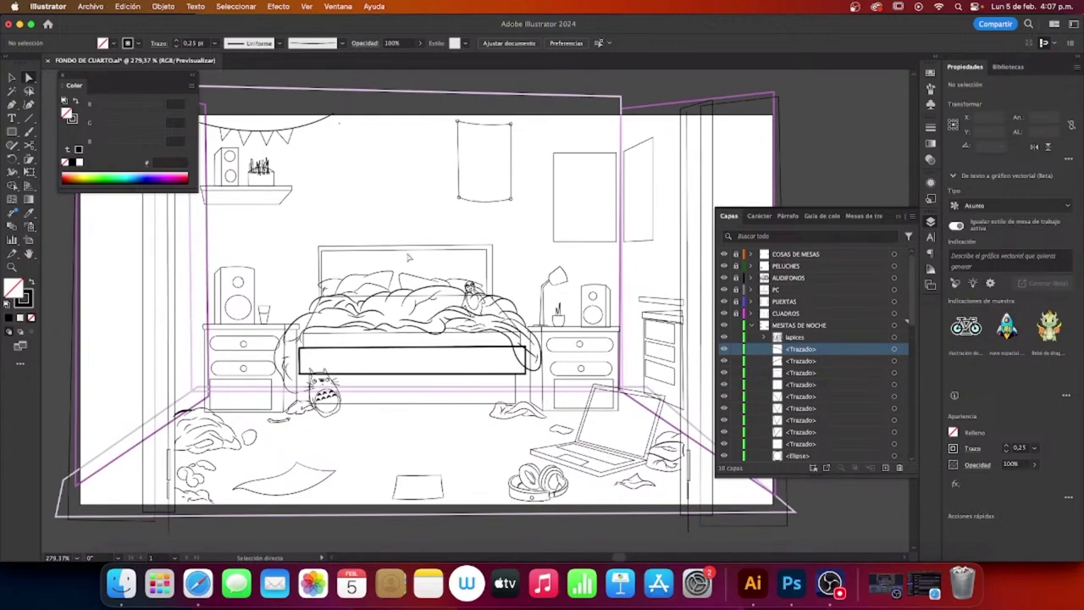
{"action": "scroll", "coordinate": [399, 255], "scroll_direction": "up", "scroll_amount": 1}
{"action": "scroll", "coordinate": [399, 254], "scroll_direction": "left", "scroll_amount": 1}
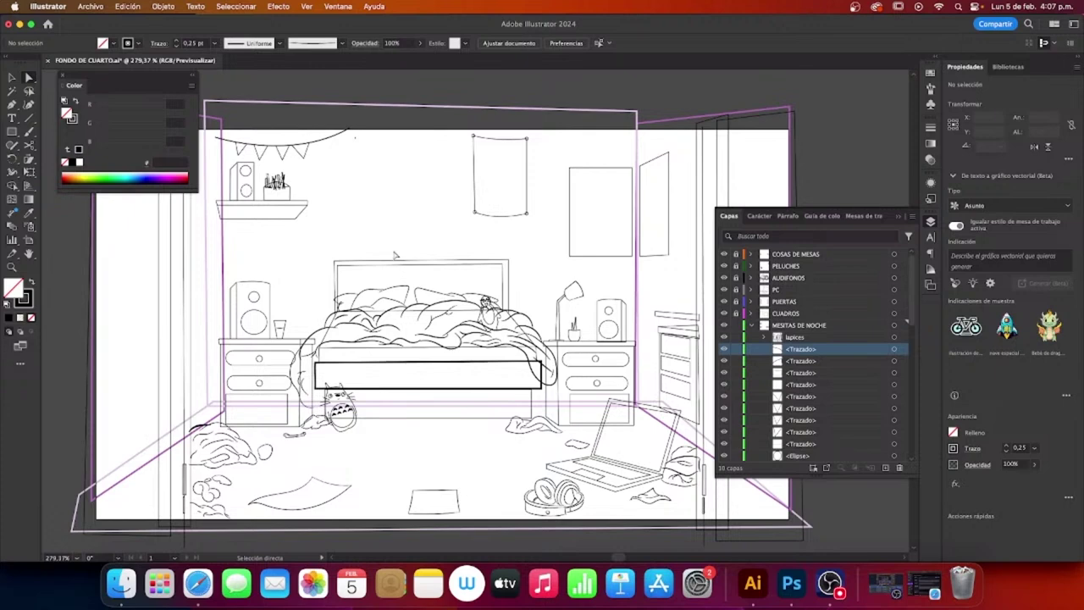
{"action": "scroll", "coordinate": [423, 311], "scroll_direction": "left", "scroll_amount": 2}
{"action": "scroll", "coordinate": [424, 310], "scroll_direction": "down", "scroll_amount": 1}
{"action": "scroll", "coordinate": [407, 301], "scroll_direction": "right", "scroll_amount": 3}
{"action": "scroll", "coordinate": [406, 302], "scroll_direction": "up", "scroll_amount": 1}
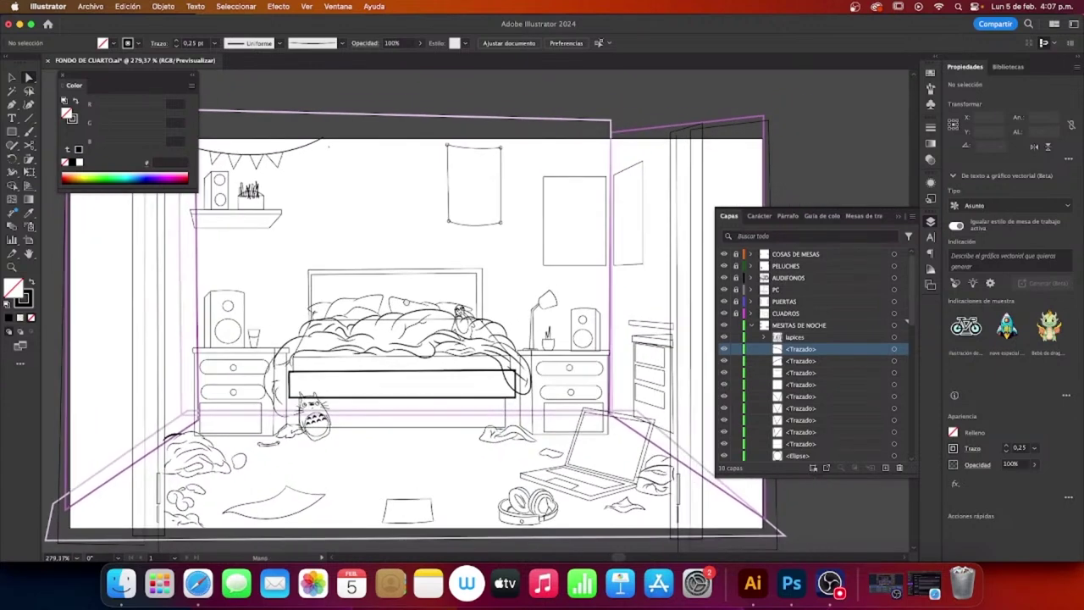
{"action": "scroll", "coordinate": [406, 302], "scroll_direction": "up", "scroll_amount": 1}
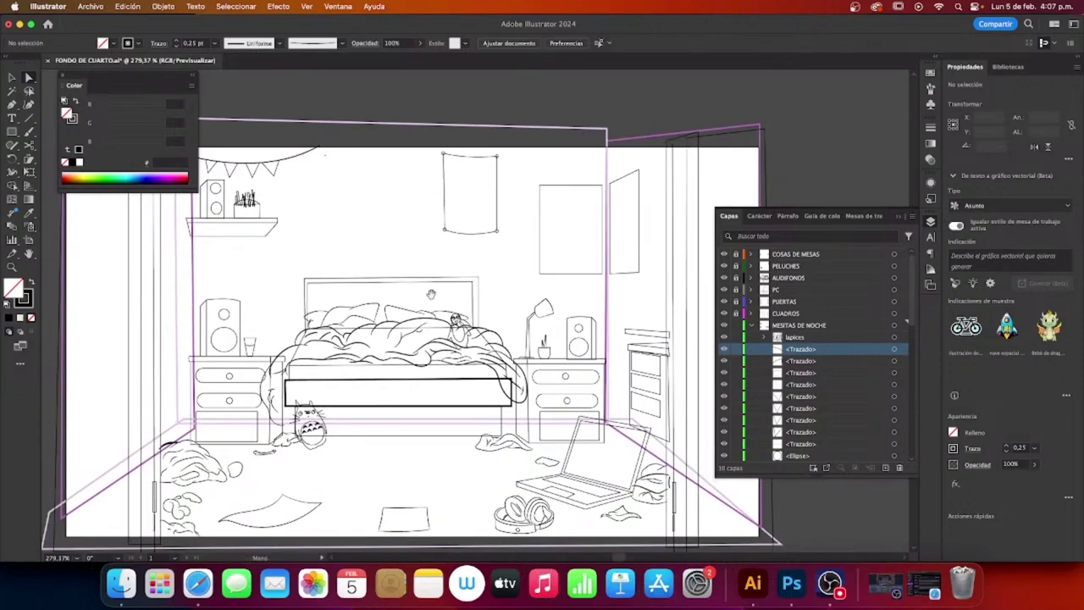
{"action": "scroll", "coordinate": [431, 293], "scroll_direction": "down", "scroll_amount": 2}
{"action": "scroll", "coordinate": [431, 292], "scroll_direction": "left", "scroll_amount": 1}
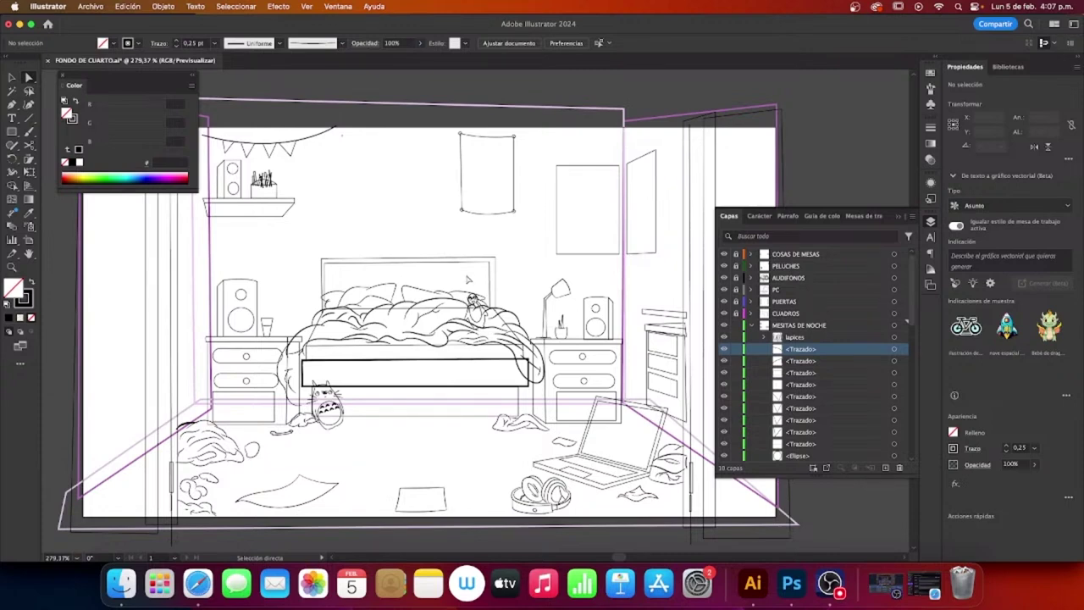
{"action": "mouse_move", "coordinate": [405, 237]}
{"action": "left_mouse_down"}
{"action": "mouse_move", "coordinate": [419, 210]}
{"action": "mouse_move", "coordinate": [433, 232]}
{"action": "left_mouse_up"}
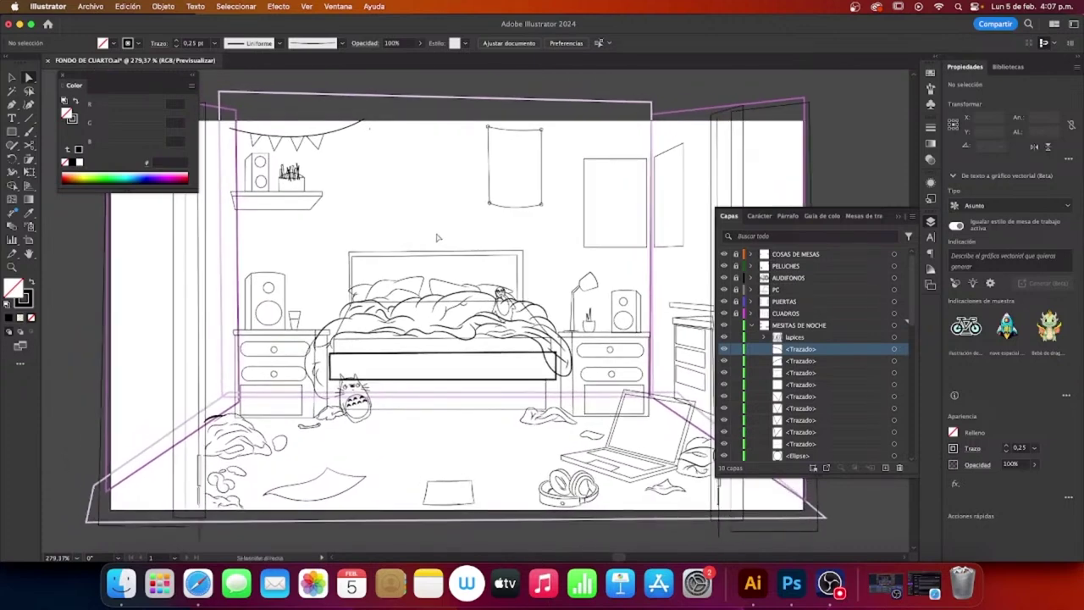
{"action": "scroll", "coordinate": [441, 247], "scroll_direction": "left", "scroll_amount": 1}
{"action": "left_click_drag", "start_coordinate": [455, 411], "coordinate": [513, 442]}
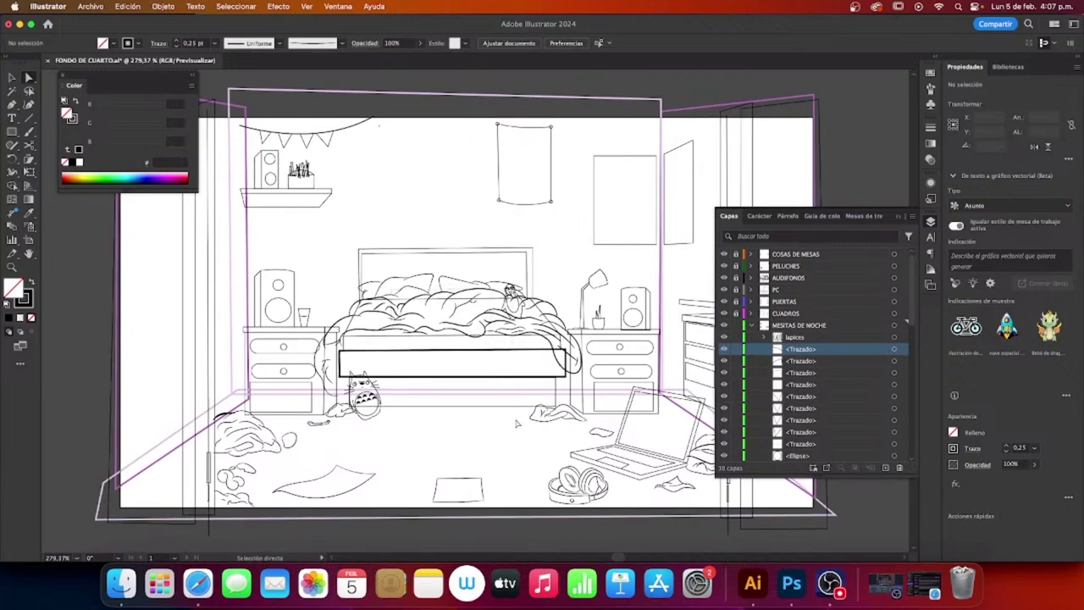
{"action": "scroll", "coordinate": [514, 424], "scroll_direction": "down", "scroll_amount": 1}
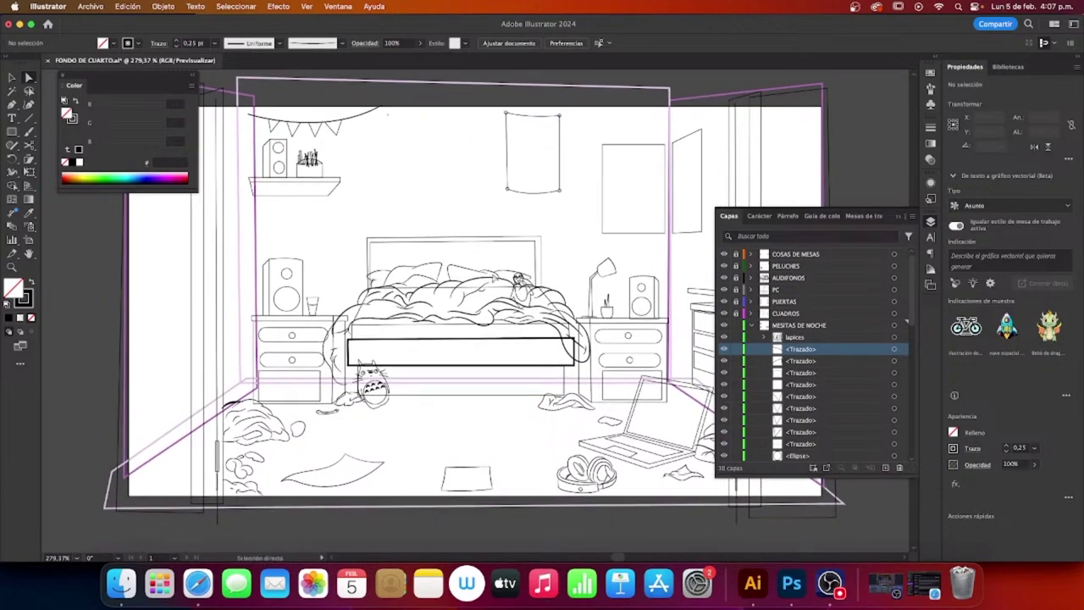